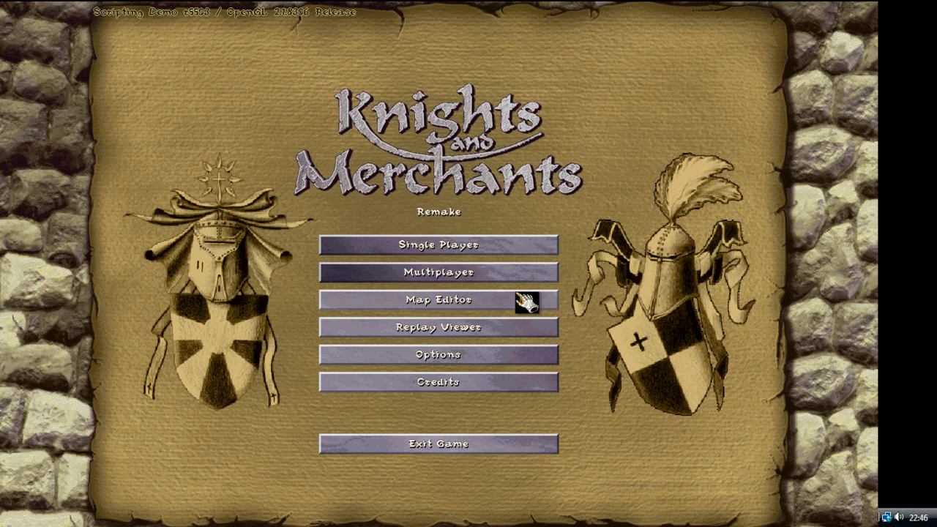
- Open the Map Editor and create a new map with a width of 256 and a height of 256
click(493, 287)
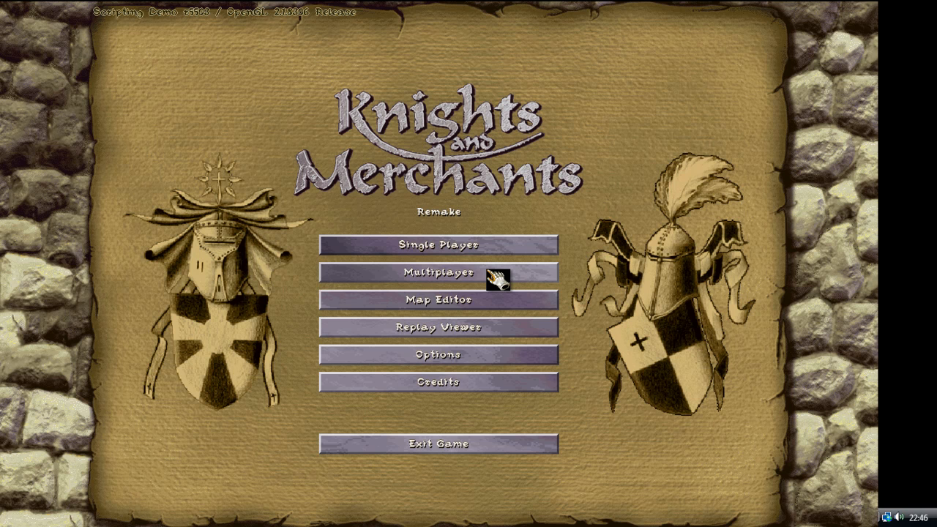
click(480, 304)
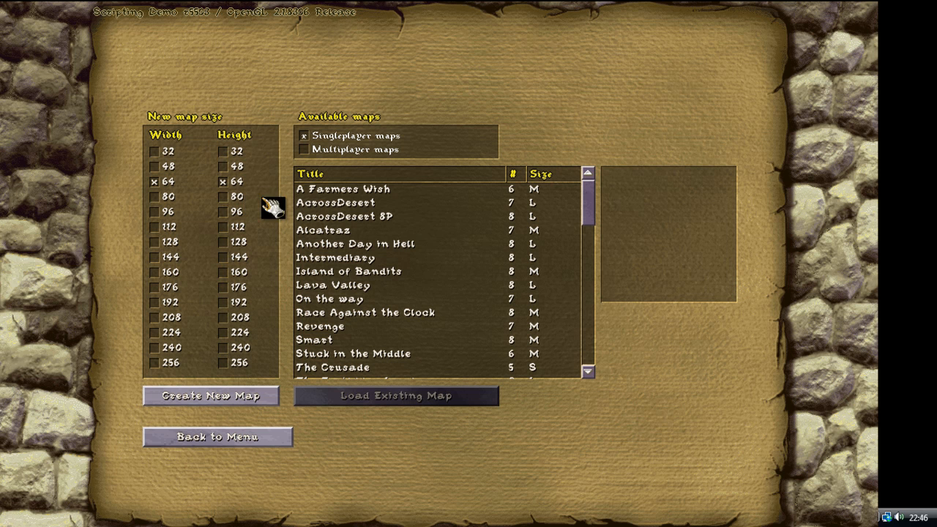
click(219, 181)
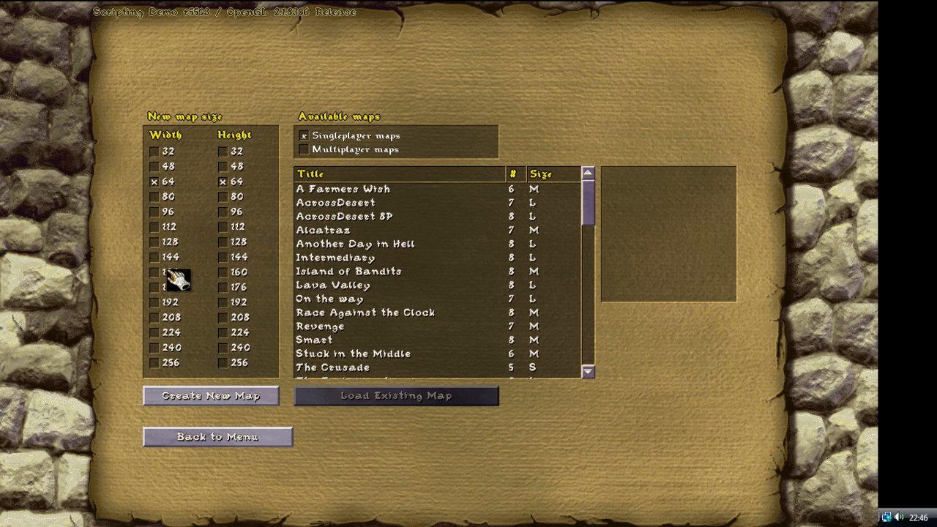
click(157, 362)
click(226, 362)
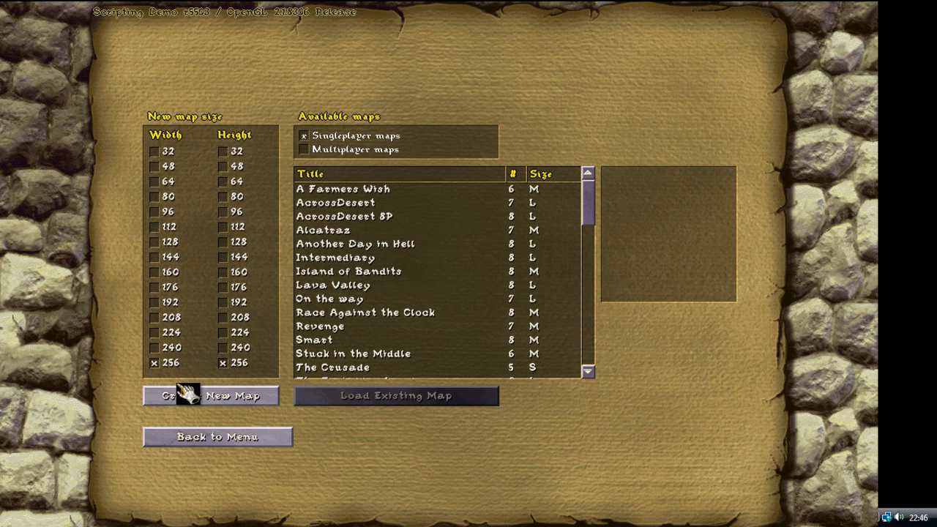
click(212, 401)
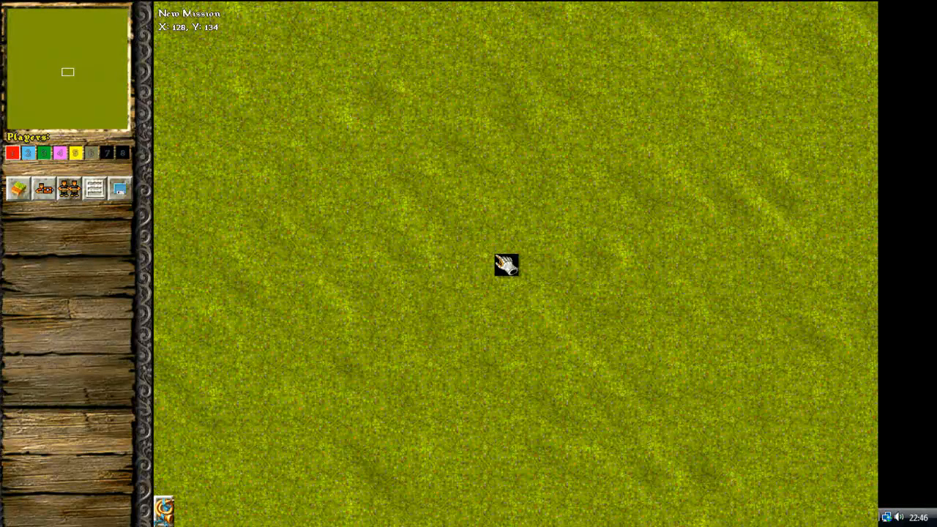
scroll(507, 265, down, 3)
scroll(507, 265, down, 2)
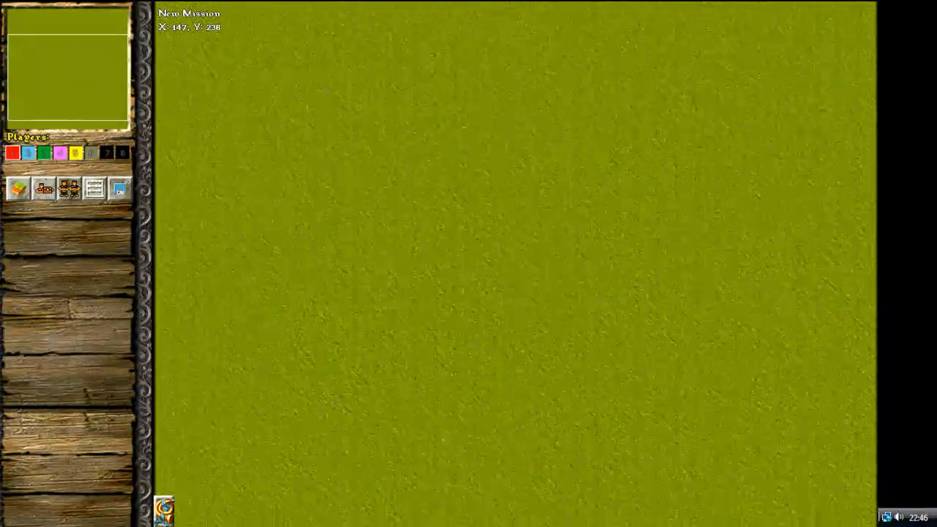
scroll(551, 307, up, 5)
scroll(552, 307, up, 4)
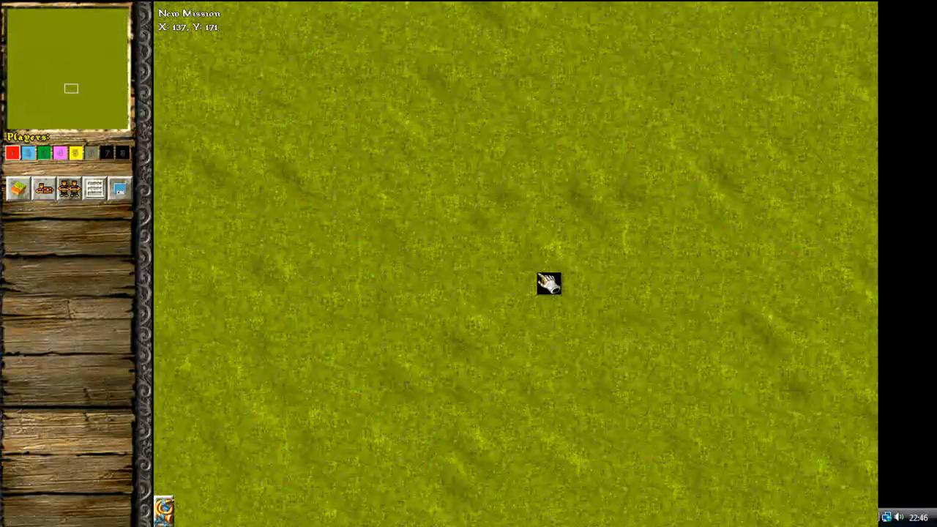
scroll(546, 278, down, 4)
scroll(546, 272, up, 4)
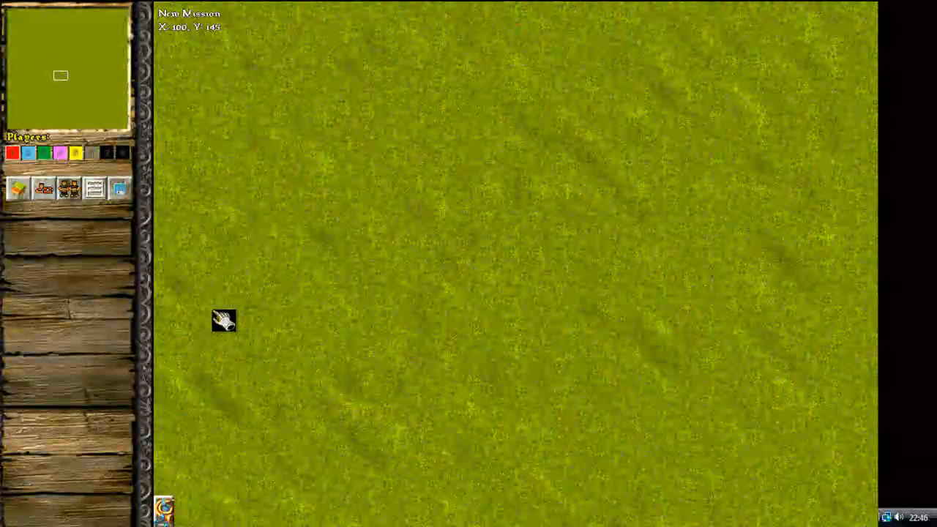
- Open the terrain brushes, try a stroke of the second grass type, and paint over it with the base grass
click(21, 190)
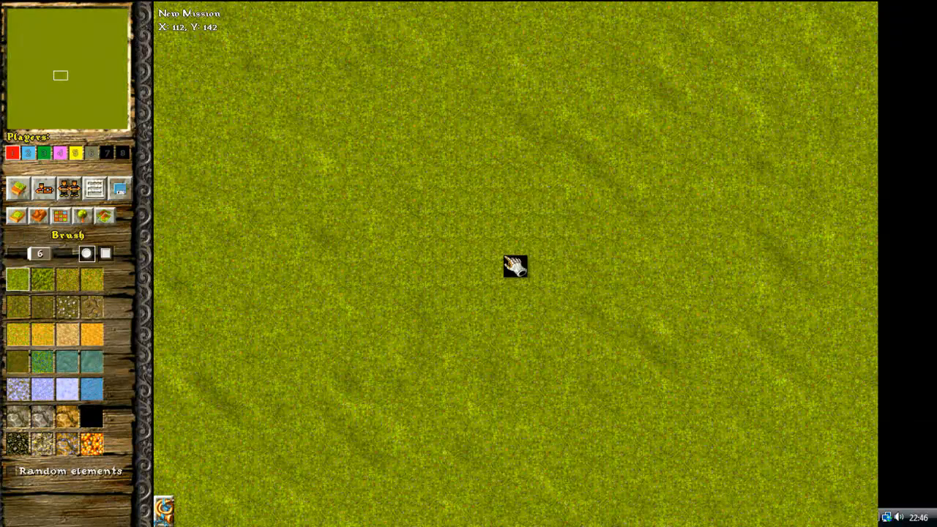
click(46, 282)
mouse_move(461, 213)
mouse_down()
mouse_move(498, 242)
mouse_move(543, 234)
mouse_up()
click(22, 279)
mouse_move(432, 180)
mouse_down()
mouse_move(513, 157)
mouse_move(534, 217)
mouse_move(460, 290)
mouse_move(605, 324)
mouse_move(247, 329)
mouse_up()
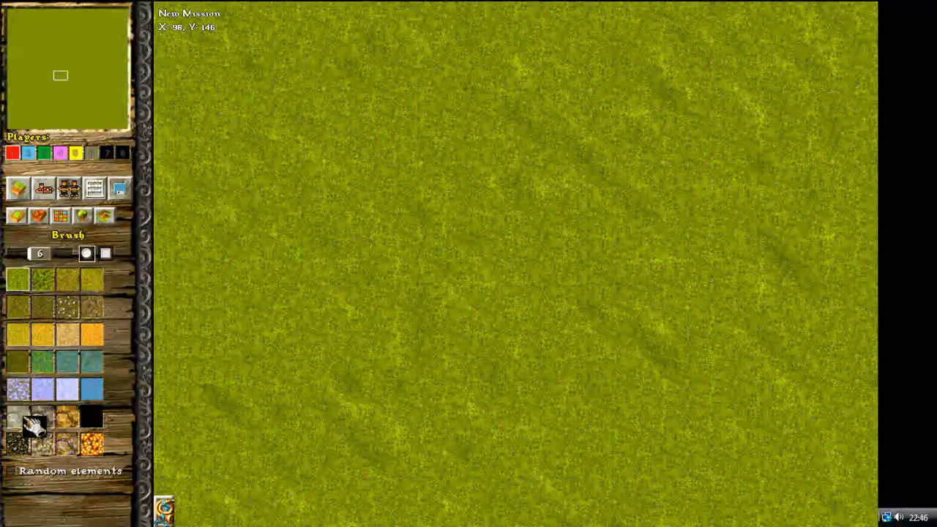
- Examine how the coal, gold, iron and mountain rock brushes look by previewing each one on the map
click(20, 444)
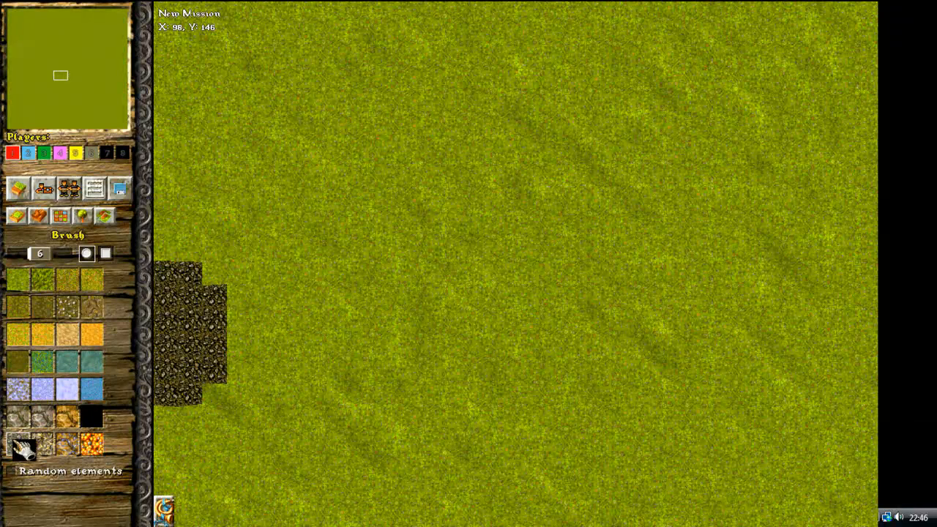
click(41, 444)
click(73, 444)
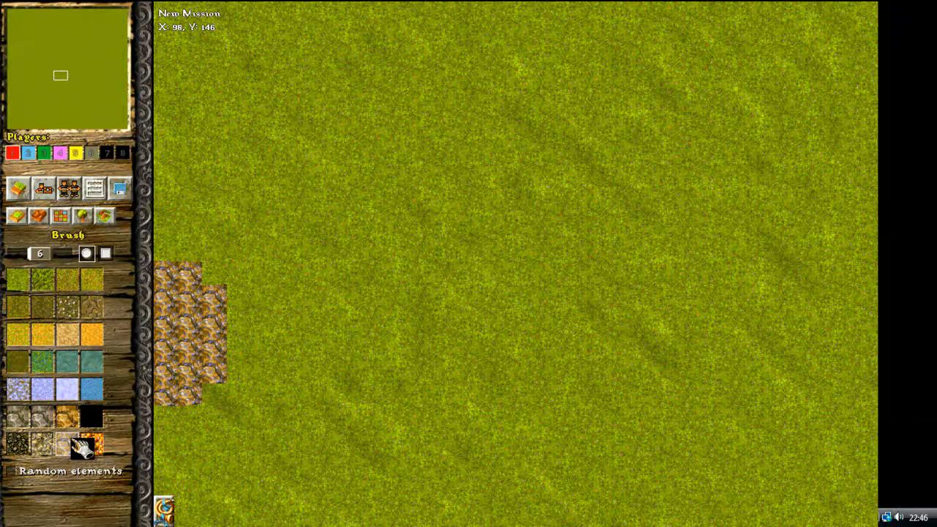
click(22, 421)
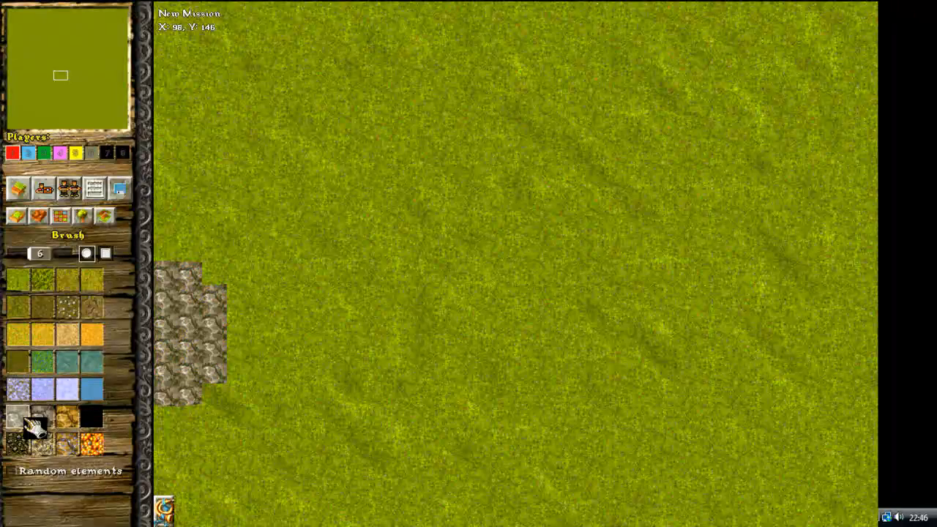
click(21, 445)
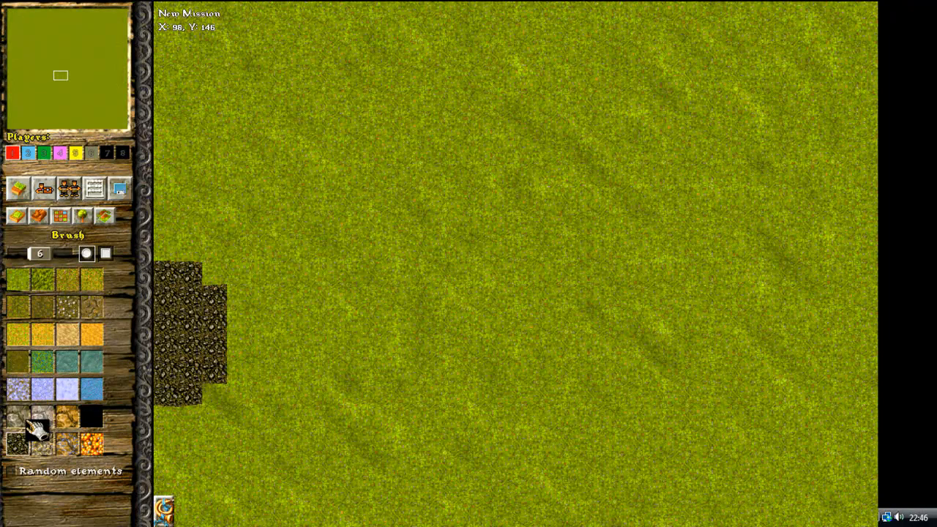
click(26, 422)
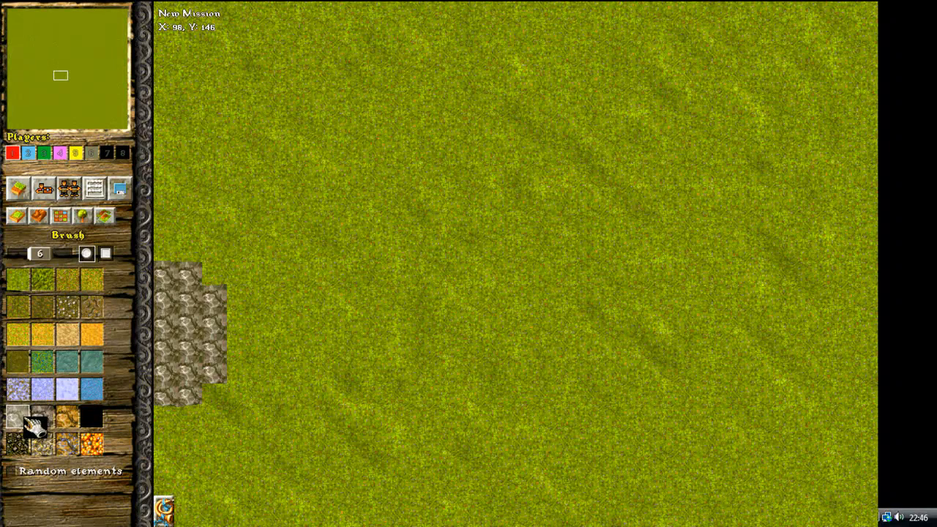
click(22, 442)
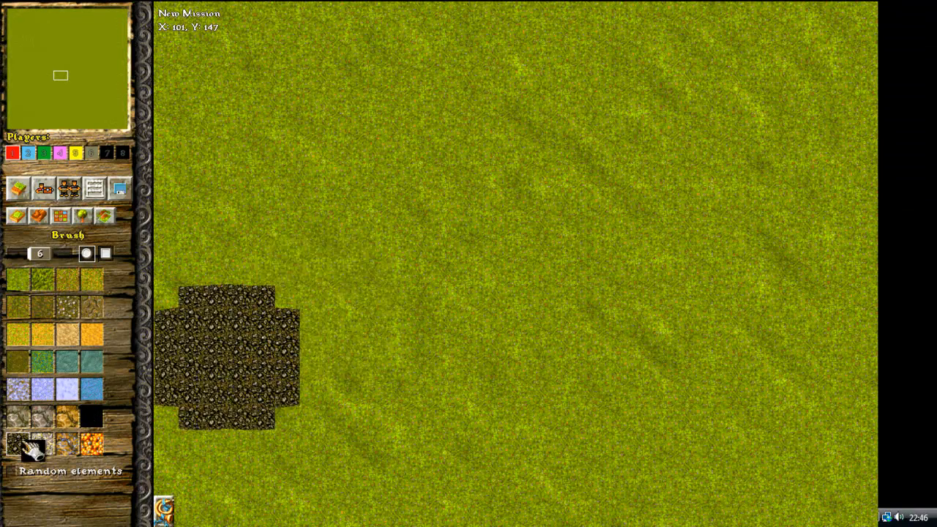
click(51, 447)
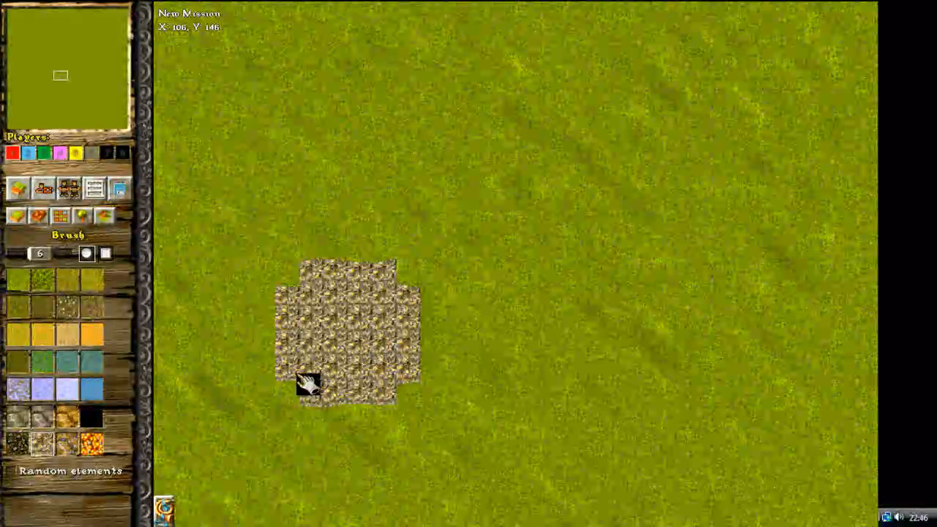
click(76, 444)
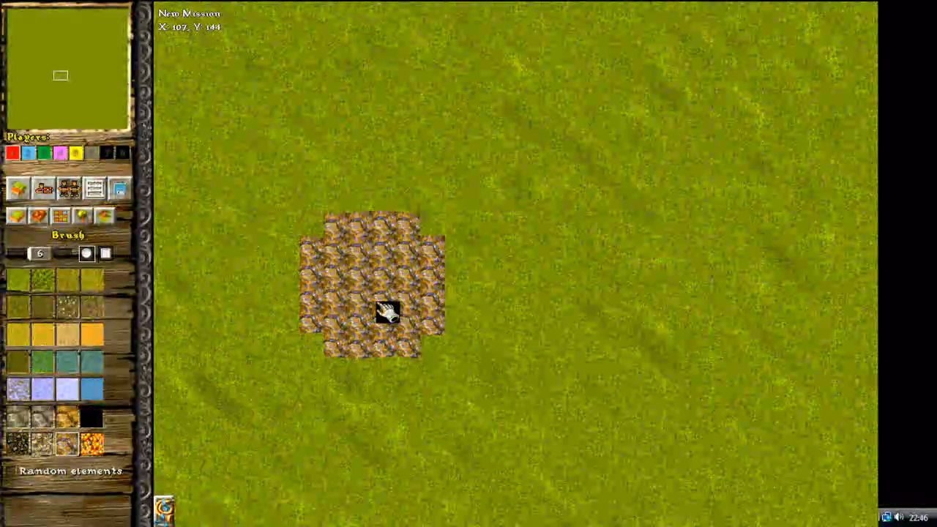
click(48, 418)
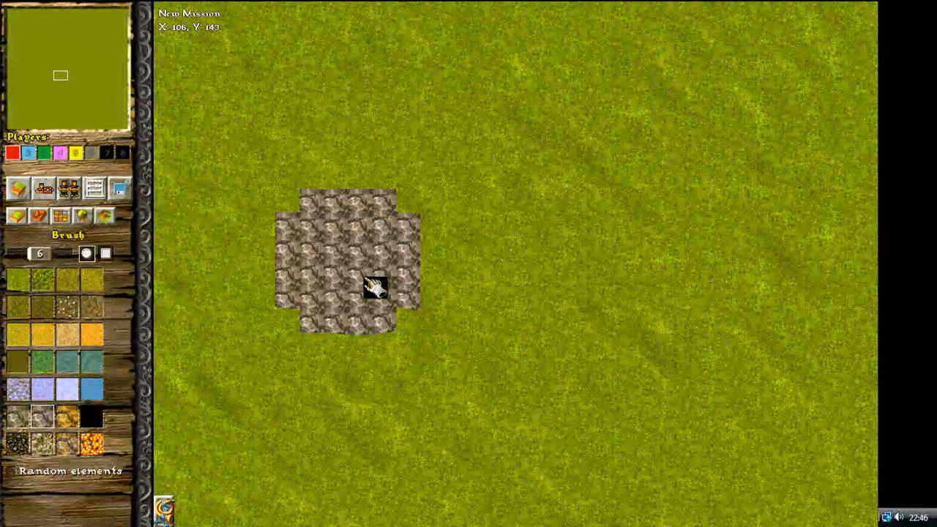
click(44, 443)
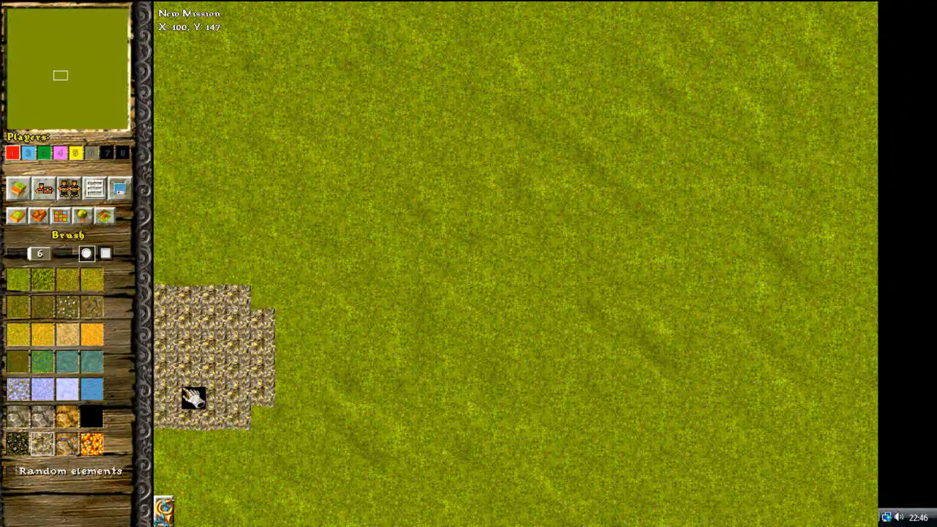
click(42, 418)
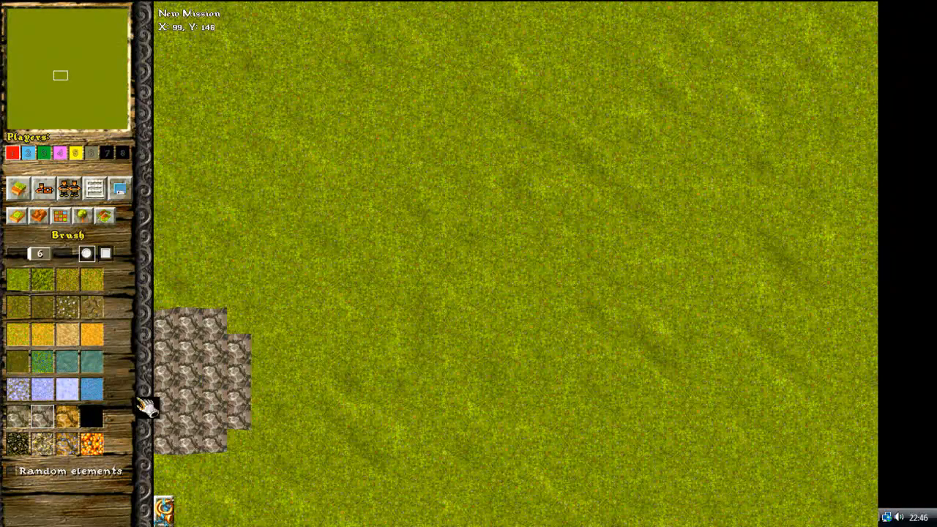
- Paint a stone deposit on the grass and a separate coal deposit south of it with the size 6 round brush
click(20, 421)
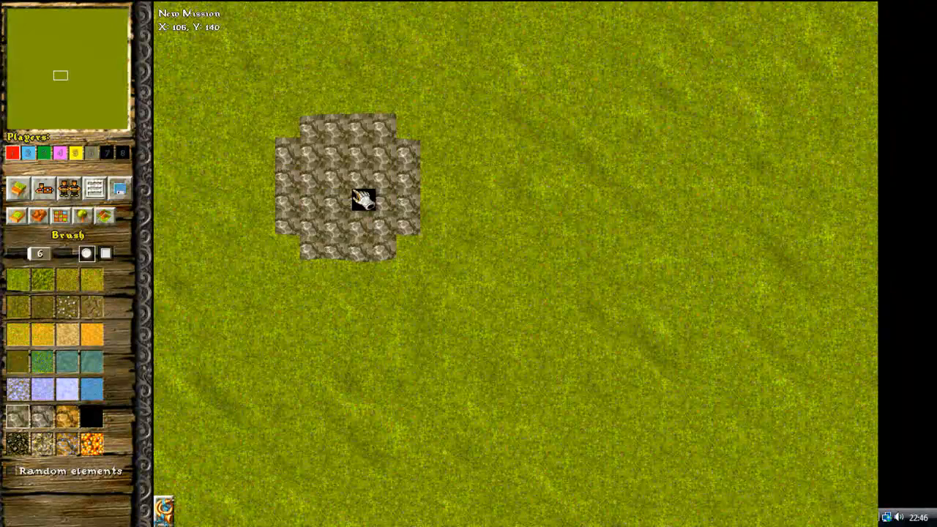
mouse_move(324, 211)
mouse_down()
mouse_move(435, 207)
mouse_move(364, 192)
mouse_move(376, 167)
mouse_move(354, 178)
mouse_up()
click(22, 441)
drag(326, 433, 419, 432)
- Paint a gold deposit east of the stone and an iron deposit north of the gold with the size 6 round brush
click(42, 441)
drag(581, 257, 687, 310)
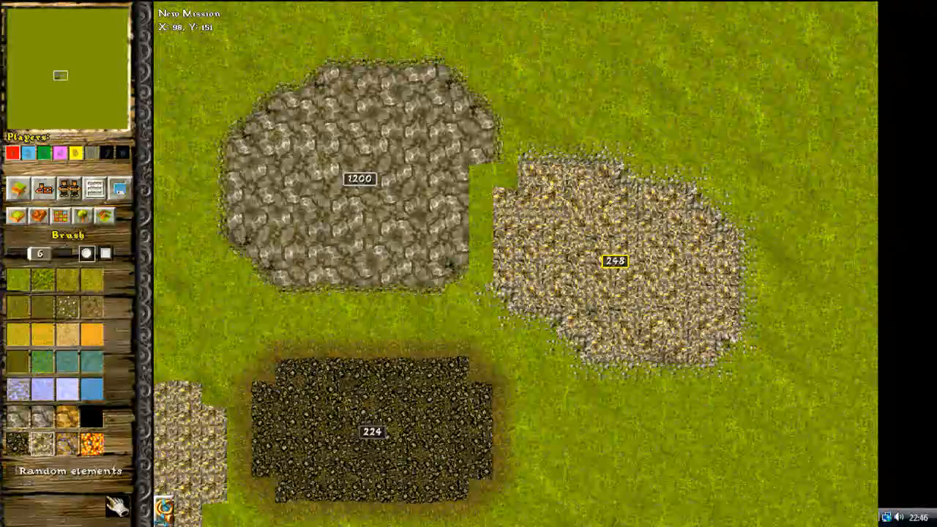
click(67, 444)
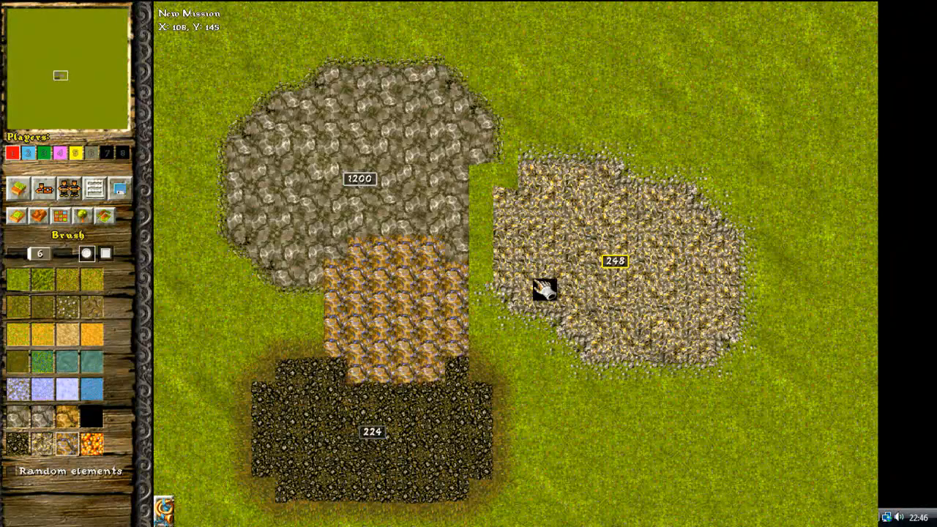
drag(613, 90, 780, 142)
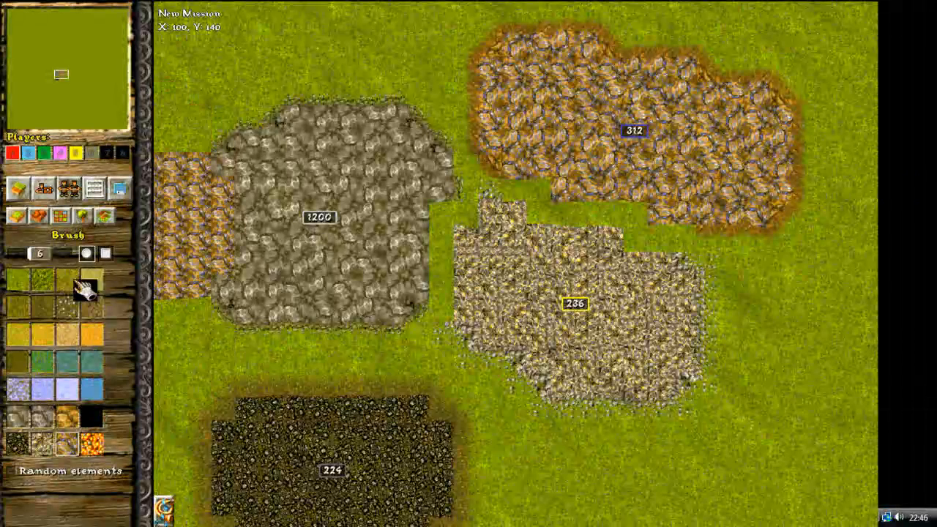
- Try placing a gold mine on the southern edge of the gold deposit and remove it again
click(22, 286)
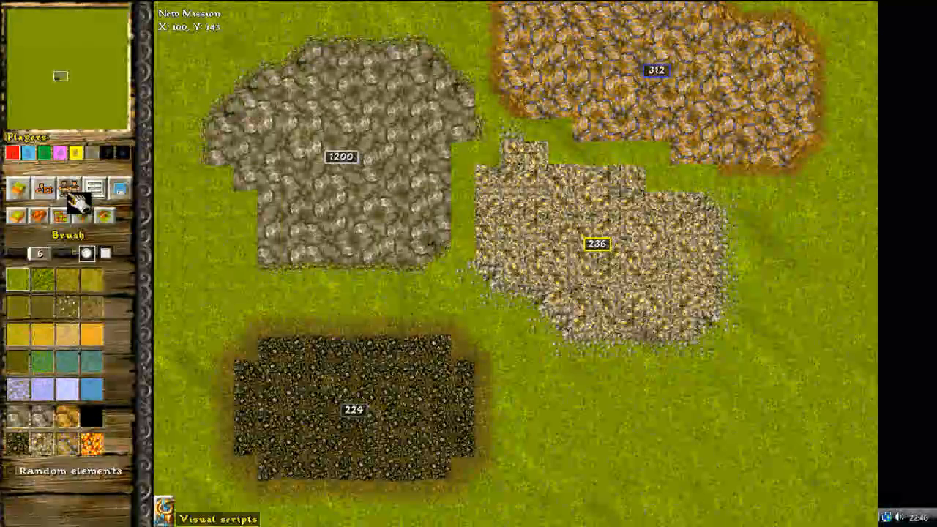
click(68, 189)
click(42, 344)
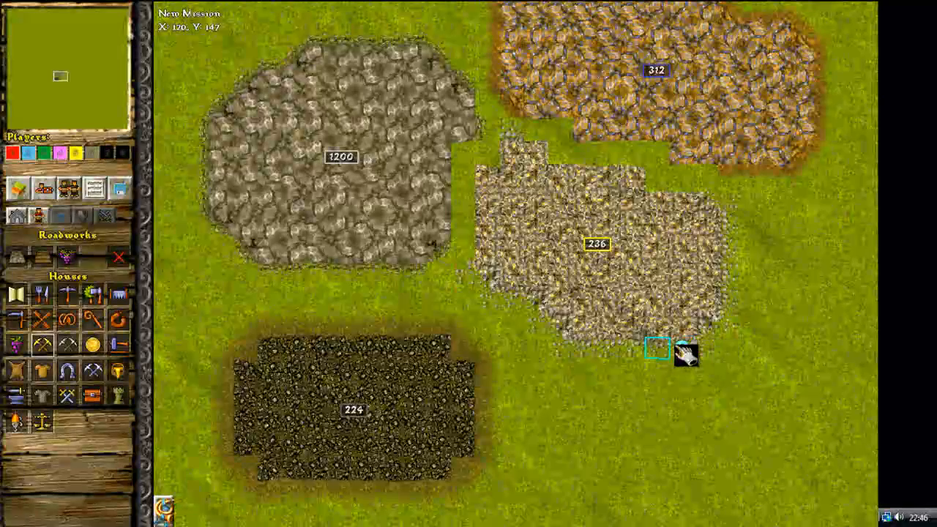
click(619, 350)
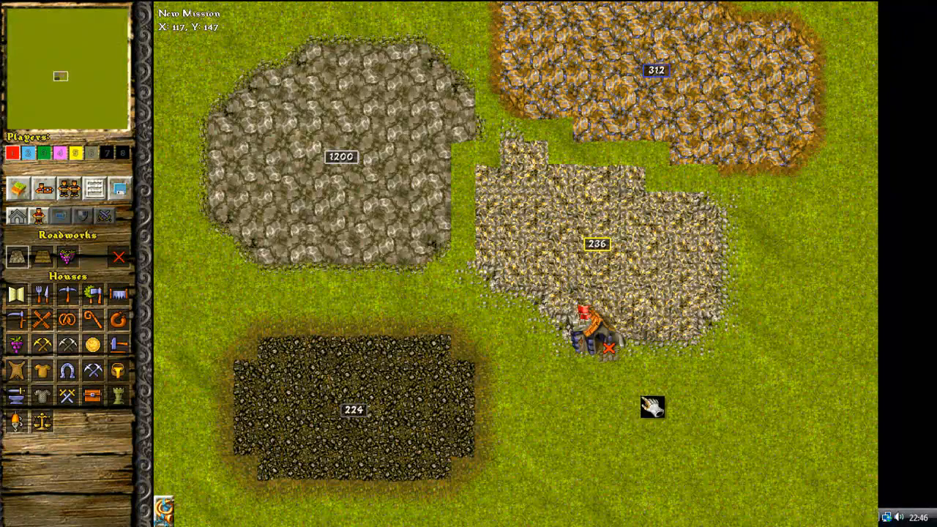
click(121, 258)
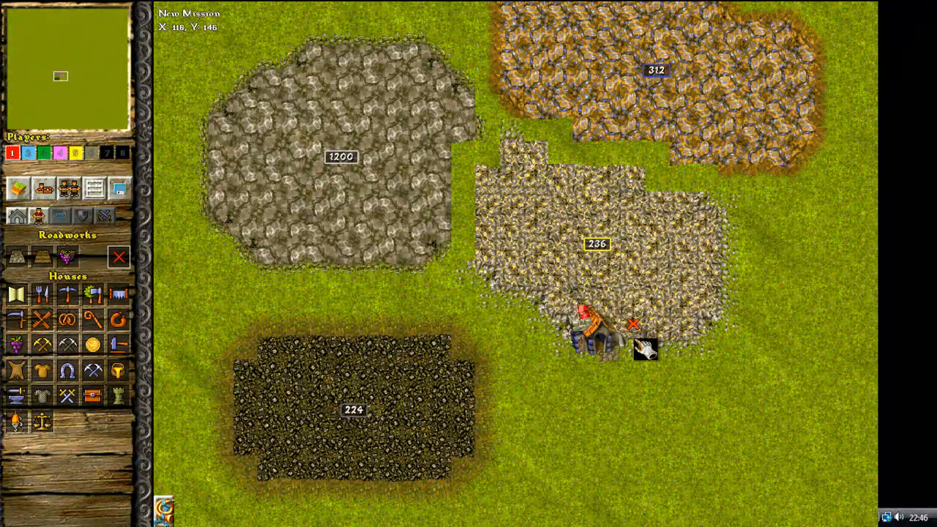
click(621, 355)
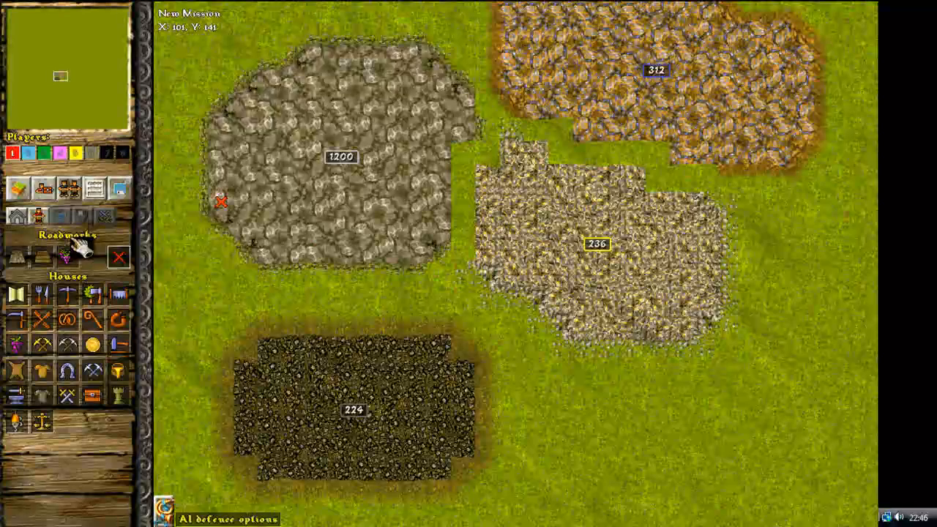
- Raise the stone, gold and iron deposits into hills with the round height brush at size 5
click(26, 192)
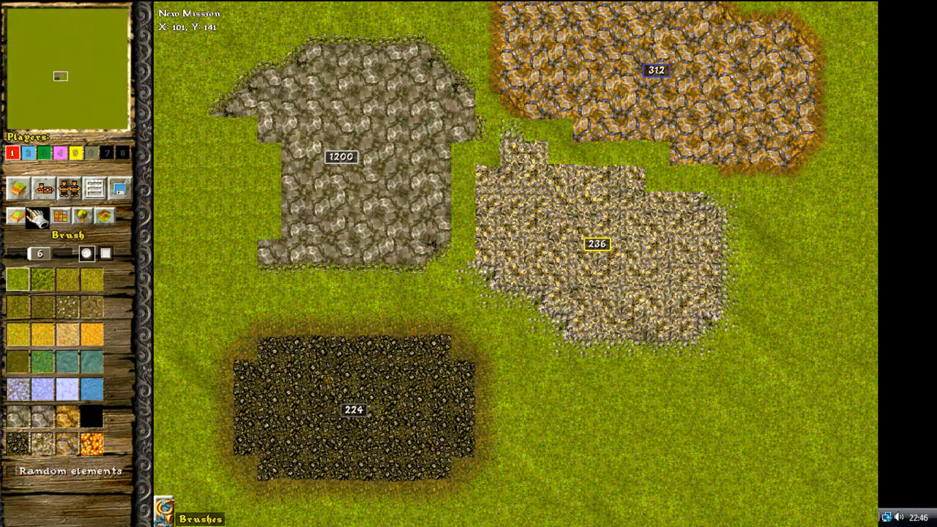
key(Left)
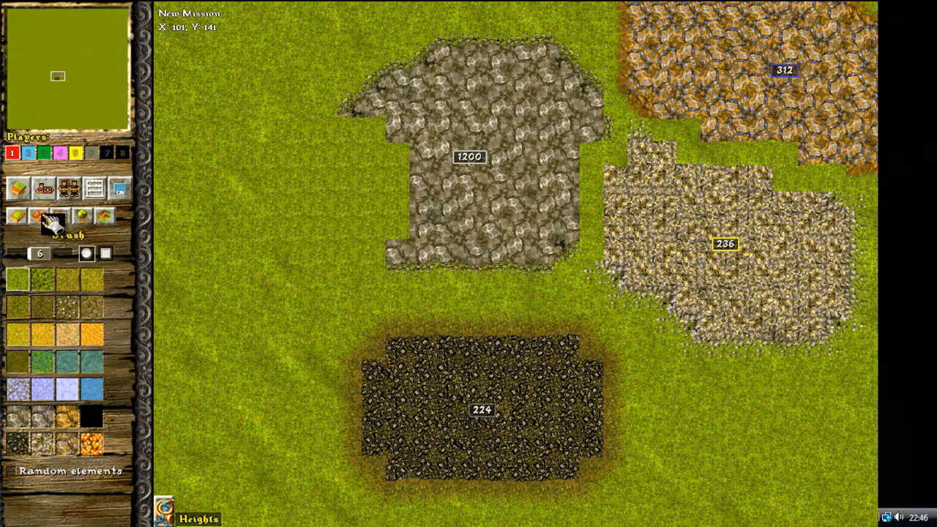
click(43, 217)
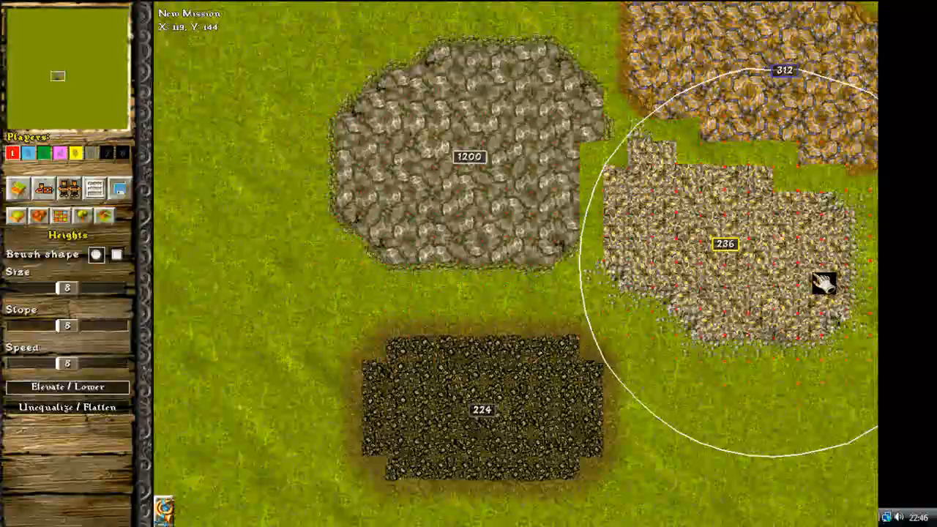
scroll(584, 110, up, 1)
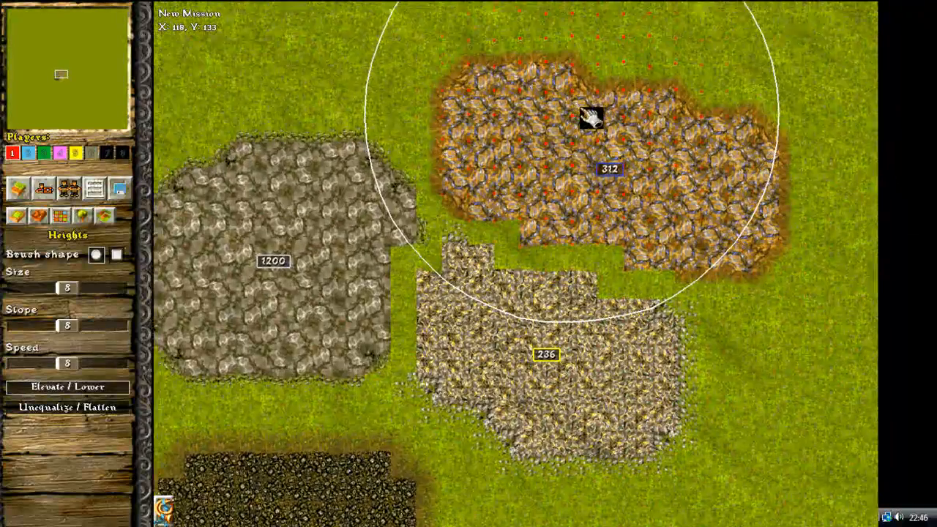
scroll(591, 125, down, 1)
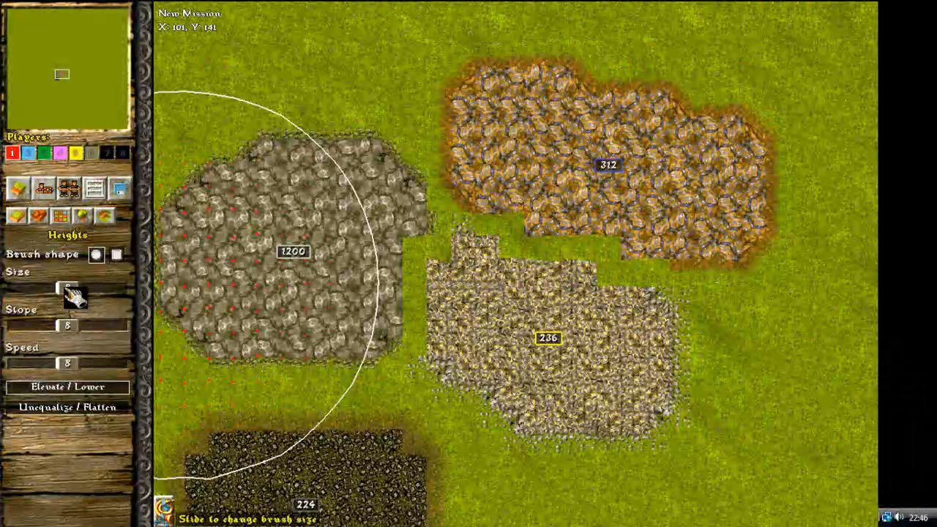
drag(73, 293, 48, 290)
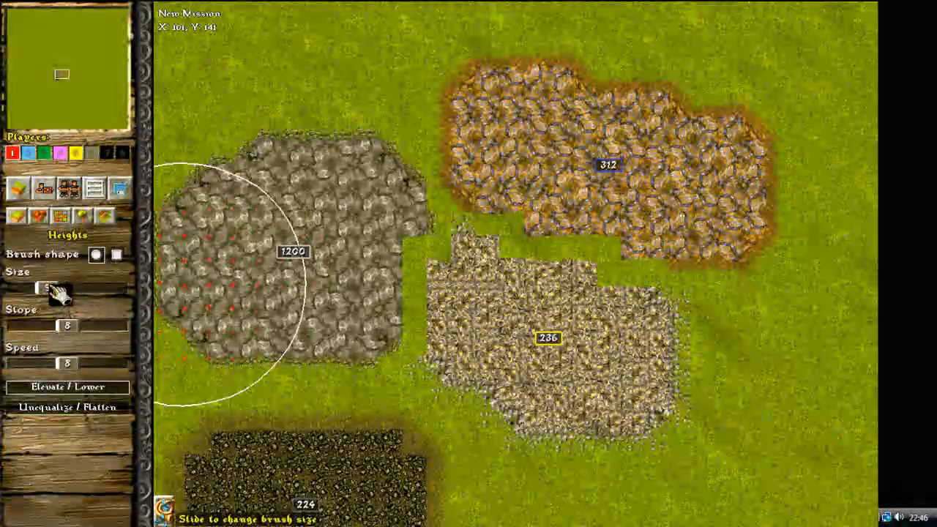
drag(290, 249, 240, 249)
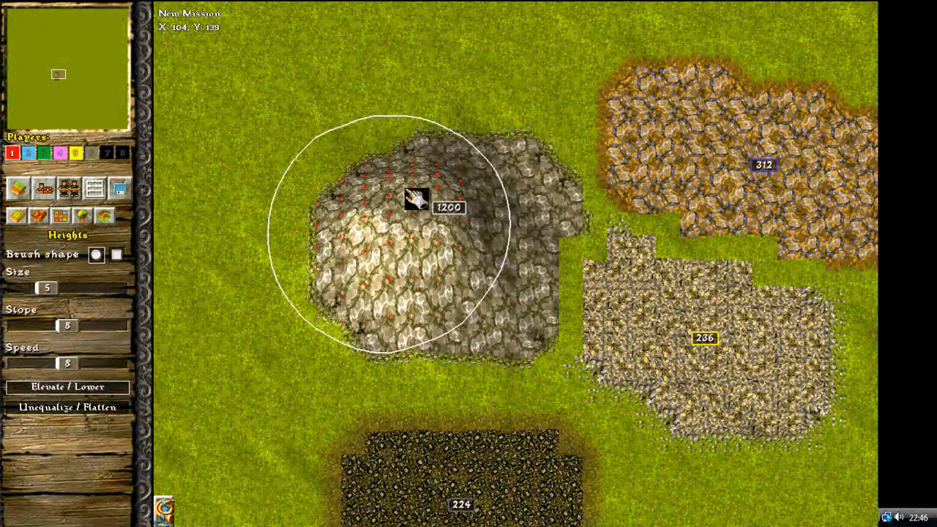
mouse_move(415, 199)
mouse_down()
mouse_move(461, 172)
mouse_move(514, 174)
mouse_up()
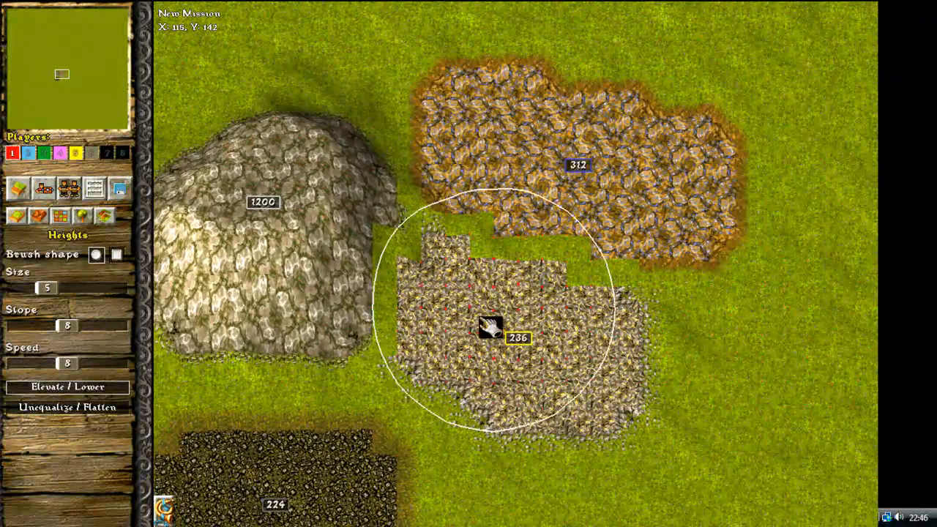
mouse_move(502, 334)
mouse_down()
mouse_move(600, 327)
mouse_move(610, 306)
mouse_up()
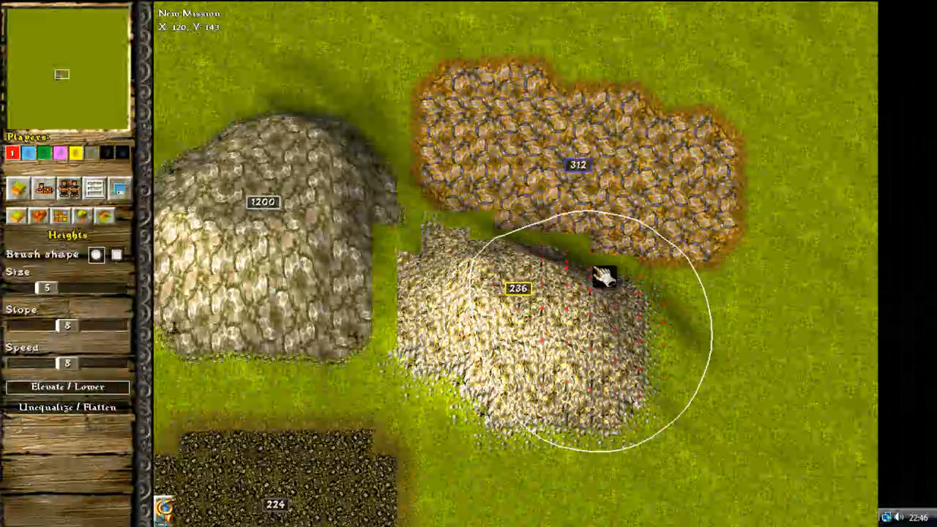
mouse_move(513, 139)
mouse_down()
mouse_move(687, 164)
mouse_move(701, 151)
mouse_move(515, 116)
mouse_up()
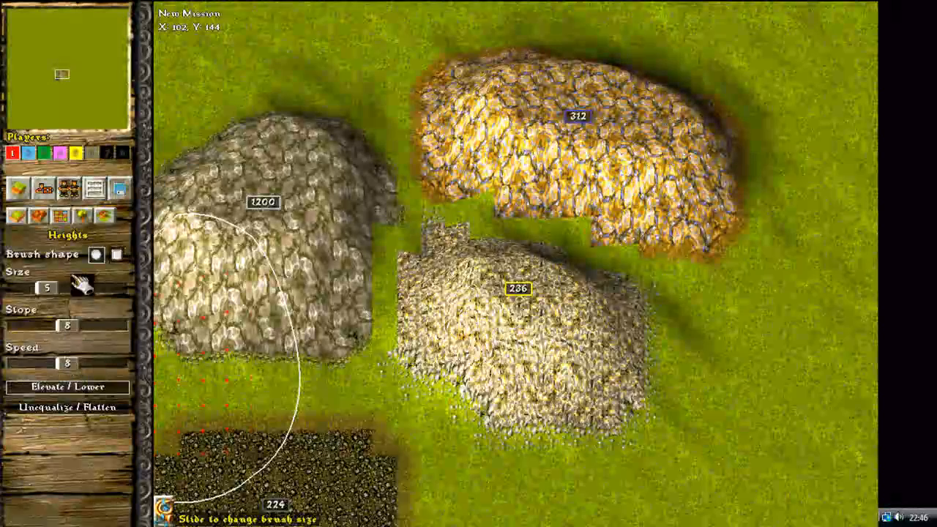
- Try out iron and gold mine positions on the raised deposits, place a coal mine on the coal deposit and remove it
click(44, 189)
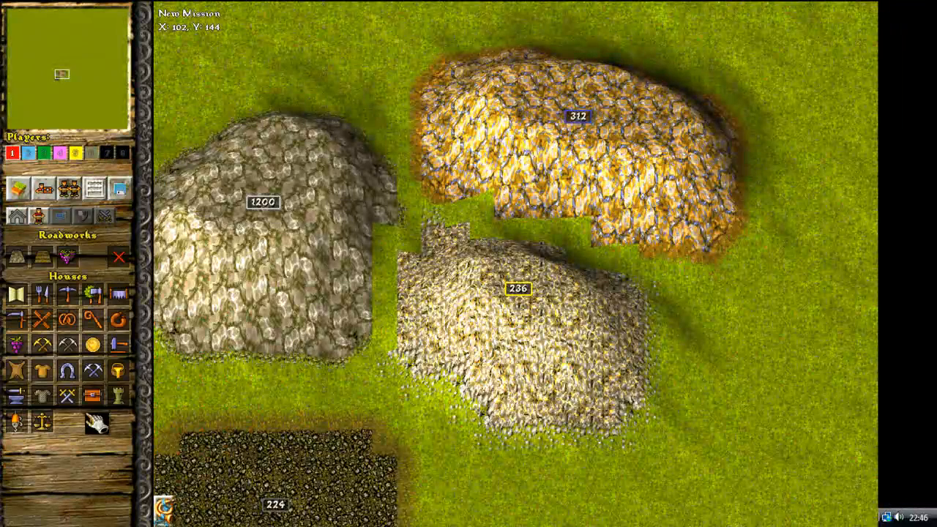
click(92, 371)
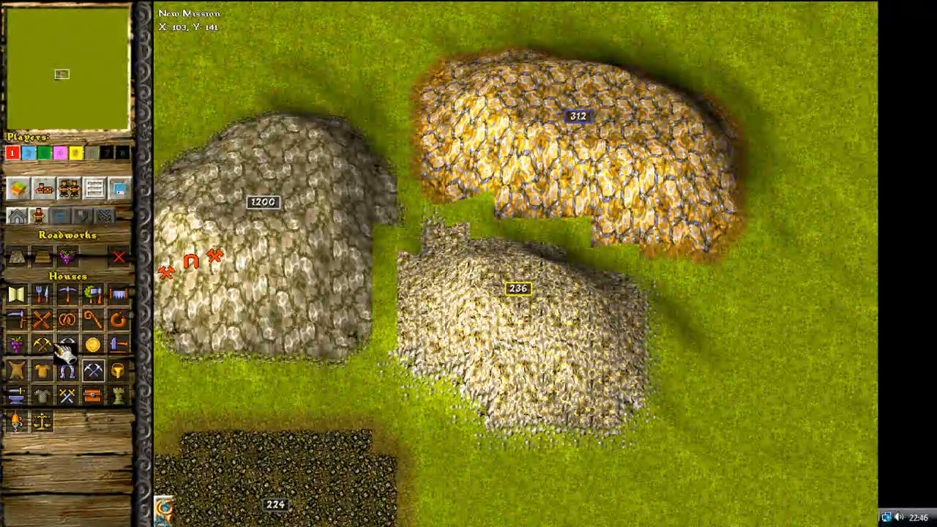
click(44, 347)
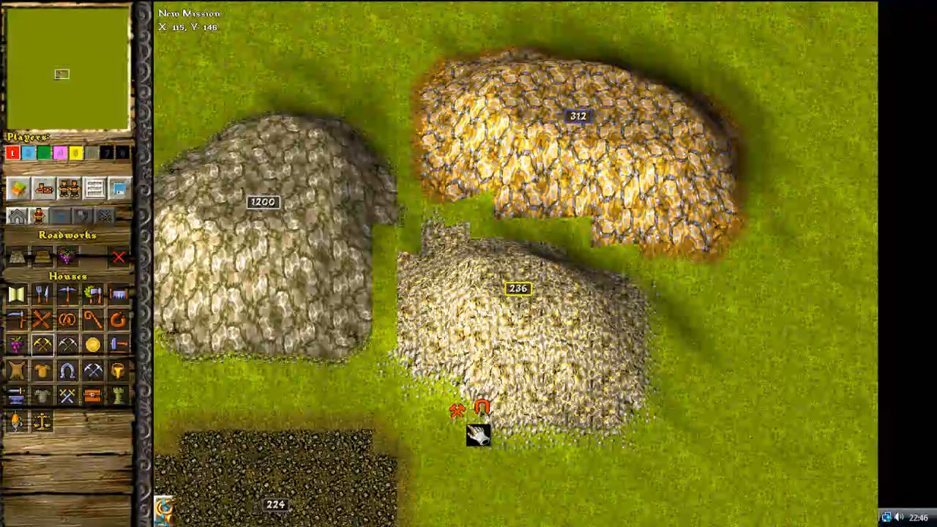
click(16, 370)
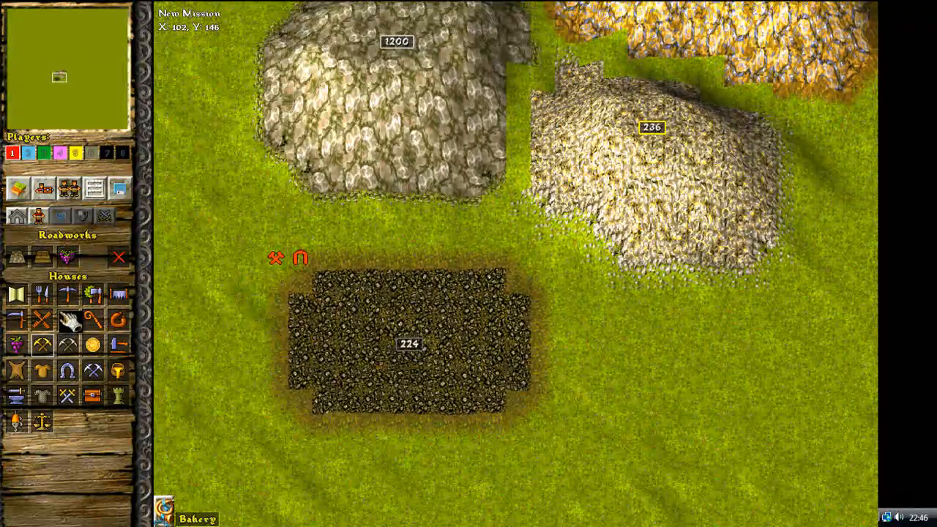
click(66, 344)
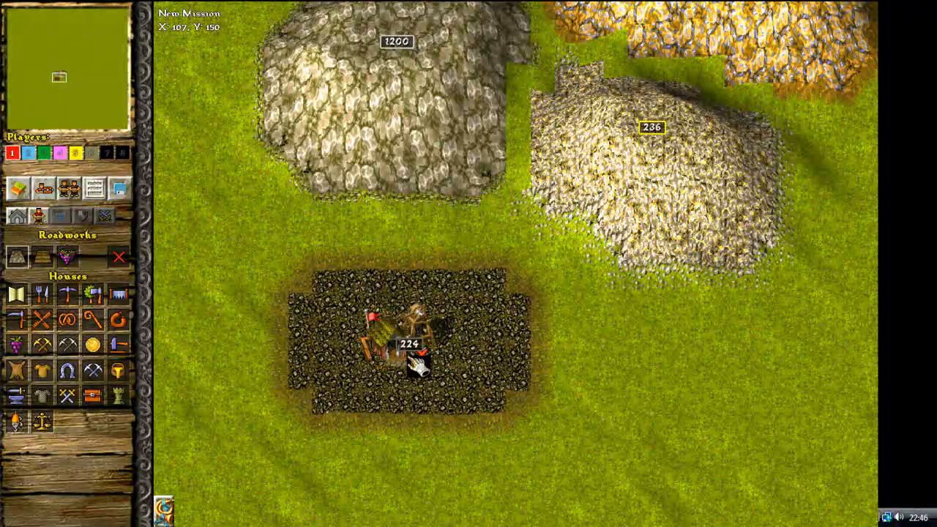
click(119, 257)
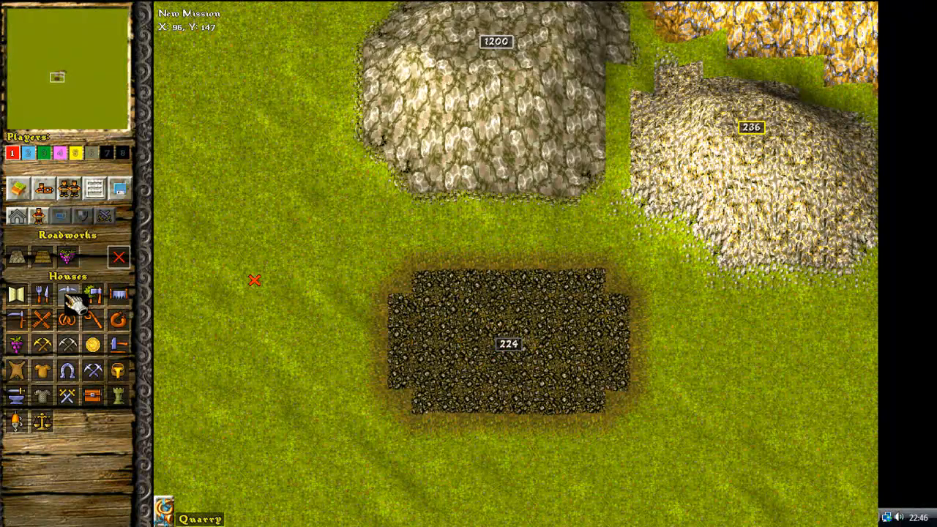
- Place a quarry on the grass just south of the stone deposit's western part
click(67, 294)
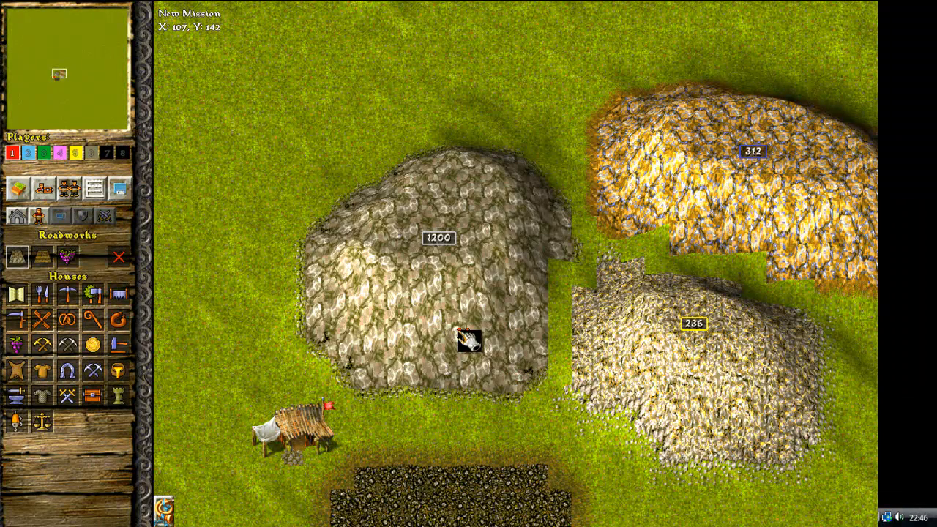
- Try the first mountain rock texture with the size 6 round brush in the map's southeast corner and restore the grass
click(123, 125)
click(18, 189)
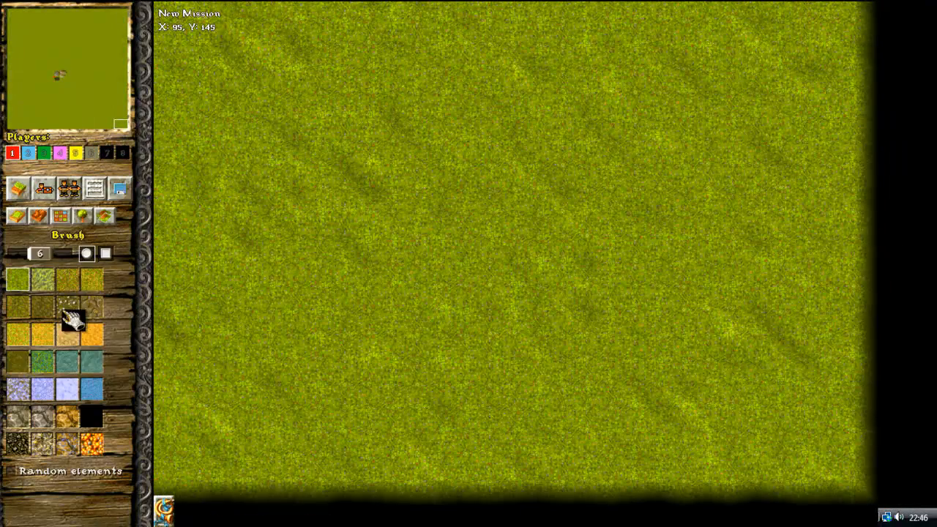
click(18, 415)
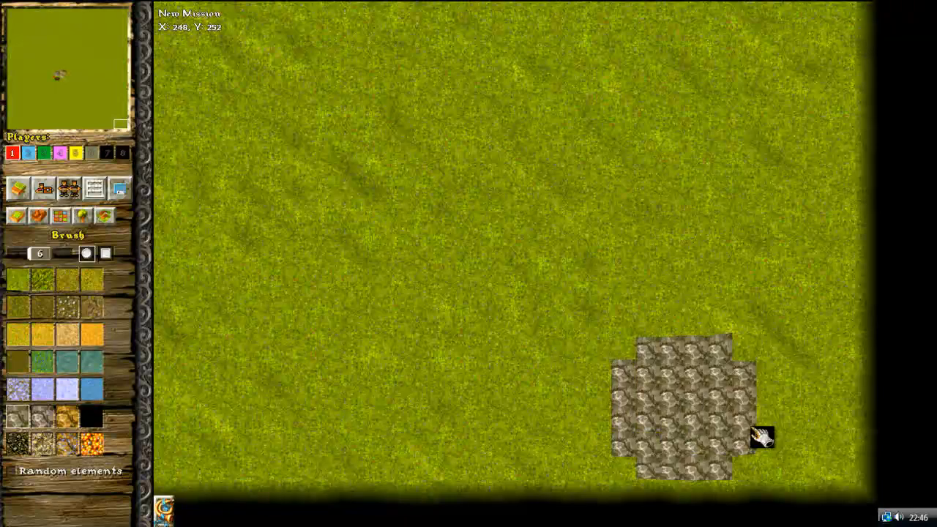
mouse_move(816, 458)
mouse_down()
mouse_move(785, 444)
mouse_move(774, 460)
mouse_move(691, 345)
mouse_move(534, 307)
mouse_move(501, 466)
mouse_move(565, 339)
mouse_move(858, 315)
mouse_move(655, 335)
mouse_move(657, 363)
mouse_move(808, 433)
mouse_move(770, 418)
mouse_move(425, 471)
mouse_move(444, 517)
mouse_up()
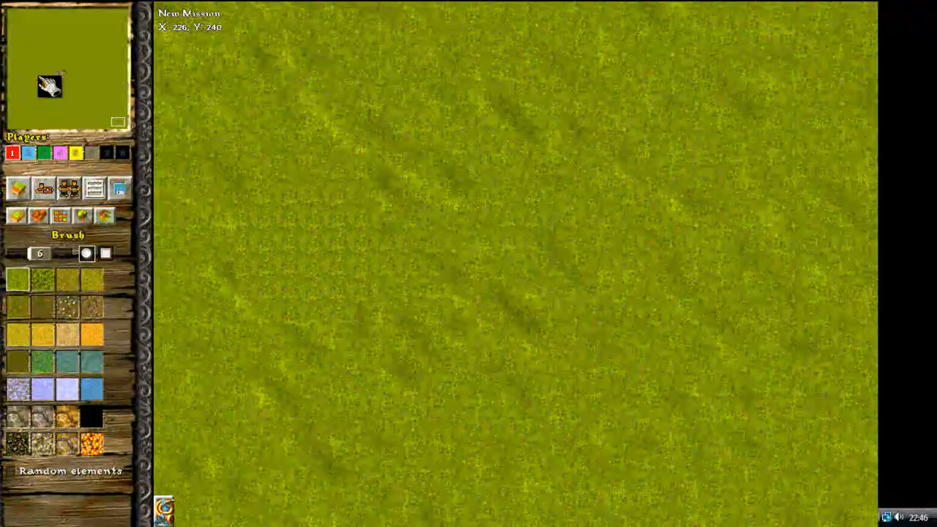
- Paint grass over the iron and gold deposits and the stone deposit's eastern edge with the size 6 round brush
click(60, 80)
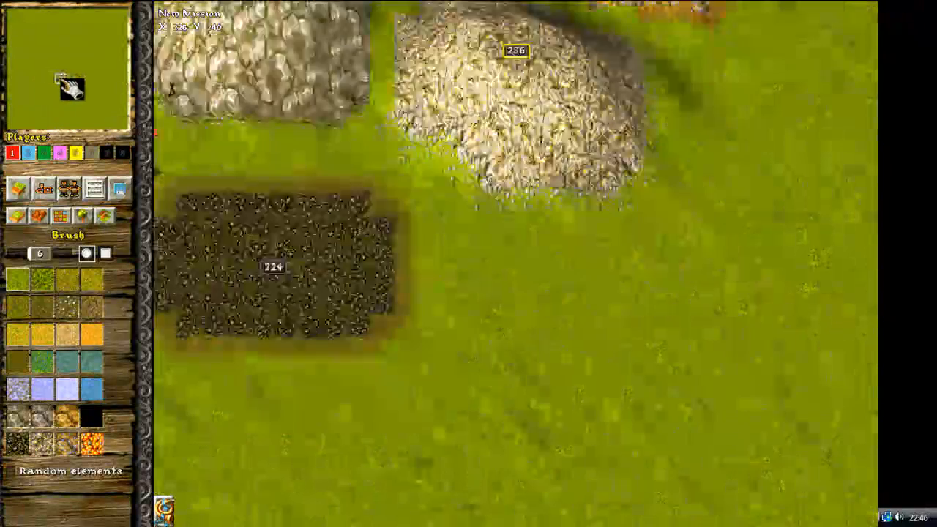
drag(61, 81, 62, 79)
click(249, 142)
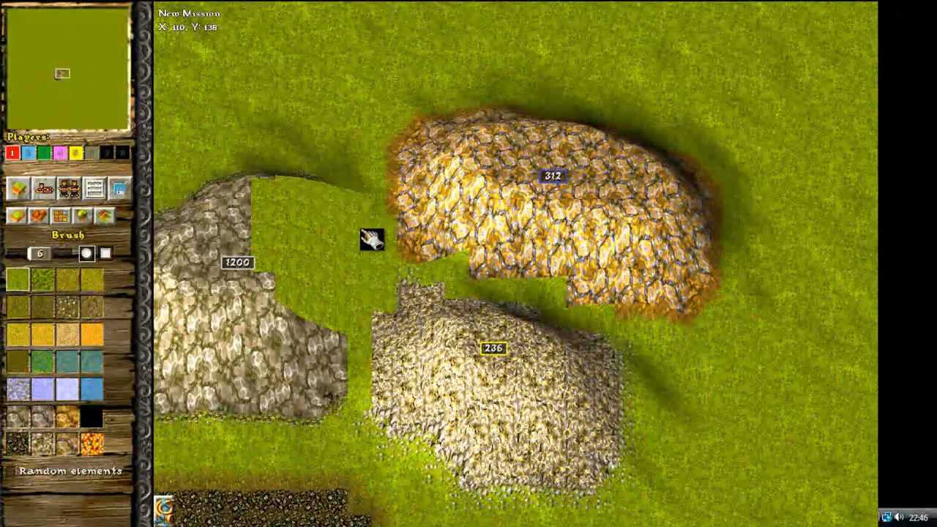
mouse_move(372, 238)
mouse_down()
mouse_move(481, 159)
mouse_move(696, 186)
mouse_move(707, 227)
mouse_up()
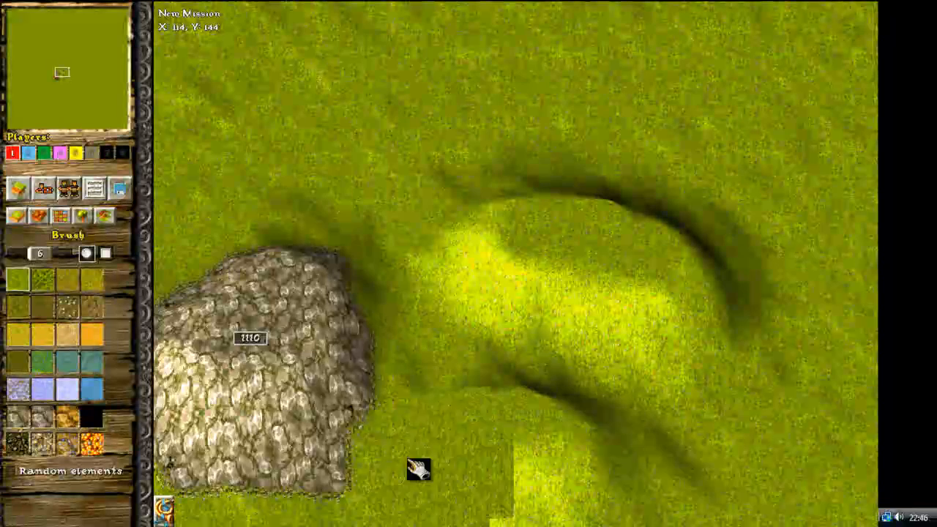
drag(419, 470, 279, 367)
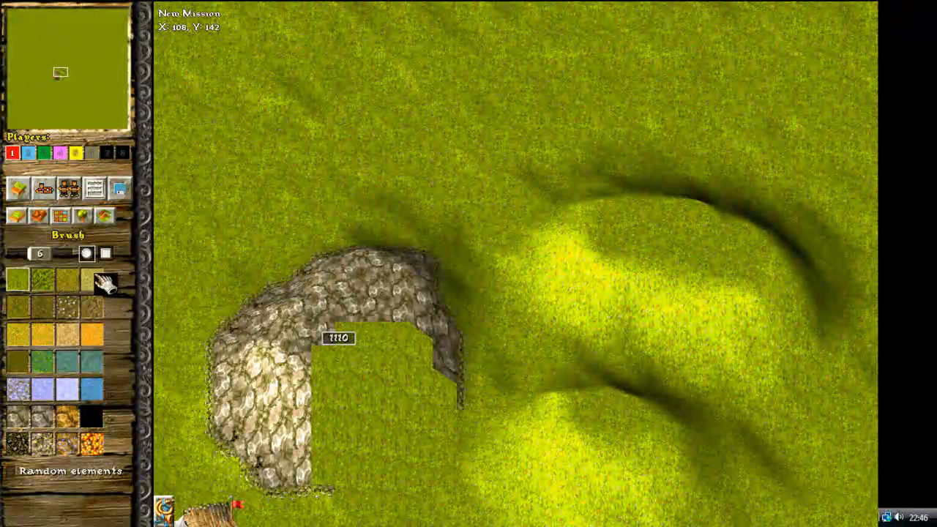
- Raise a new grass hill east of the existing grassy hills with the size 5 height brush and lower its top
click(54, 220)
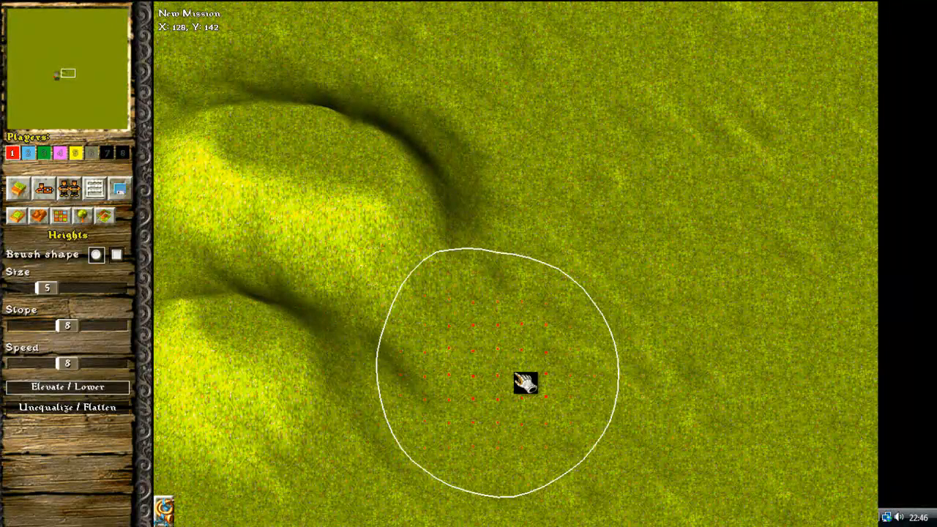
mouse_move(523, 381)
mouse_down()
mouse_move(578, 169)
mouse_move(578, 196)
mouse_up()
mouse_move(570, 246)
mouse_down()
mouse_move(580, 154)
mouse_move(255, 337)
mouse_move(171, 371)
mouse_up()
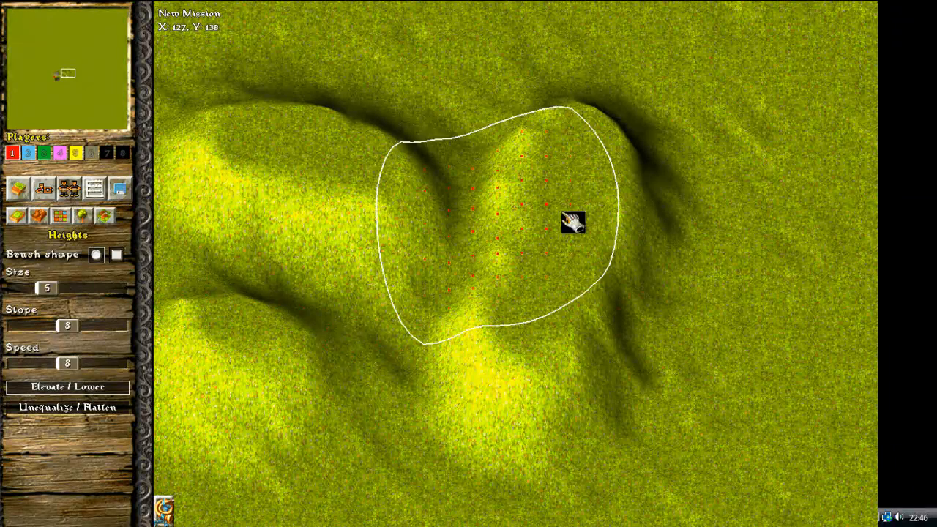
mouse_move(587, 177)
right_down()
mouse_move(557, 230)
mouse_move(523, 341)
mouse_move(309, 182)
mouse_move(227, 334)
mouse_move(336, 329)
mouse_move(454, 238)
mouse_move(481, 341)
mouse_move(619, 303)
right_up()
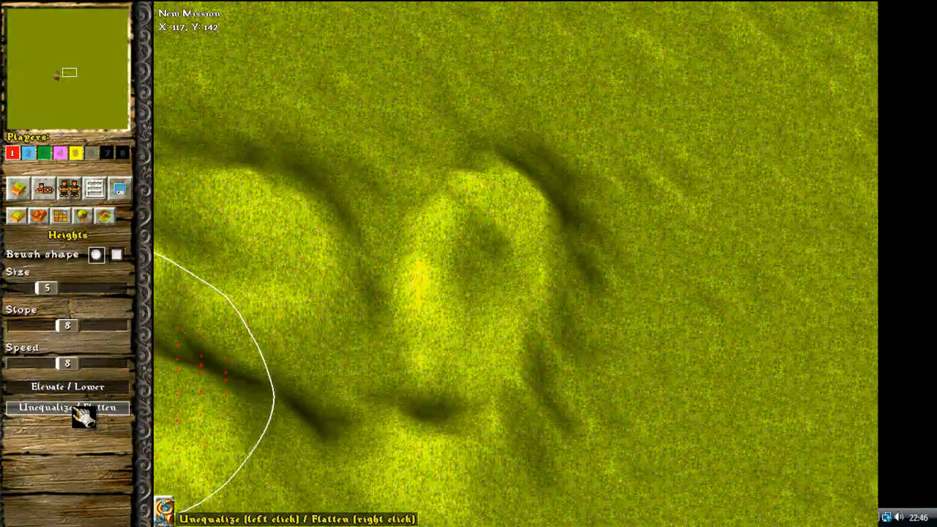
- Flatten the grass hills between the stone deposit and the easternmost hill with the size 5 round brush, raising the speed to 15
click(68, 407)
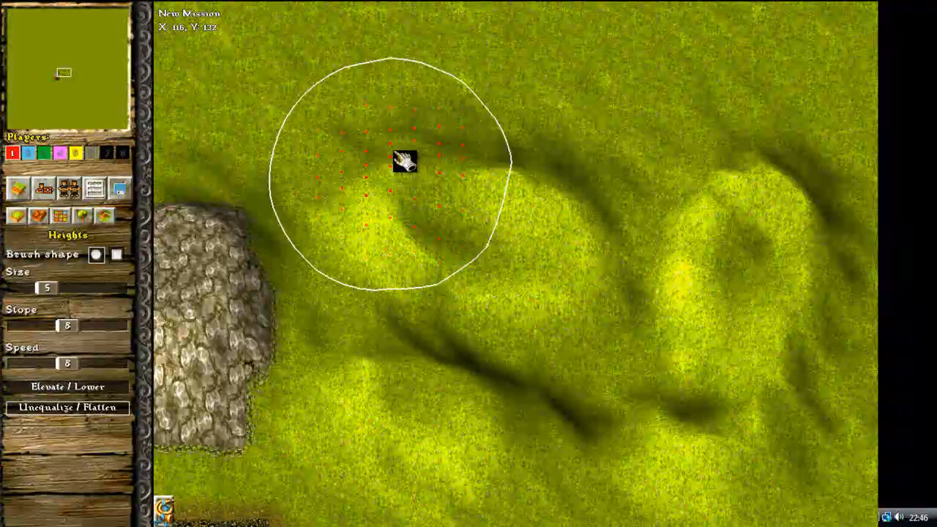
mouse_move(358, 101)
right_down()
mouse_move(381, 160)
mouse_move(412, 192)
mouse_move(399, 169)
mouse_move(433, 197)
right_up()
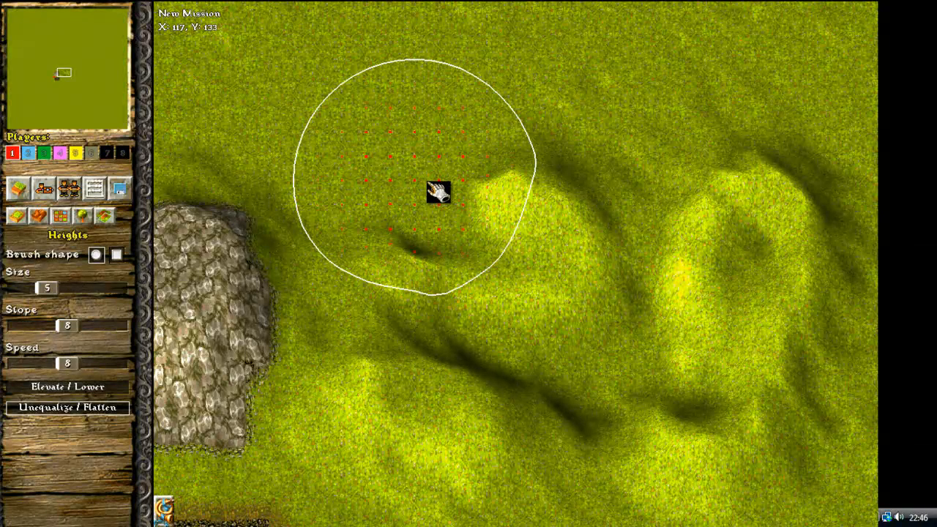
mouse_move(439, 192)
right_down()
mouse_move(450, 157)
mouse_move(428, 155)
mouse_move(458, 151)
mouse_move(472, 132)
right_up()
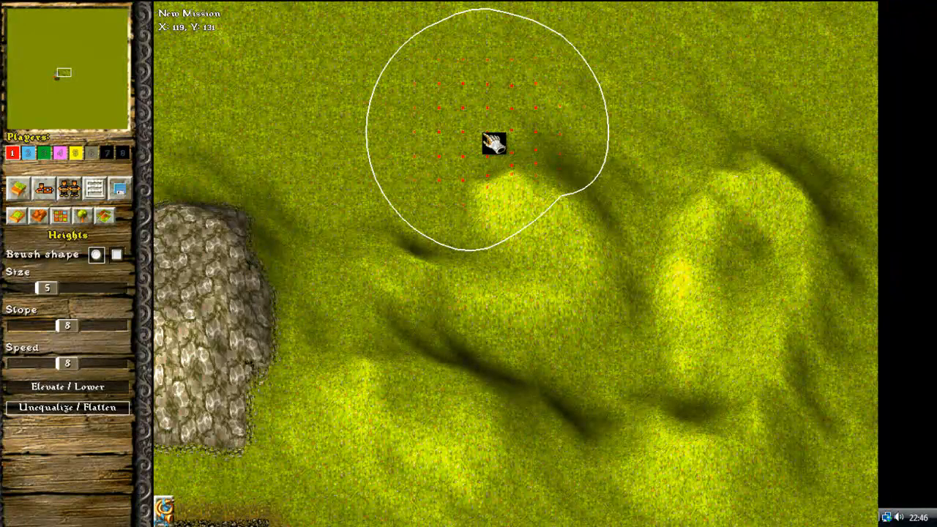
mouse_move(502, 138)
right_down()
mouse_move(534, 146)
mouse_move(561, 217)
mouse_move(527, 252)
mouse_move(446, 524)
right_up()
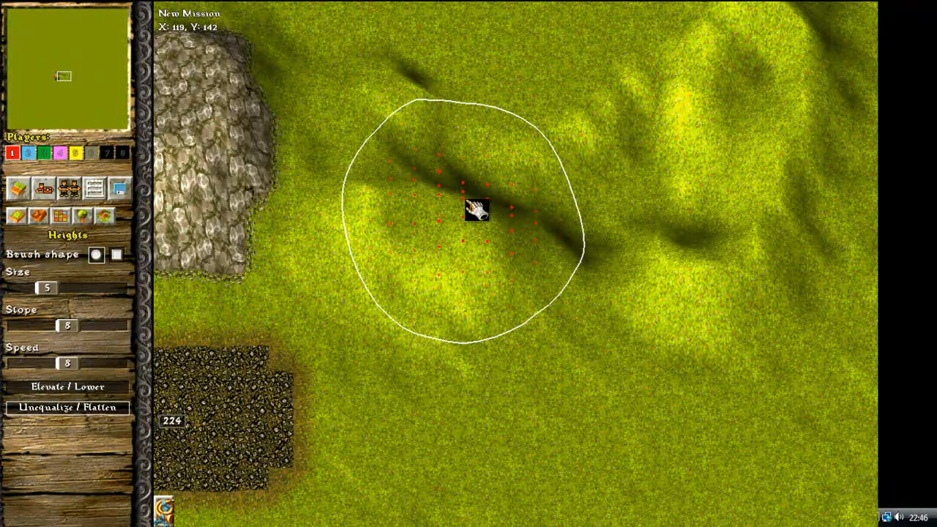
right_click(466, 201)
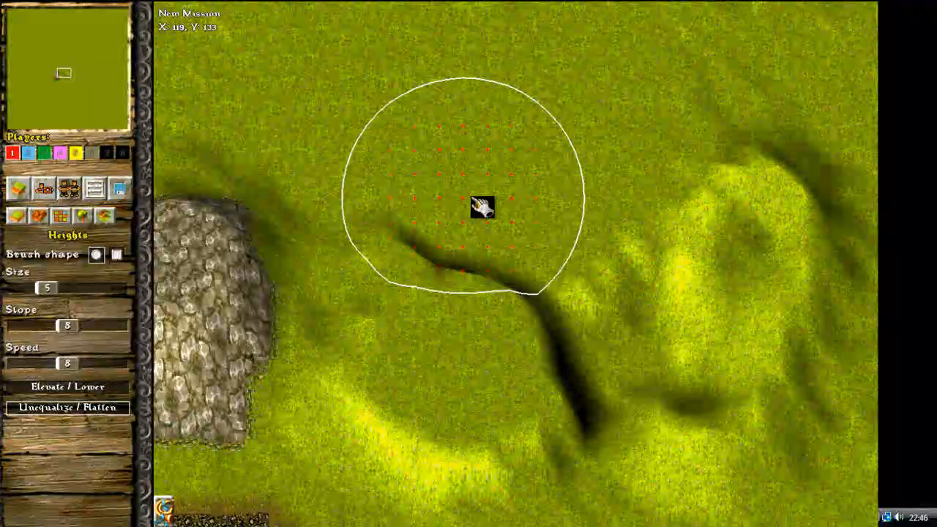
right_click(475, 200)
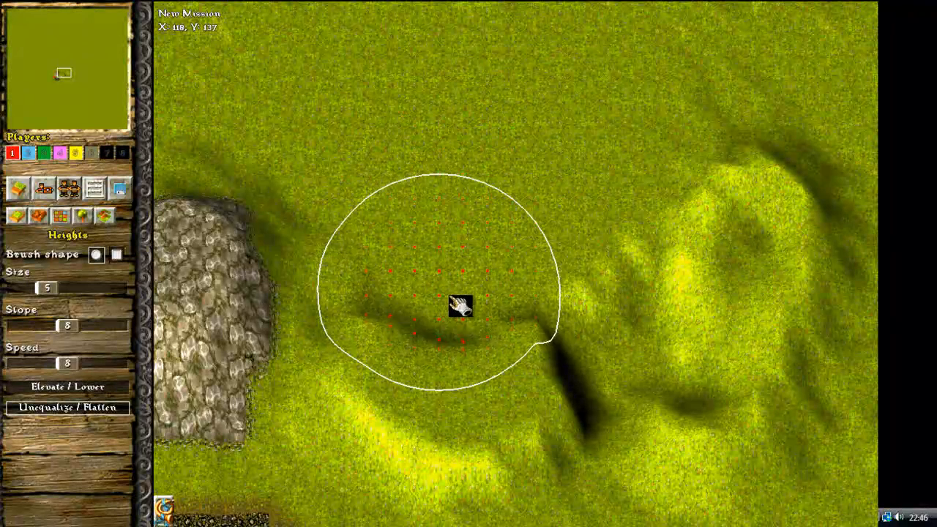
mouse_move(454, 309)
right_down()
mouse_move(451, 322)
mouse_move(429, 331)
right_up()
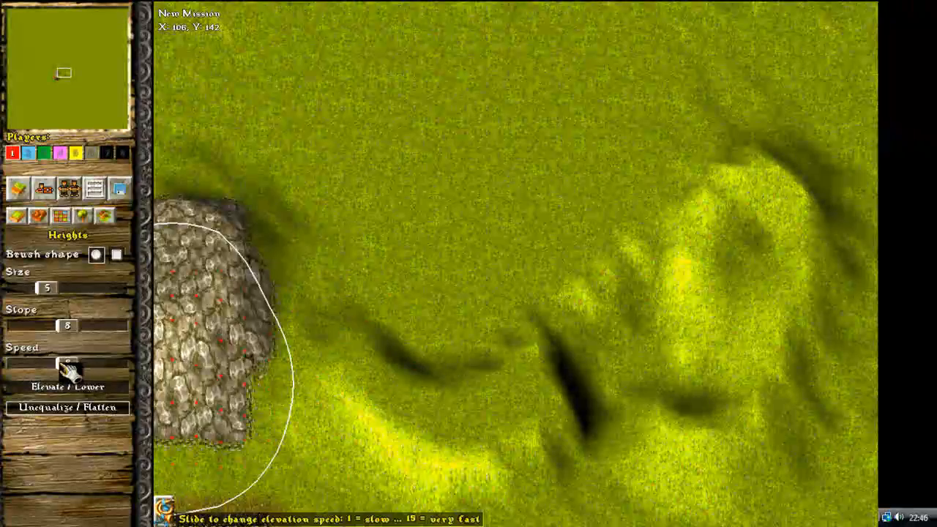
drag(73, 373, 121, 370)
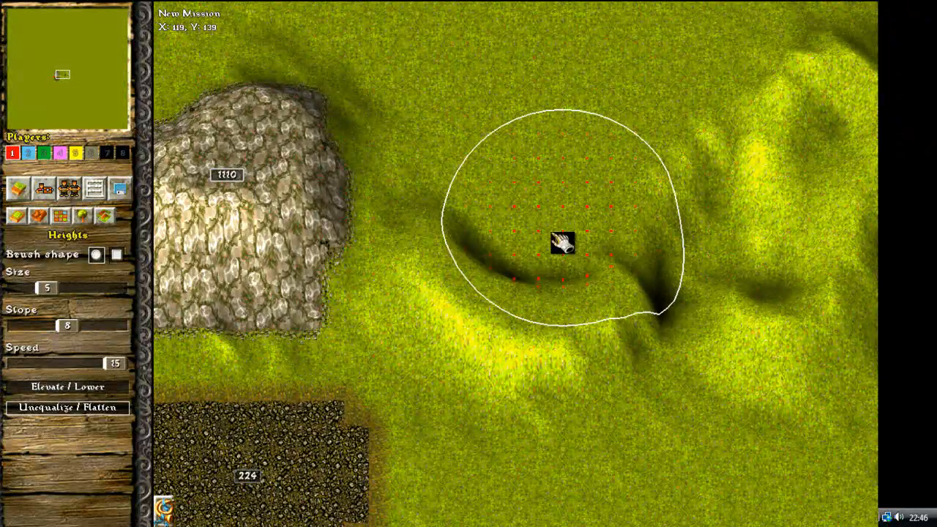
mouse_move(562, 244)
right_down()
mouse_move(550, 282)
mouse_move(512, 329)
mouse_move(504, 273)
mouse_move(617, 309)
mouse_move(816, 317)
mouse_move(883, 77)
right_up()
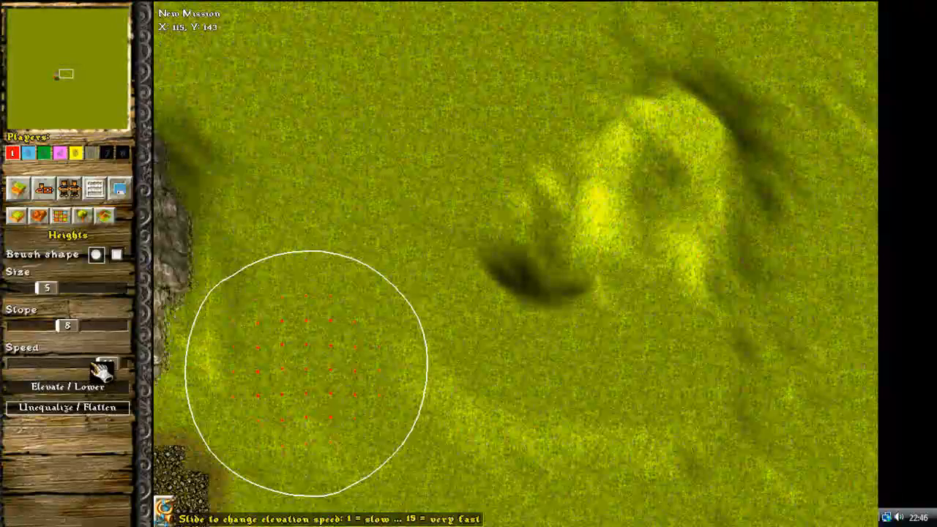
- Roughen the easternmost hill with Unequalize at speed 8 and cover it with the first rock texture using the size 6 round brush
drag(103, 370, 67, 364)
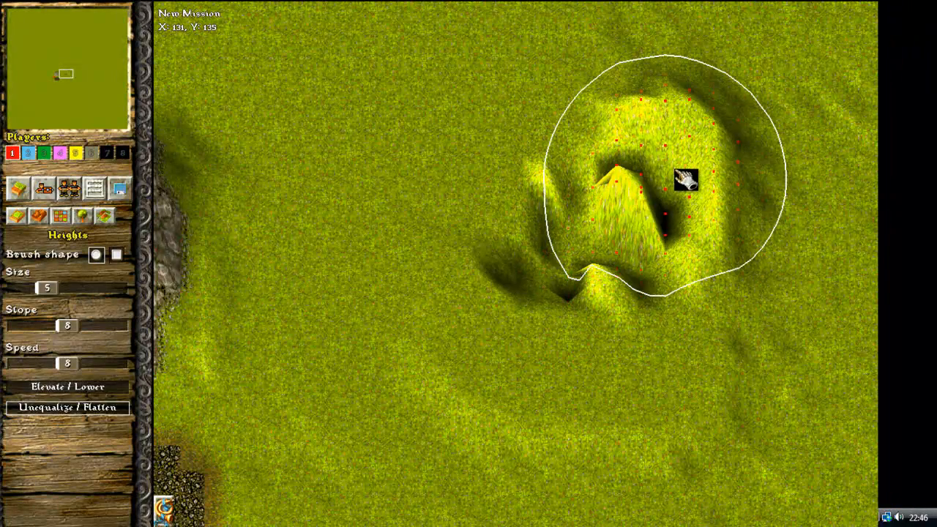
mouse_move(705, 146)
mouse_down()
mouse_move(740, 178)
mouse_move(723, 223)
mouse_up()
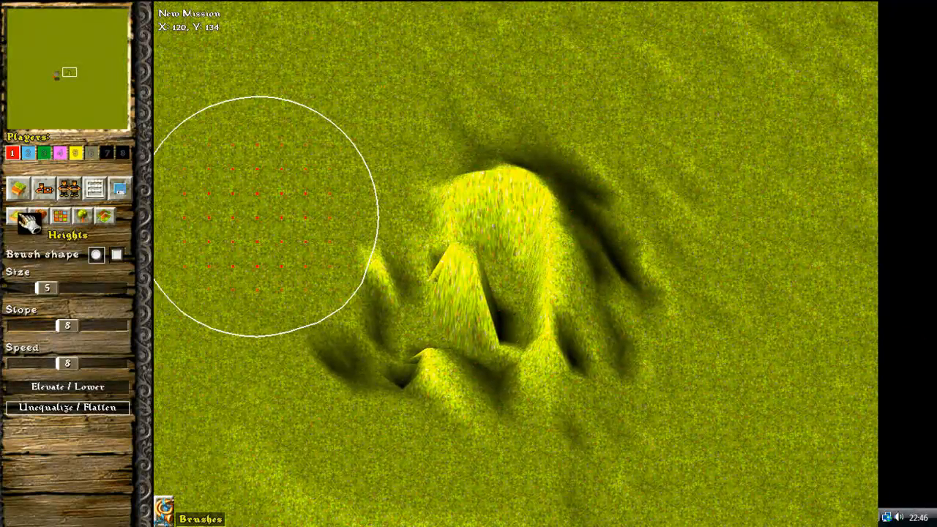
click(22, 215)
click(17, 419)
click(586, 343)
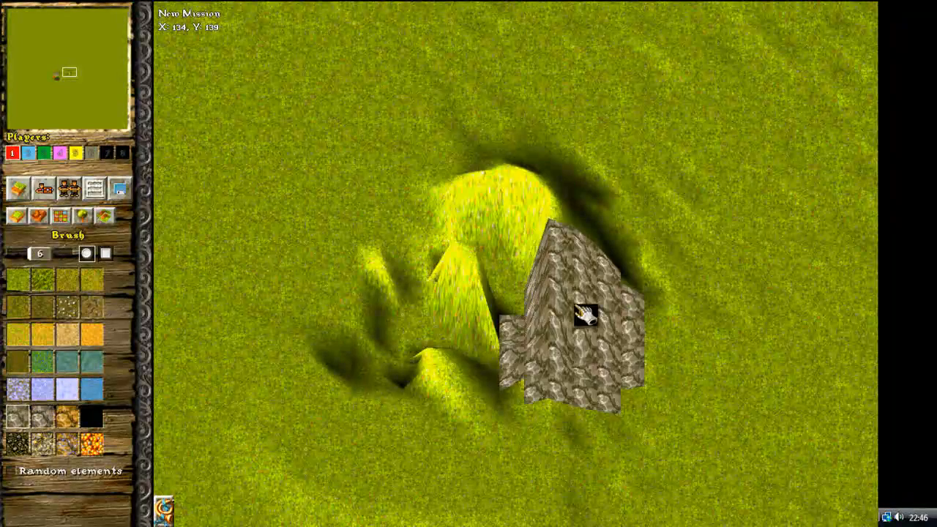
mouse_move(443, 315)
mouse_down()
mouse_move(440, 380)
mouse_move(589, 361)
mouse_move(609, 341)
mouse_up()
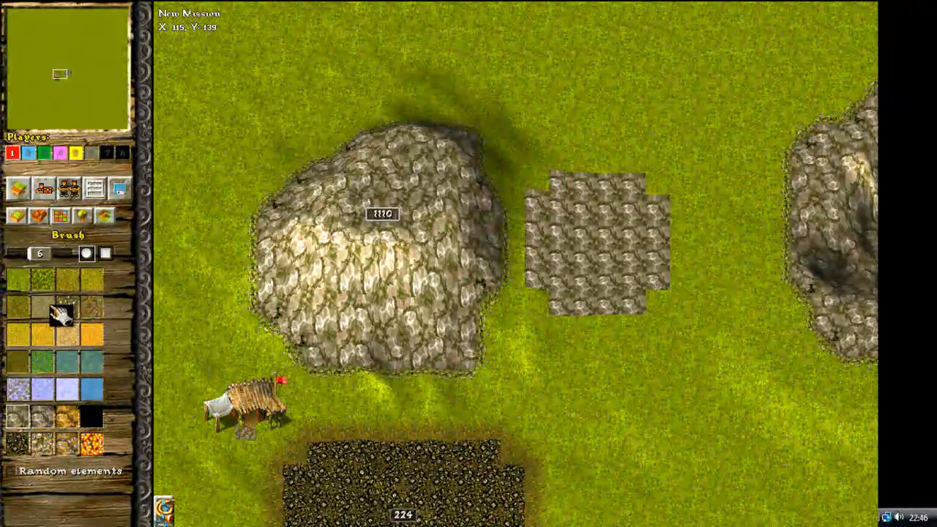
- Repaint the whole western stone hill as a gold deposit with the size 6 brush and remove the quarry south of it
click(47, 443)
mouse_move(361, 276)
mouse_down()
mouse_move(389, 203)
mouse_move(376, 199)
mouse_move(344, 249)
mouse_up()
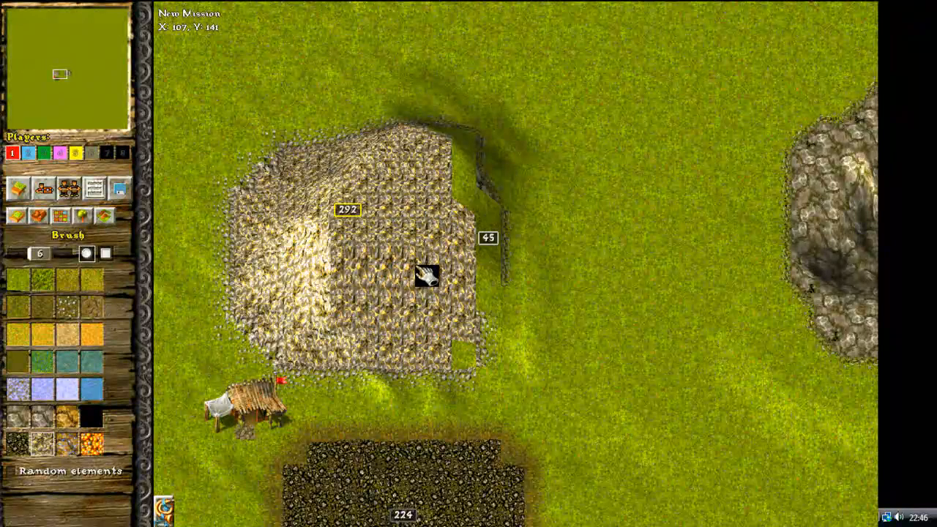
drag(477, 185, 412, 179)
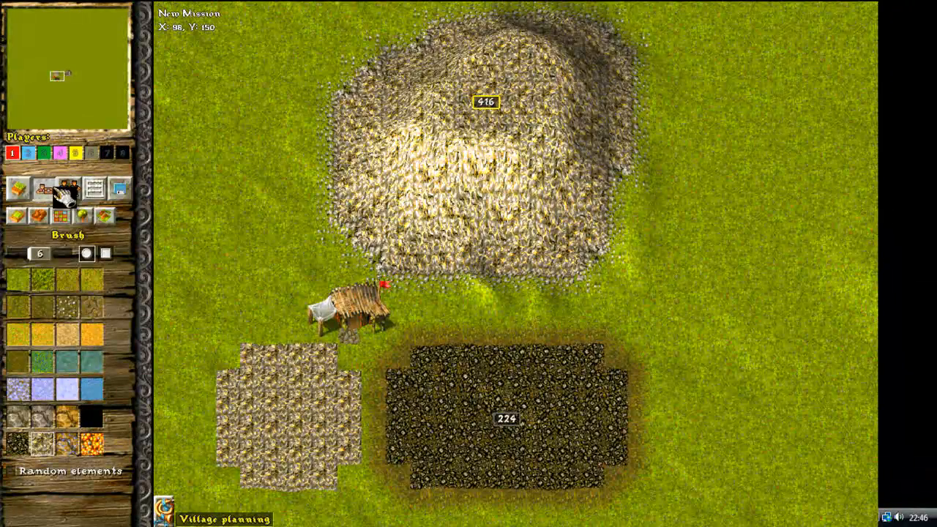
click(44, 189)
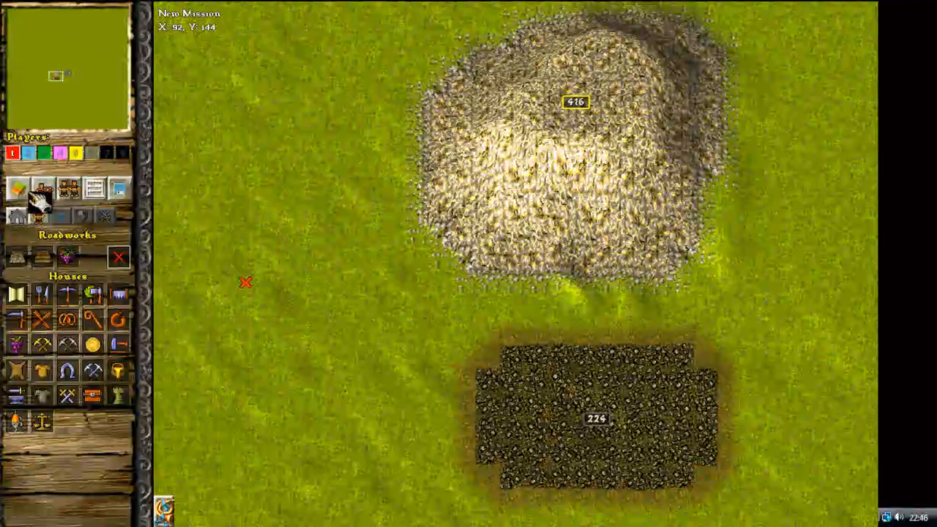
- Raise a wide grass hill northeast of the gold deposit with the size 5 round height brush at slope 8 and speed 8
click(17, 189)
scroll(670, 234, down, 3)
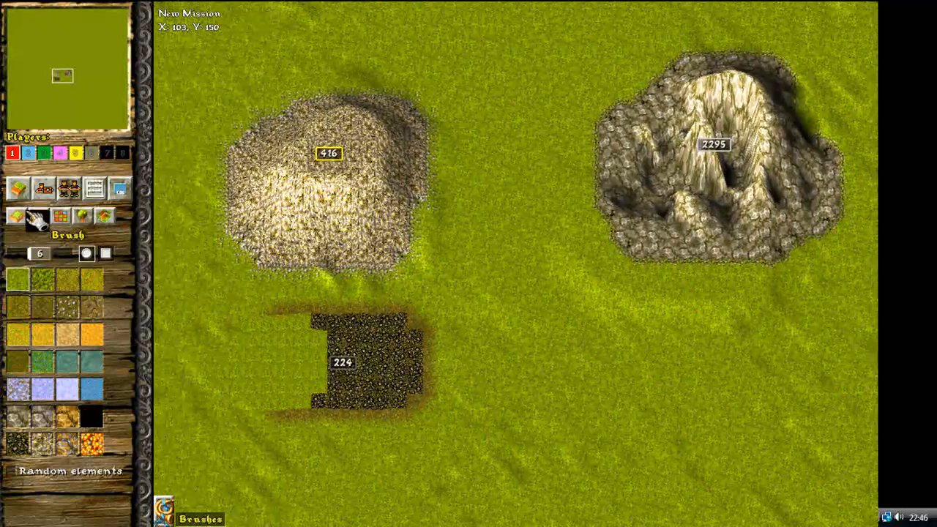
click(37, 216)
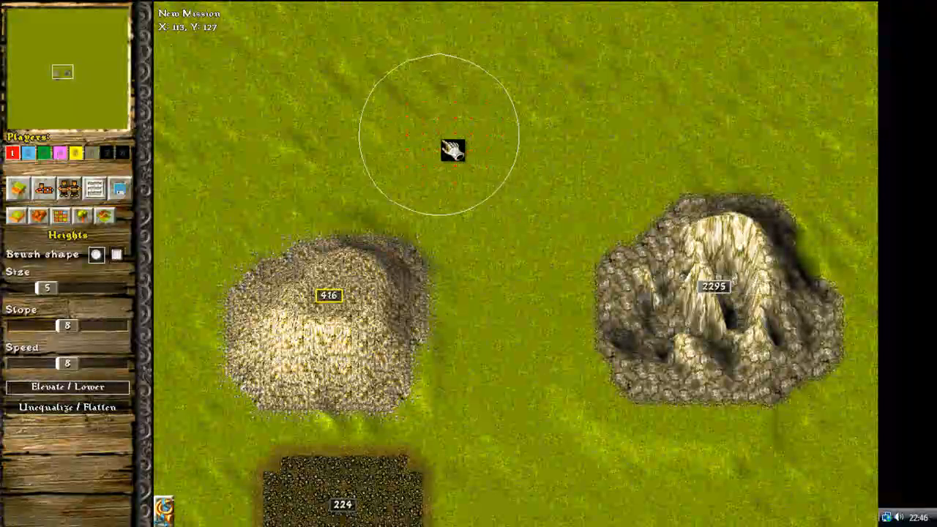
click(461, 140)
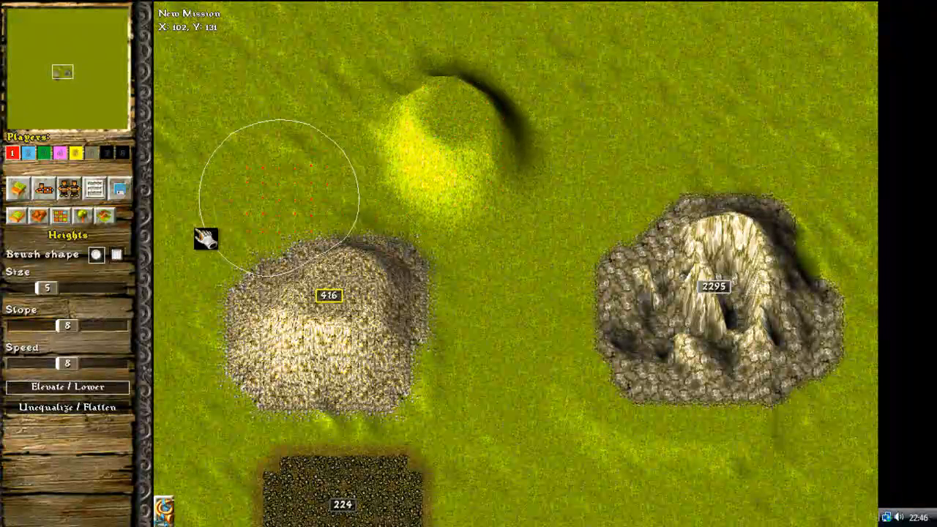
click(537, 143)
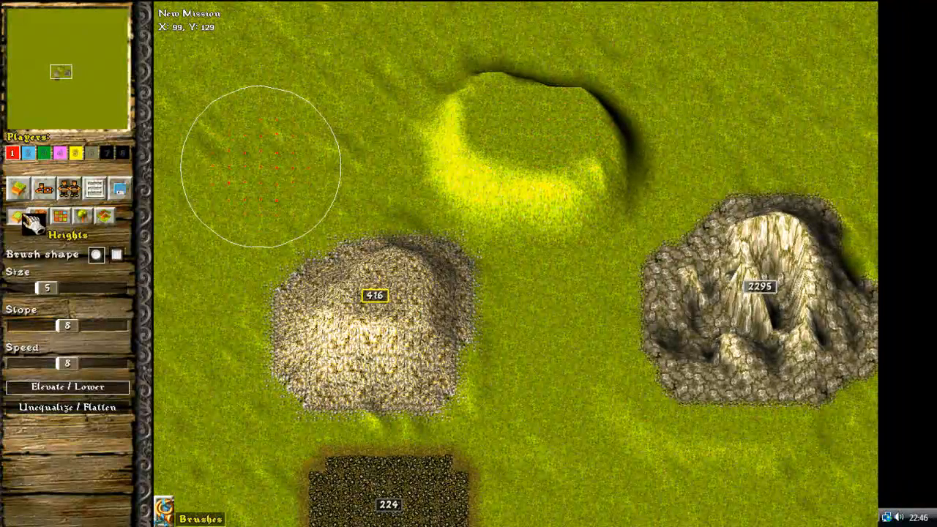
- Cover the new grass hill northeast of the gold deposit with an iron deposit using the size 6 round brush
click(17, 215)
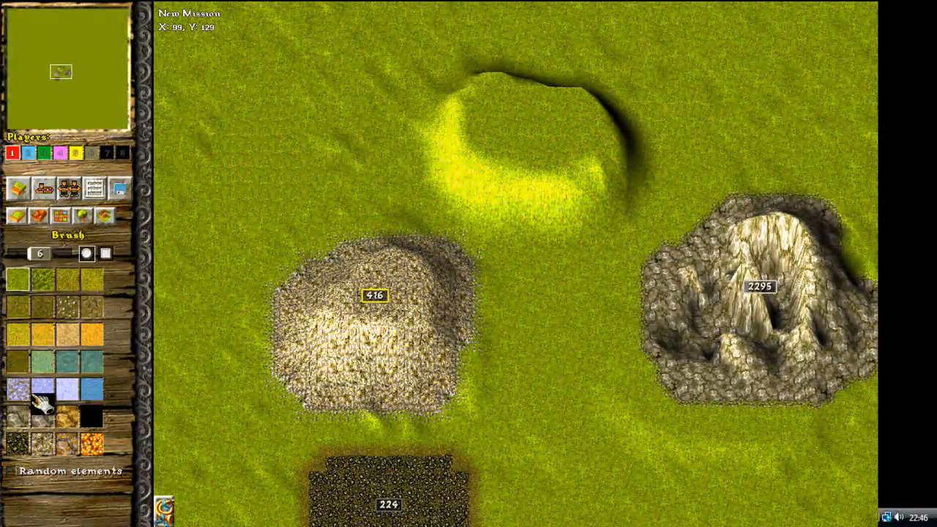
click(64, 442)
click(493, 134)
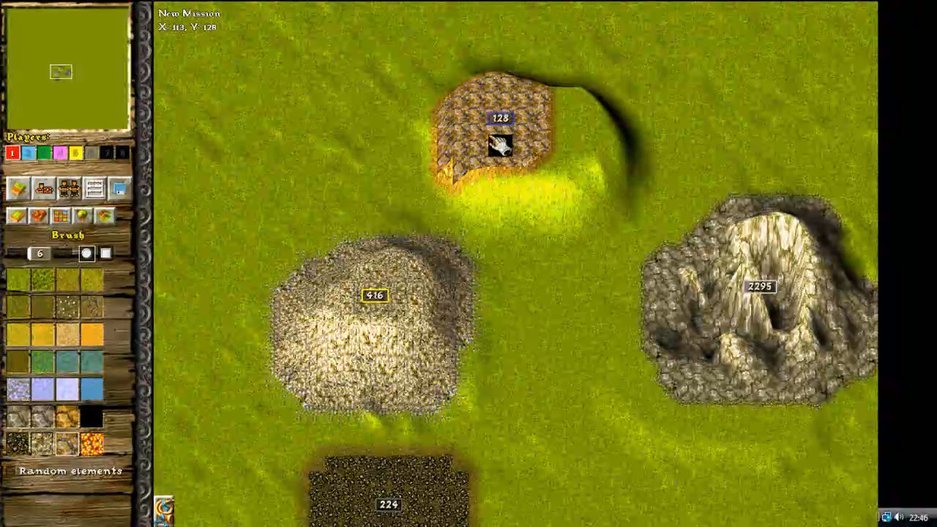
drag(501, 140, 509, 171)
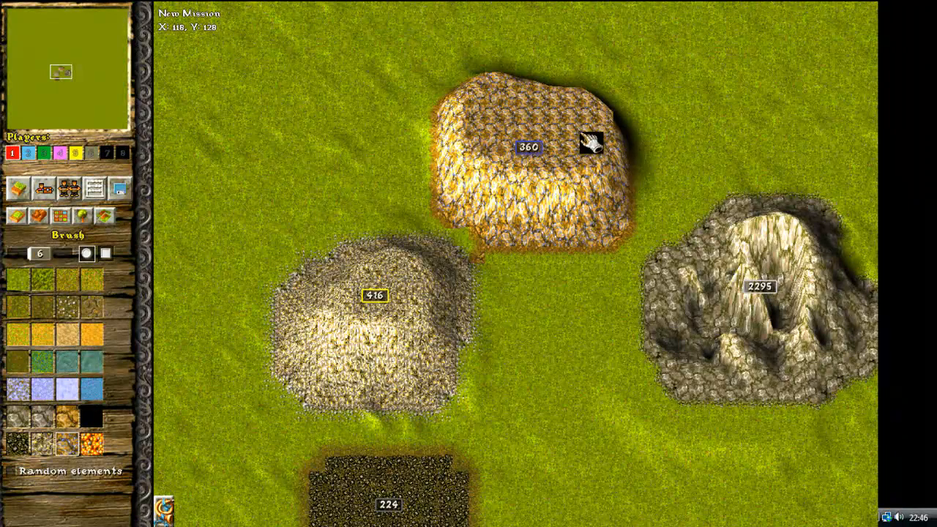
drag(582, 245, 666, 274)
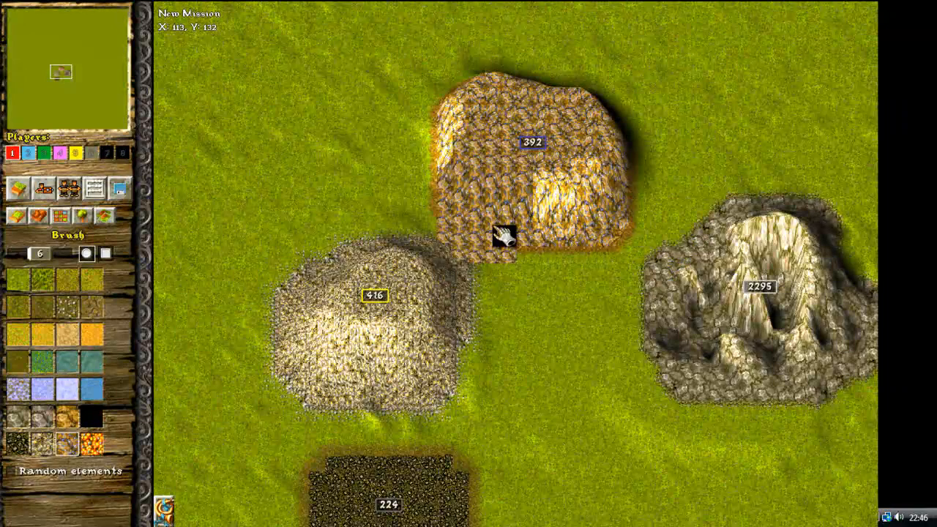
click(44, 189)
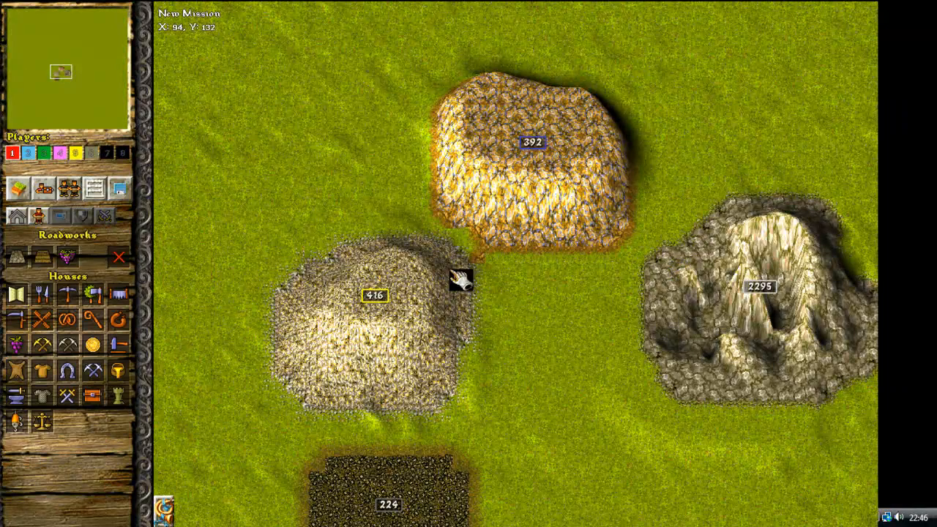
scroll(505, 268, up, 3)
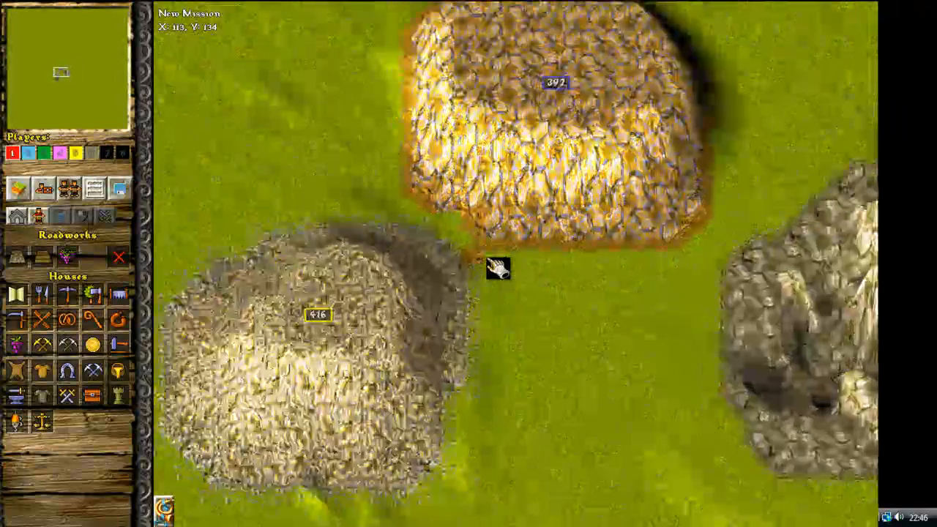
scroll(492, 265, down, 1)
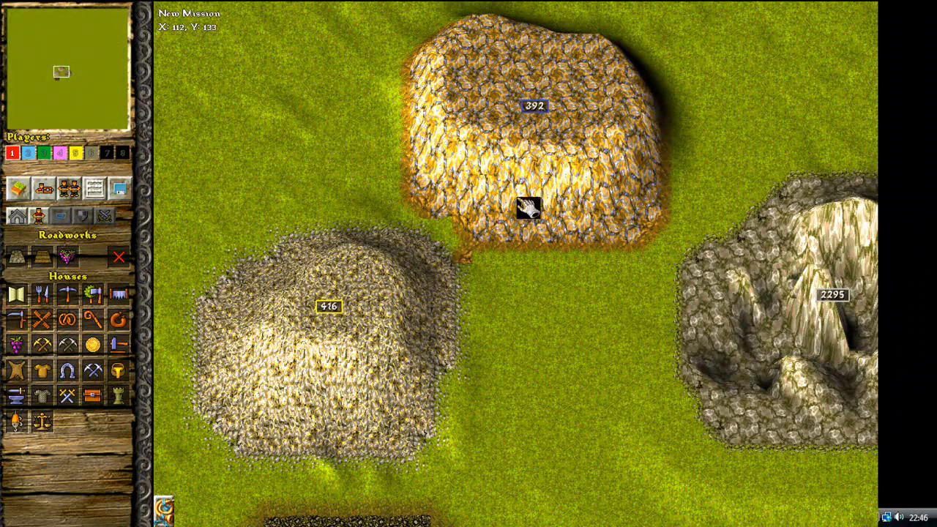
mouse_move(877, 526)
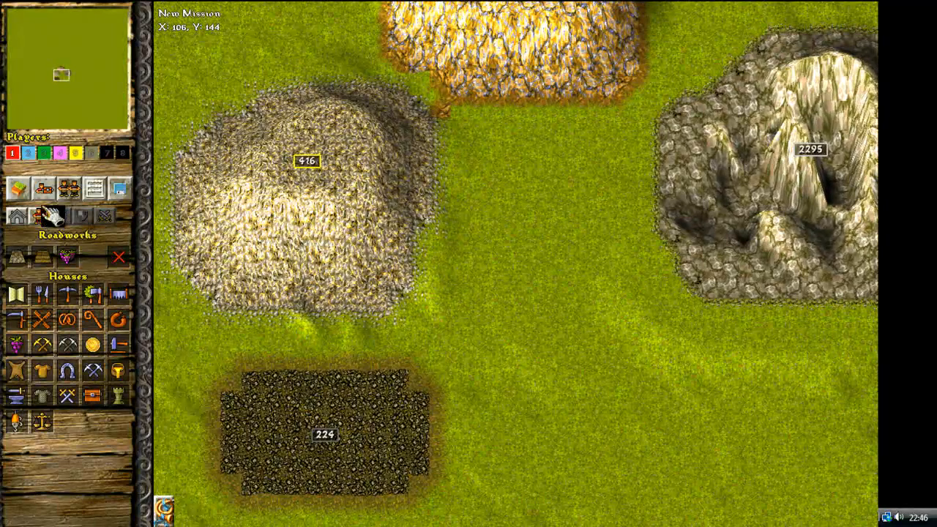
- Paint a large lake on the grass south of the eastern rock hill with the size 6 round water brush
click(18, 188)
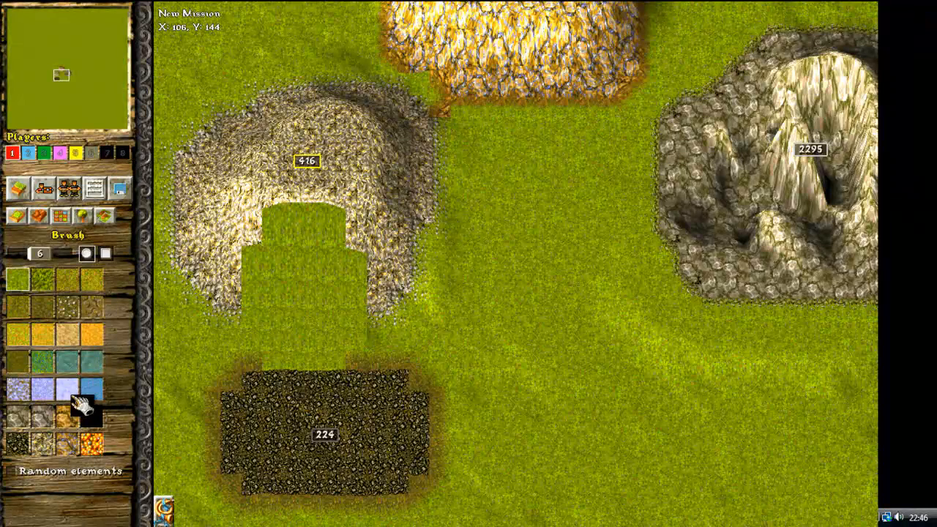
click(70, 364)
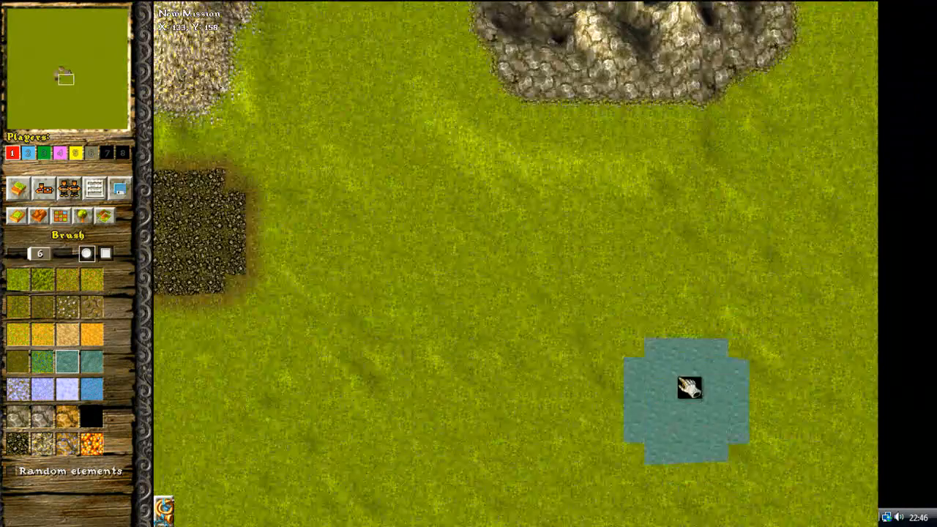
drag(672, 374, 599, 364)
drag(473, 369, 460, 382)
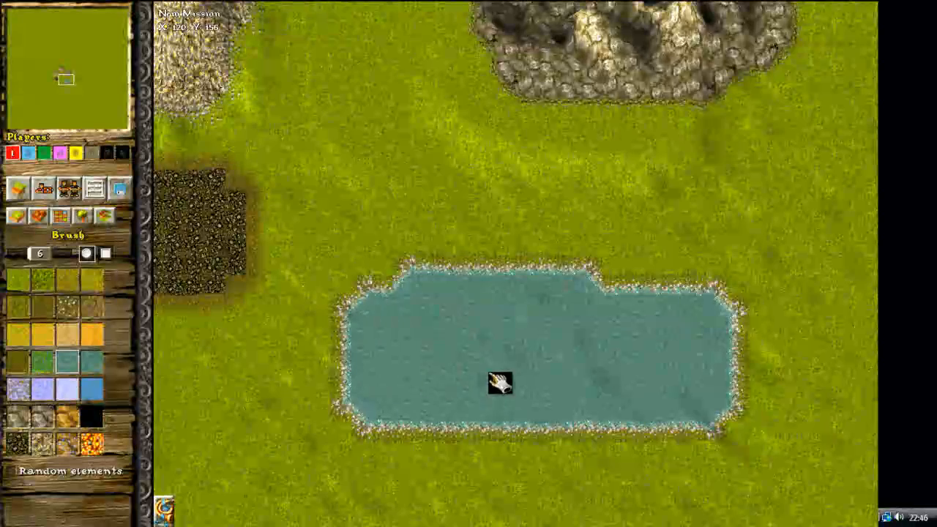
drag(772, 392, 760, 416)
middle_drag(535, 419, 452, 331)
middle_drag(748, 352, 681, 318)
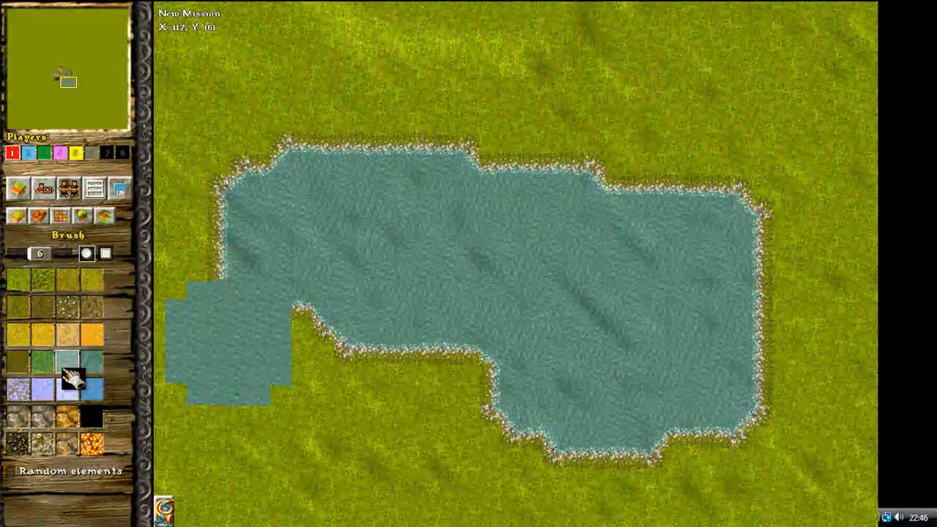
middle_drag(169, 69, 168, 305)
middle_drag(163, 89, 312, 253)
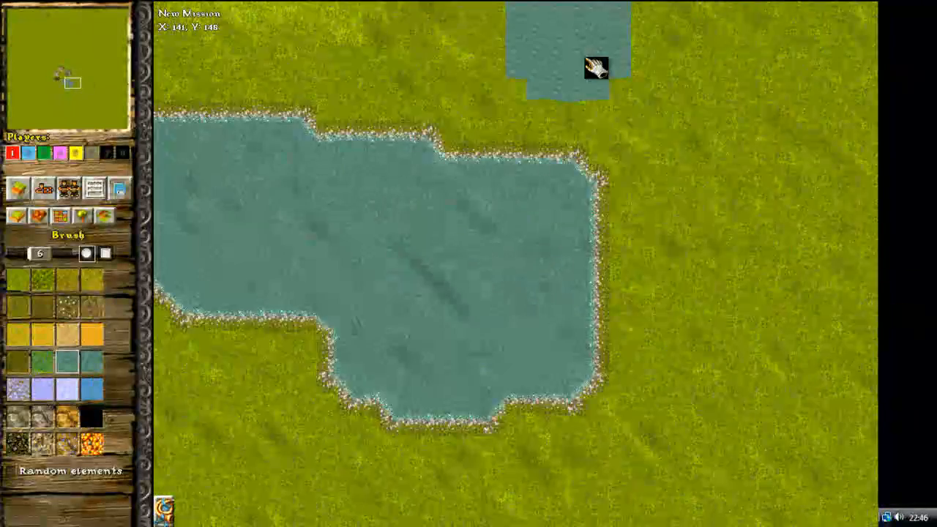
- Scatter fish across the whole lake, from its western end to the wide eastern part
click(45, 191)
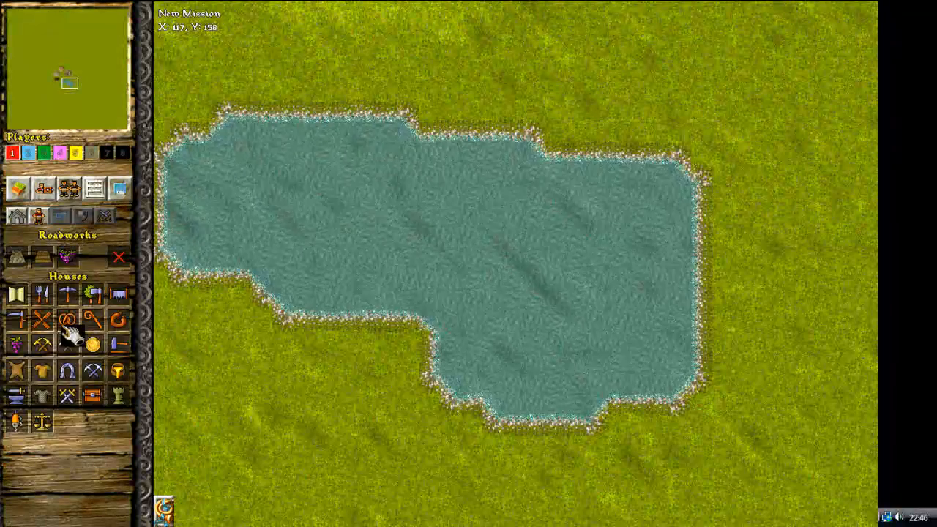
click(39, 216)
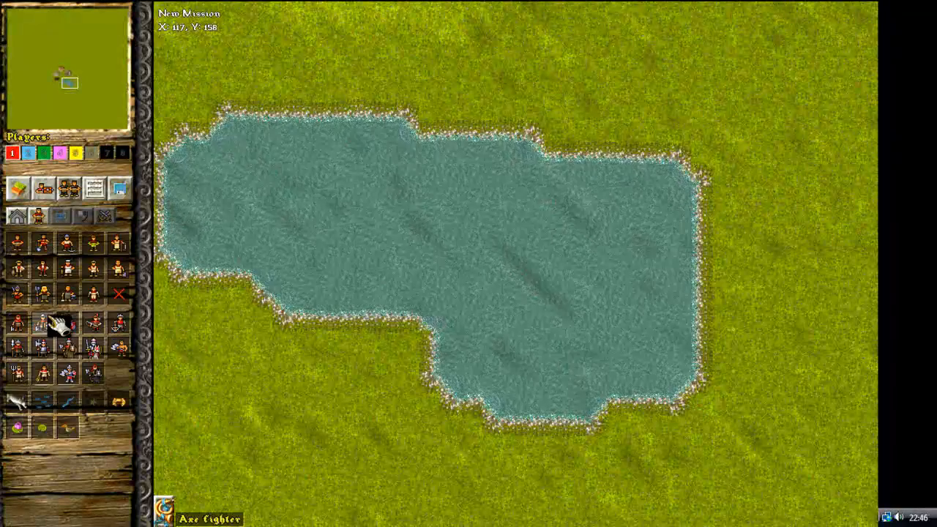
click(43, 401)
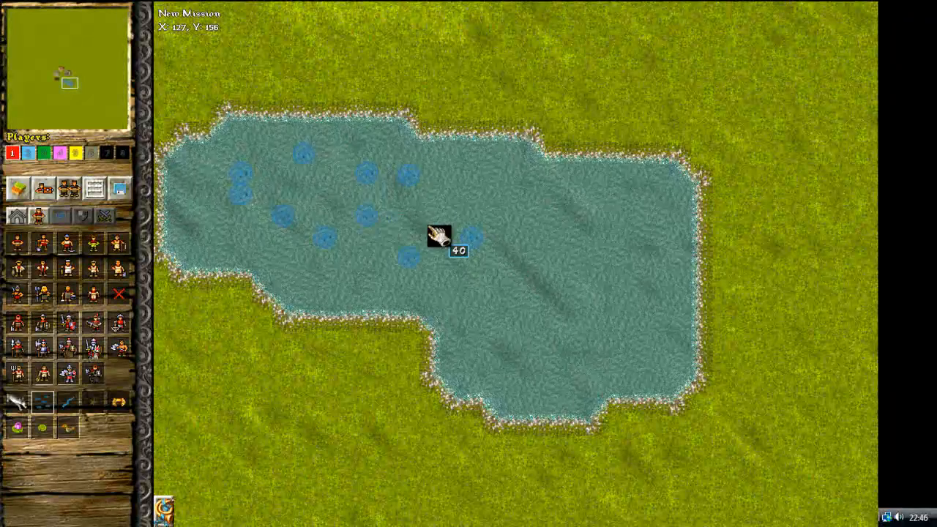
click(563, 354)
click(619, 320)
click(639, 278)
click(595, 237)
click(577, 258)
click(536, 298)
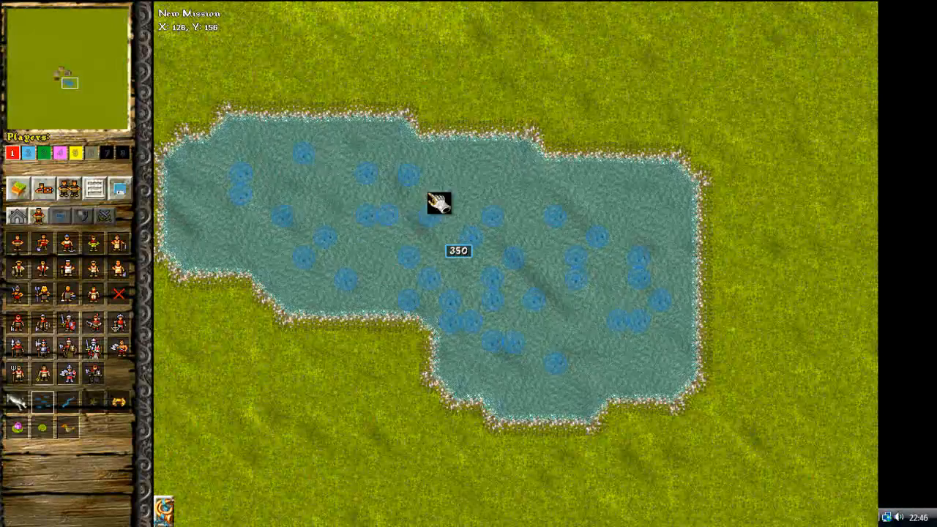
click(618, 215)
click(618, 237)
click(598, 278)
click(598, 385)
click(576, 385)
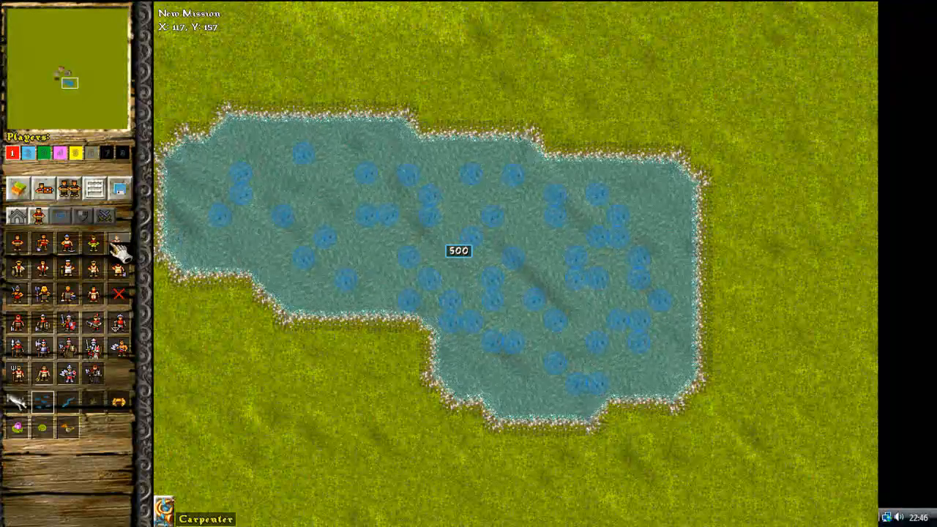
- Place a fisherman's hut for player 1 on the grass just north of the lake's eastern part
click(17, 216)
click(16, 421)
click(589, 262)
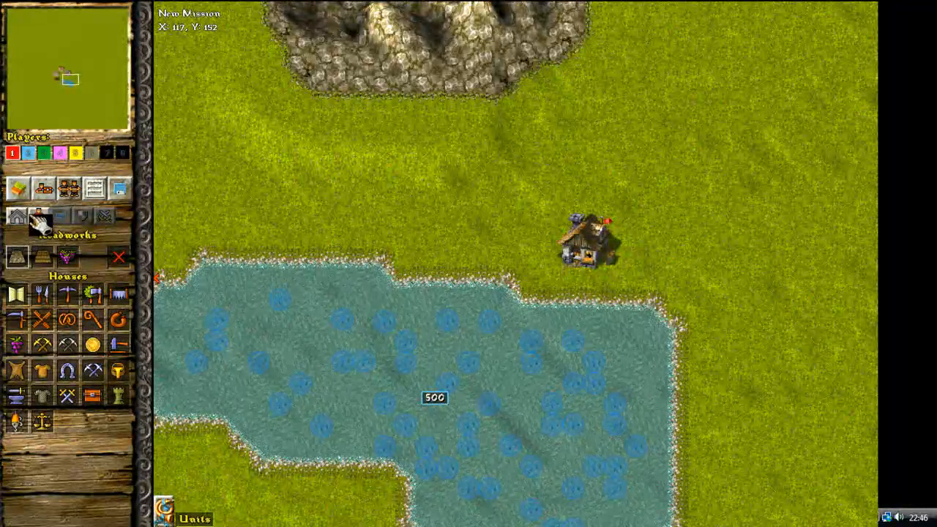
- Lower the lake bed along the whole lake with the size 5 round height brush at slope 8 and speed 8
click(22, 188)
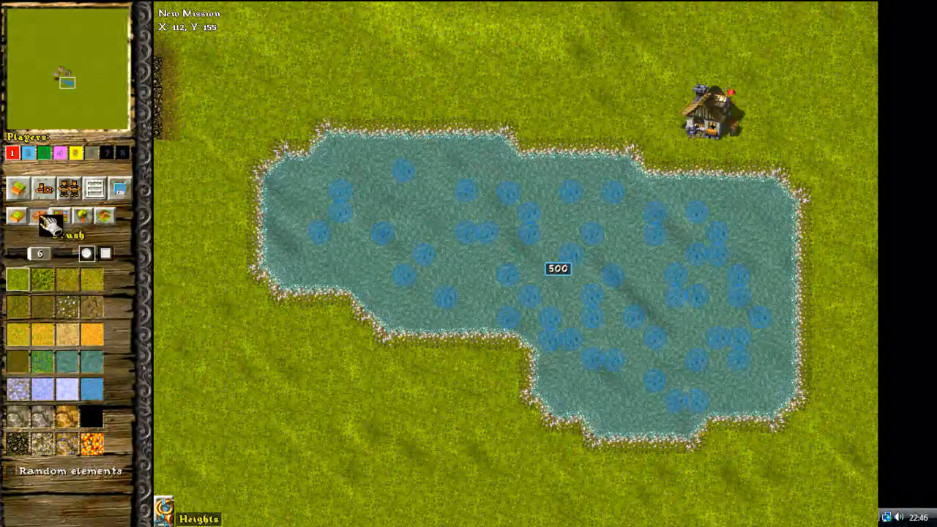
click(39, 215)
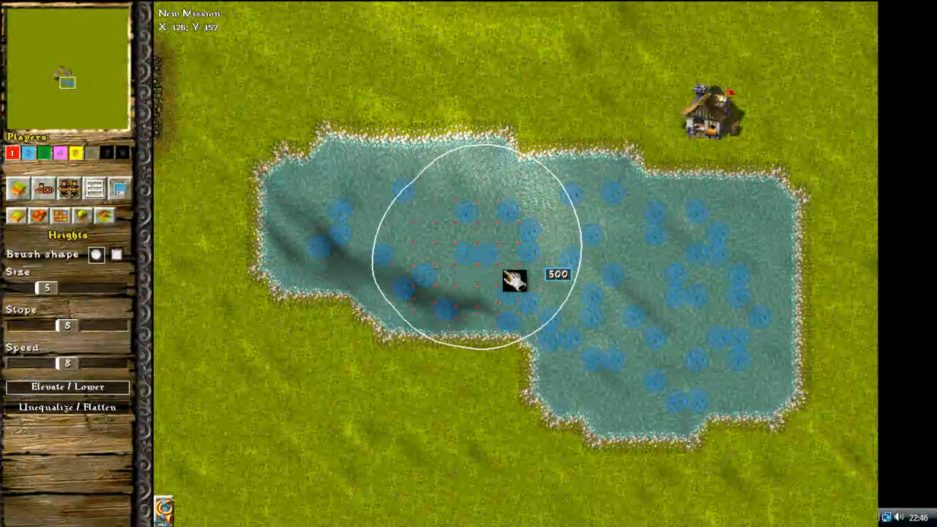
mouse_move(709, 358)
mouse_down()
mouse_move(607, 366)
mouse_move(686, 414)
mouse_up()
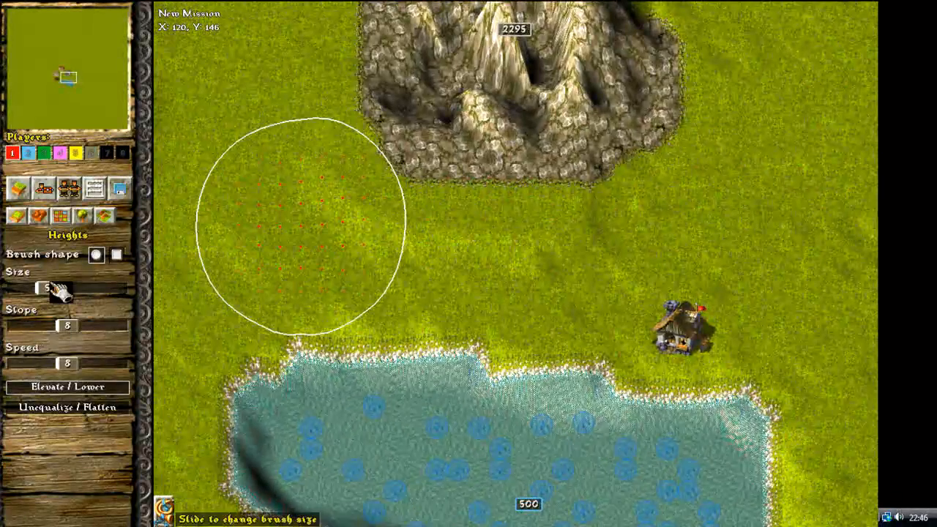
- Repaint the outer edge of the coal deposit south of the gold hill with the sparsest coal tile
click(60, 216)
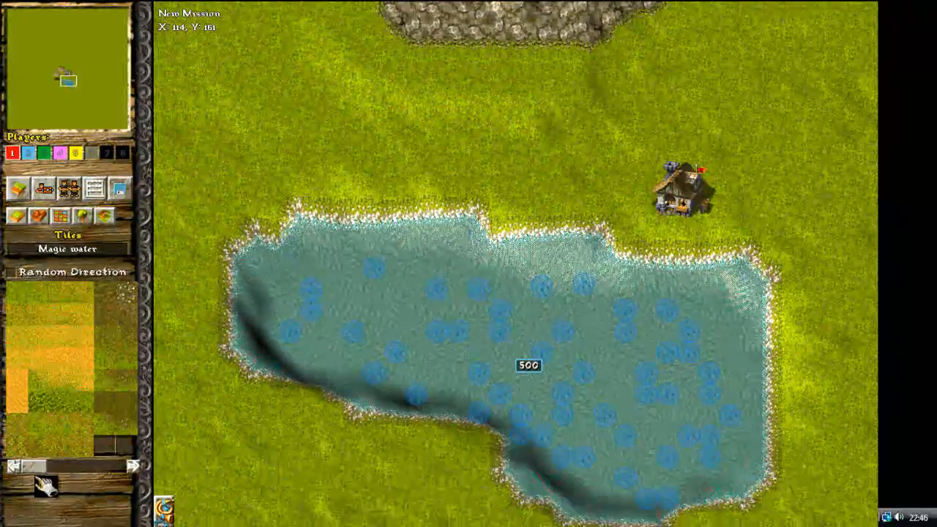
drag(39, 469, 71, 472)
click(65, 295)
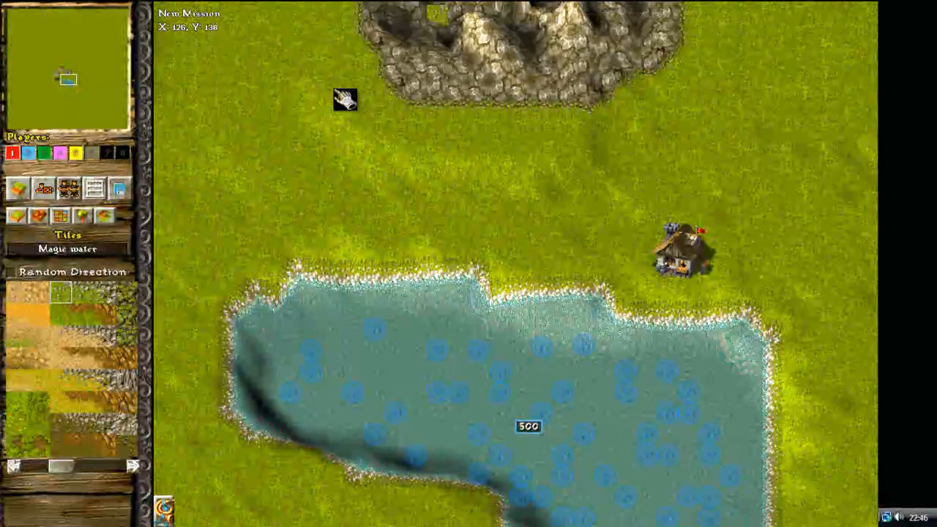
drag(63, 468, 76, 468)
click(87, 445)
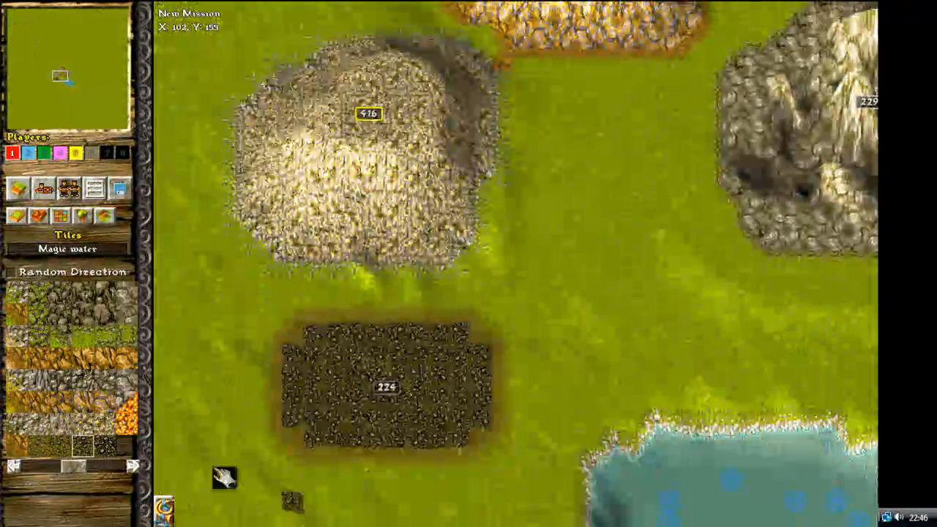
click(41, 445)
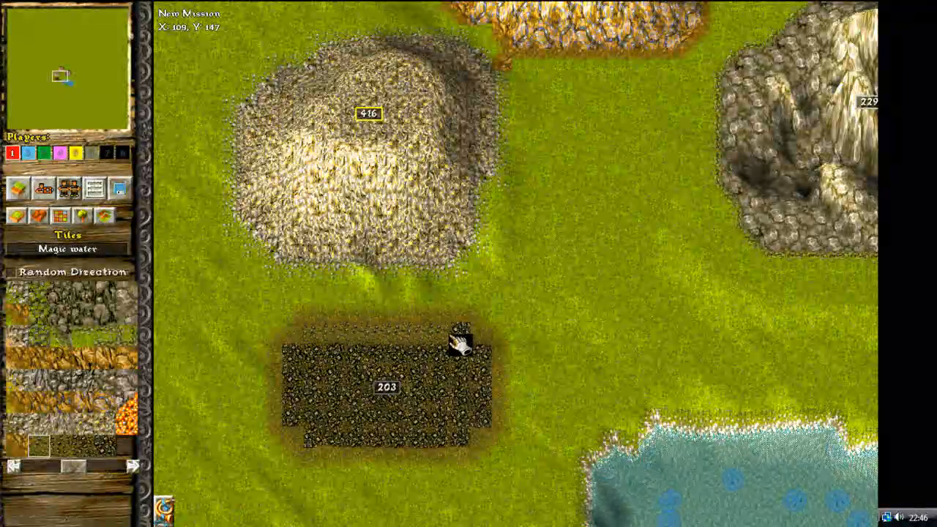
mouse_move(487, 360)
mouse_down()
mouse_move(490, 427)
mouse_move(463, 454)
mouse_up()
mouse_move(320, 446)
mouse_down()
mouse_move(305, 432)
mouse_move(305, 348)
mouse_up()
- Repaint the coal deposit's inner ring with the second-sparsest coal tile and its core with the next denser coal tile
click(61, 456)
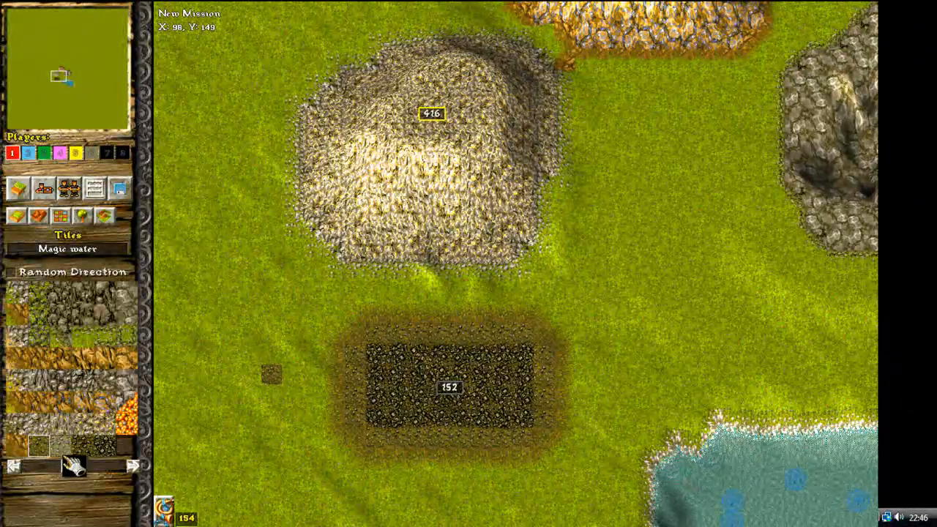
drag(377, 350, 430, 353)
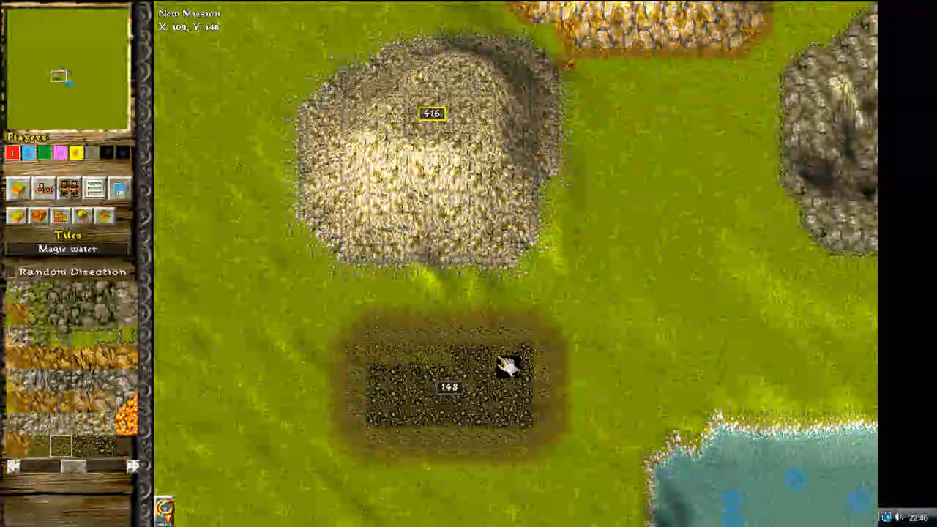
mouse_move(526, 360)
mouse_down()
mouse_move(527, 427)
mouse_move(381, 421)
mouse_move(384, 406)
mouse_move(329, 416)
mouse_up()
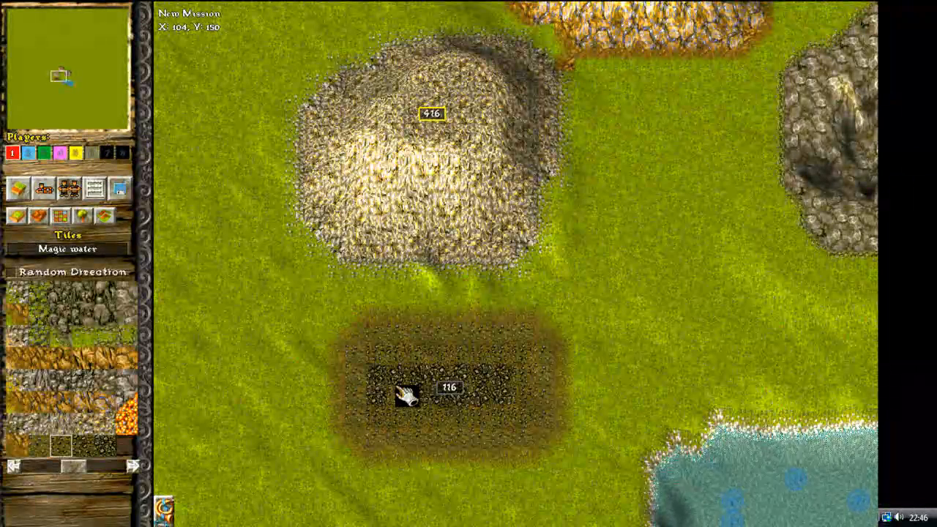
click(376, 391)
click(80, 441)
mouse_move(441, 384)
mouse_down()
mouse_move(464, 404)
mouse_move(464, 383)
mouse_move(529, 391)
mouse_move(502, 406)
mouse_move(525, 408)
mouse_move(481, 373)
mouse_move(444, 391)
mouse_move(475, 370)
mouse_up()
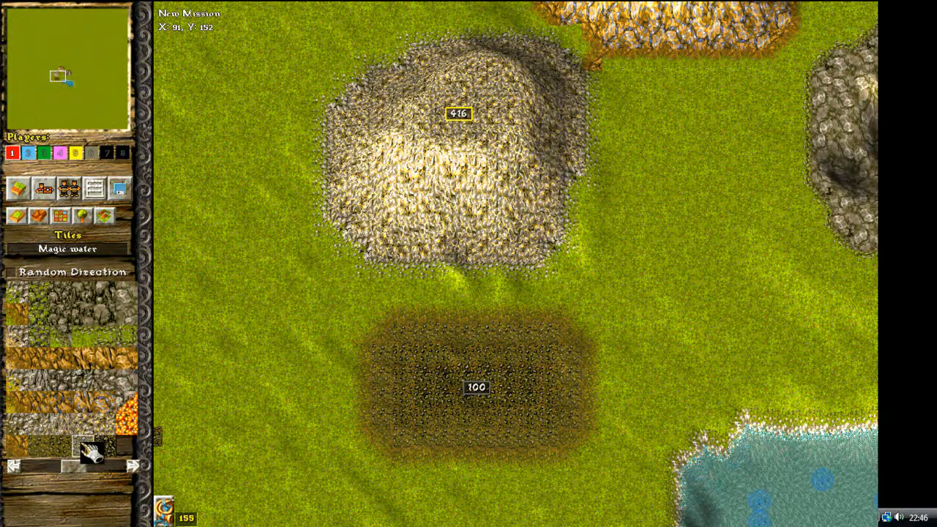
- Place stone object 8 on the grass between the coal deposit and the eastern rock hill
mouse_move(925, 251)
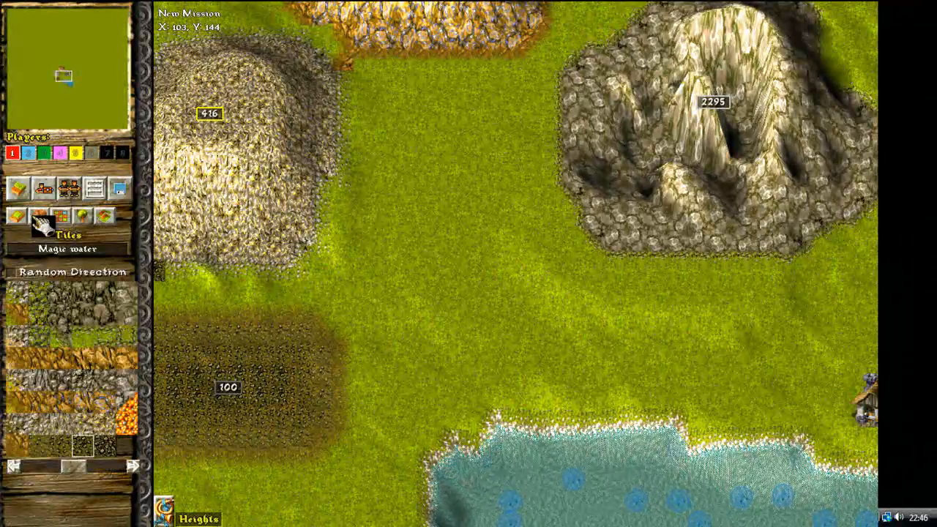
click(83, 215)
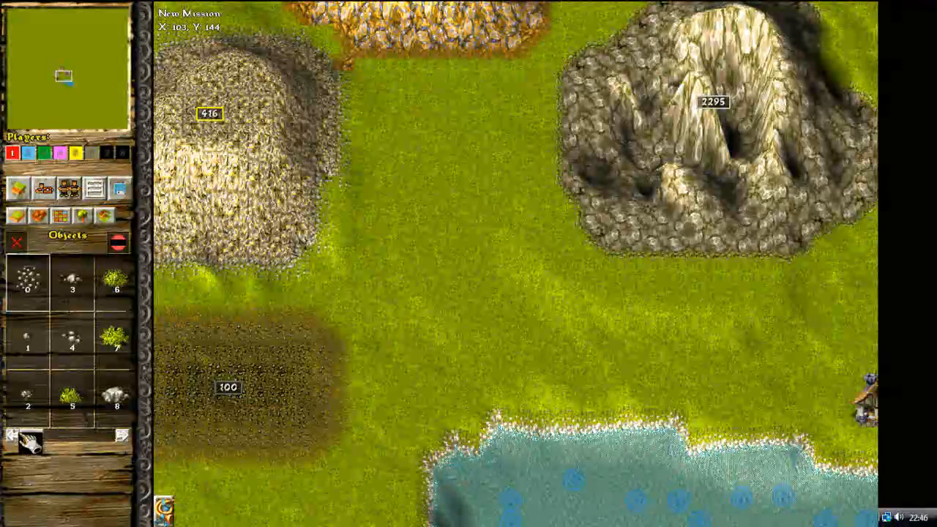
click(84, 293)
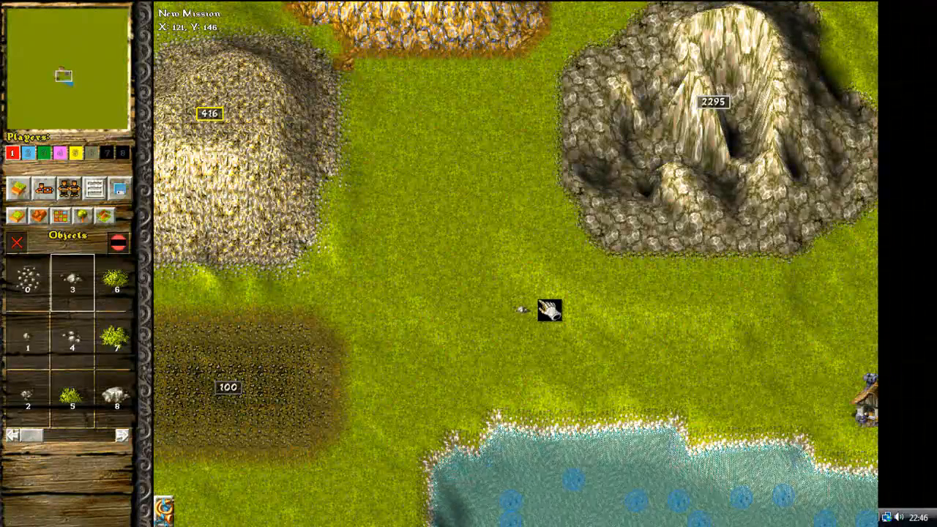
click(134, 396)
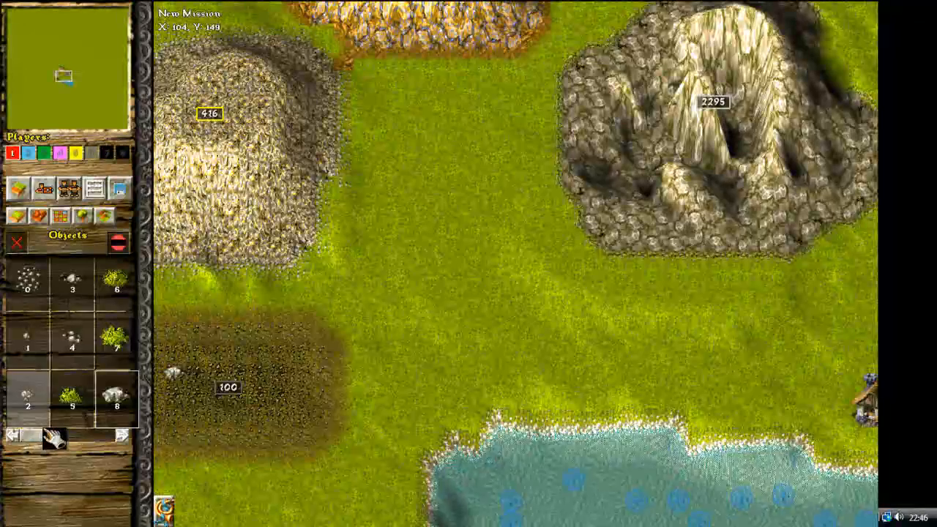
click(416, 296)
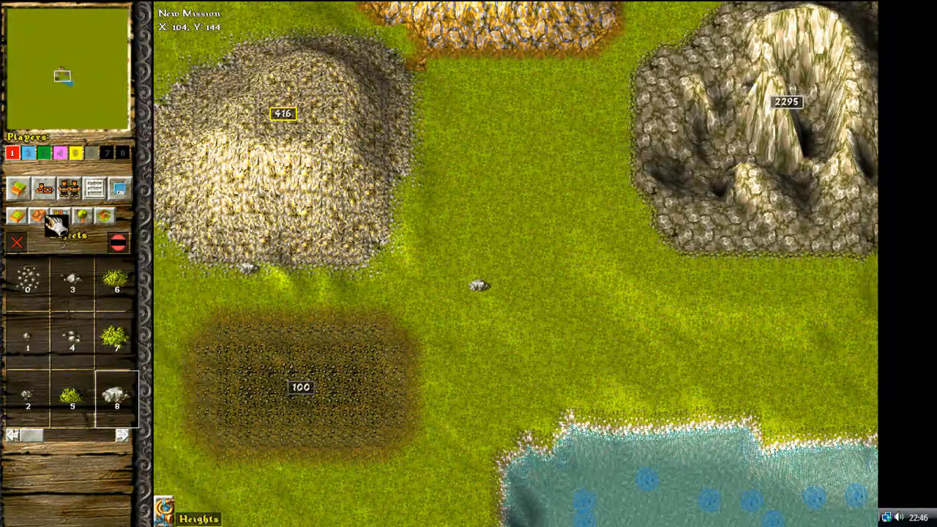
- Check where an inn can be built near the gold hill and remove the stone object east of the coal deposit
click(47, 189)
click(42, 296)
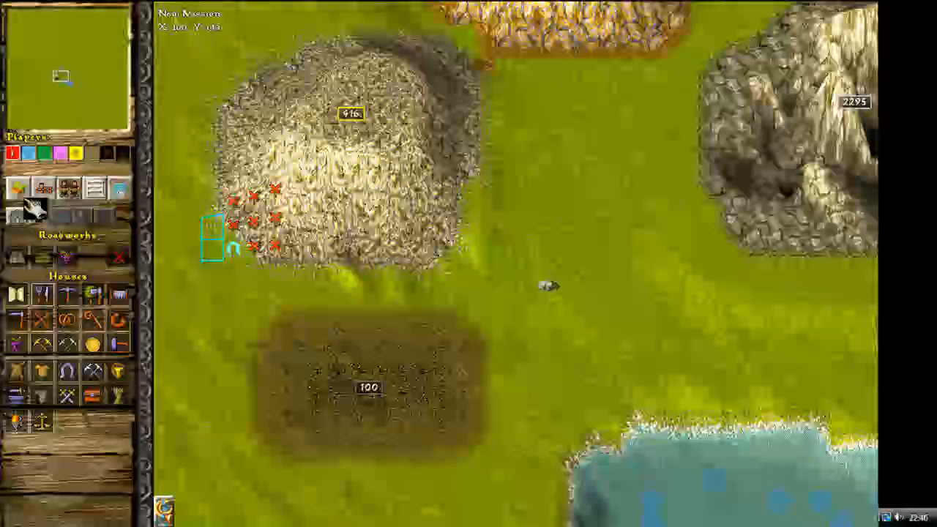
click(17, 190)
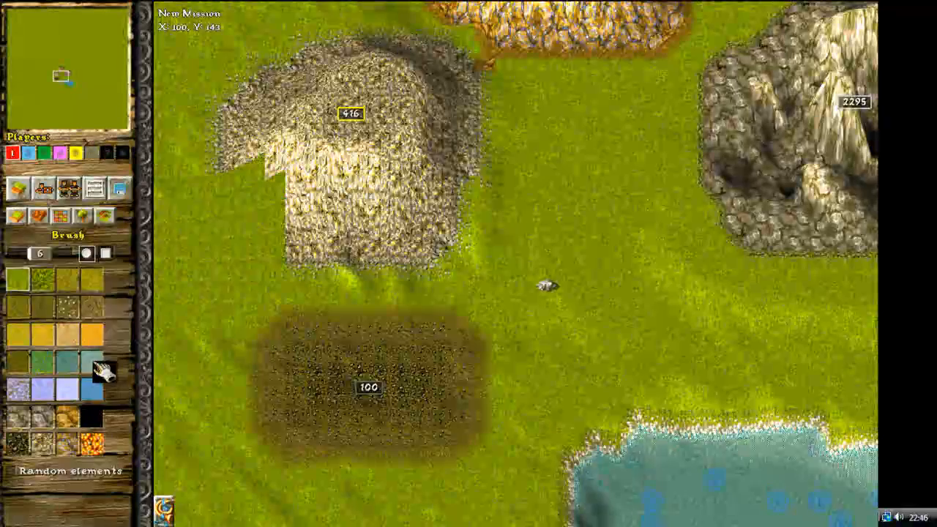
click(83, 215)
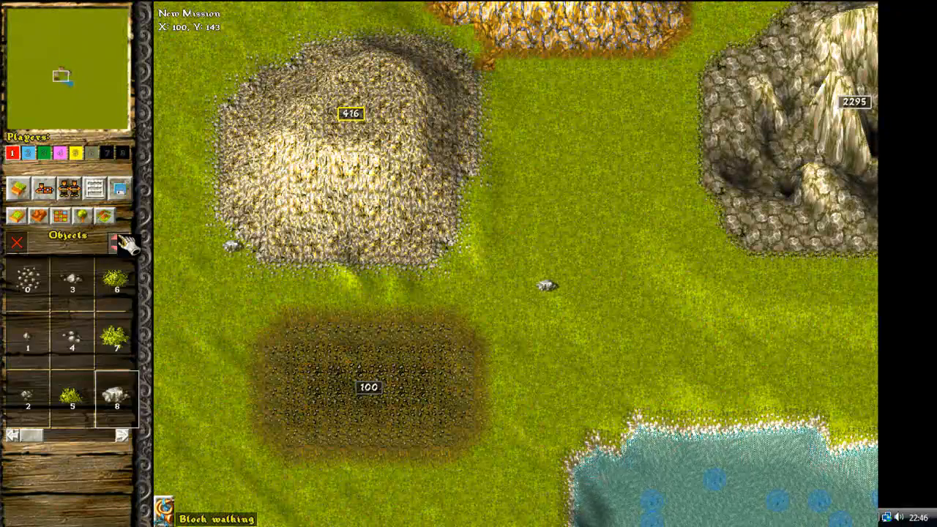
click(118, 243)
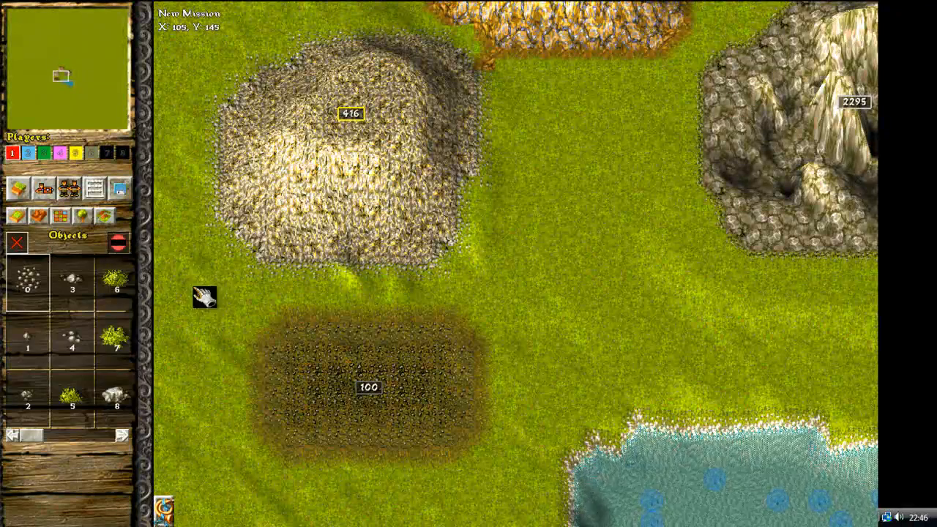
- Plant a cluster of tree object 72 on the grass east of the rock hill
drag(36, 437, 68, 435)
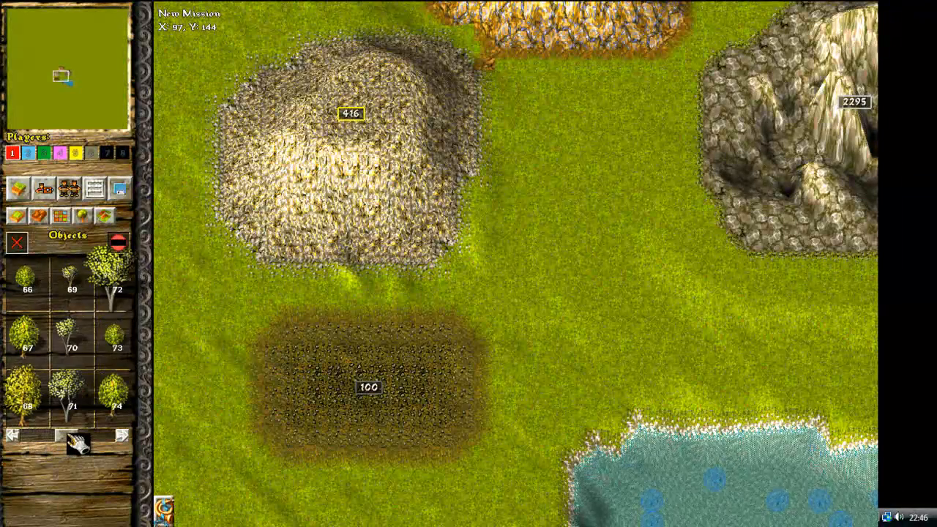
click(115, 278)
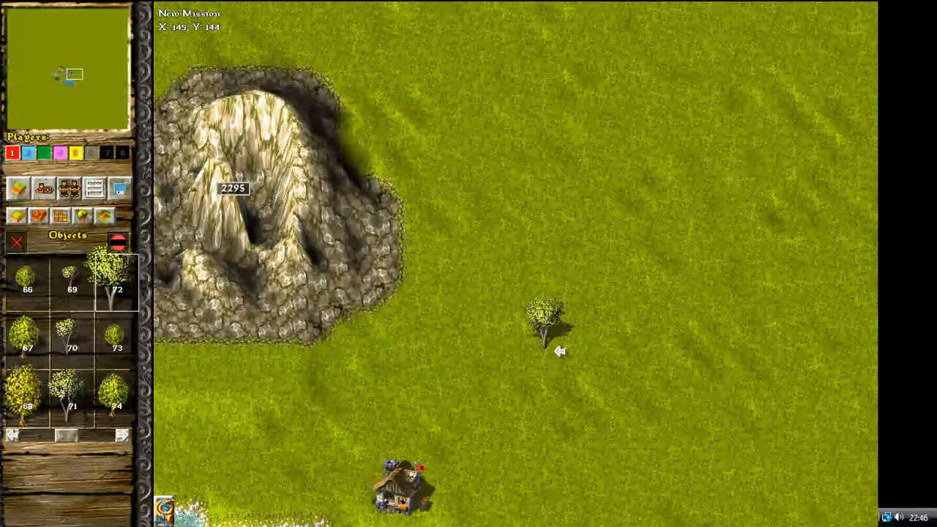
click(471, 319)
click(468, 371)
click(511, 371)
click(574, 312)
click(573, 334)
click(536, 377)
click(492, 395)
- Add several of tree object 74 around the cluster east of the rock hill
click(115, 397)
click(586, 317)
click(709, 319)
click(707, 264)
click(540, 262)
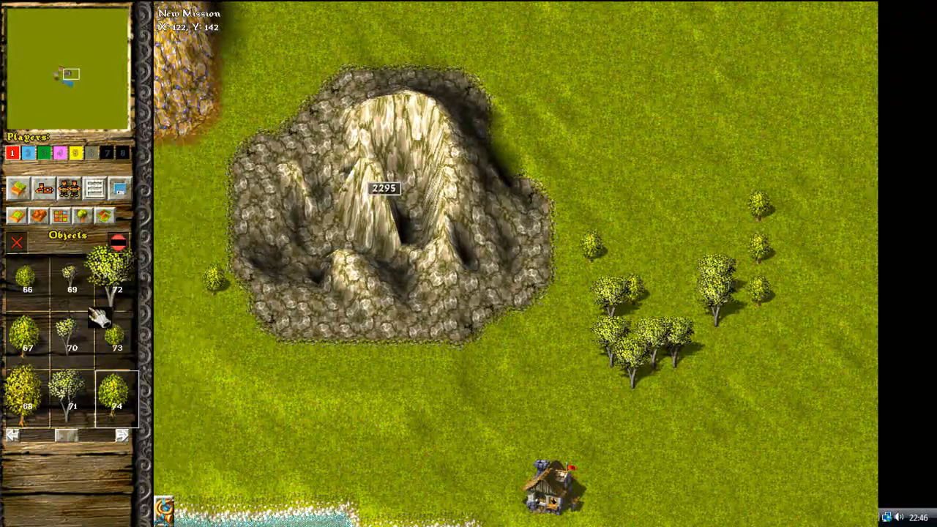
- Plant a group of tree object 68 on the north side of the tree cluster
click(25, 400)
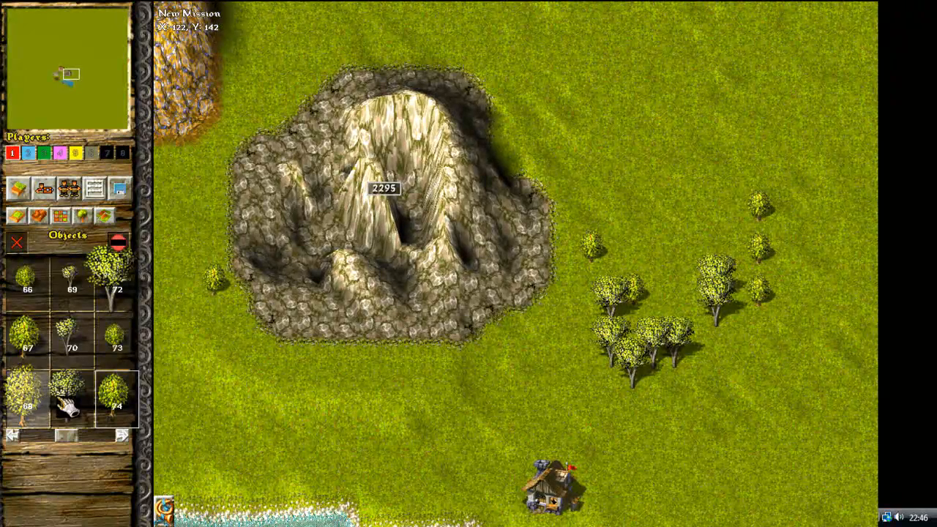
click(673, 252)
click(674, 167)
click(633, 170)
click(634, 236)
click(653, 242)
click(672, 257)
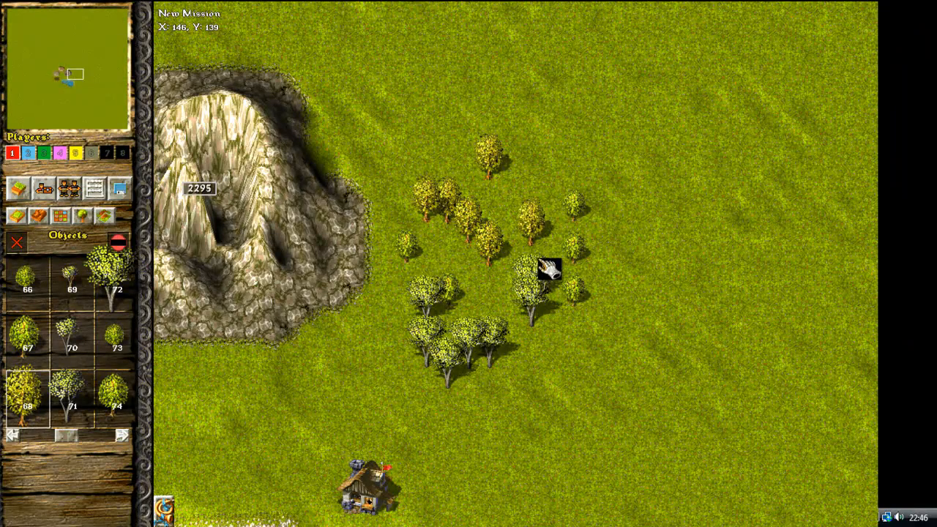
- Copy the area covering the stone hill and the trees east of it, and paste it on empty grass to the northeast
click(114, 221)
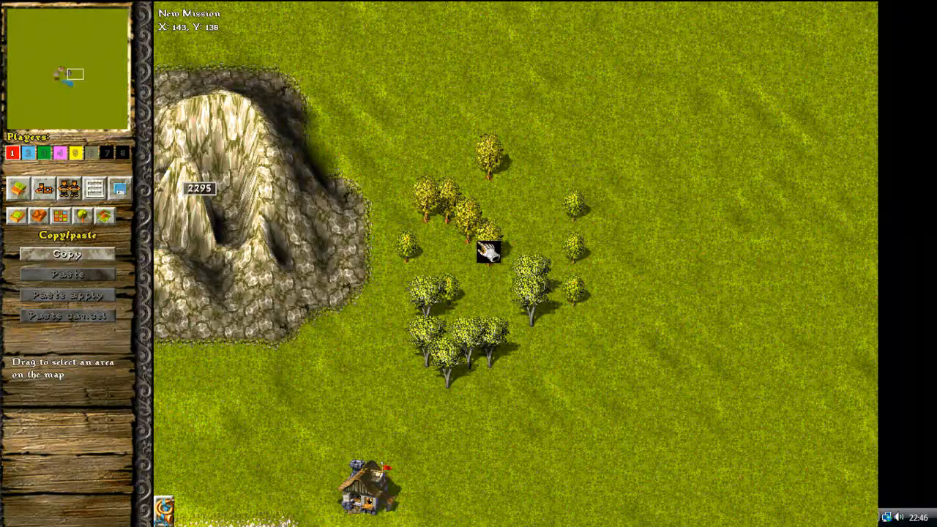
middle_drag(176, 381, 406, 133)
scroll(502, 193, down, 2)
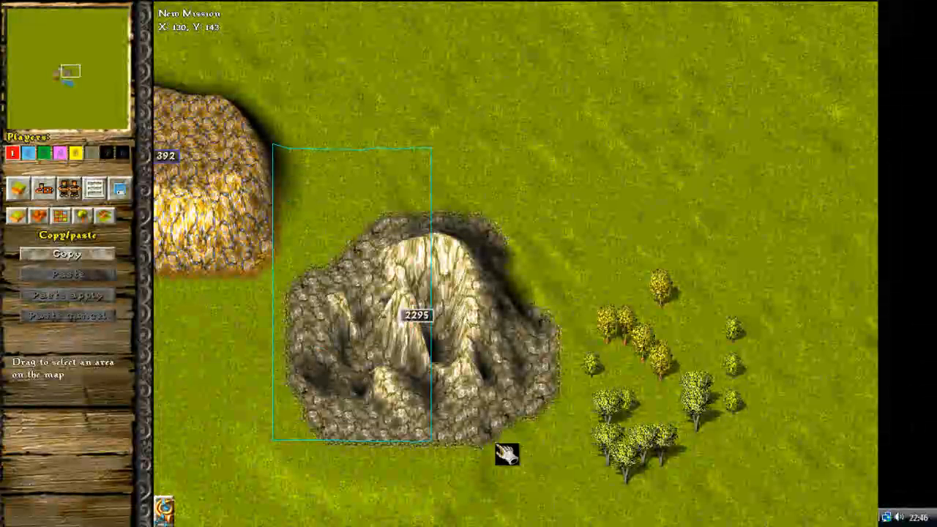
drag(716, 478, 756, 514)
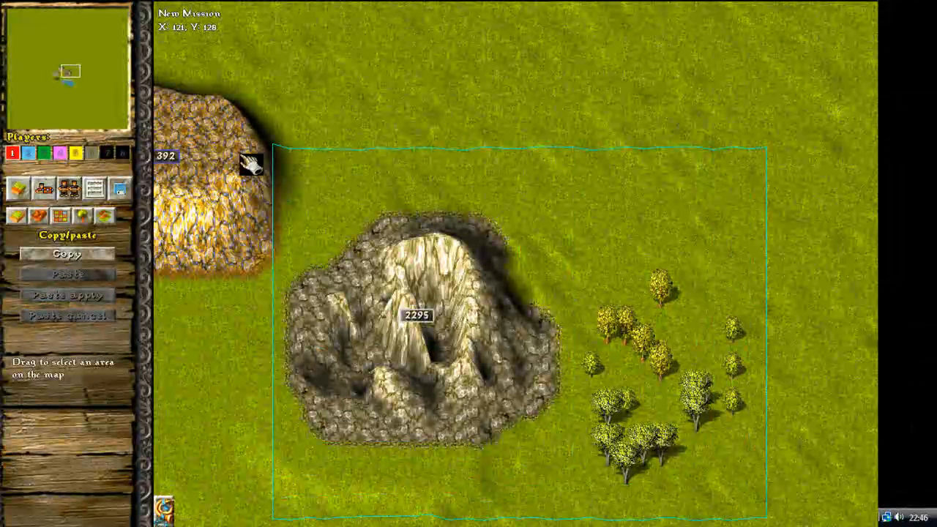
drag(284, 211, 304, 220)
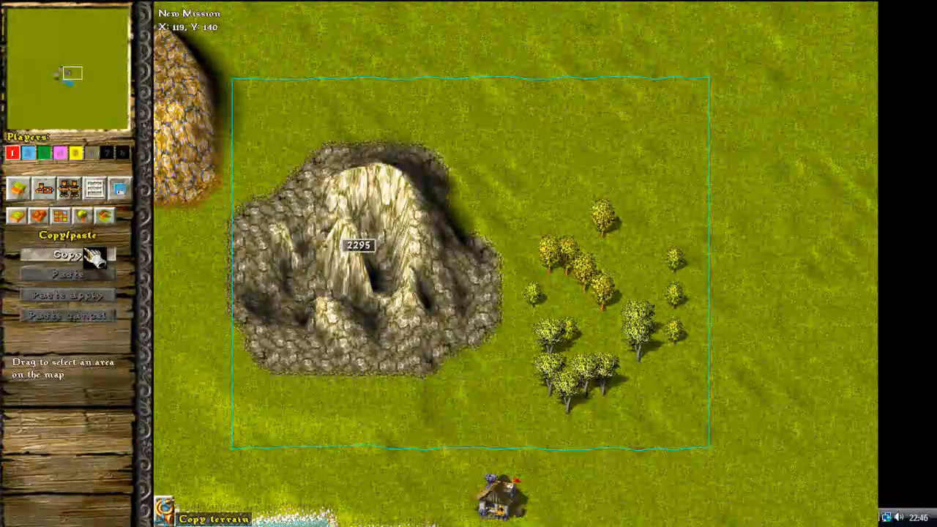
click(73, 254)
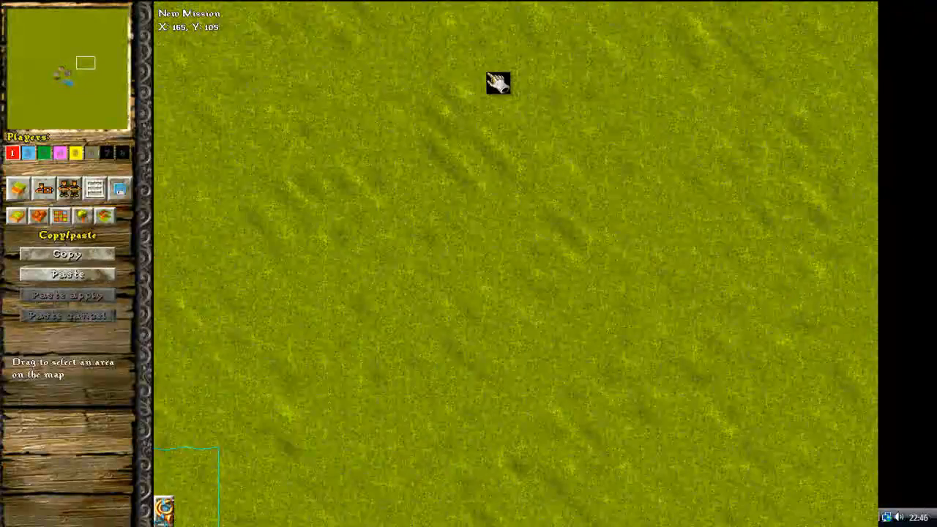
click(67, 276)
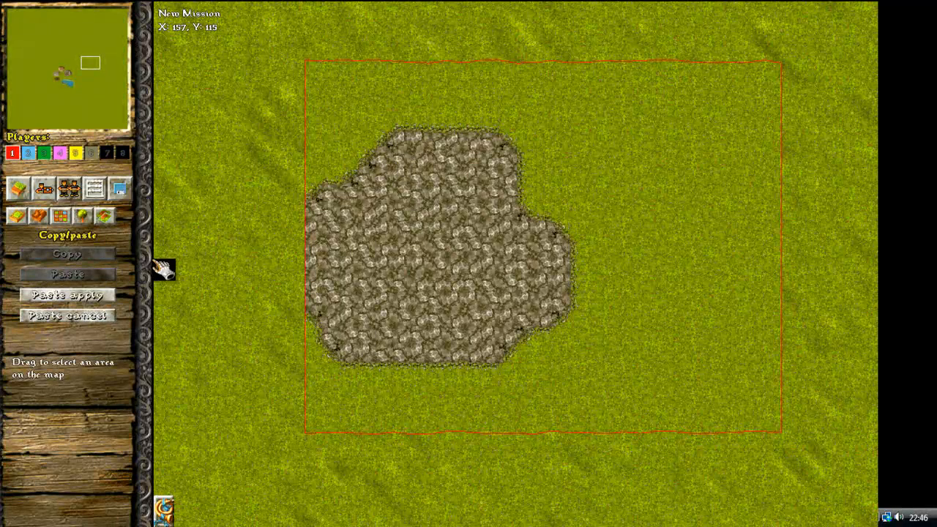
click(95, 296)
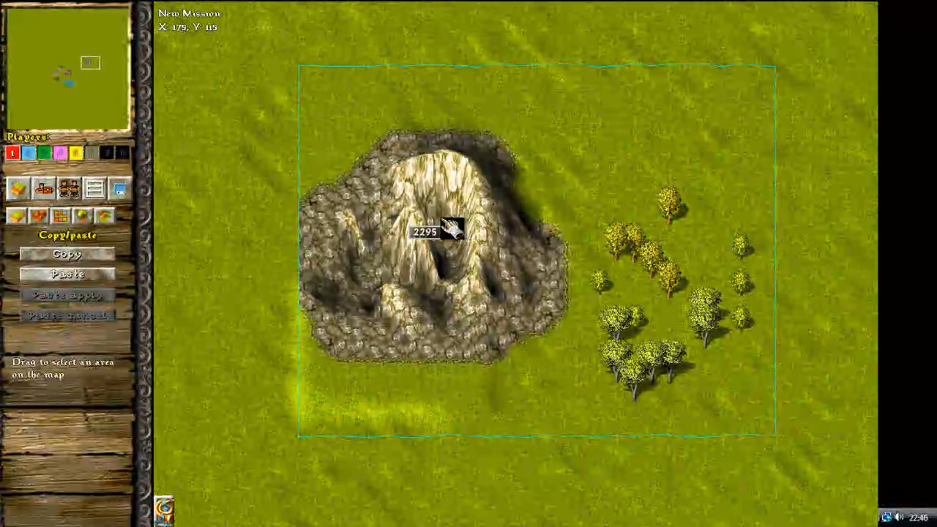
- Place an inn at the north edge of the pasted tree group
click(35, 191)
click(44, 293)
click(670, 189)
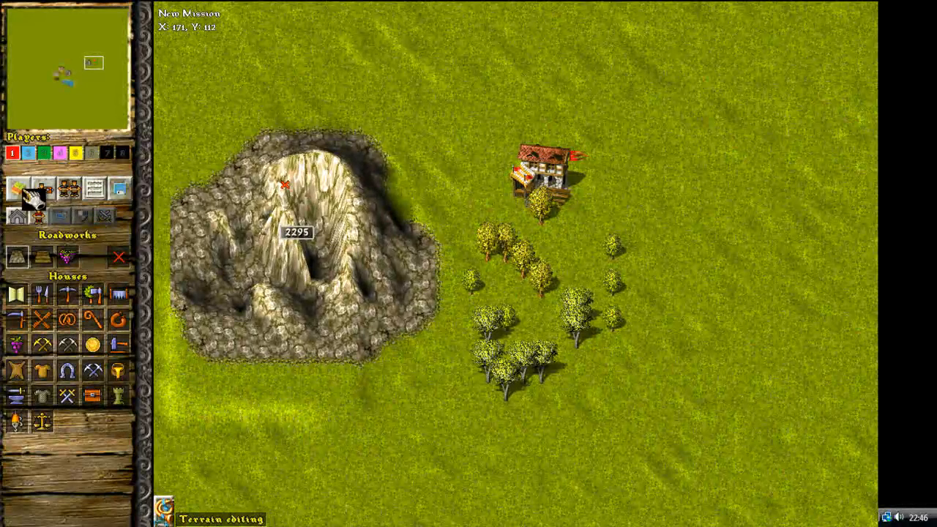
- Copy the pasted hill area again with its new inn, and paste it on the empty grass directly to the east
click(34, 193)
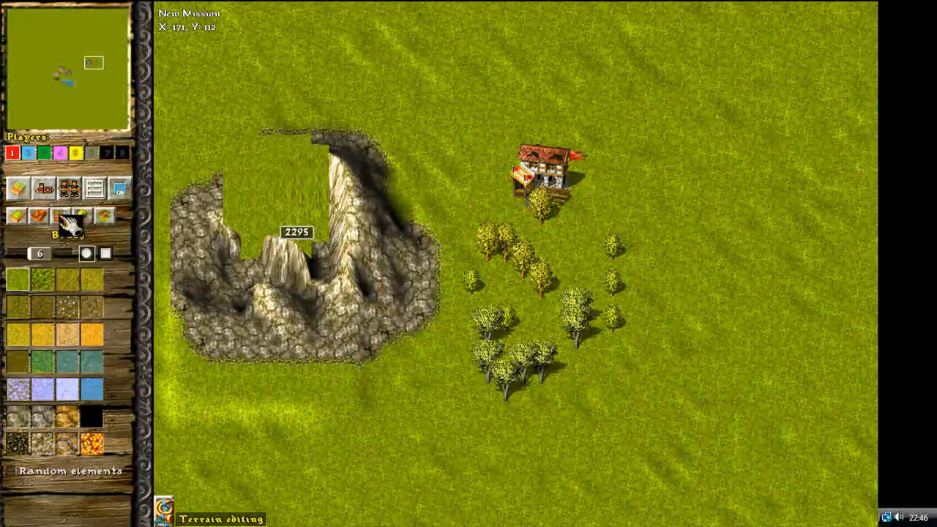
click(44, 192)
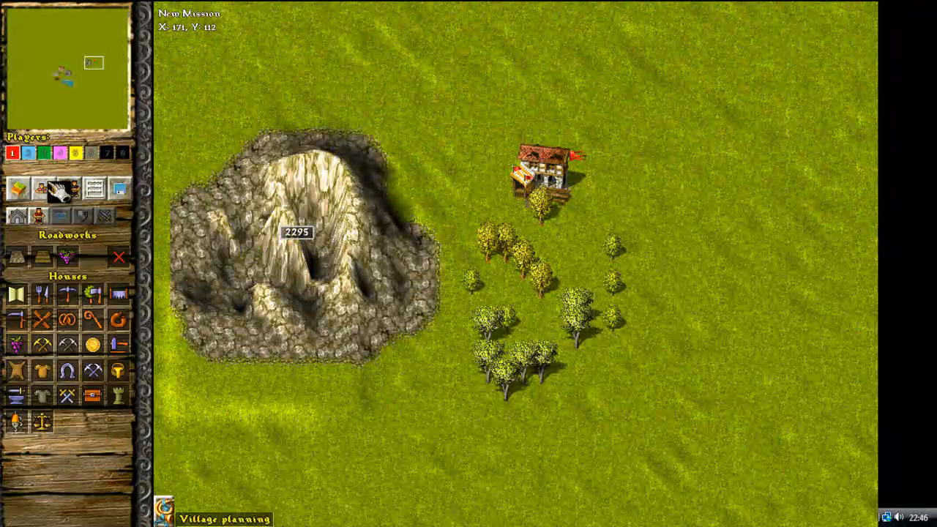
click(18, 189)
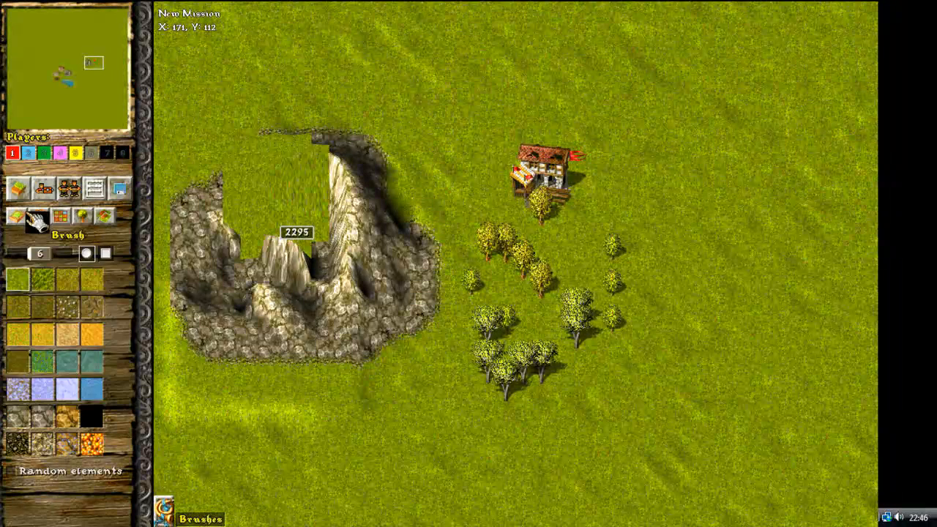
click(104, 215)
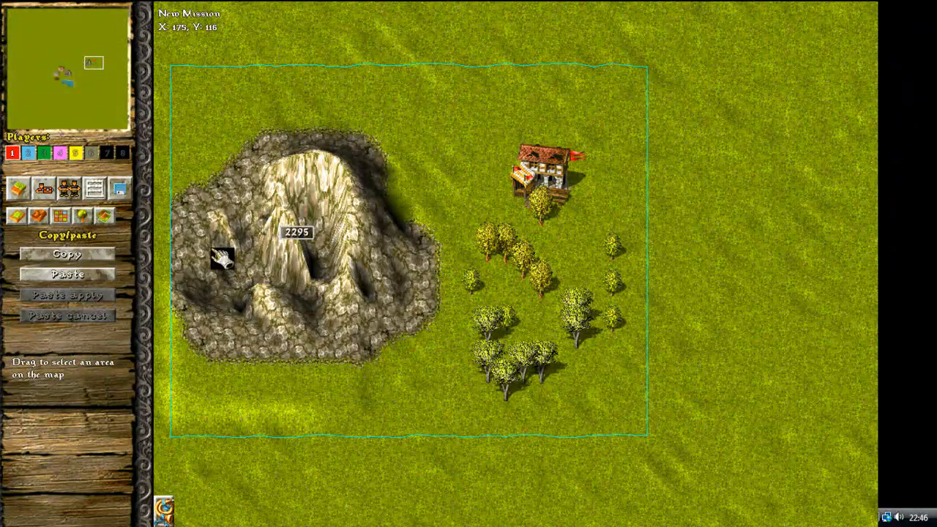
click(91, 274)
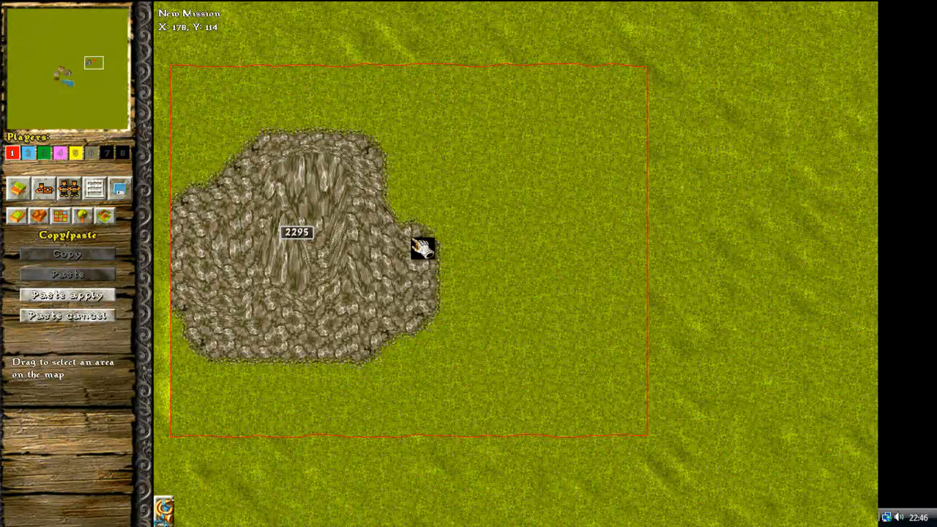
click(94, 315)
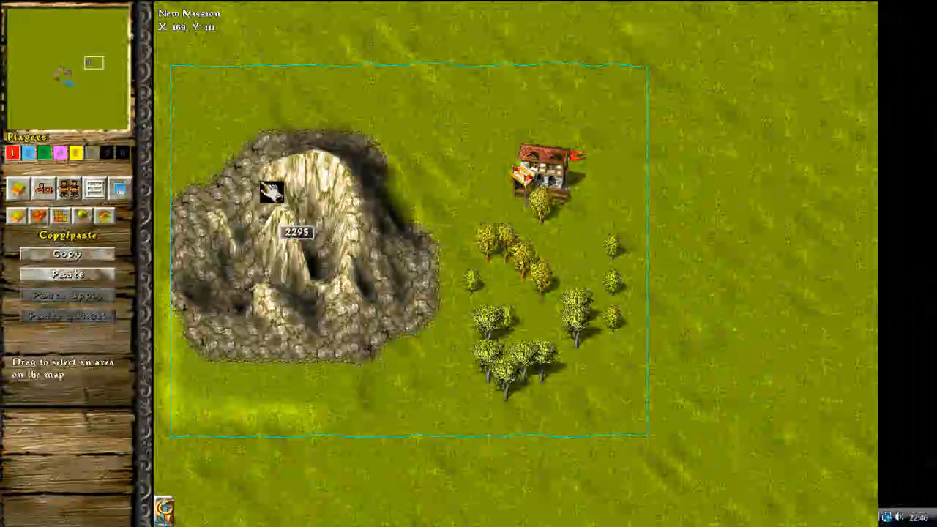
click(79, 251)
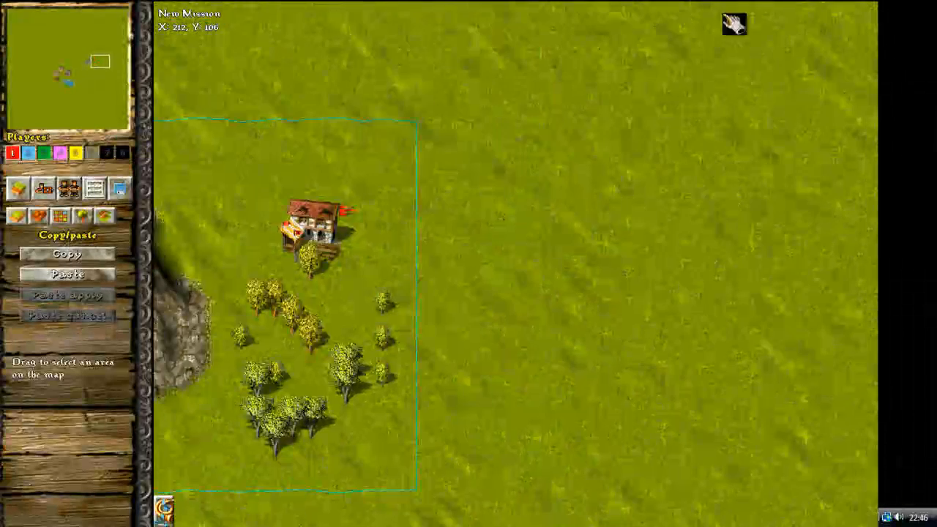
click(79, 286)
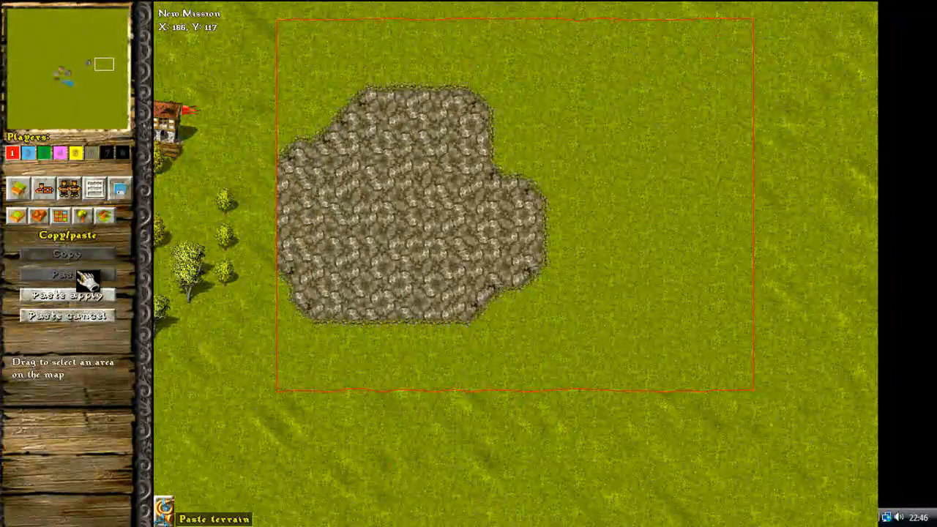
click(81, 295)
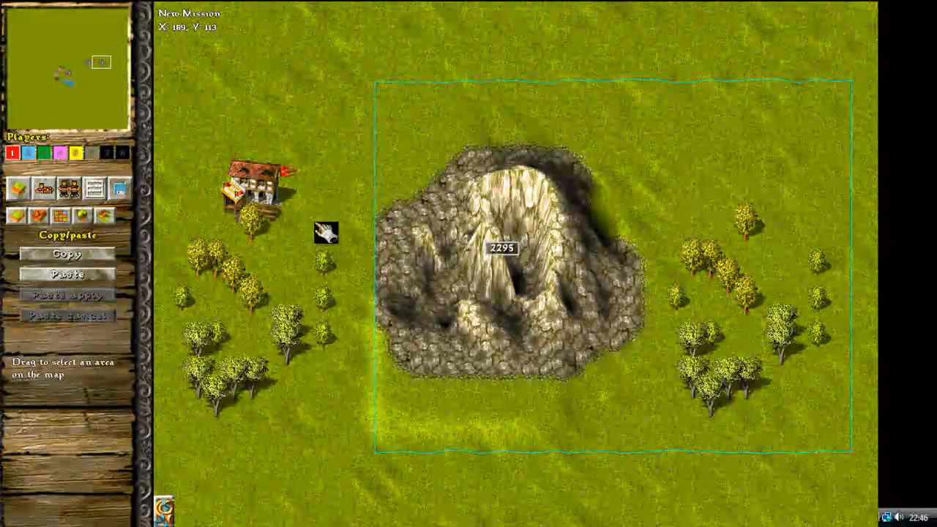
- Place a storehouse on the grass between the gold hill and the original stone hill, and open its stock settings
click(40, 189)
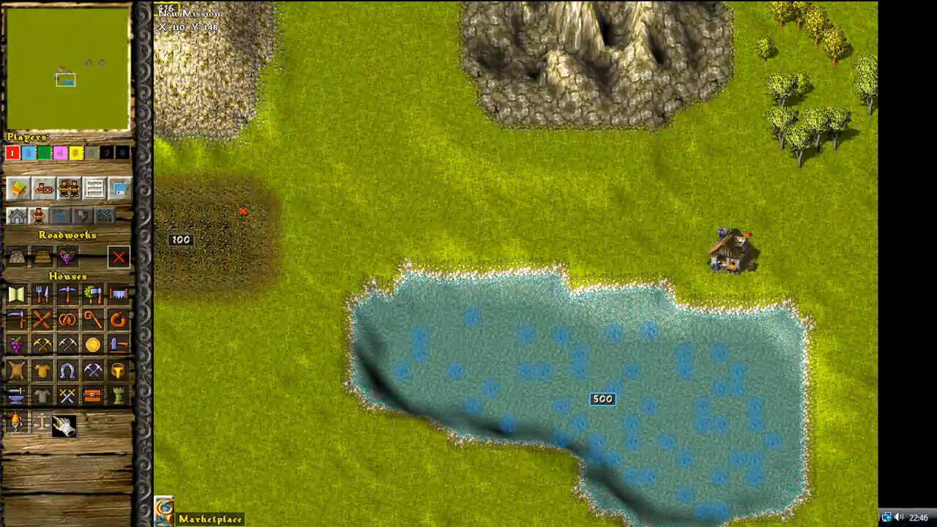
click(101, 401)
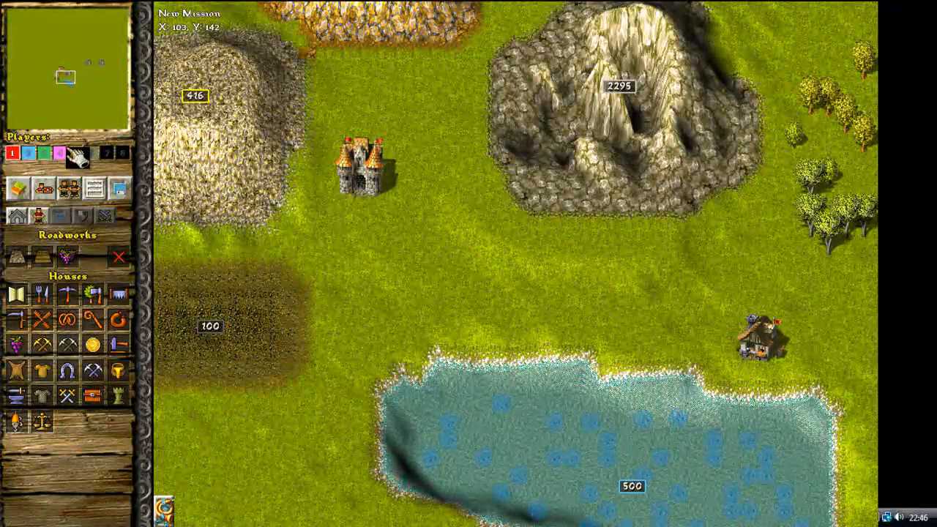
click(365, 164)
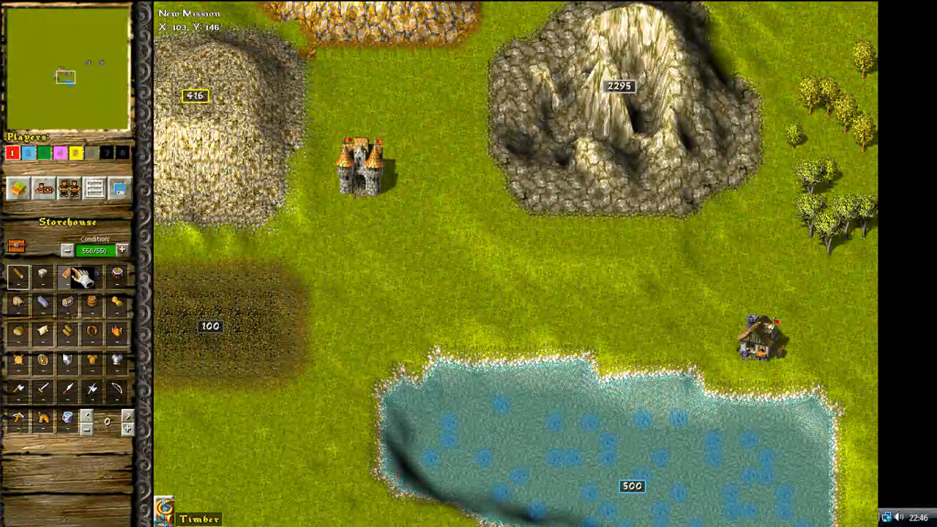
- Try raising the storehouse's timber stock in large and small increments and reset it to 0
click(45, 276)
click(67, 274)
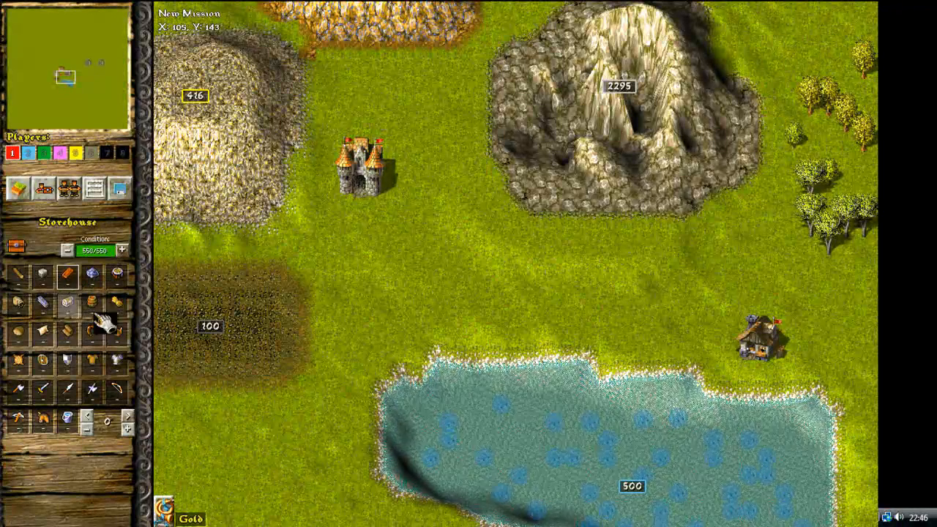
click(126, 415)
click(87, 415)
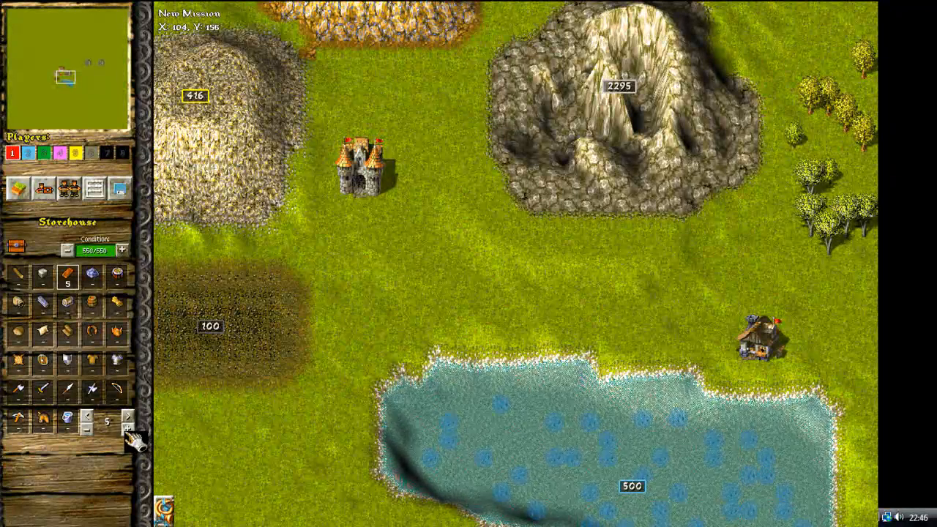
click(127, 429)
click(88, 430)
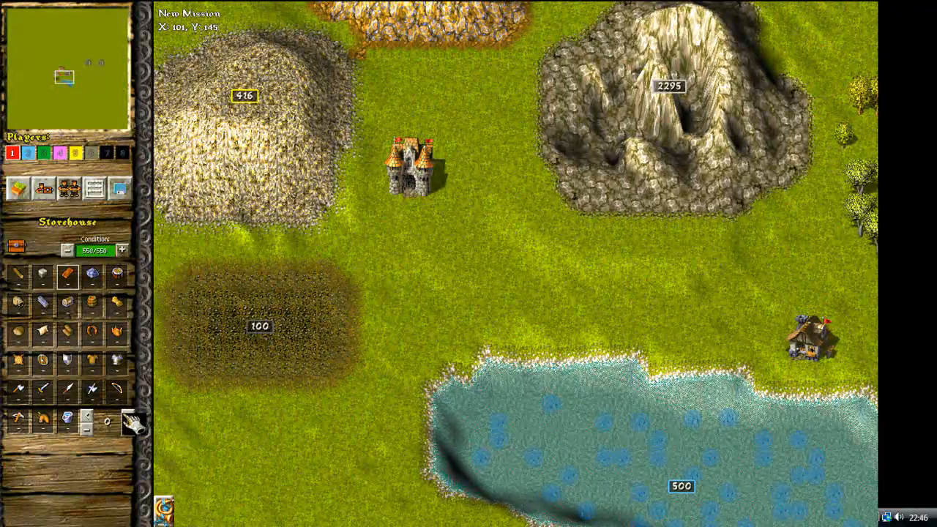
- Stock the storehouse with 100 timber, 100 stone and 100 gold
click(127, 415)
click(44, 279)
click(127, 415)
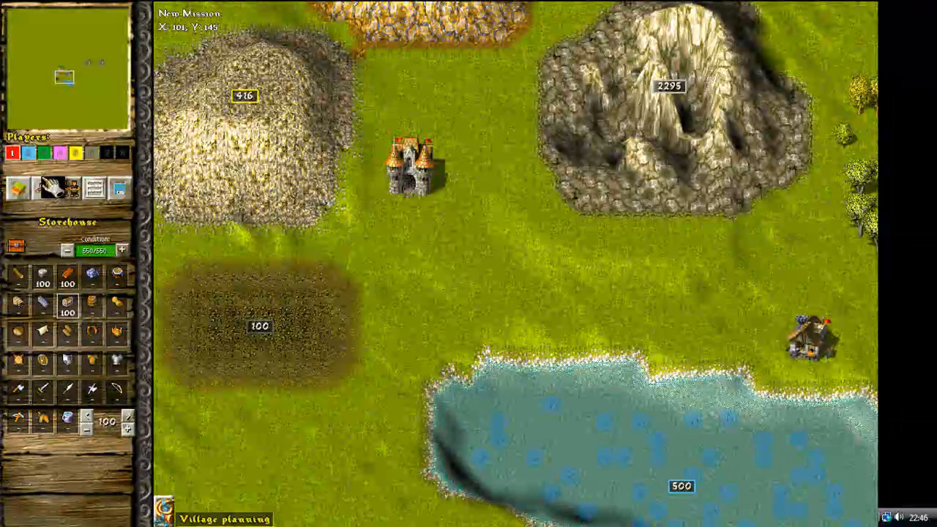
- Place a schoolhouse on the grass between the storehouse and the stone hill
click(48, 188)
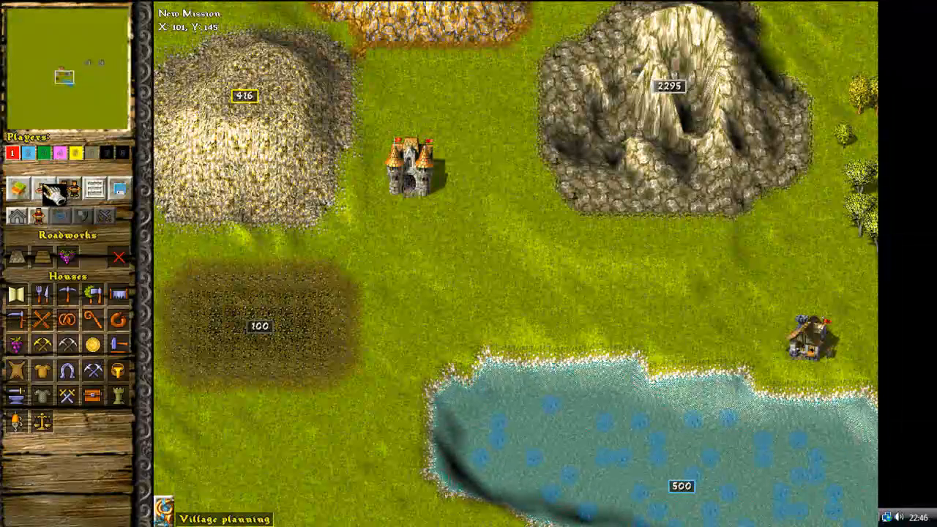
click(31, 296)
click(505, 192)
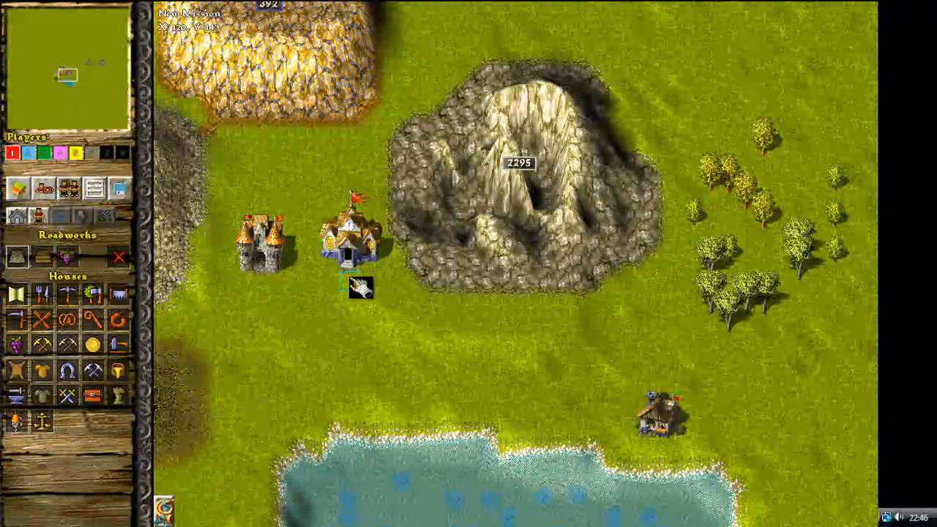
- Examine the schoolhouse's condition and gold supply settings
click(344, 251)
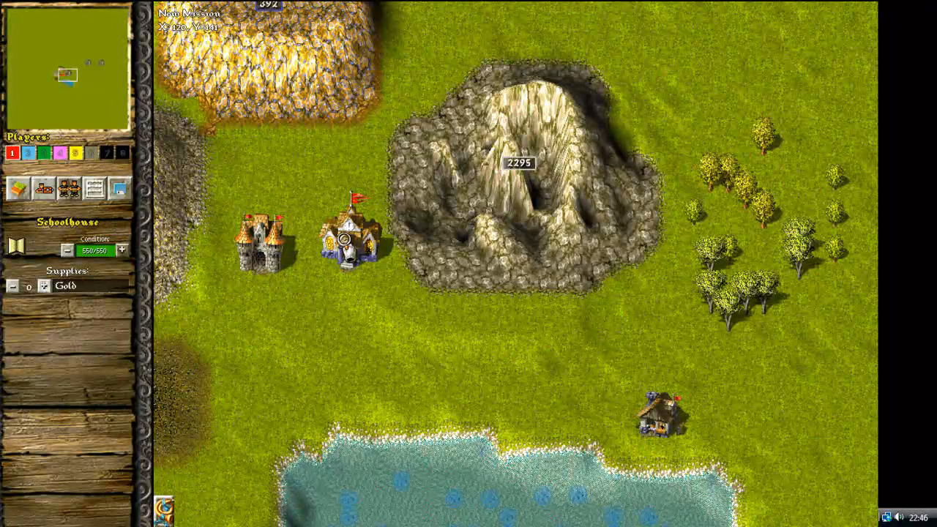
click(44, 190)
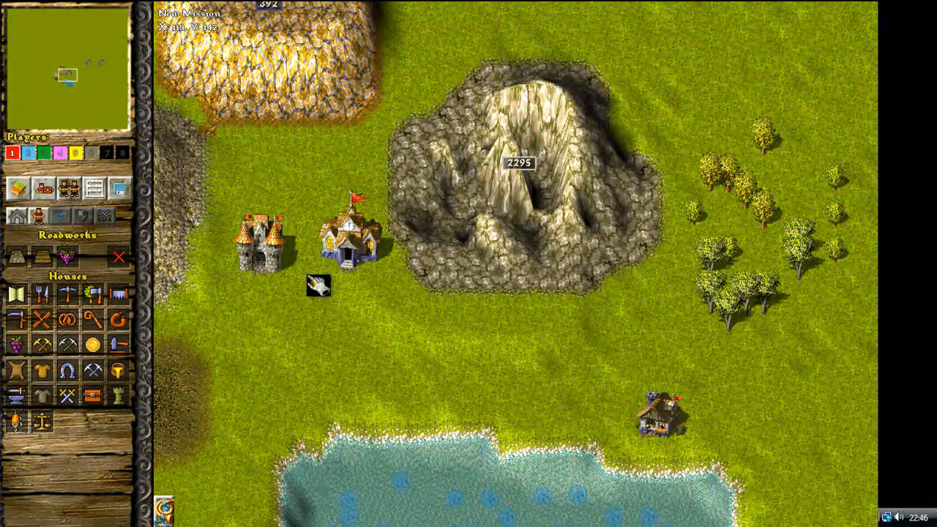
click(356, 222)
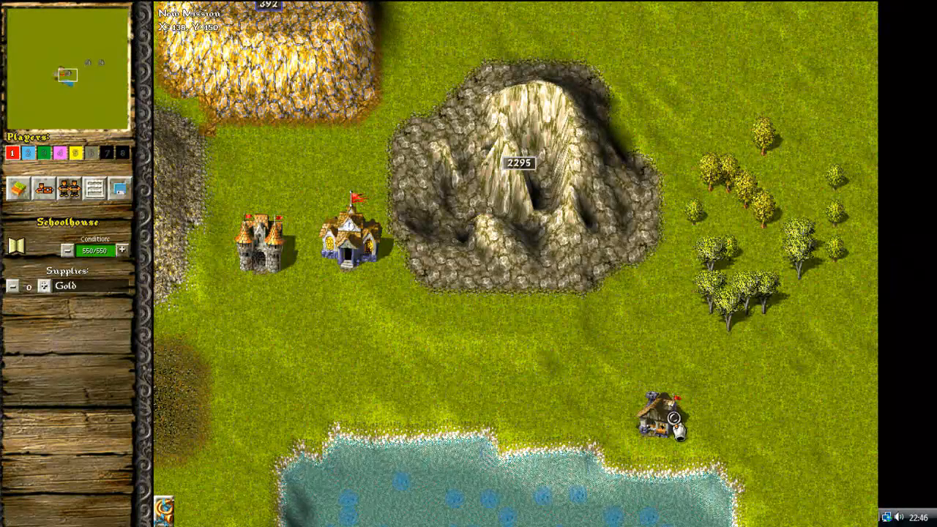
- Stock the storehouse with 100 wine barrels, 200 loaves, 100 sausages and 100 fish
click(267, 238)
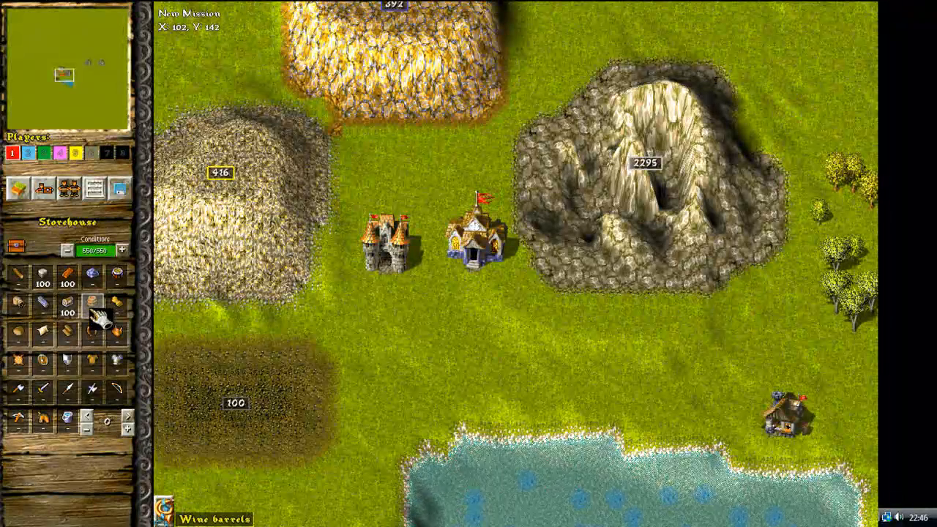
click(126, 415)
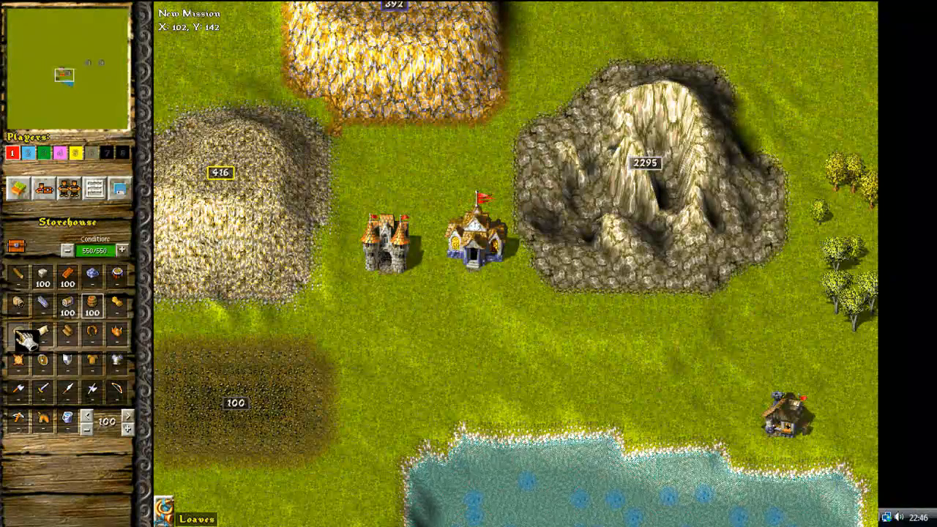
click(127, 416)
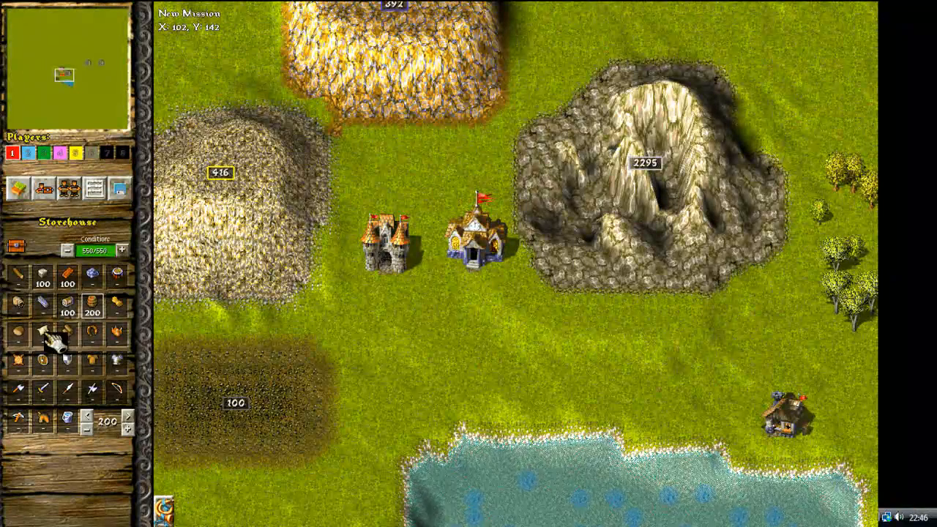
click(86, 416)
click(20, 334)
double_click(127, 416)
click(93, 335)
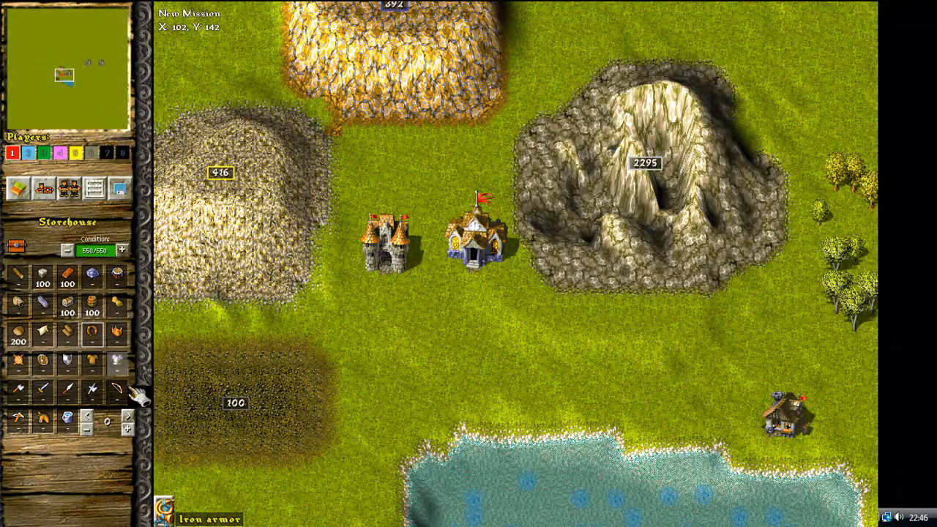
click(128, 416)
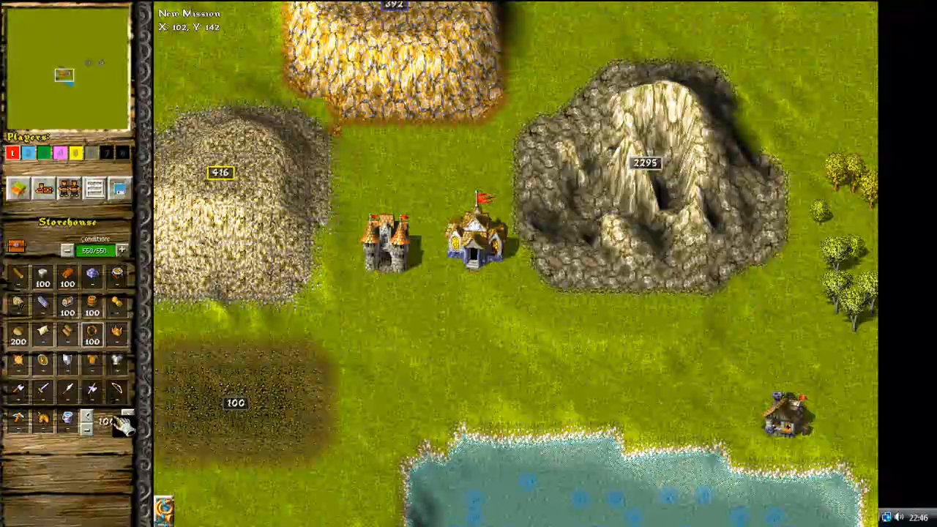
click(67, 418)
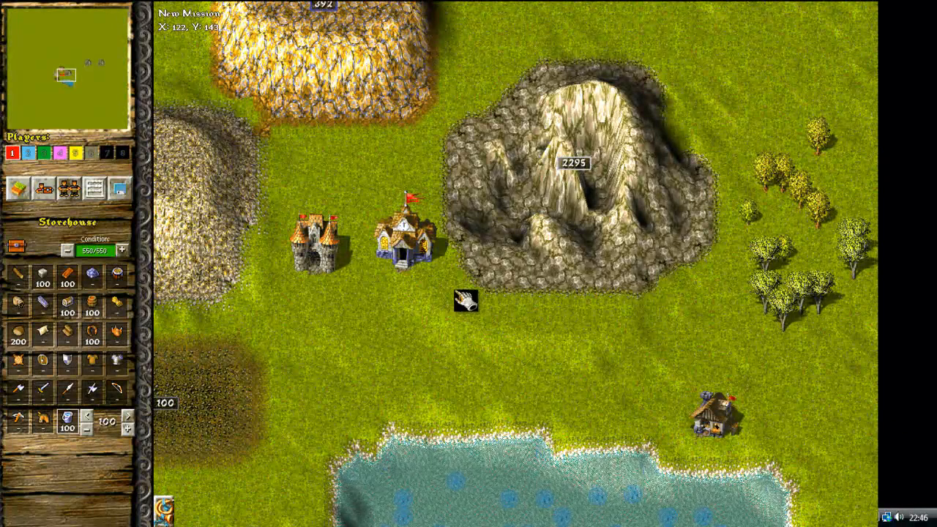
- Set the storehouse's stock of loaves to 100
click(20, 335)
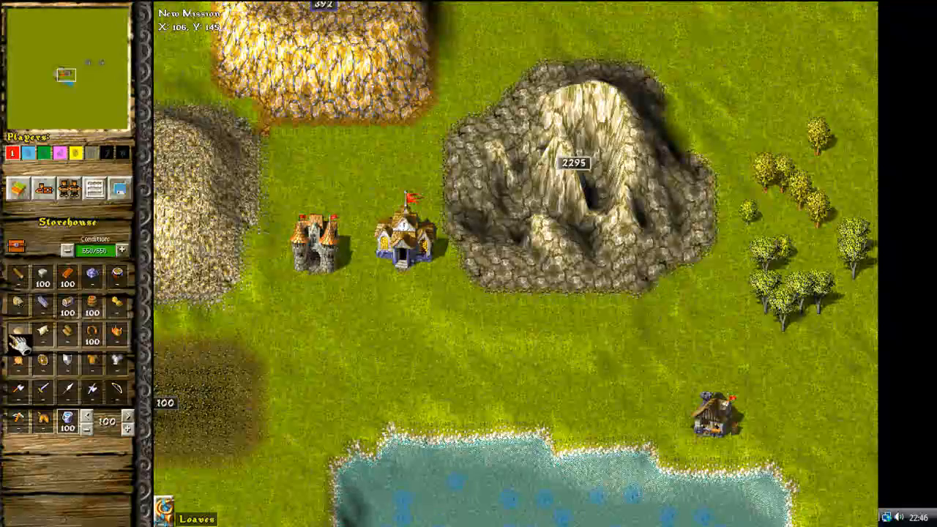
click(87, 428)
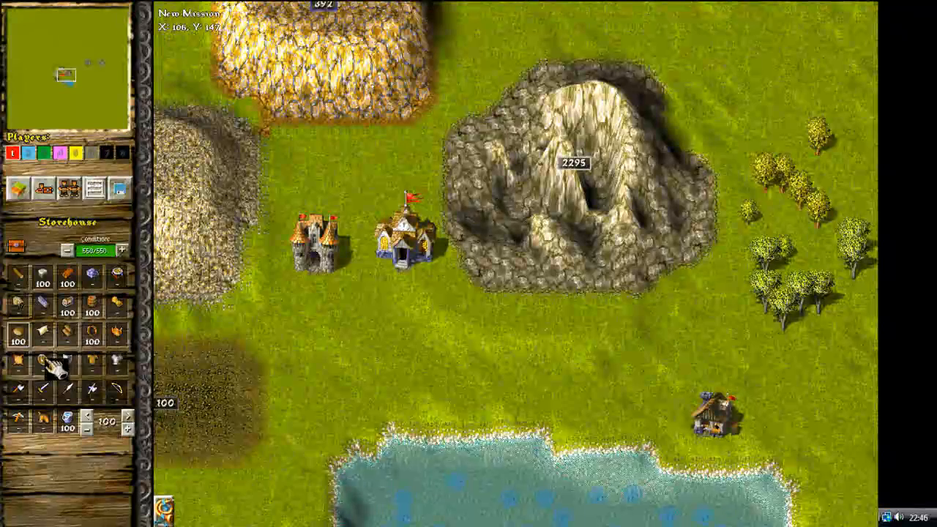
click(20, 336)
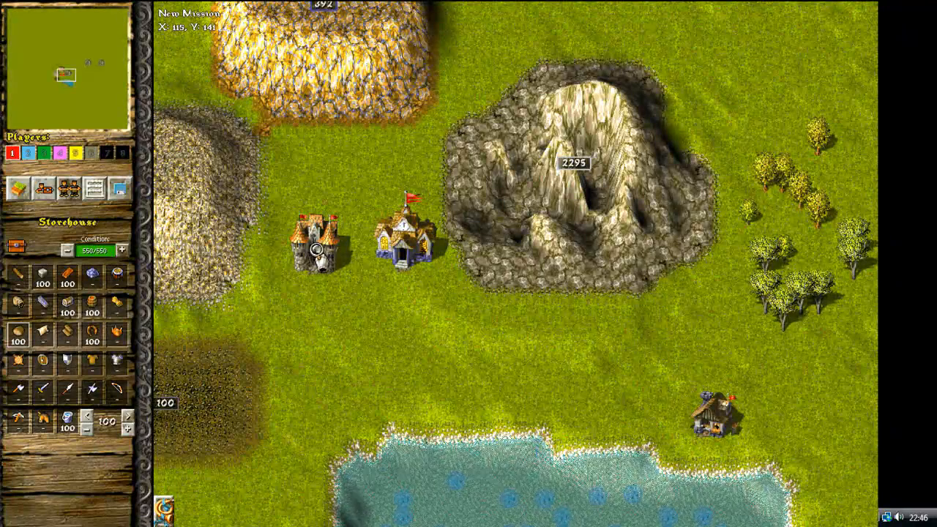
- Lay a small patch of road directly in front of the storehouse
click(18, 189)
click(44, 189)
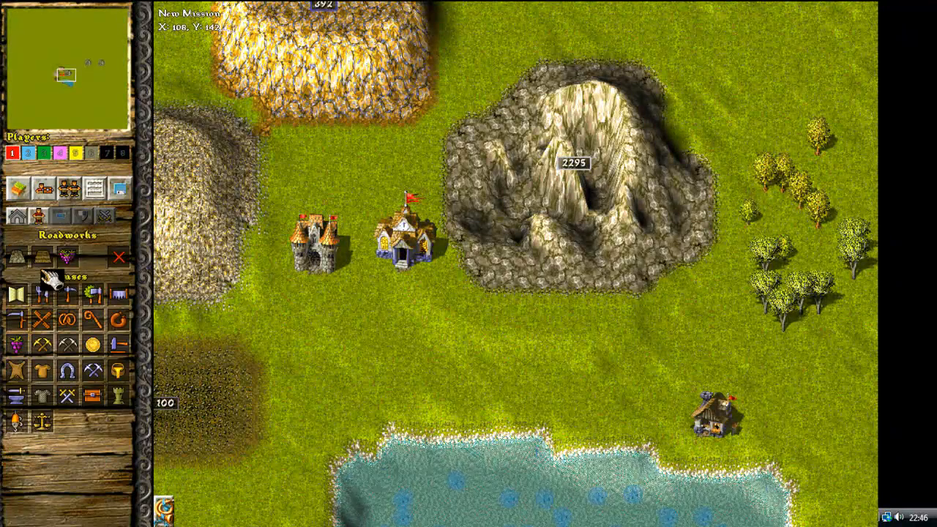
click(308, 286)
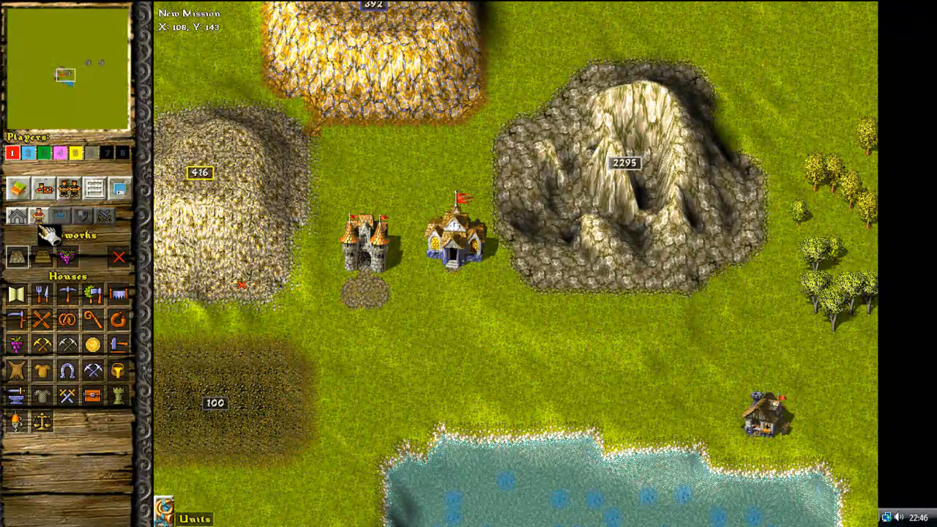
- Place three serfs and two laborers on the road patch in front of the storehouse
click(40, 219)
click(17, 242)
click(365, 284)
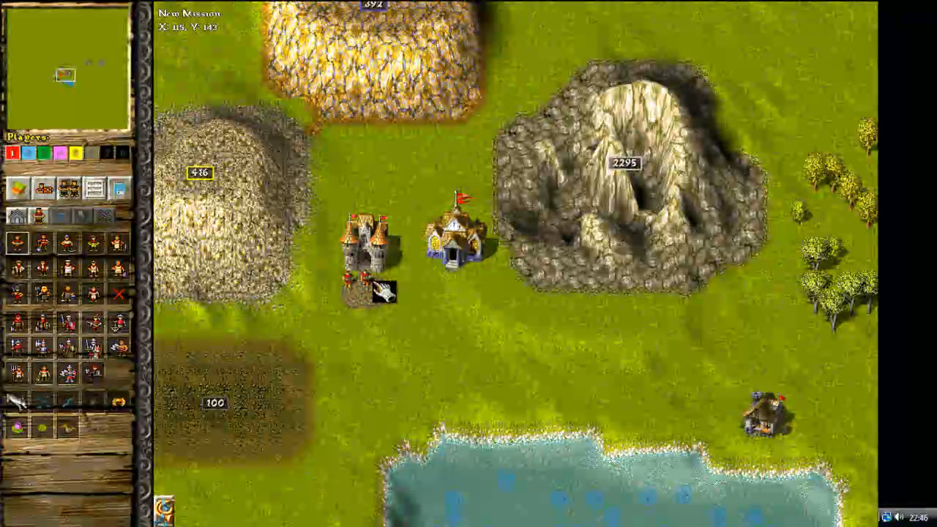
click(42, 243)
click(345, 282)
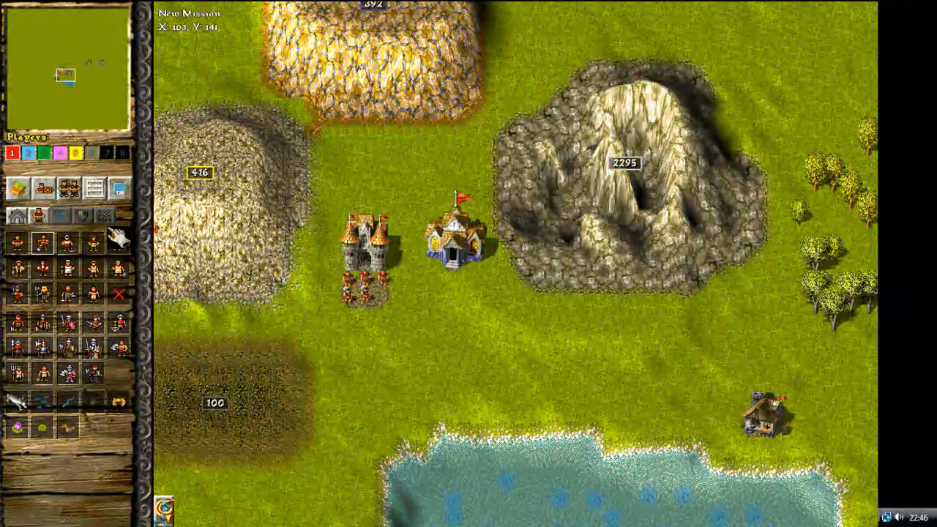
- Remove the schoolhouse beside the storehouse and the hut by the lake
click(17, 215)
click(119, 255)
click(472, 253)
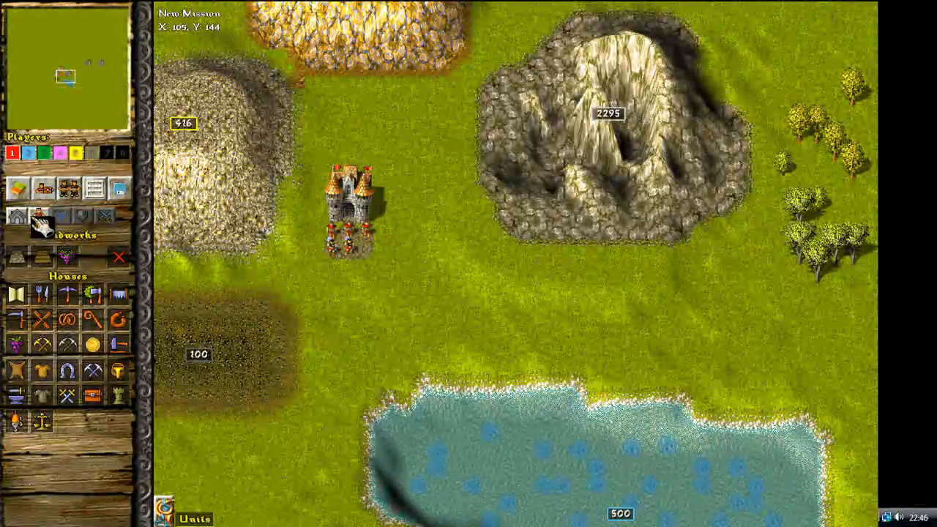
- Place a quarry at the southern foot of the stone hill and remove it again
key(Left)
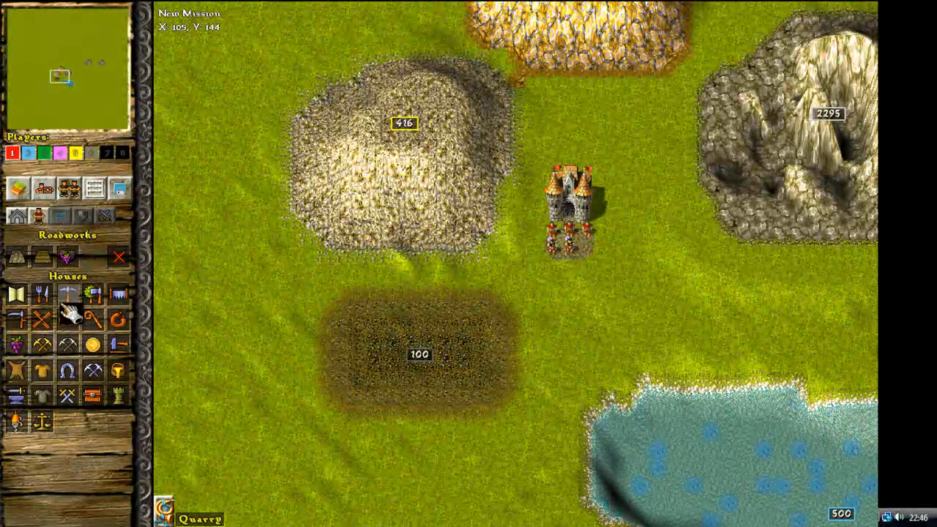
key(Right)
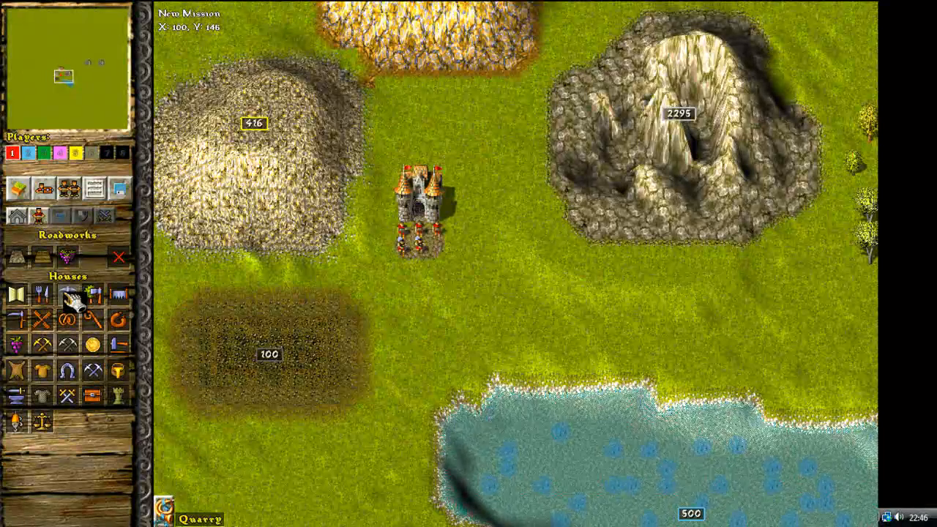
click(74, 299)
click(638, 289)
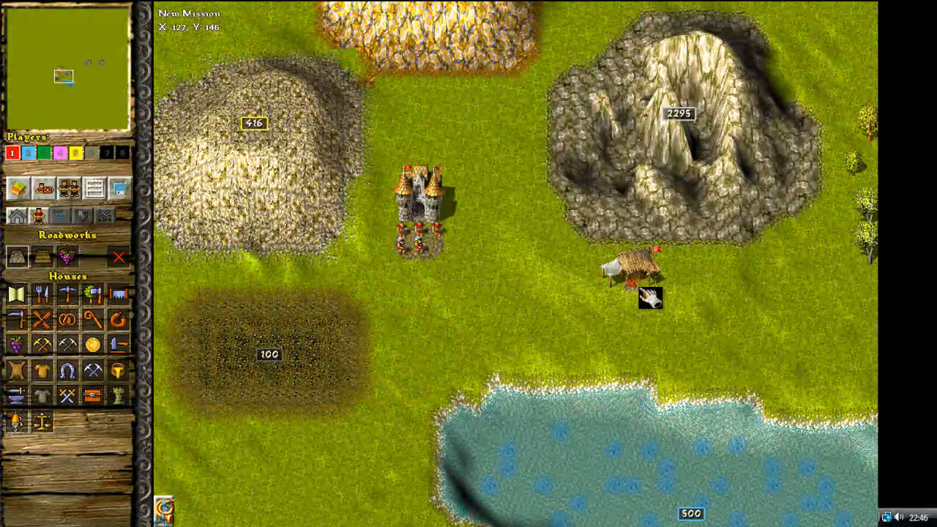
click(119, 256)
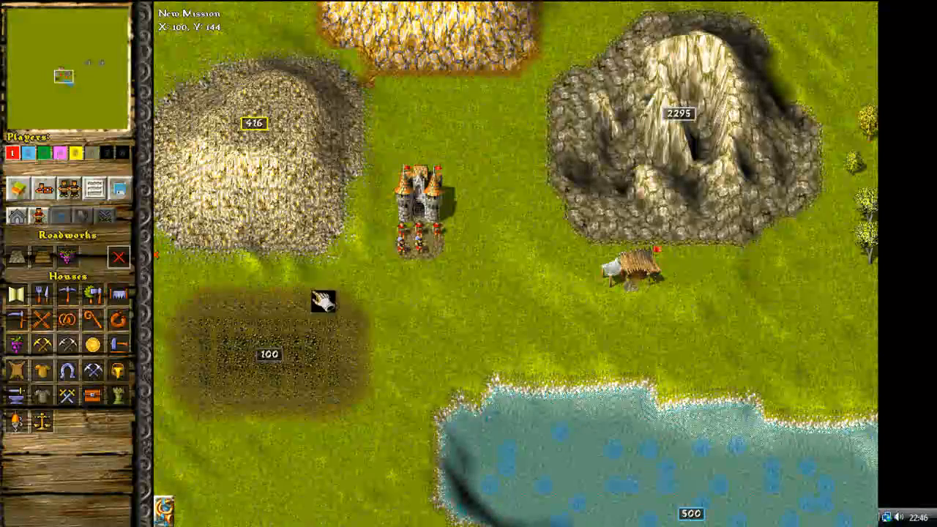
click(645, 270)
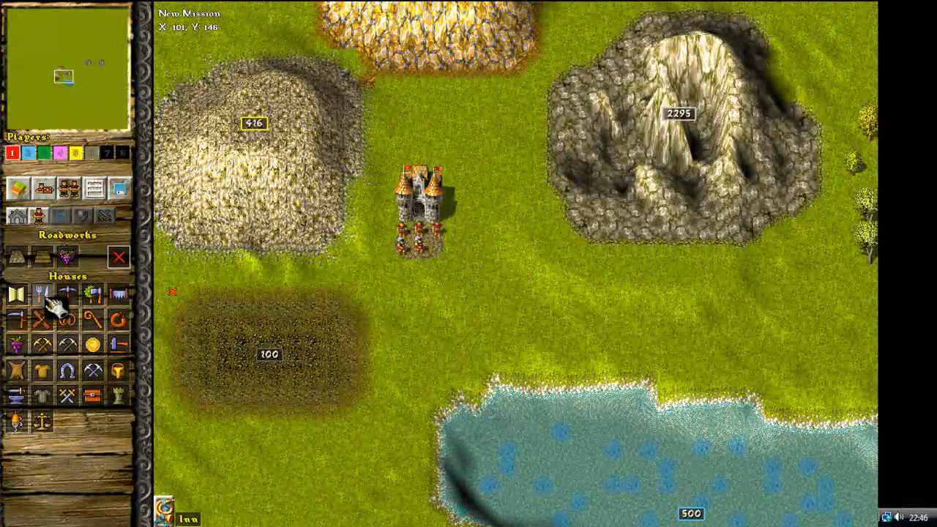
- Place an inn on the grass between the storehouse and the stone hill
click(49, 299)
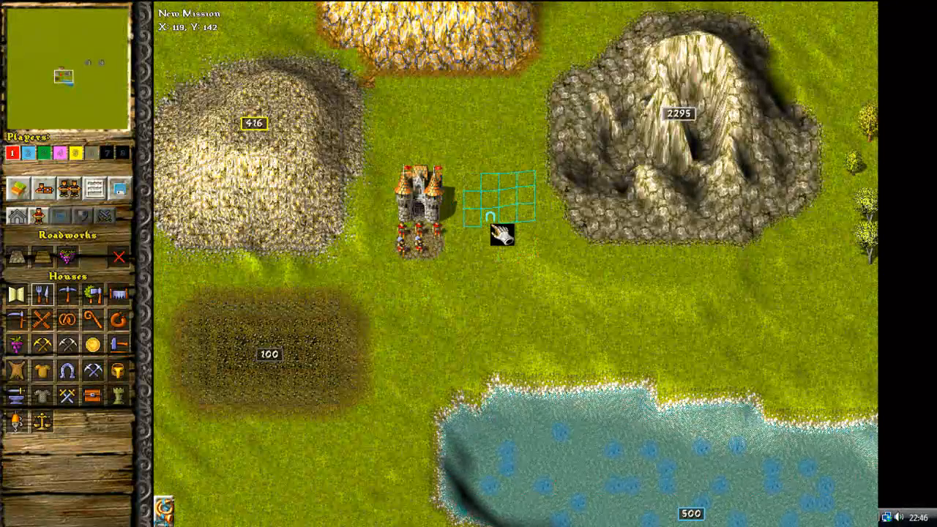
click(491, 232)
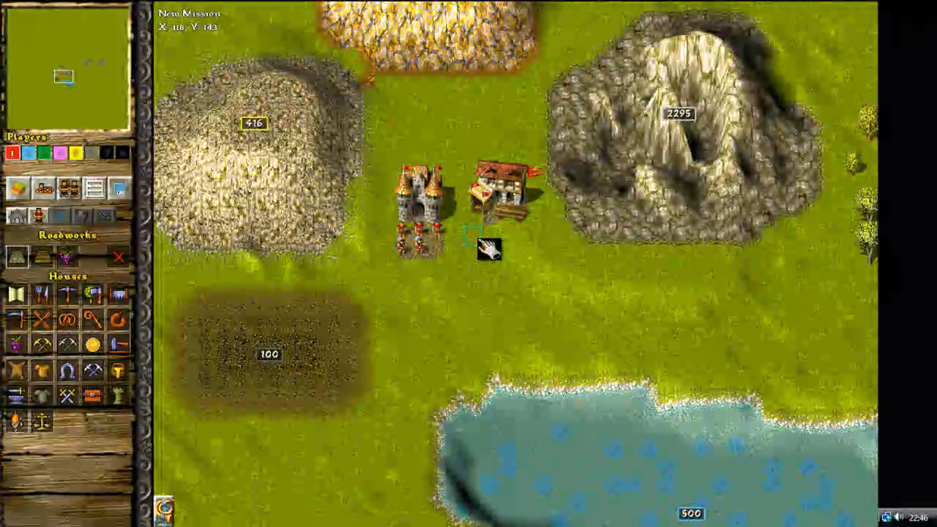
right_click(480, 241)
- Examine the condition of a serf by the storehouse and the inn's condition and supplies
click(434, 231)
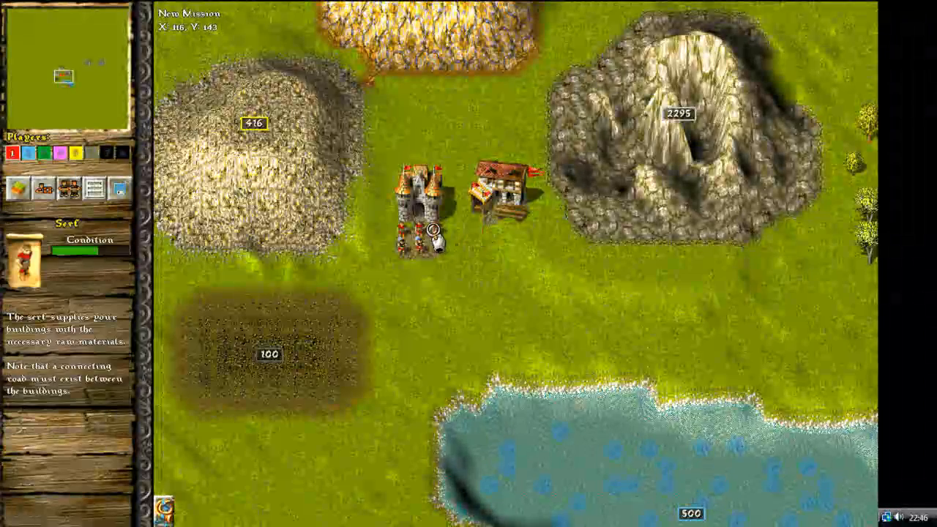
scroll(498, 250, up, 3)
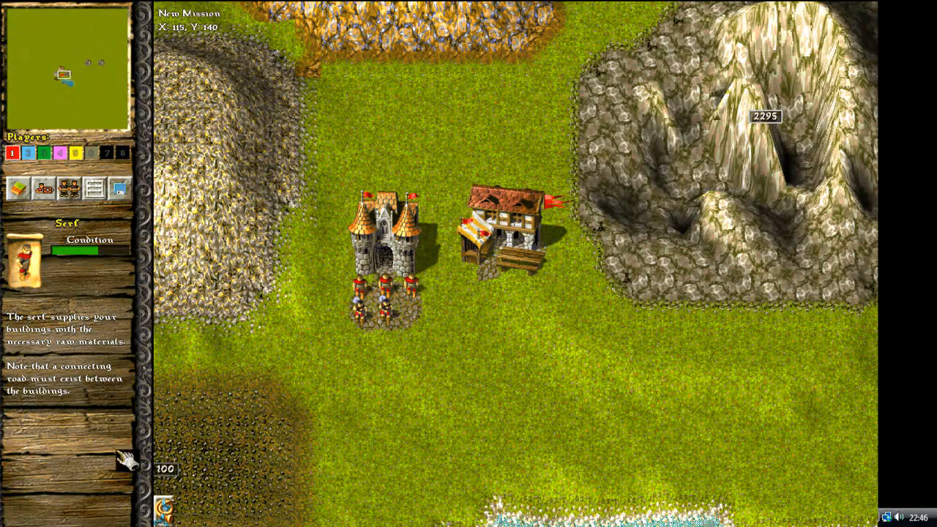
key(Down)
key(Up)
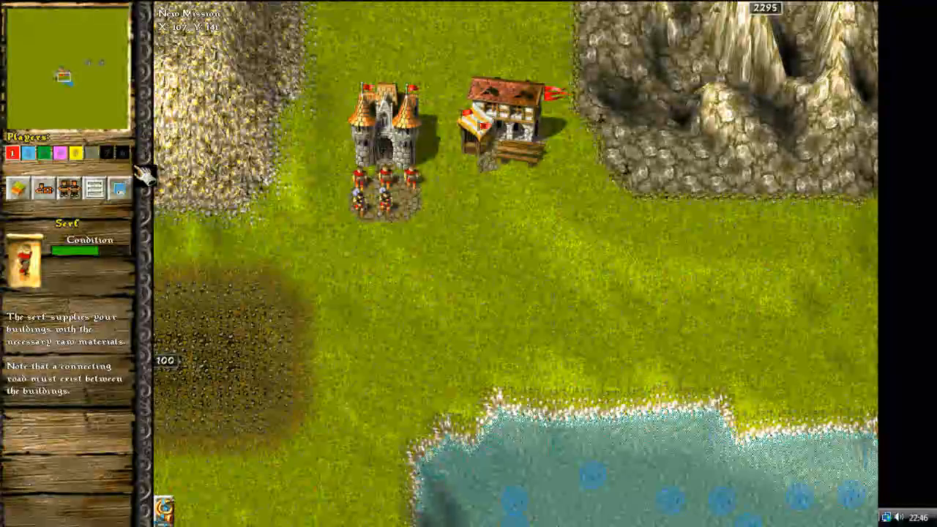
click(66, 189)
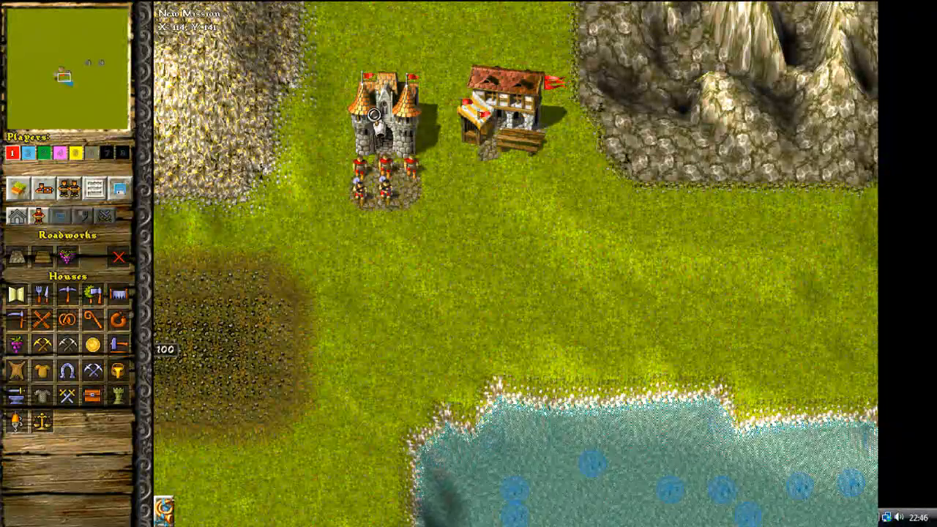
click(384, 117)
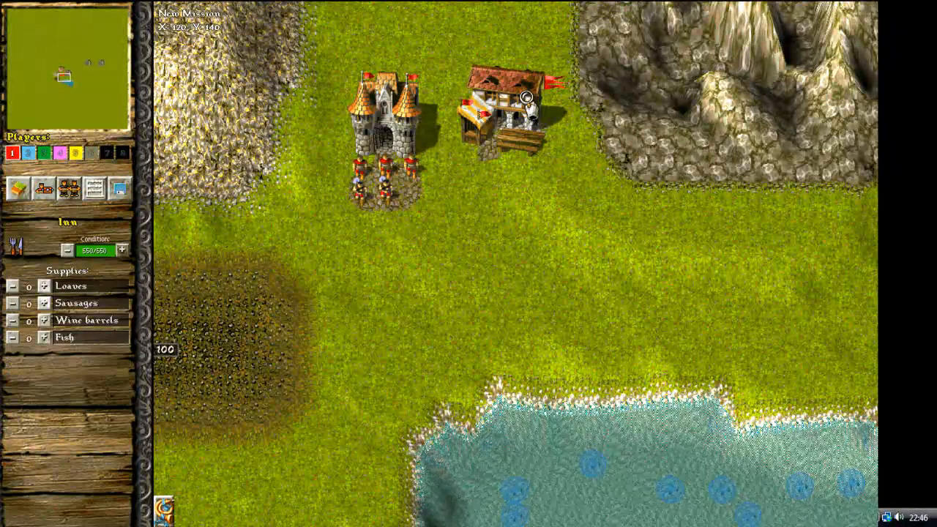
click(414, 156)
click(416, 167)
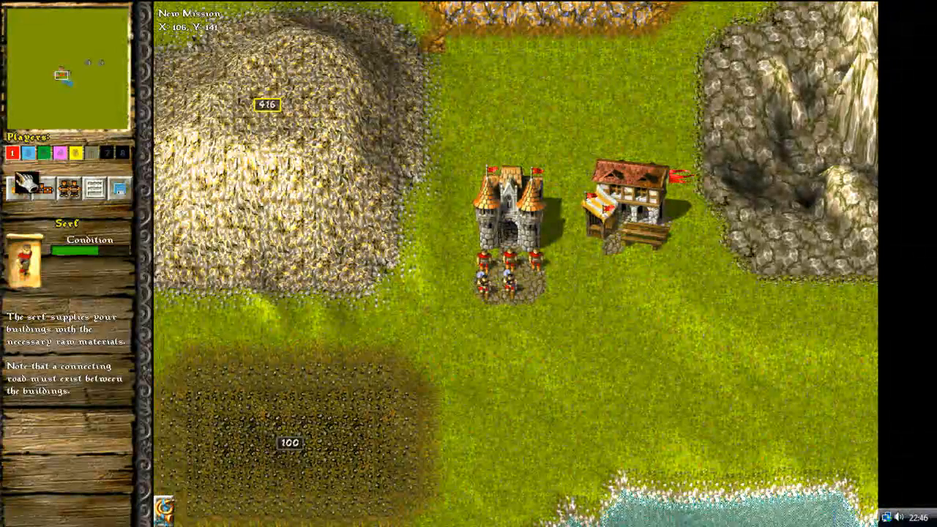
click(18, 189)
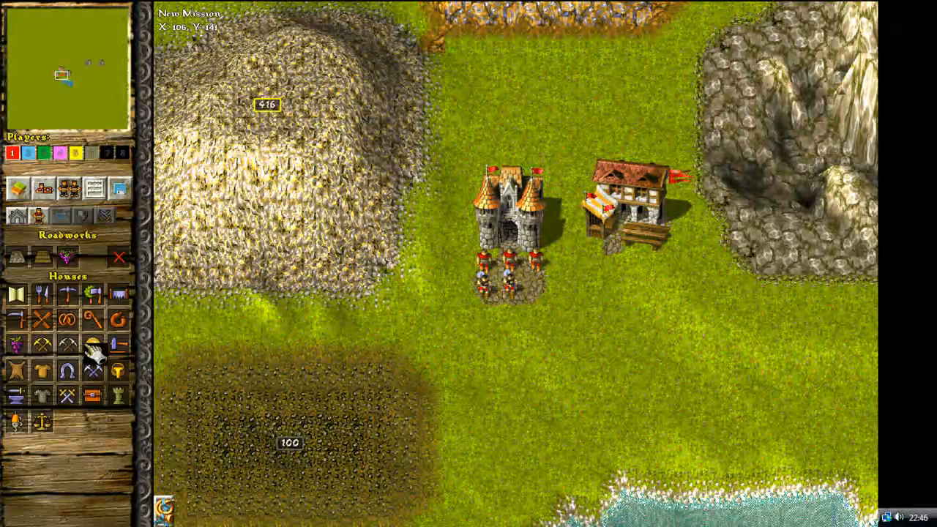
click(19, 328)
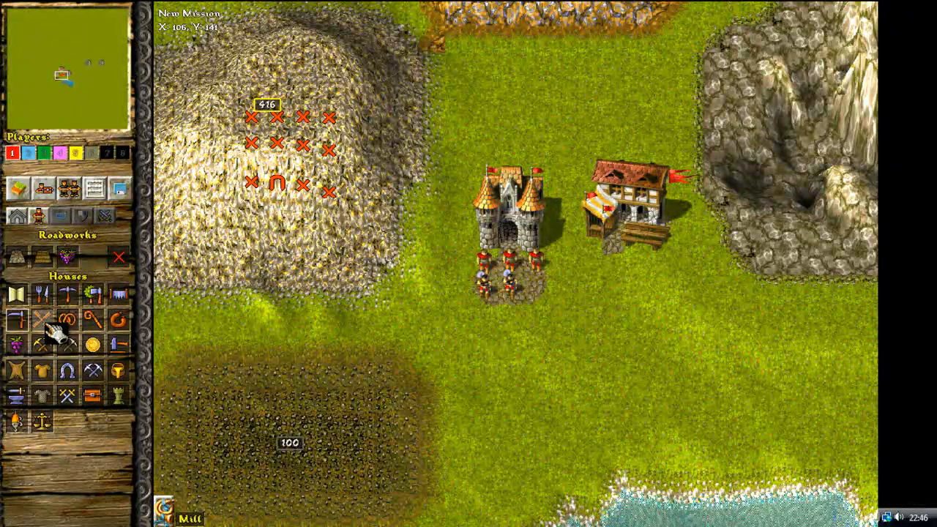
right_click(508, 288)
- Examine the storehouse's goods and their stocked amounts
click(511, 236)
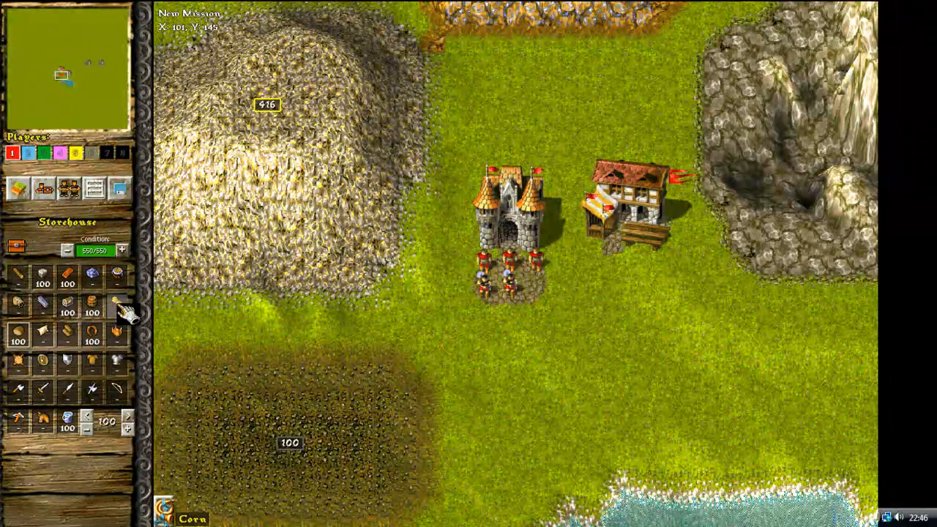
key(Right)
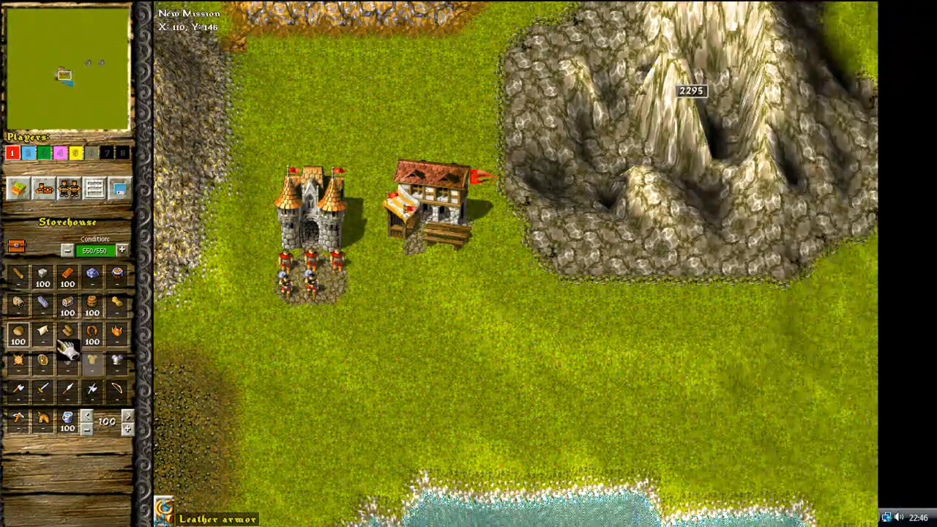
click(44, 192)
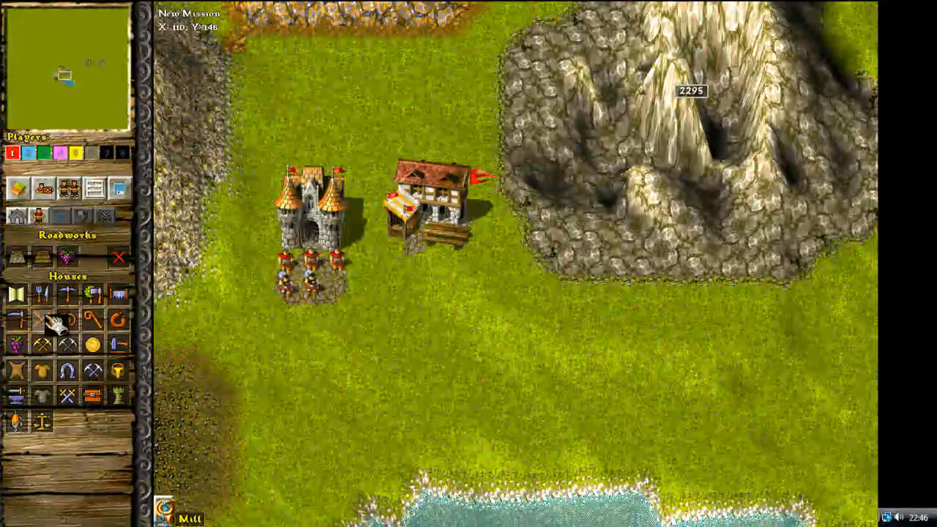
click(297, 218)
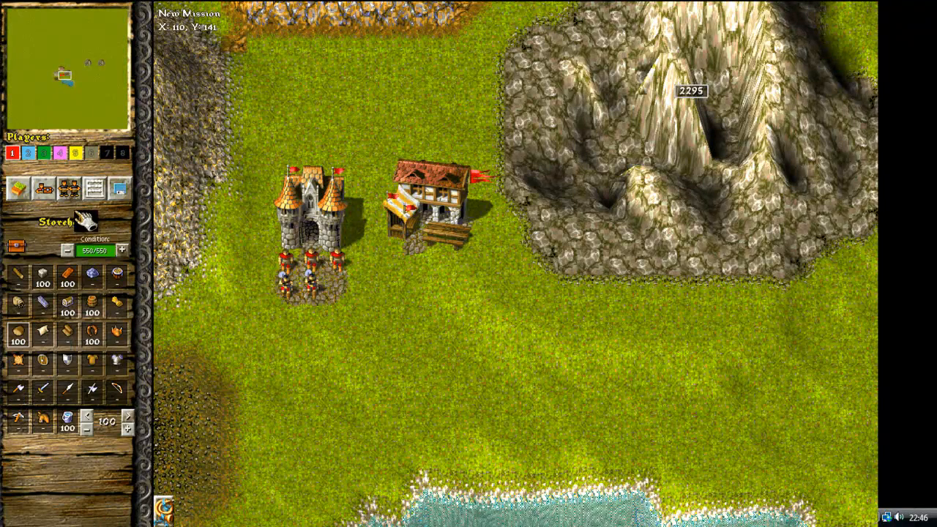
click(44, 189)
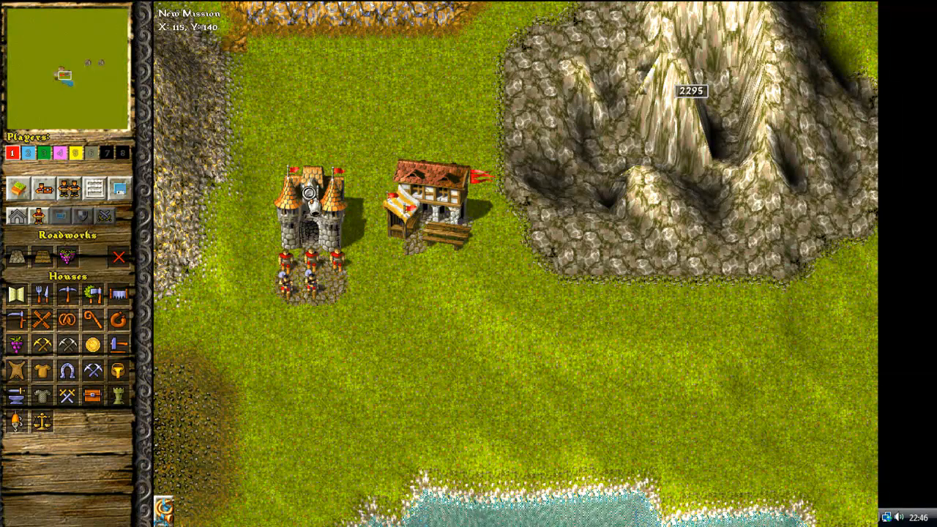
click(320, 188)
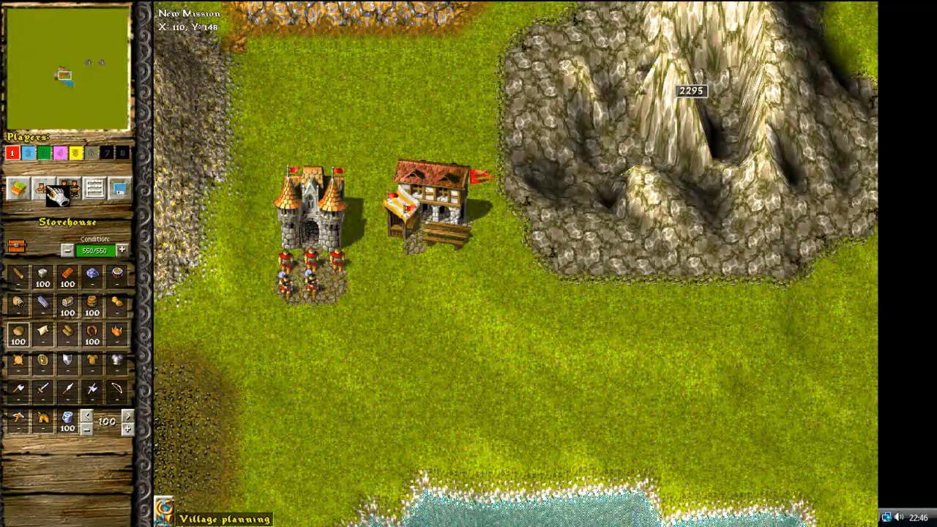
- Place a barracks on the grass between the inn and the lake and remove it again
click(49, 187)
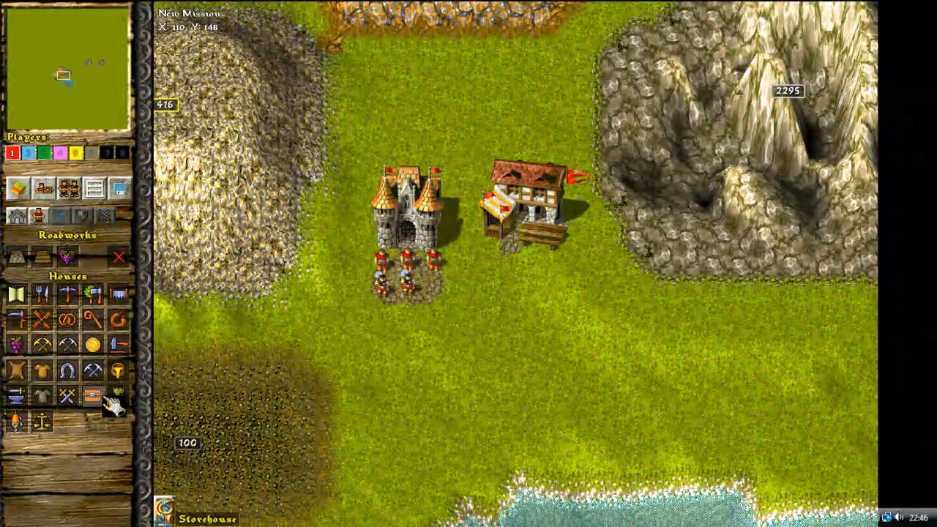
click(70, 397)
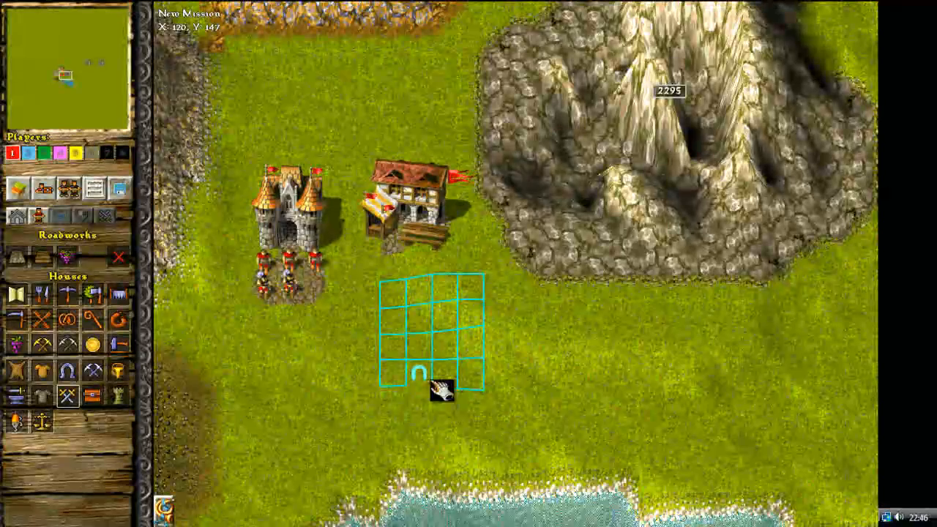
click(417, 417)
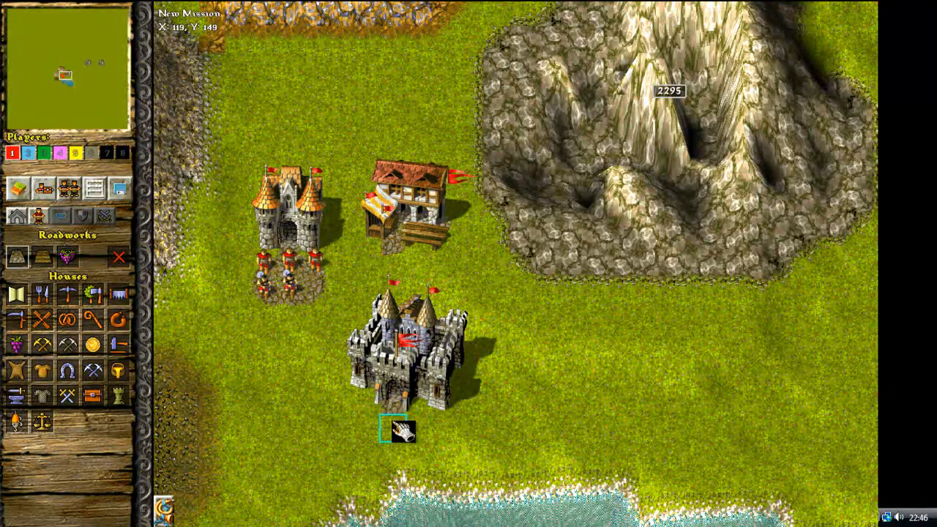
middle_drag(396, 422, 429, 392)
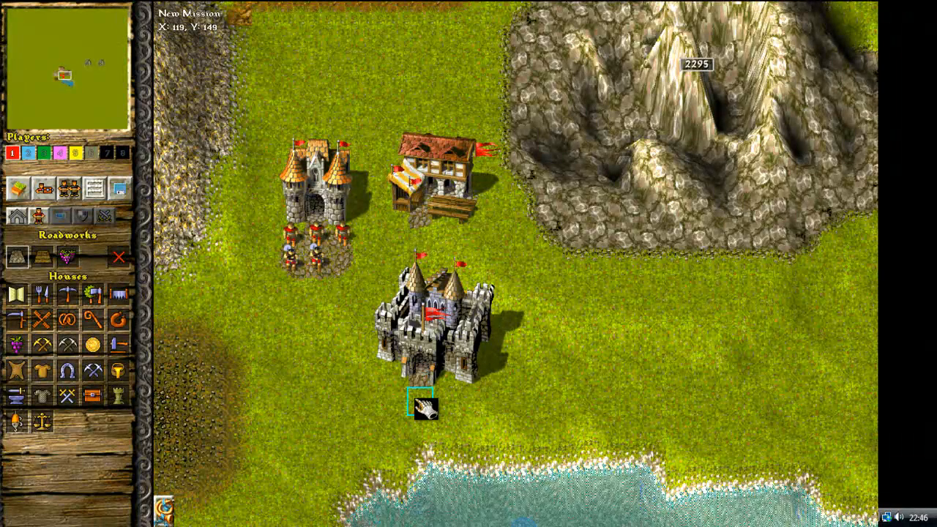
right_click(425, 409)
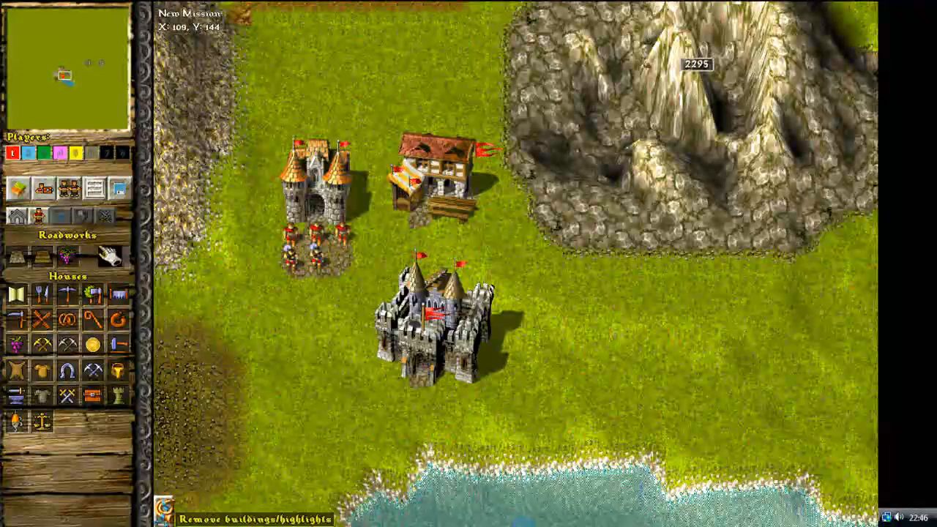
click(119, 256)
click(370, 322)
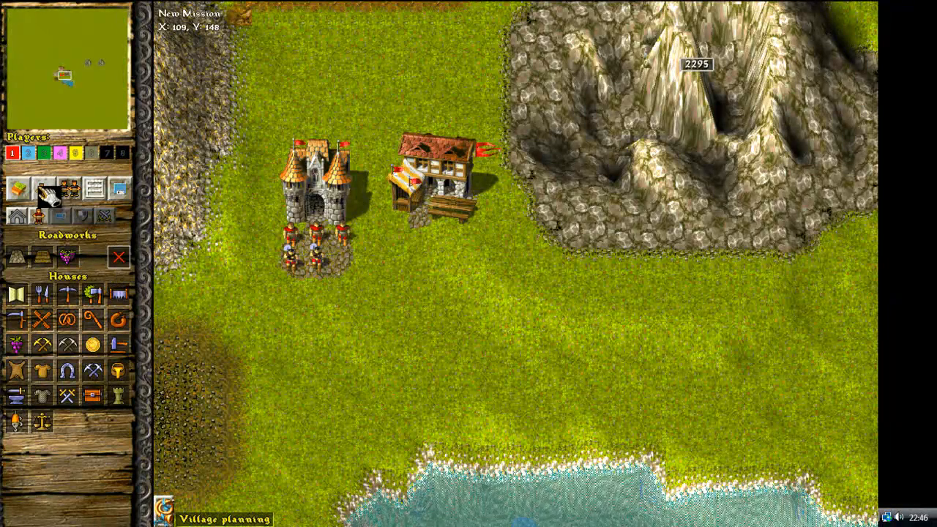
- Place a row of five separate militia soldiers on the grass just south of the inn
click(330, 194)
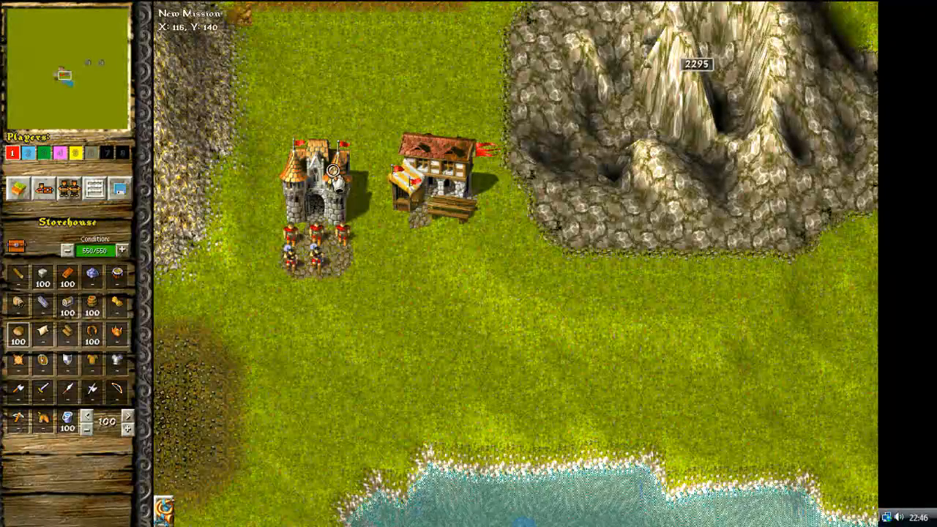
click(50, 189)
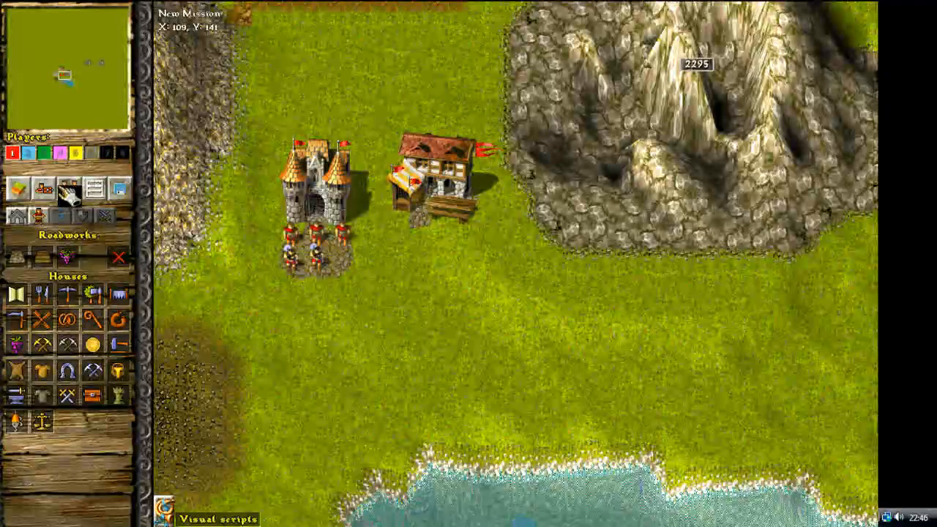
click(40, 216)
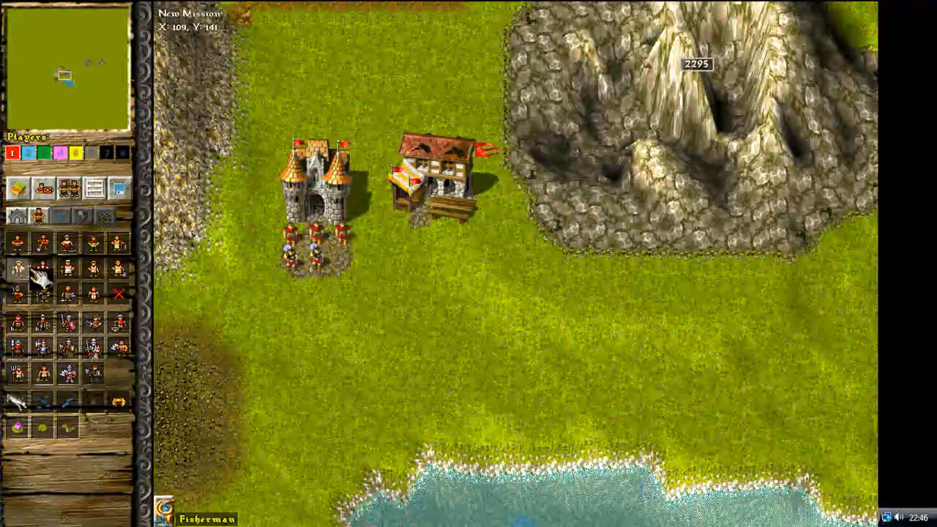
click(22, 317)
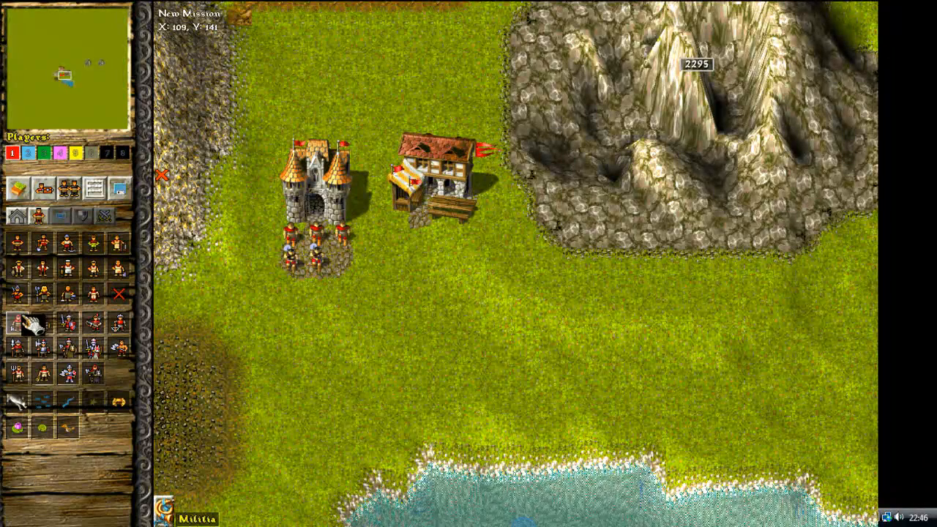
click(525, 257)
click(414, 307)
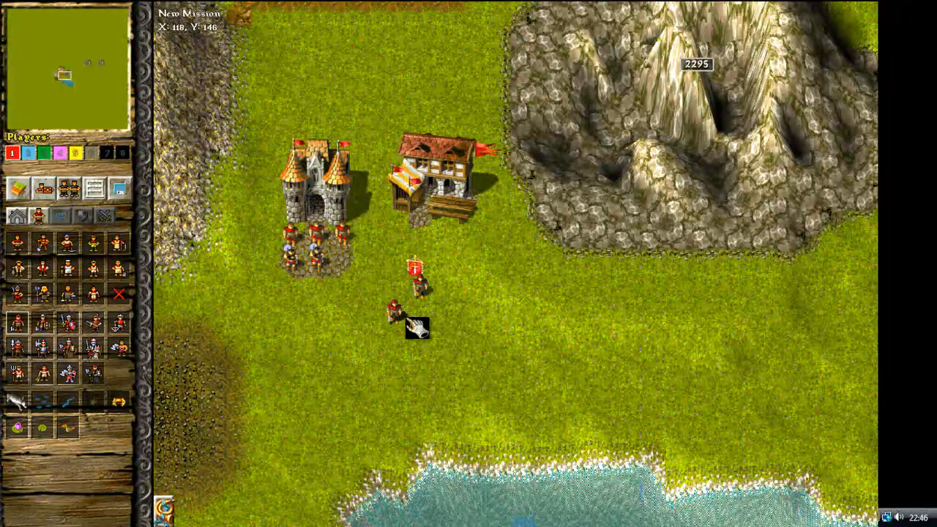
click(20, 329)
click(455, 285)
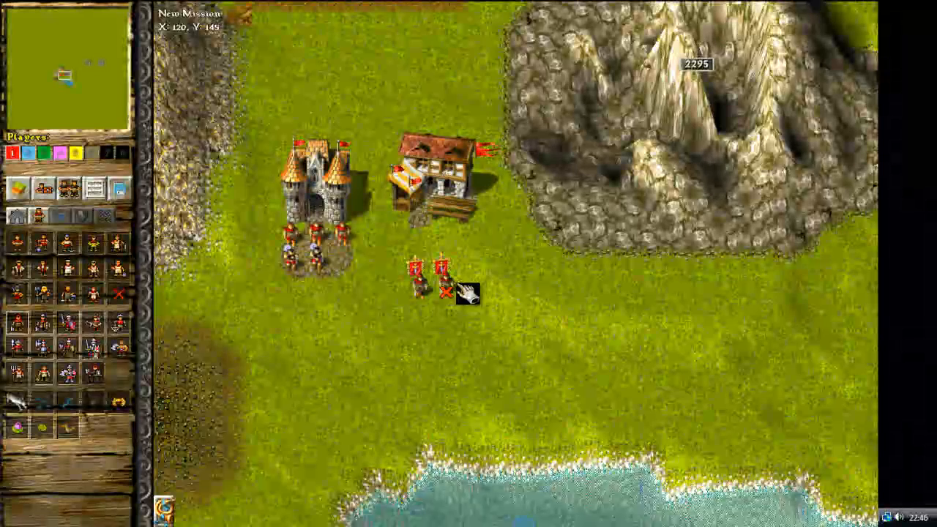
click(472, 287)
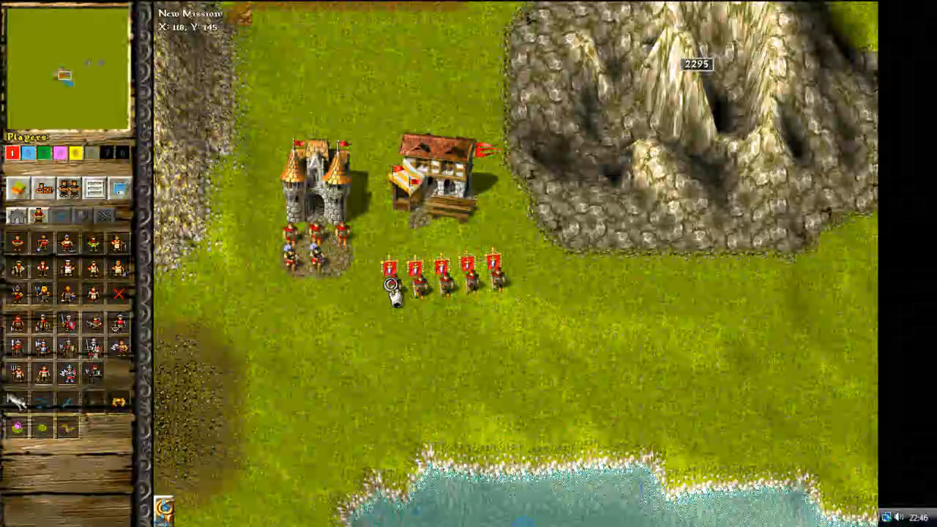
- Enlarge the westernmost militia in the row to a group of 8 soldiers arranged in two columns
click(392, 282)
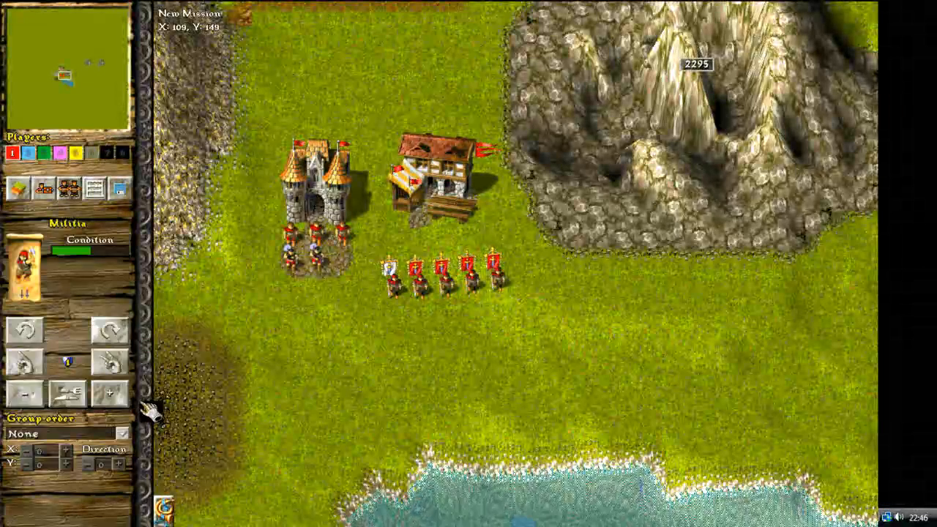
click(122, 397)
click(122, 398)
click(119, 398)
click(116, 399)
click(113, 399)
click(111, 399)
click(107, 399)
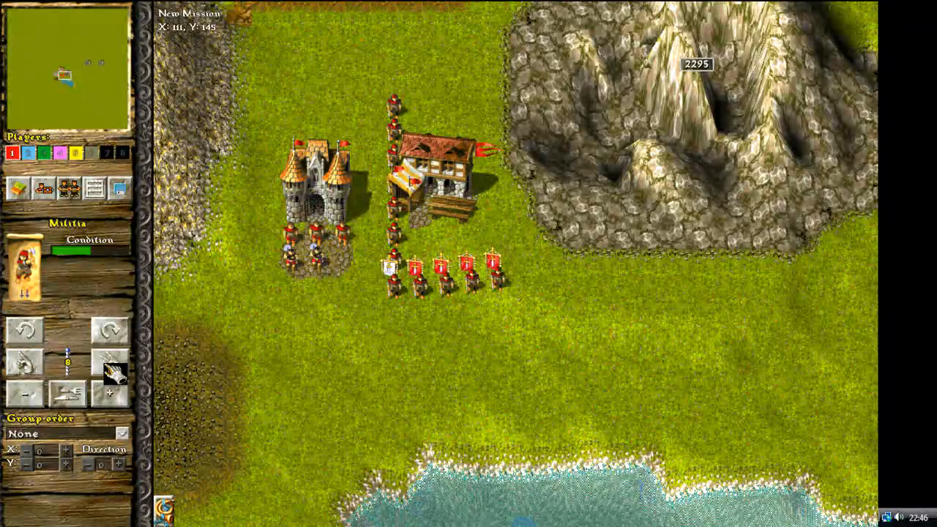
click(110, 393)
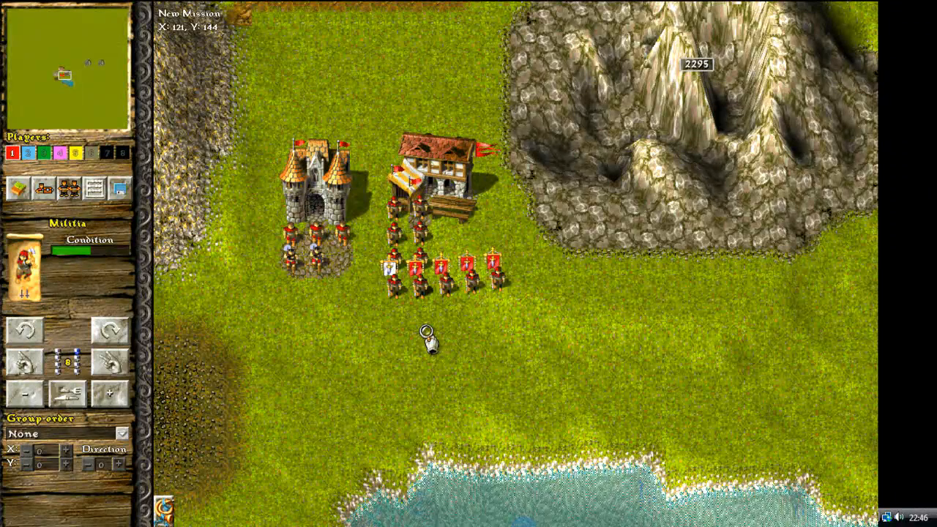
- Move the eight-soldier militia group to the grass south of the storehouse and arrange it in four columns
right_click(348, 381)
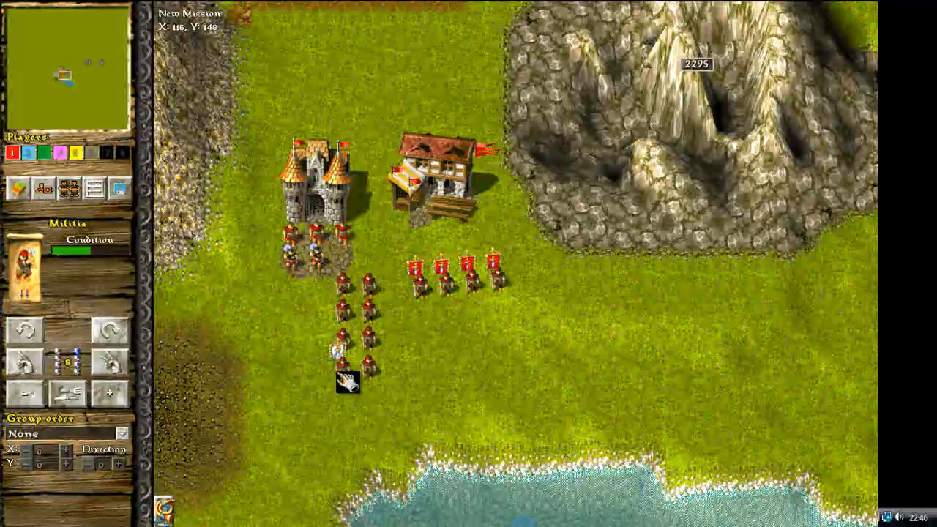
right_click(306, 403)
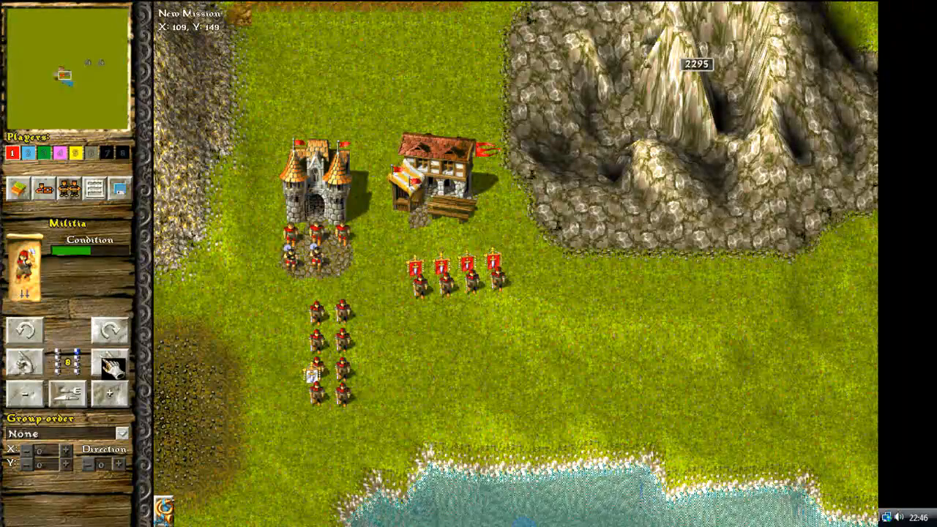
click(24, 363)
click(110, 362)
click(110, 363)
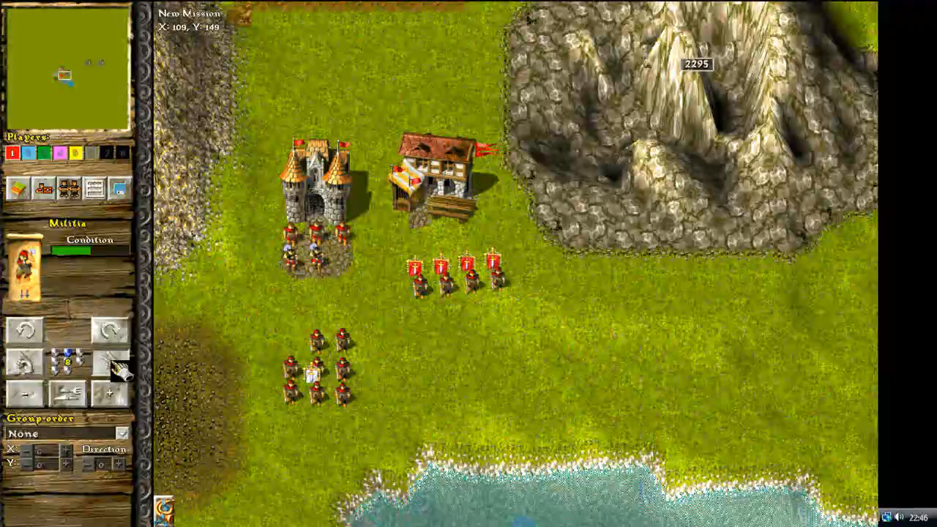
click(113, 365)
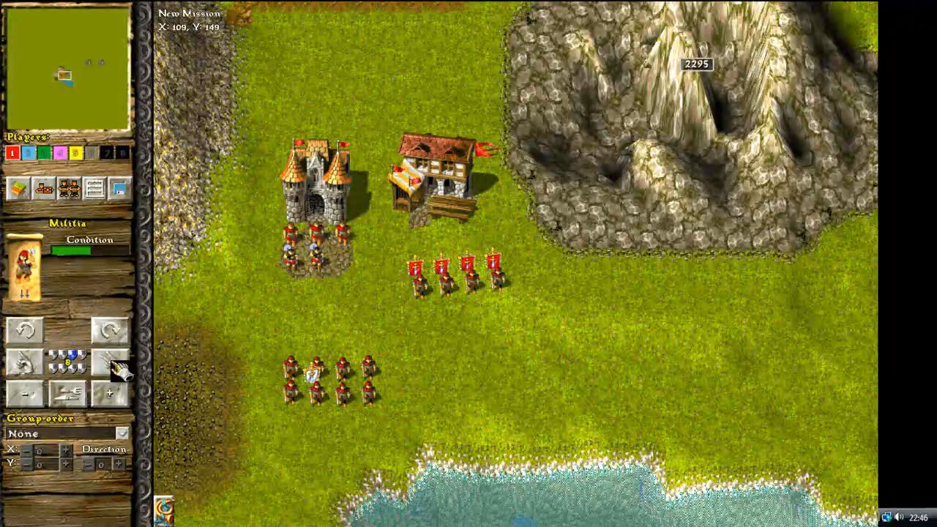
- Inspect a single militia and the eight-soldier group, and activate the erase tool in village planning
click(413, 289)
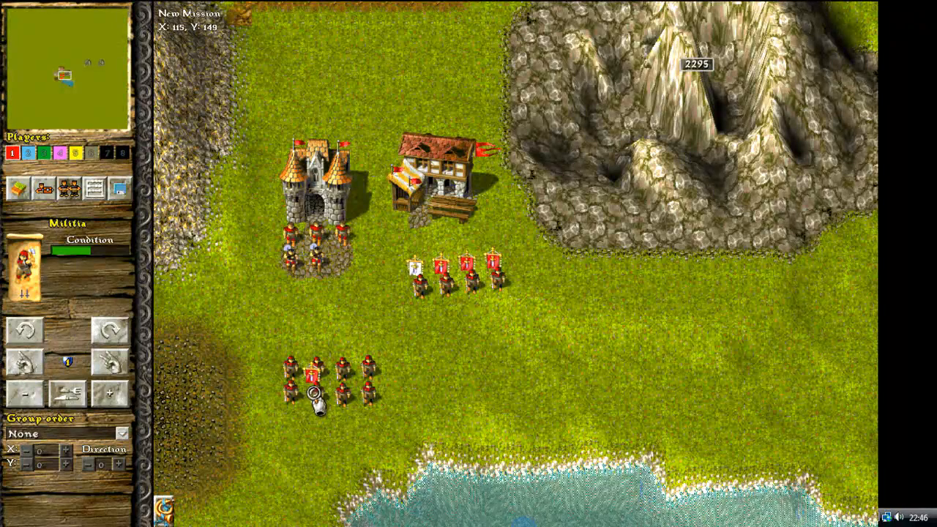
click(323, 399)
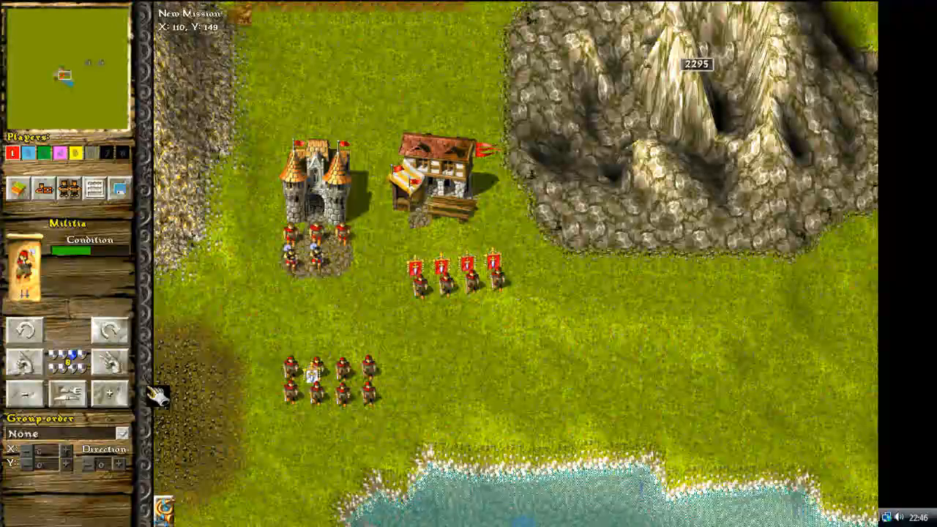
click(42, 191)
click(133, 266)
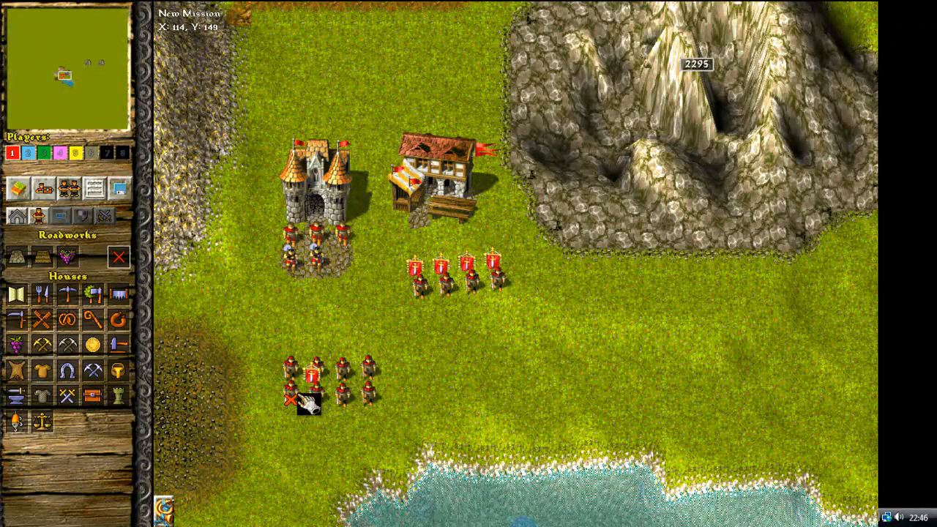
- Remove the soldier group near the water and the flag-bearing soldiers below the buildings from the map
click(35, 216)
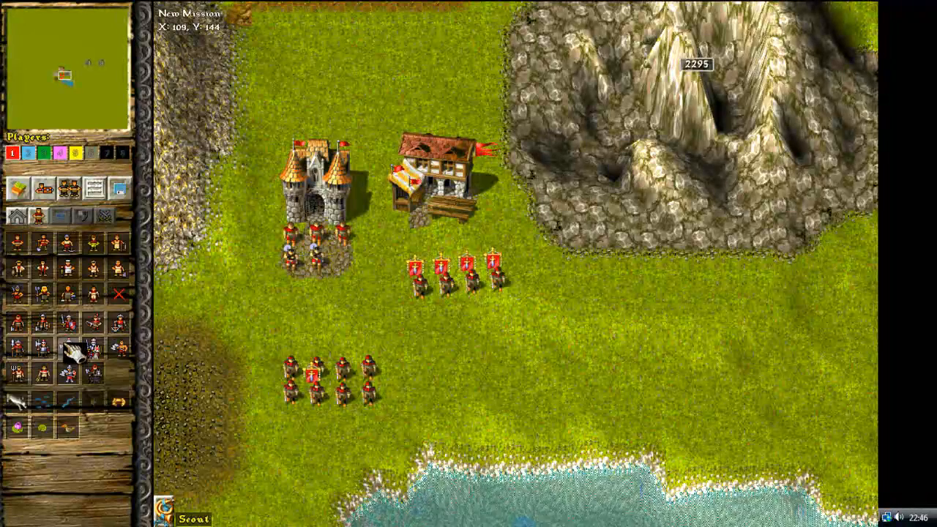
click(119, 295)
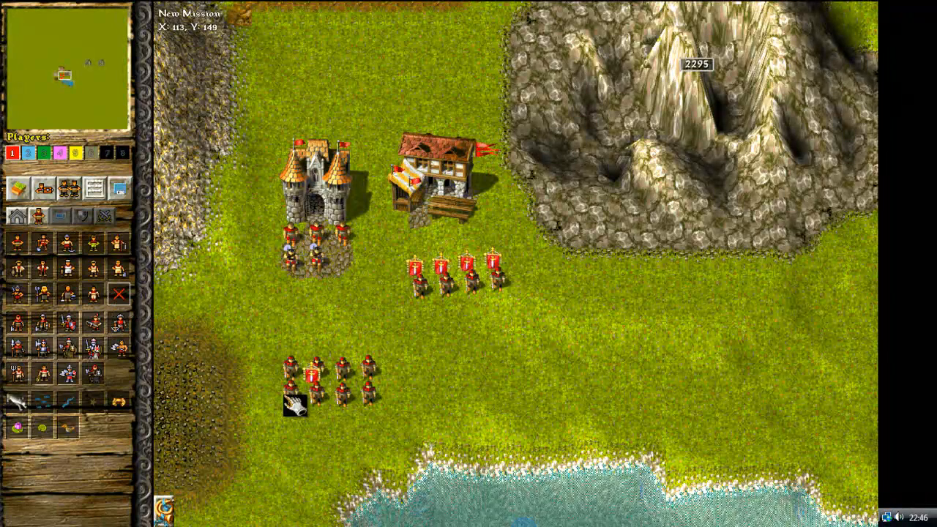
click(325, 408)
click(417, 276)
click(442, 277)
click(468, 276)
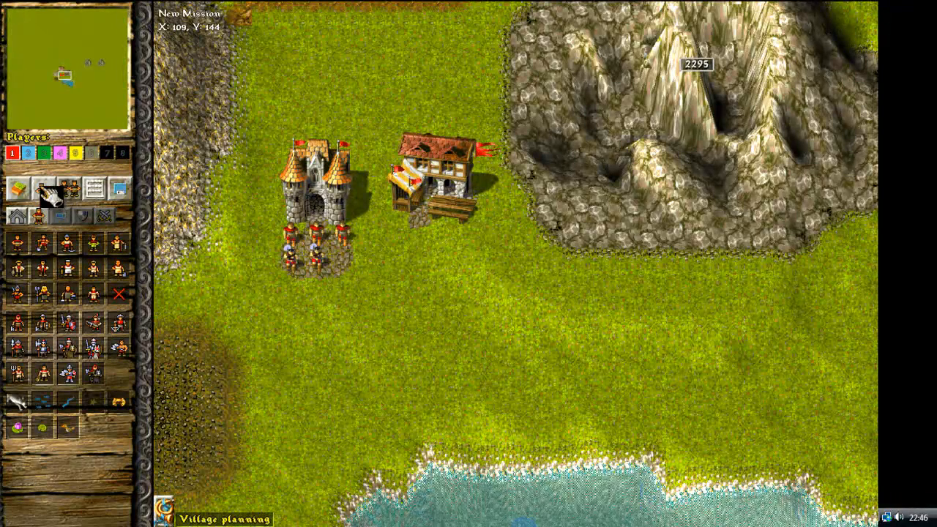
- Assign player colors: red for player 1, blue for 2, green for 3, magenta for 4 and yellow for 5
click(77, 192)
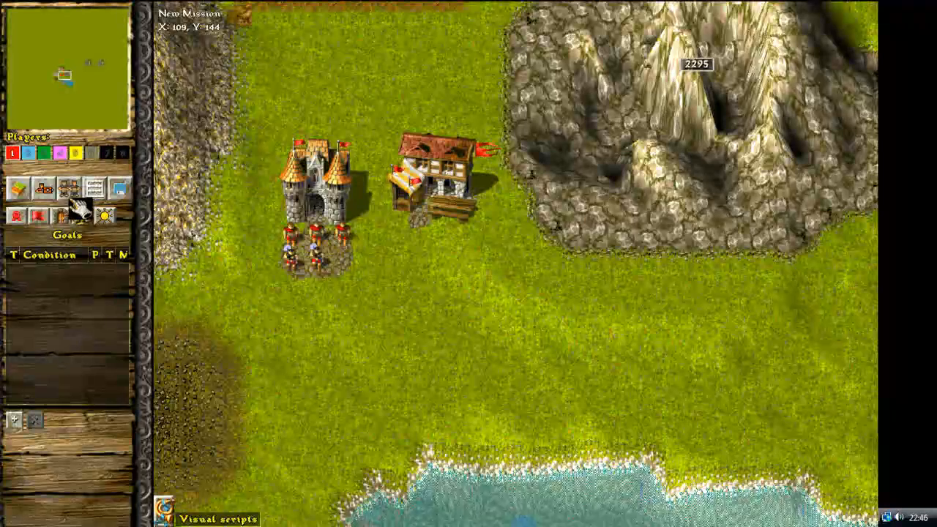
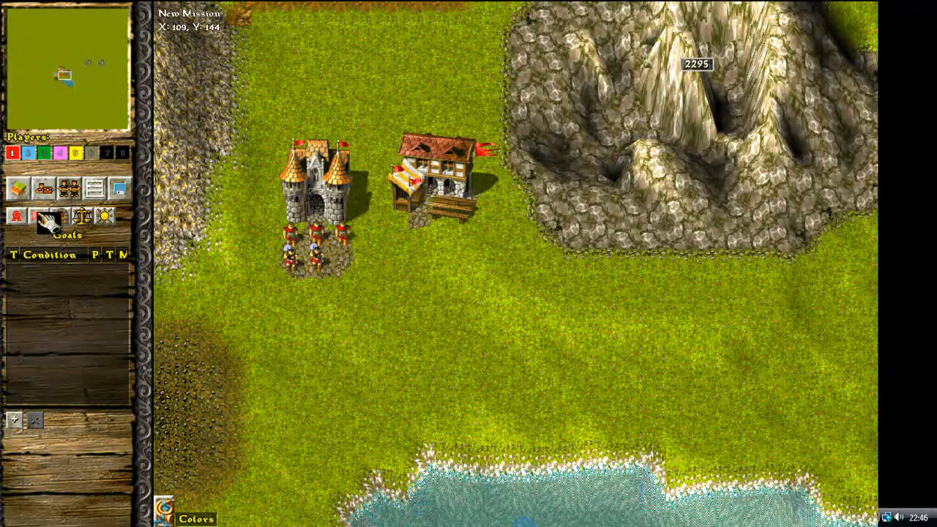
click(42, 216)
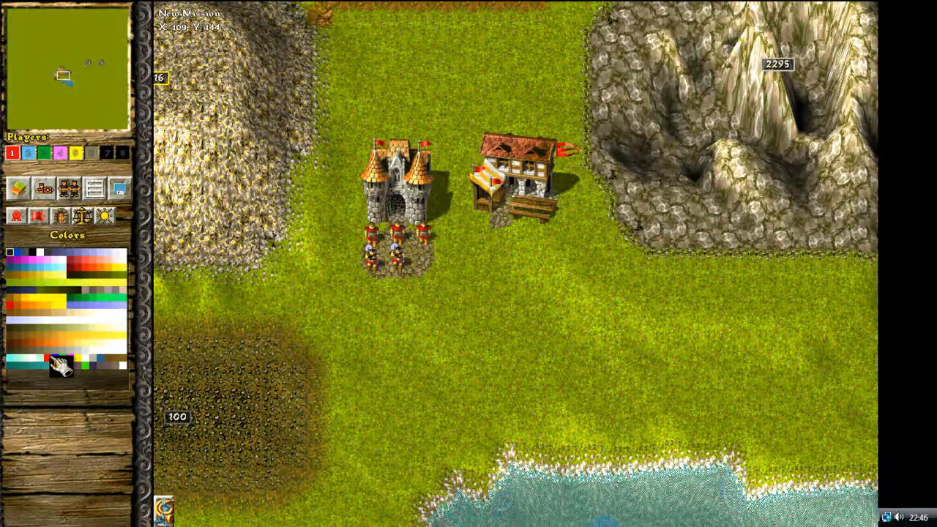
click(57, 360)
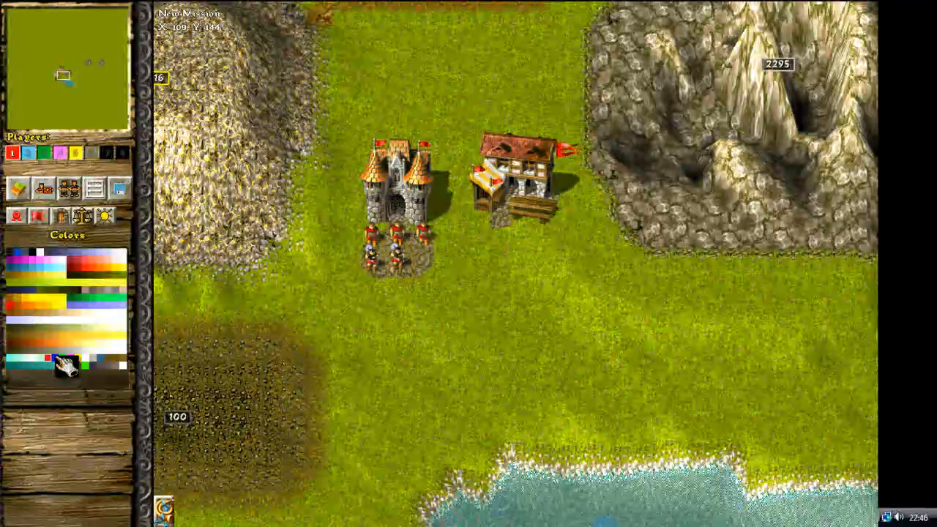
click(49, 358)
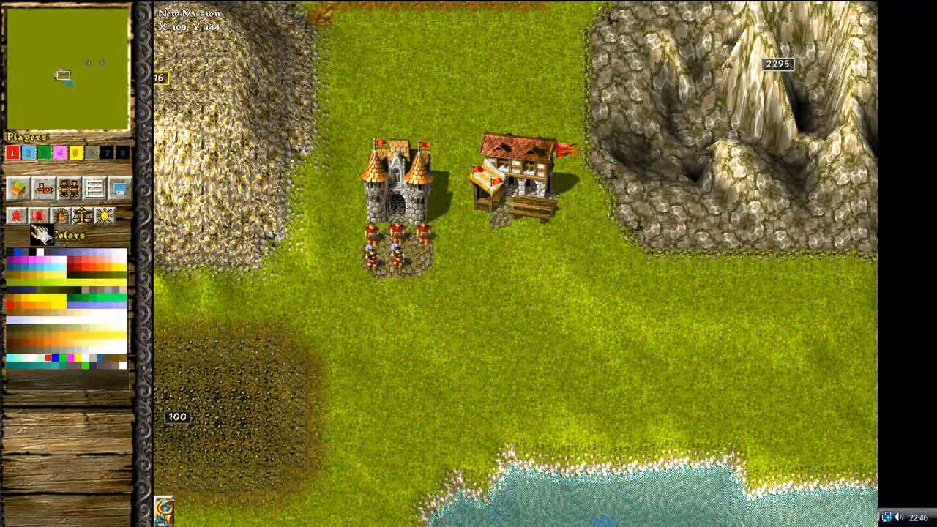
click(28, 153)
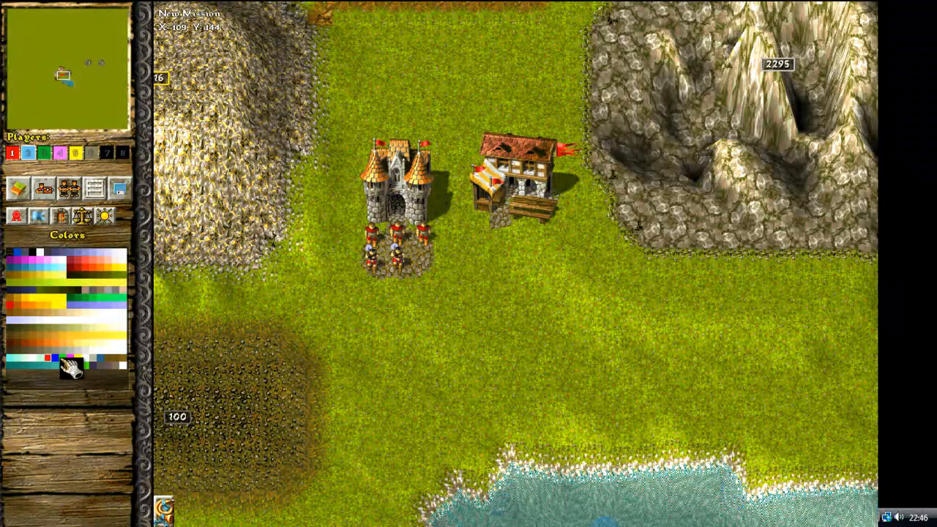
click(44, 153)
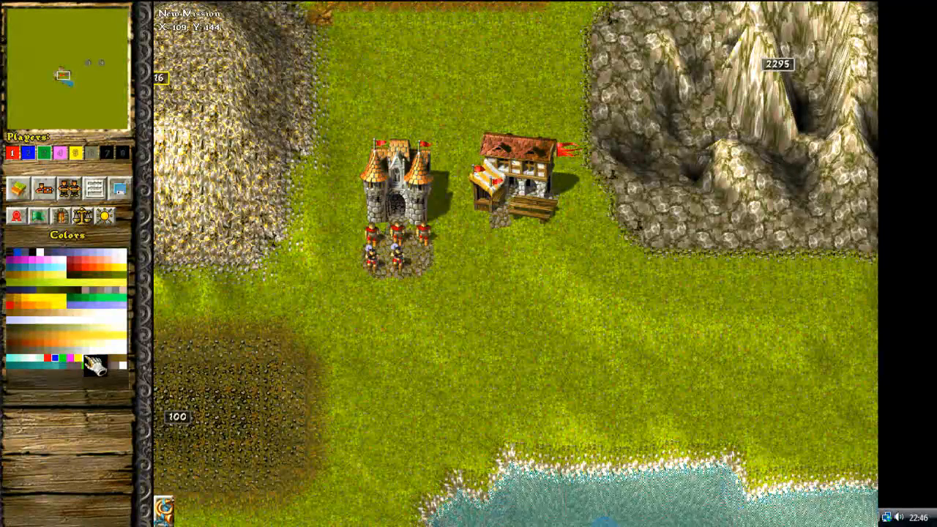
click(60, 153)
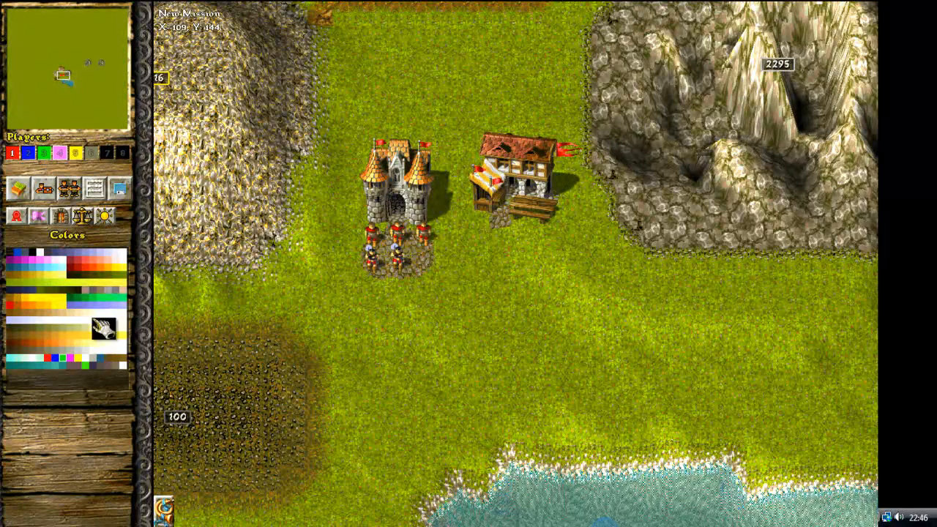
click(75, 153)
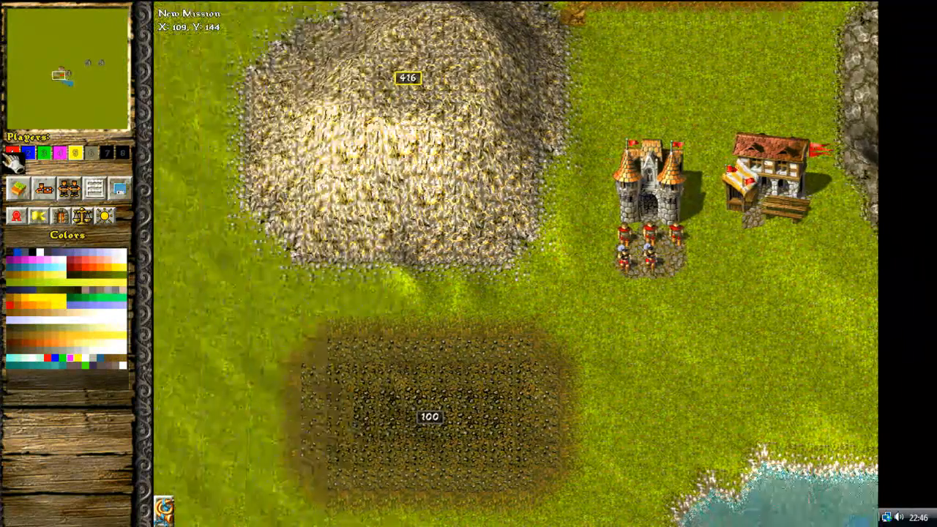
- Change the block/release setting of the marketplace to released for player 1
click(12, 154)
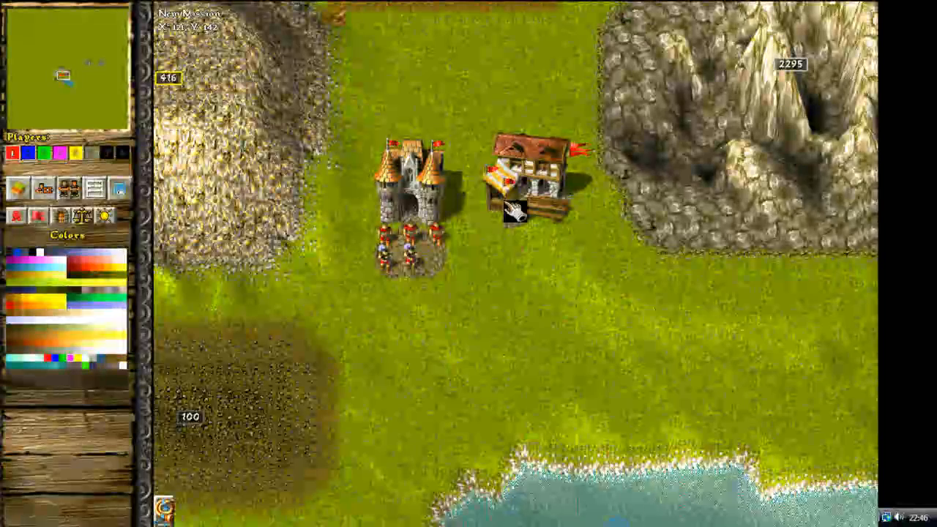
click(63, 218)
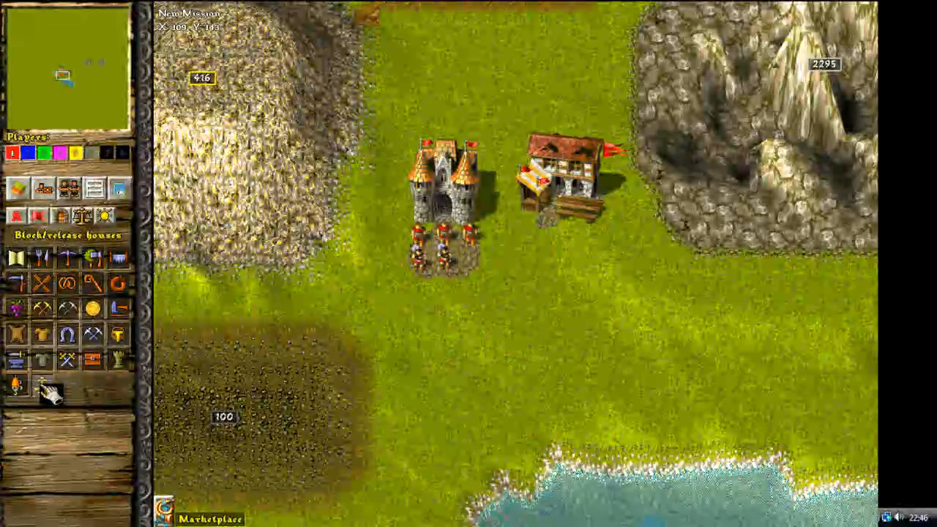
click(43, 387)
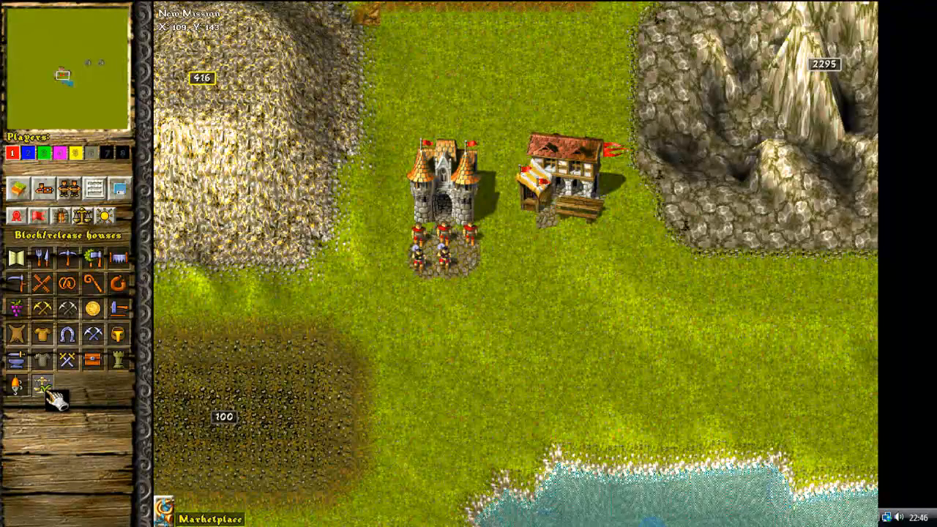
- Remove the red-roofed building beside the storehouse from player 1's village
key(Right)
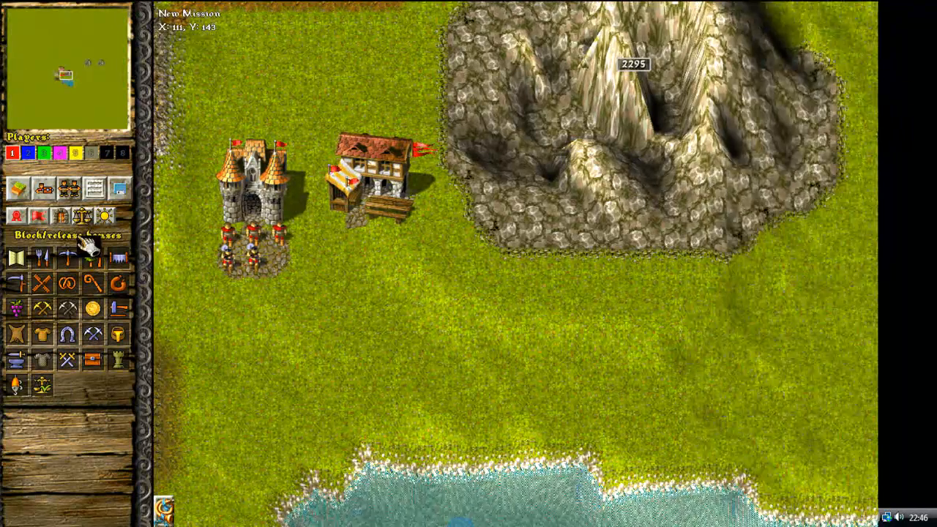
key(Left)
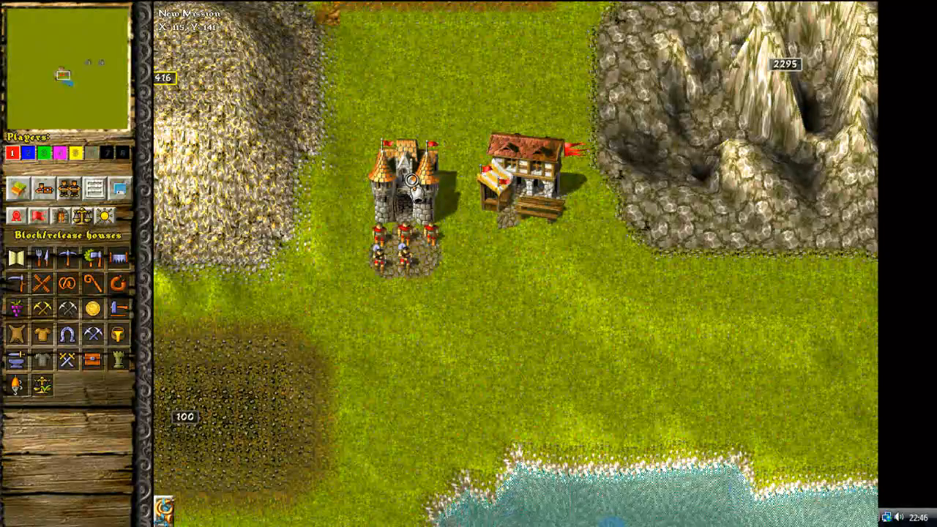
click(412, 179)
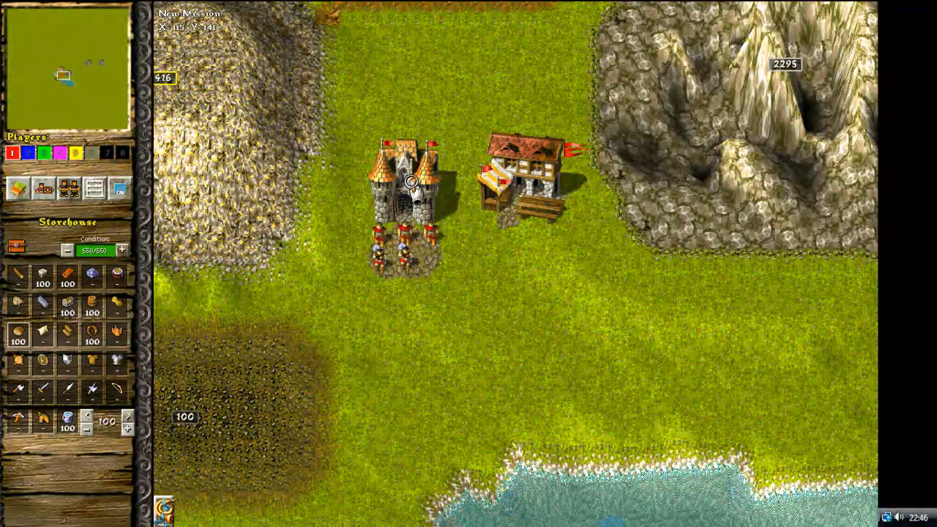
click(44, 188)
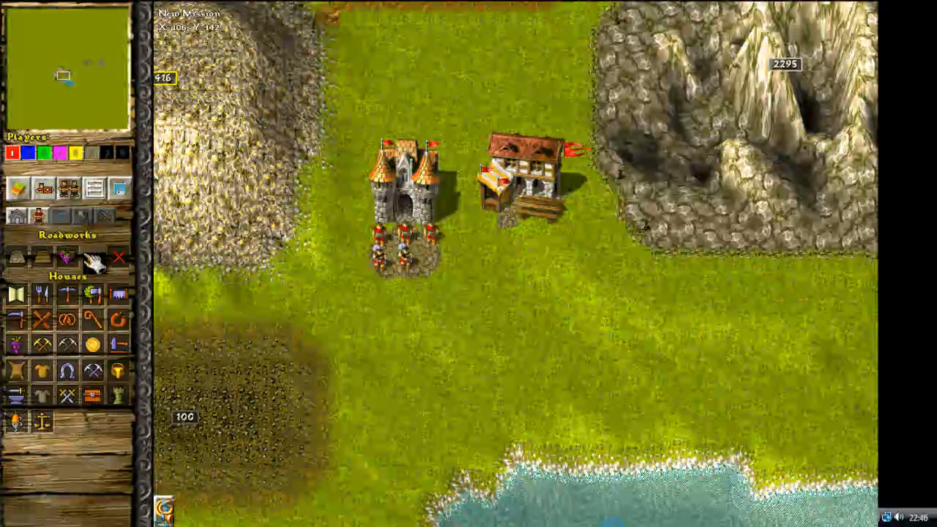
click(119, 257)
click(539, 211)
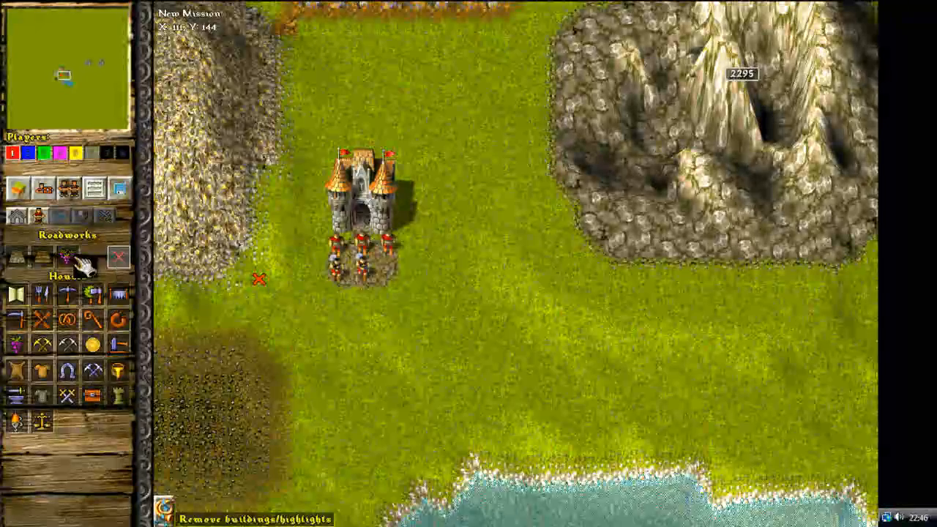
click(17, 257)
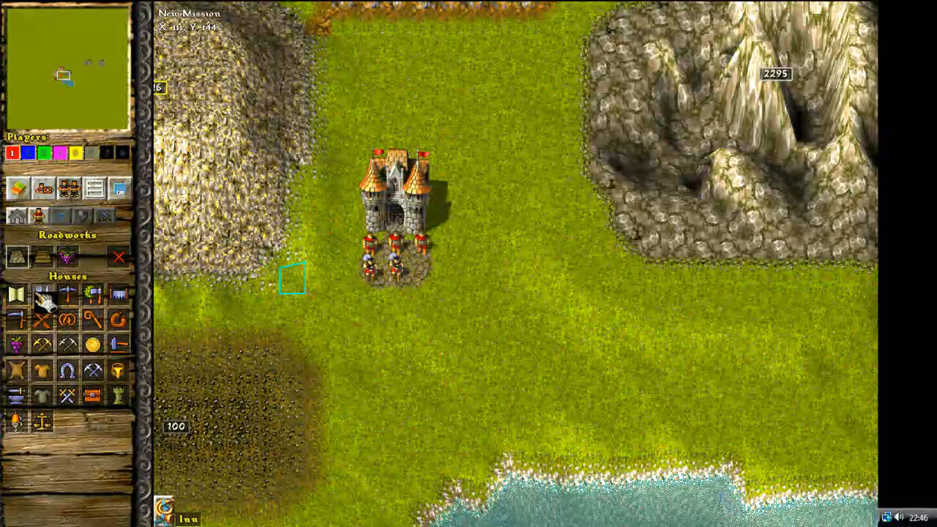
click(69, 195)
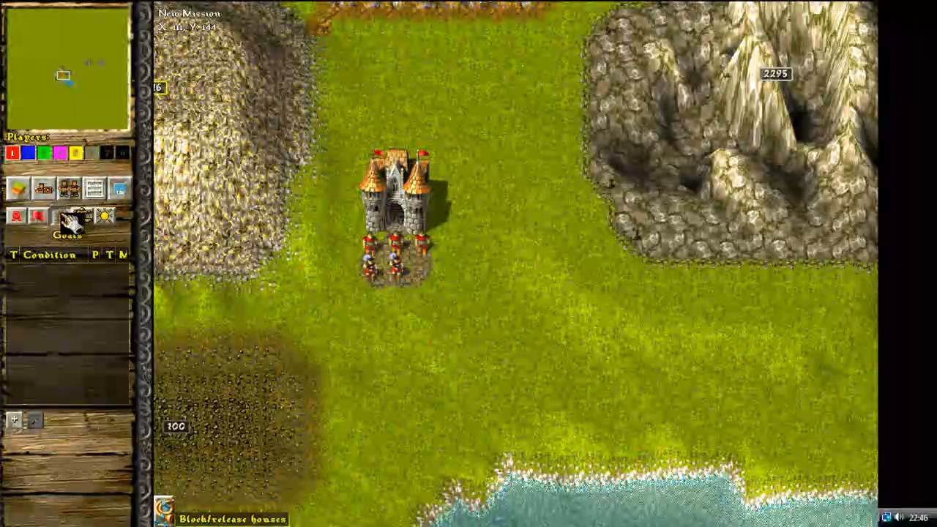
click(65, 218)
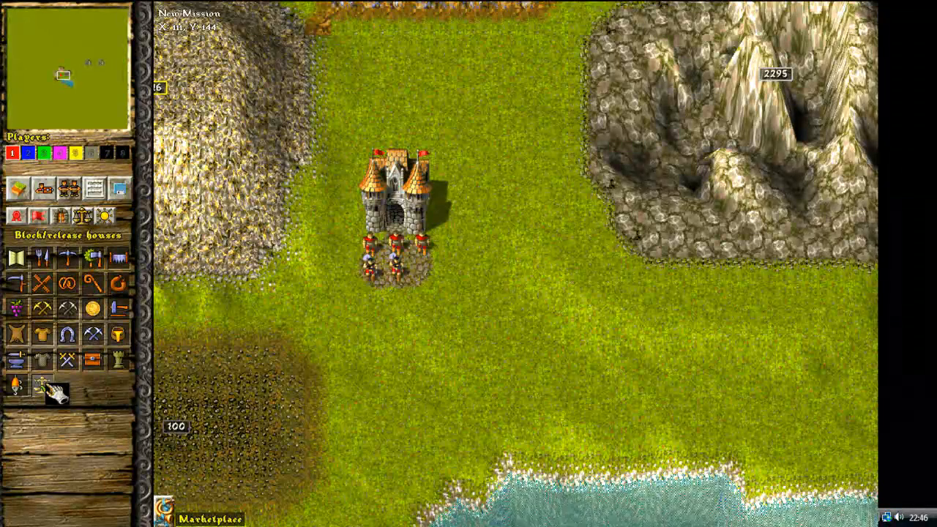
- Set player 1's mission-start screen center on the storehouse entrance at 115;142 and jump to that location
click(108, 221)
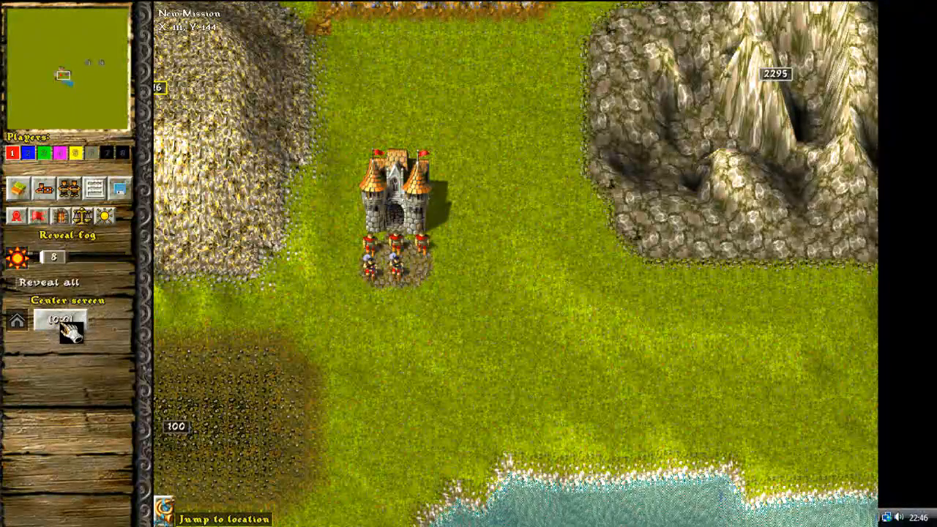
click(66, 322)
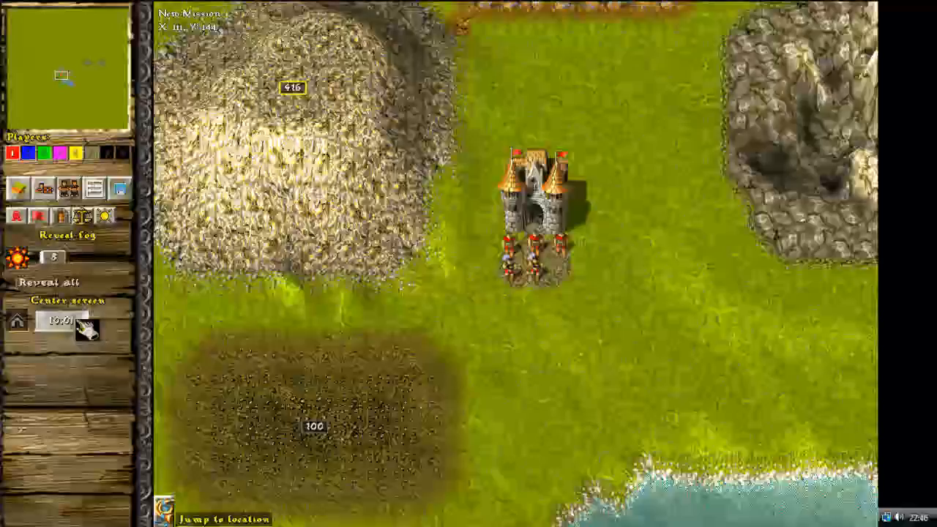
click(82, 324)
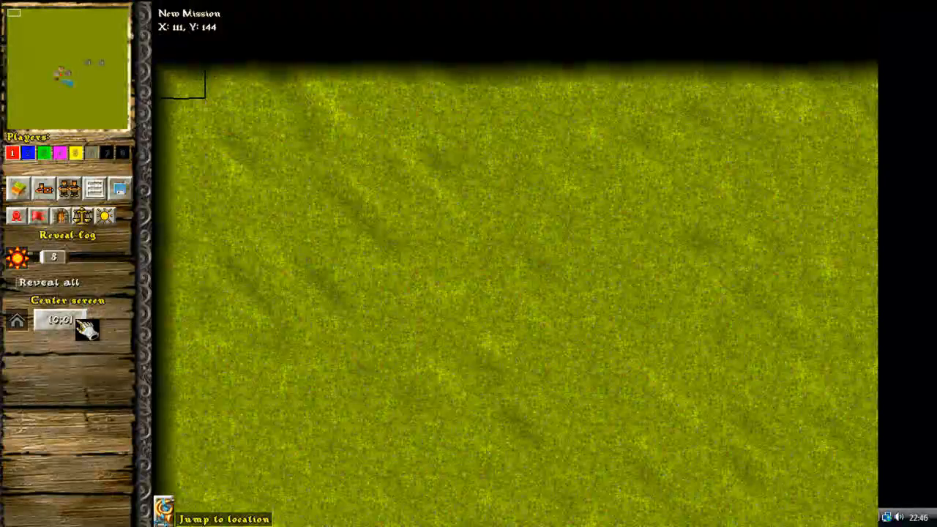
click(65, 79)
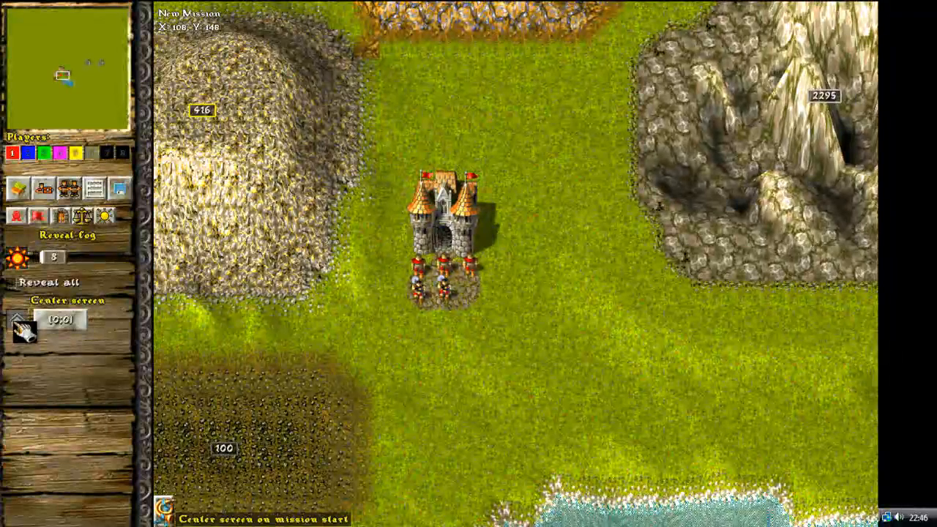
click(22, 328)
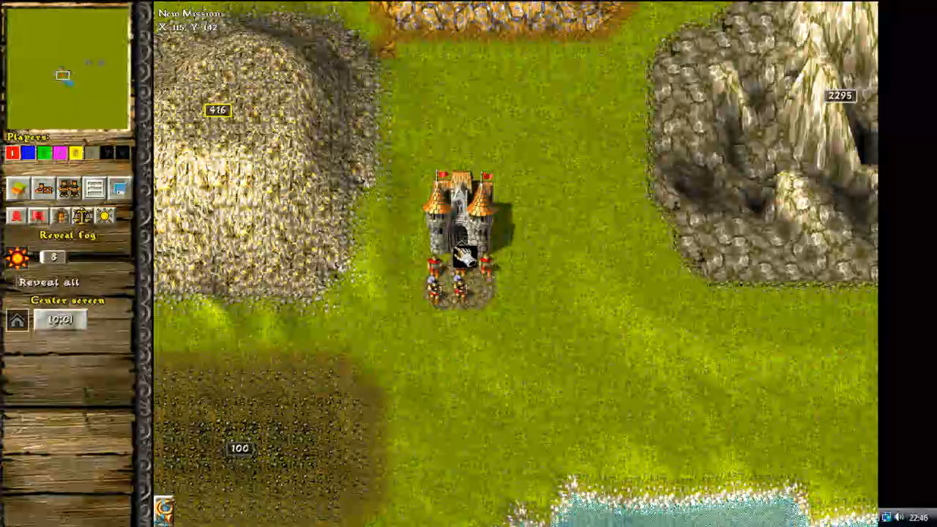
click(458, 267)
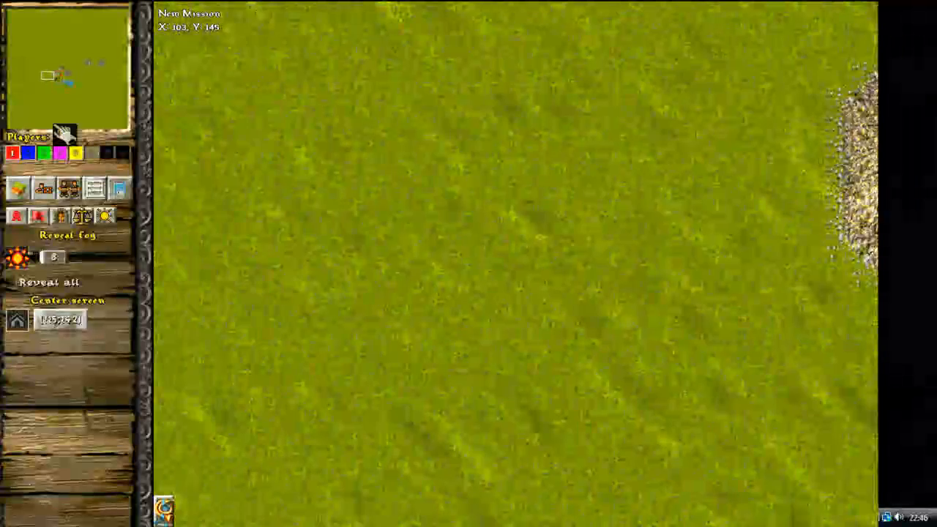
click(71, 320)
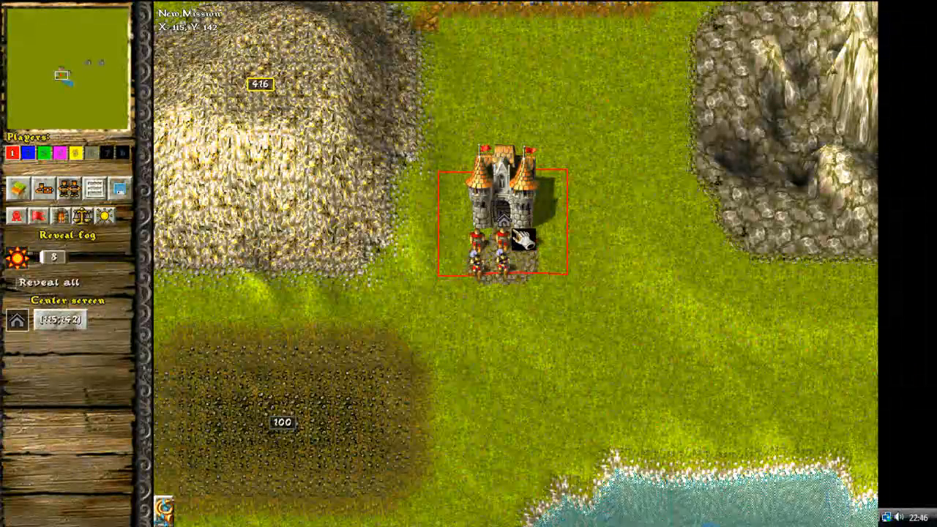
- Set player 2's mission-start screen center on open grass in the northern part of the map and jump to it
click(27, 153)
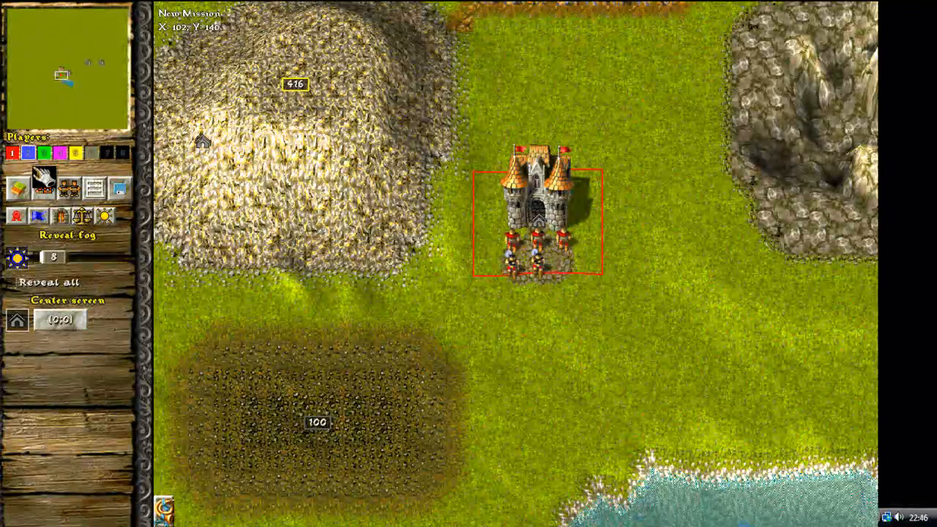
click(60, 319)
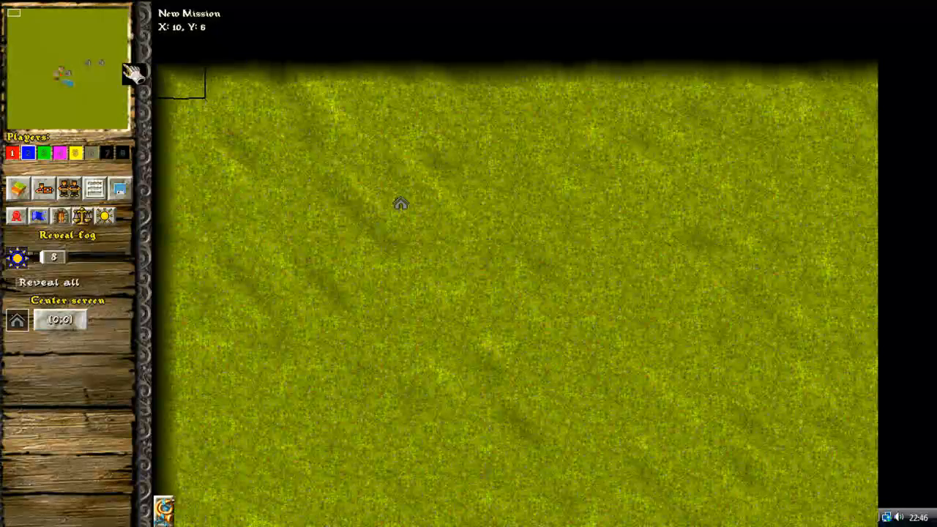
click(79, 42)
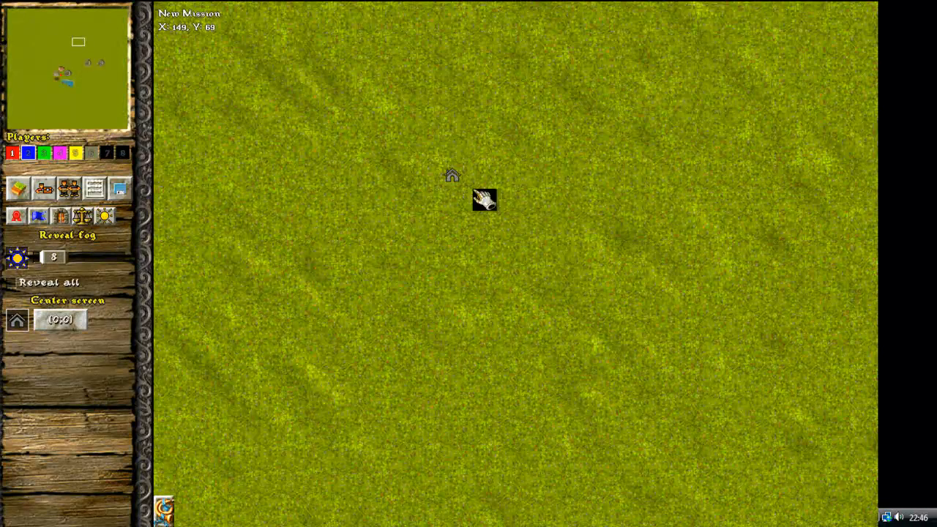
click(490, 244)
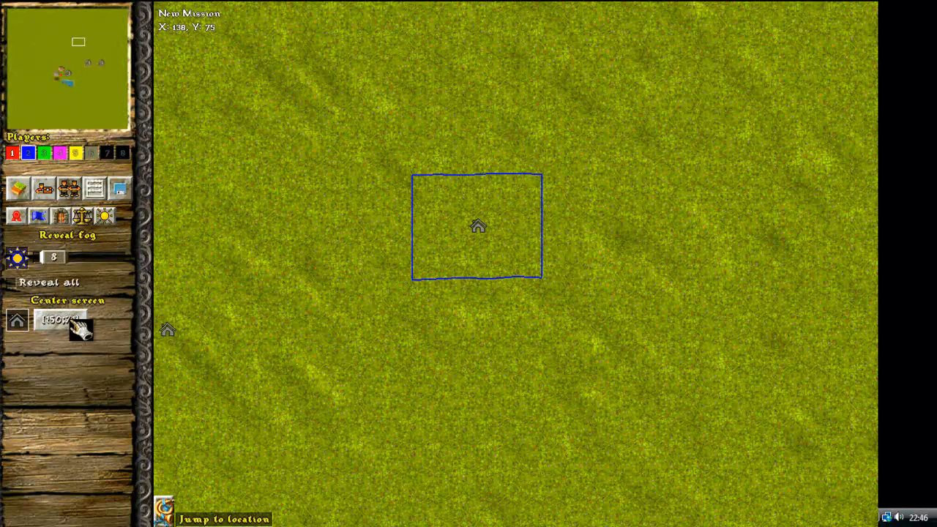
click(81, 328)
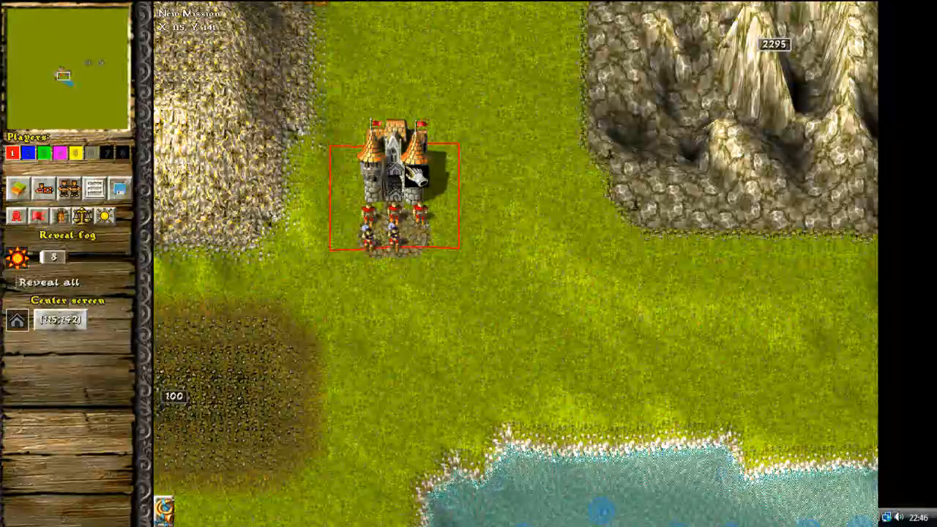
- Place a storehouse for player 2 at that player's mission-start screen center in the northern part of the map
click(27, 155)
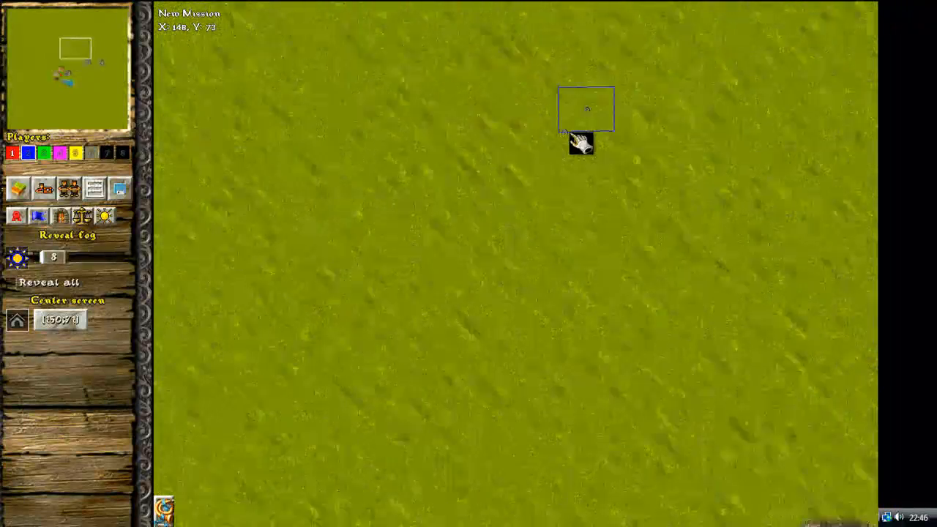
scroll(448, 322, up, 3)
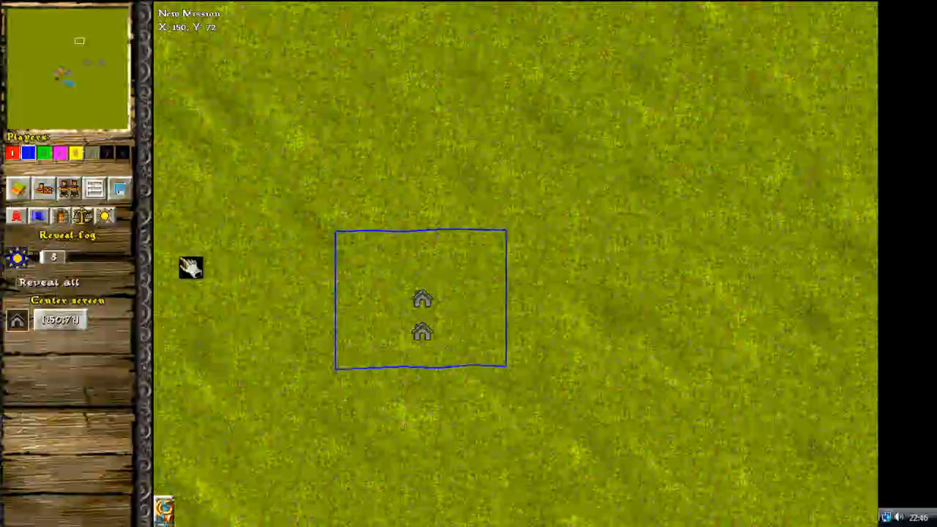
click(43, 188)
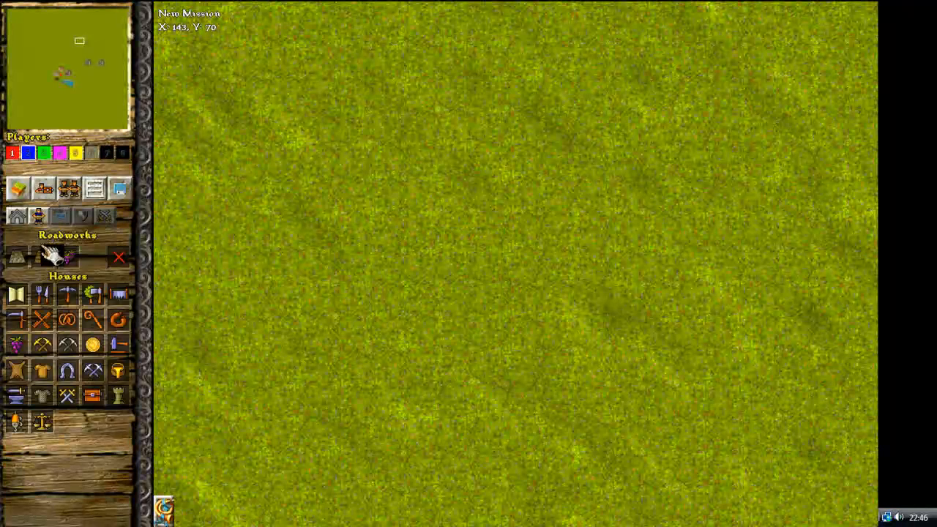
click(93, 399)
click(479, 285)
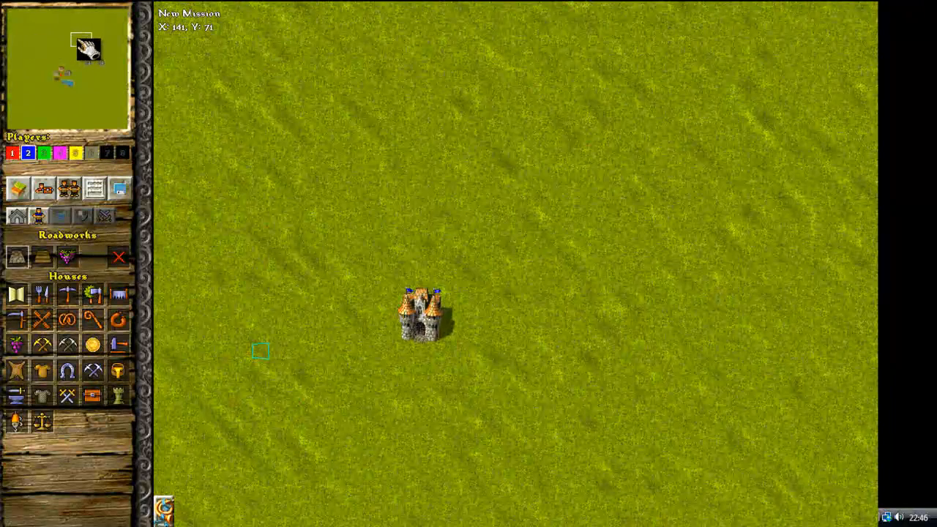
click(63, 75)
scroll(717, 299, up, 6)
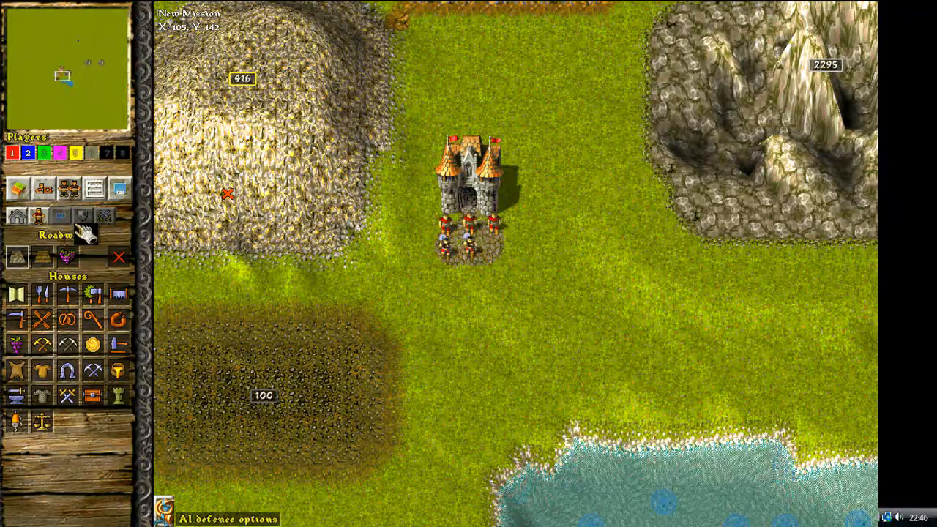
click(110, 189)
click(77, 187)
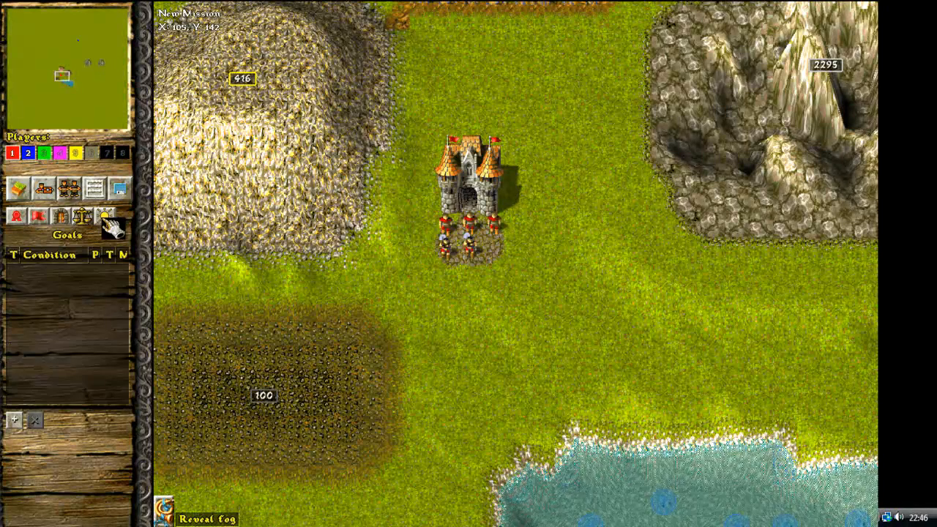
click(102, 215)
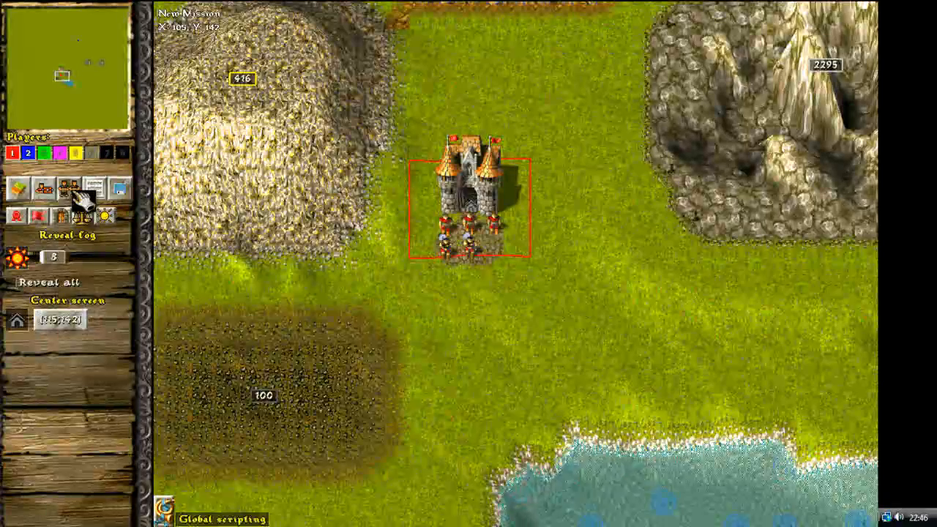
- Set the mission mode to Tactic in the mission's global settings
click(95, 191)
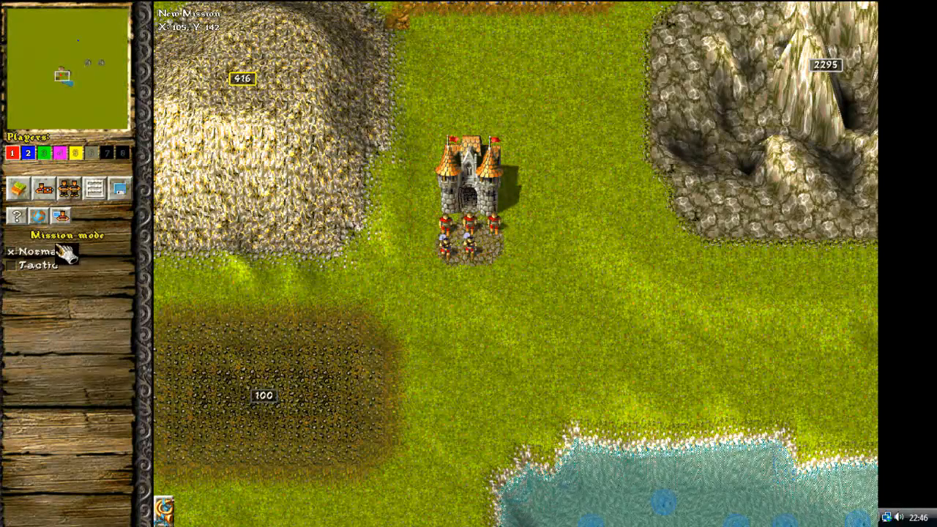
click(42, 267)
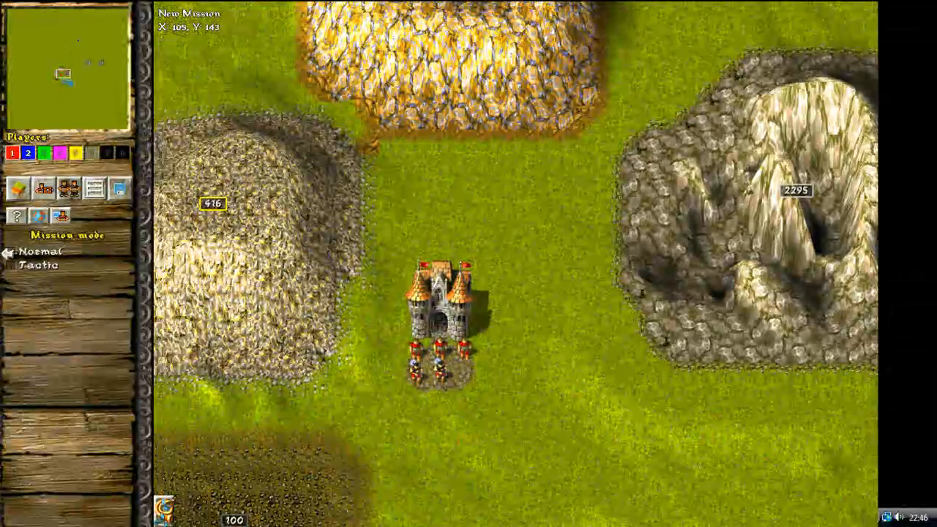
key(Right)
key(Down)
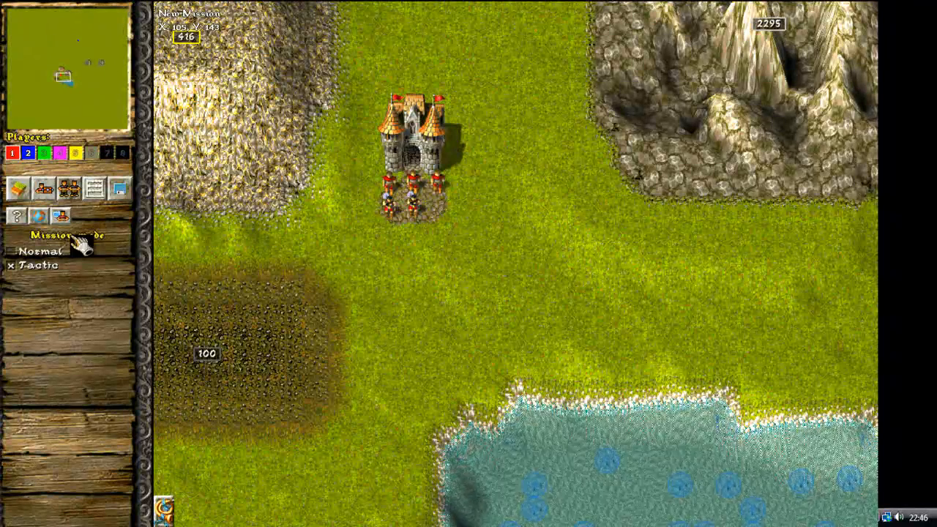
- Mark player 2 as a computer-controlled (AI) player in the mission's player types
click(38, 216)
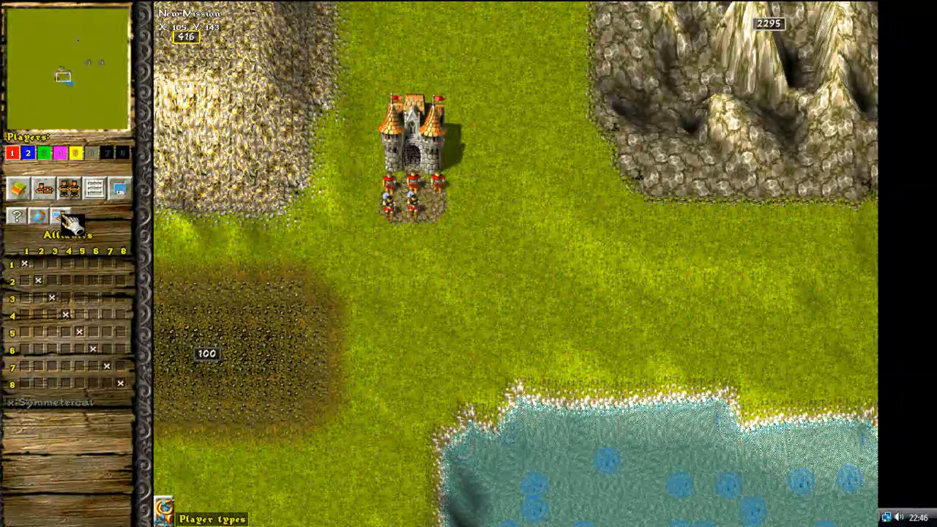
click(61, 217)
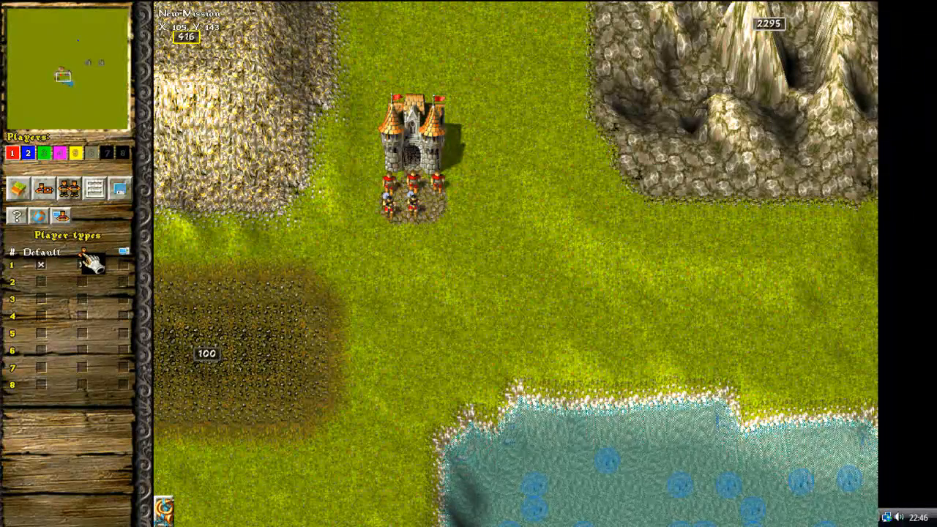
click(123, 265)
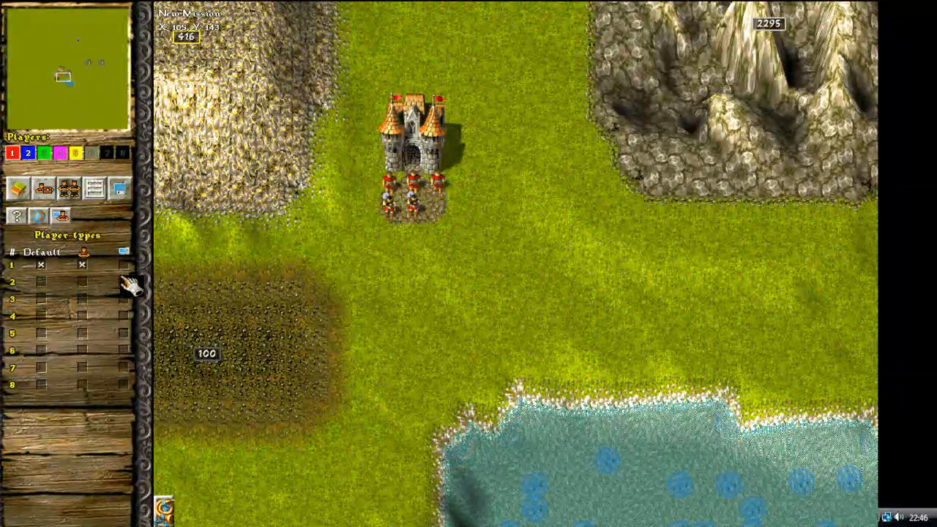
click(123, 283)
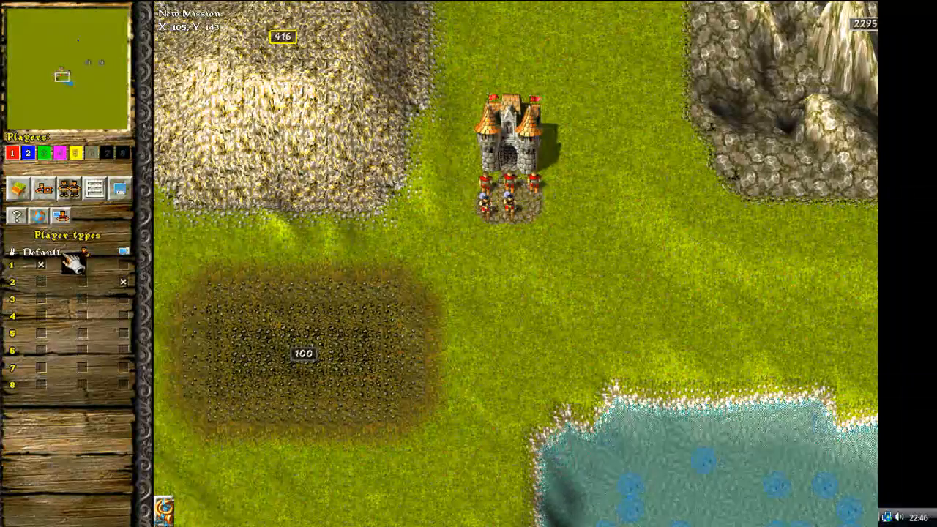
click(82, 43)
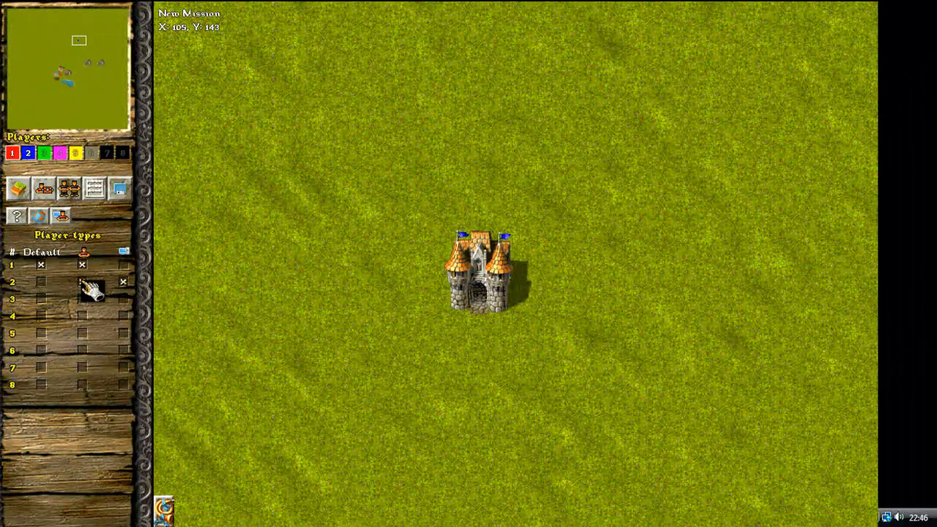
click(123, 282)
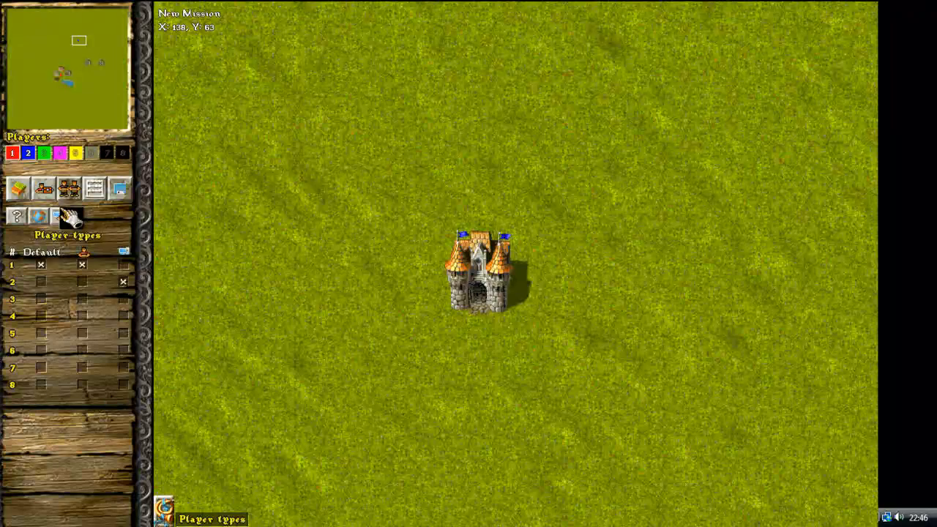
click(123, 282)
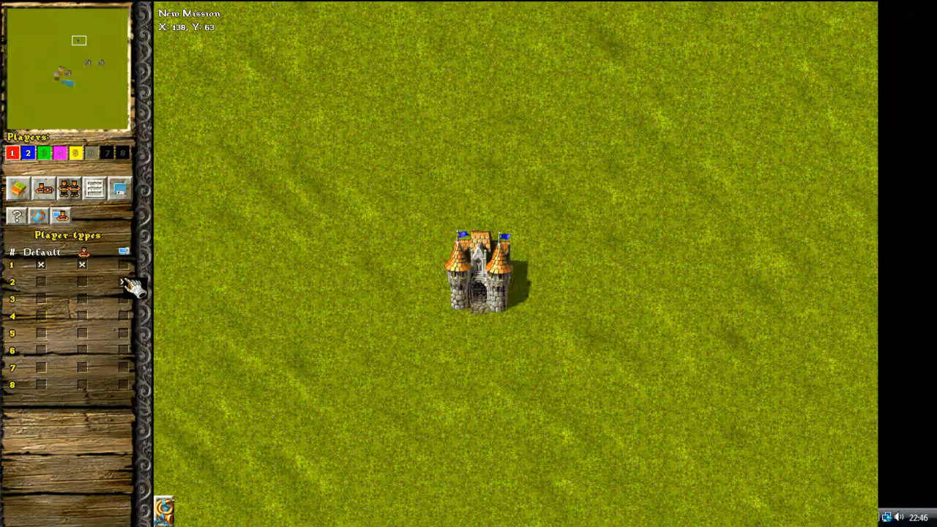
- Show the AI settings of player 2
click(69, 189)
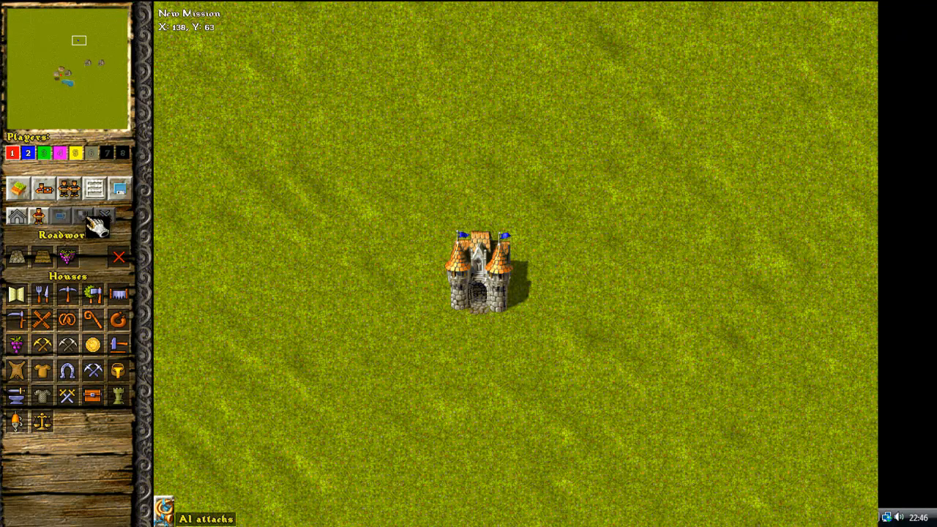
click(29, 154)
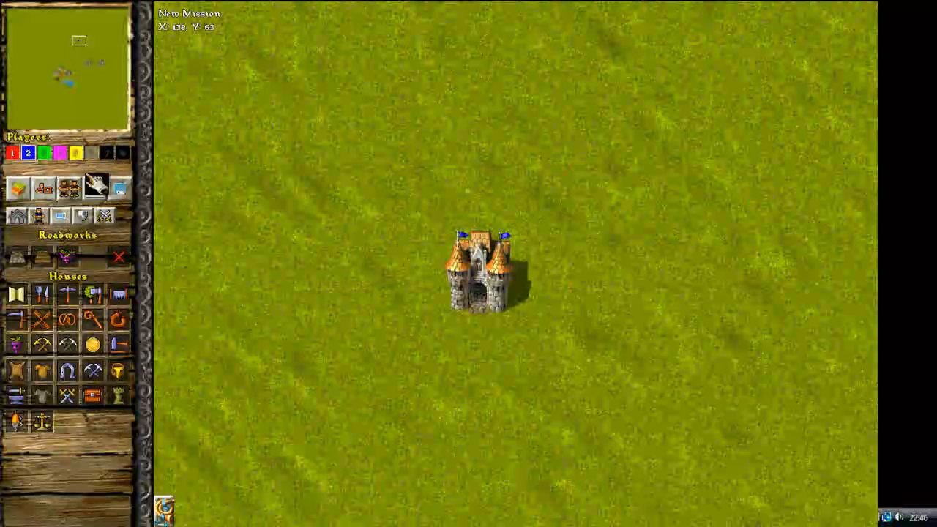
click(61, 217)
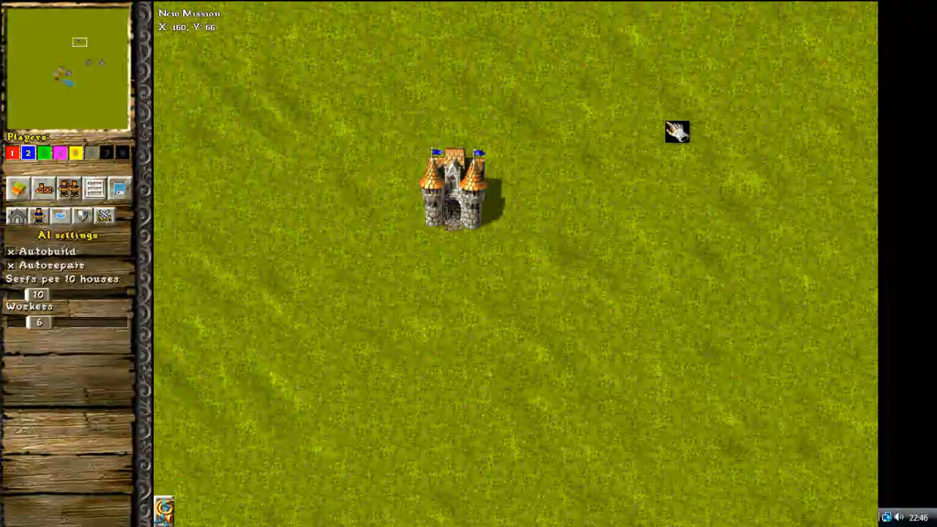
- Lower the condition of player 2's storehouse and restore it to 550/550
click(481, 162)
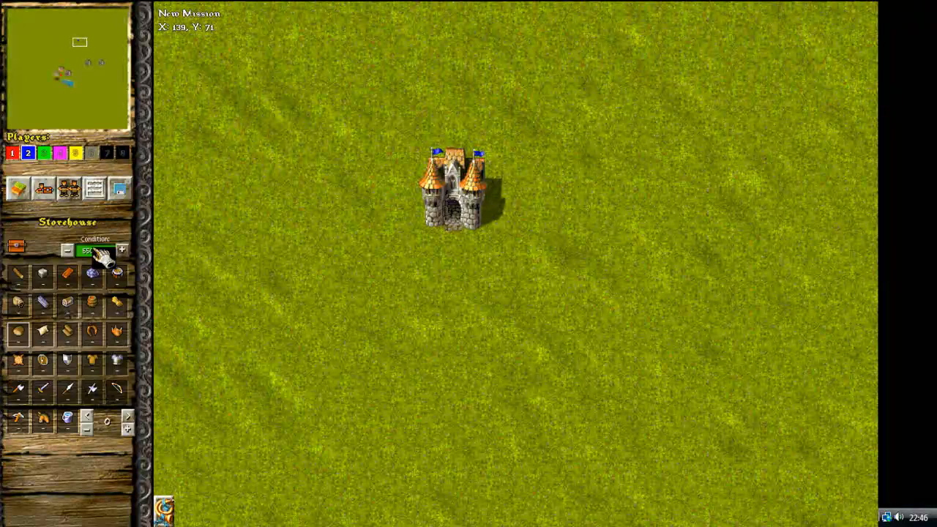
click(68, 250)
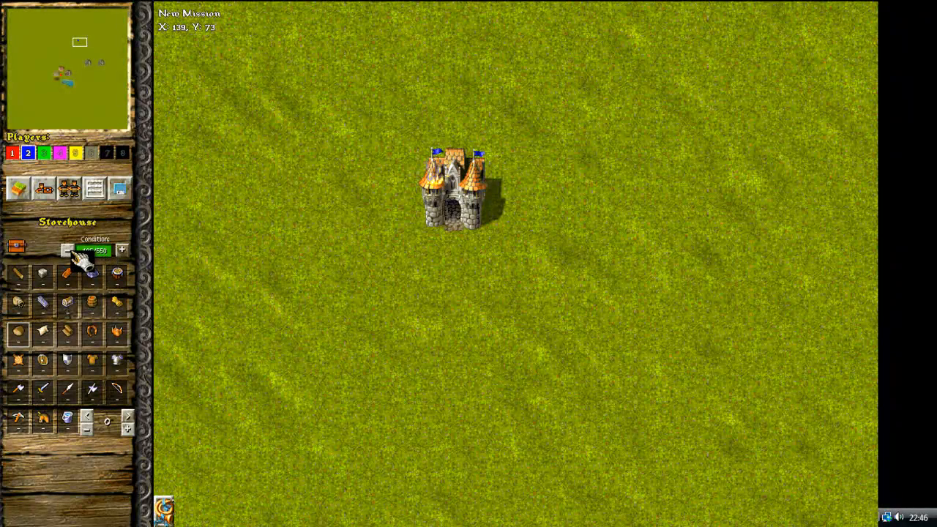
click(123, 252)
click(122, 252)
click(123, 252)
click(122, 252)
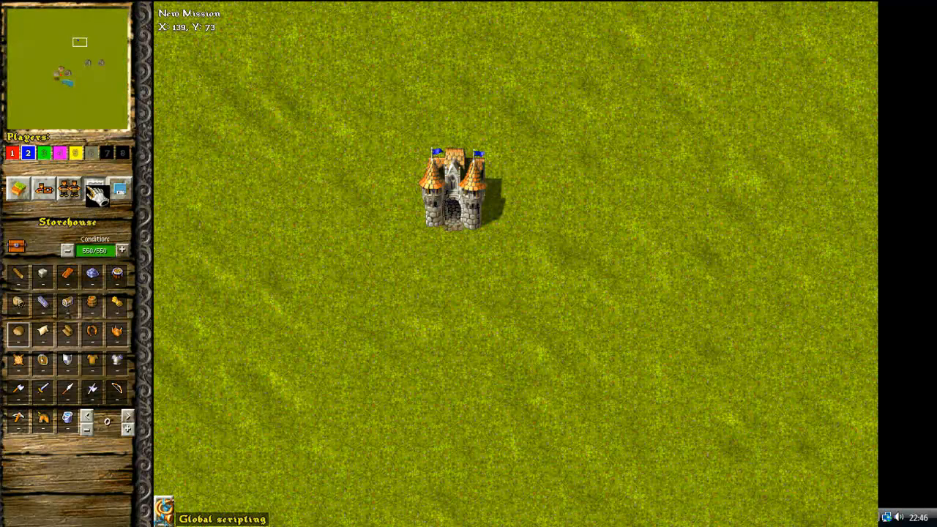
- Set player 2's AI to 15 serfs per 10 houses and 12 workers
click(95, 190)
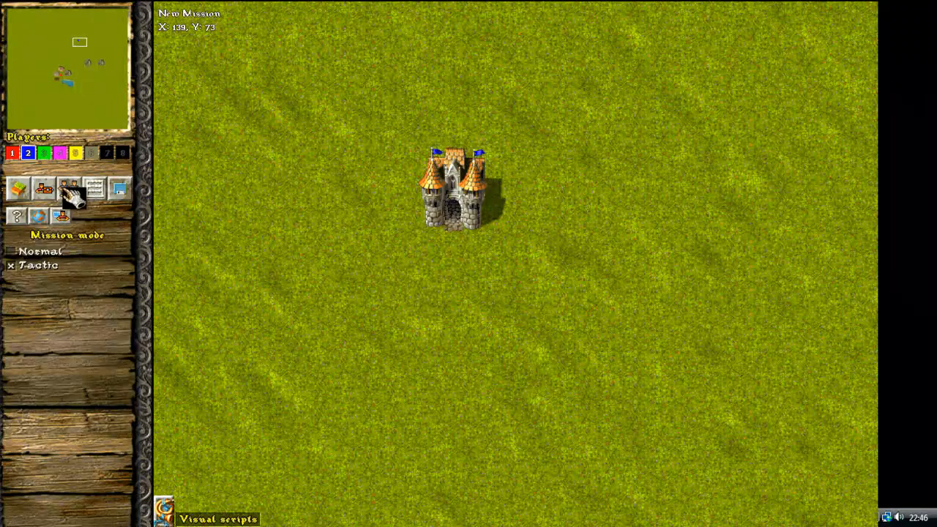
click(67, 192)
click(63, 221)
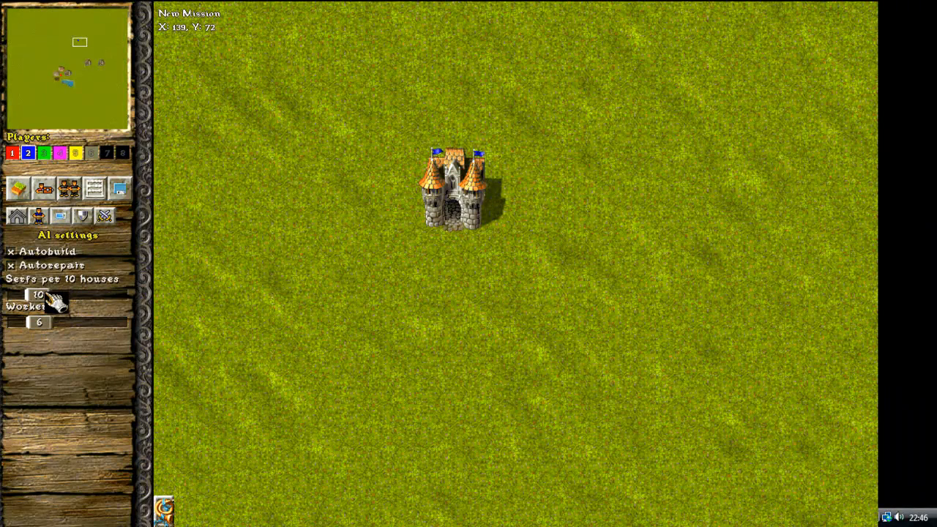
drag(47, 294, 48, 294)
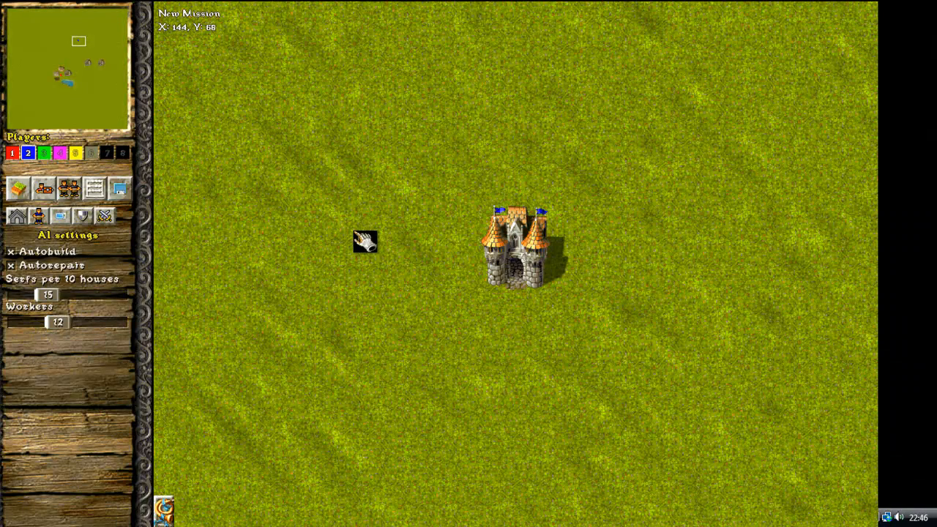
- Enable Autodefence for player 2 and place three AI defence positions northeast, southeast and northwest of its storehouse
click(95, 228)
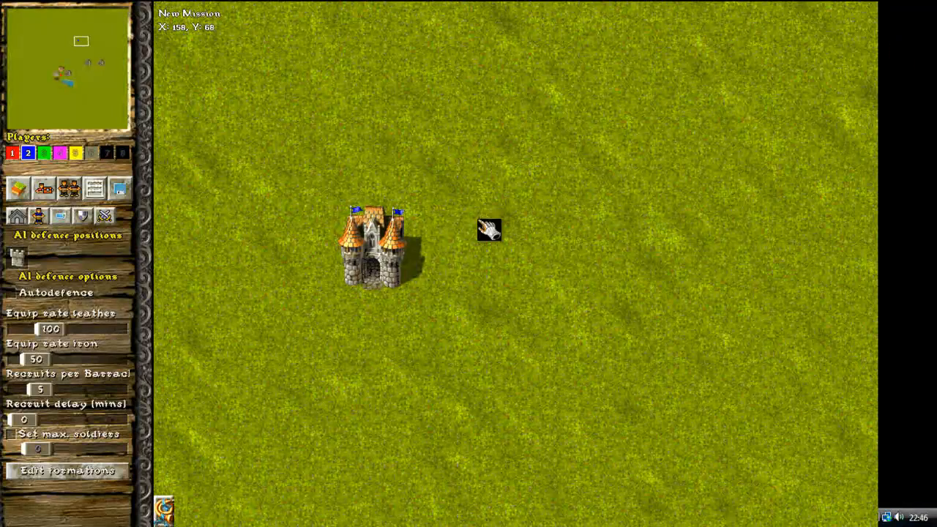
click(62, 296)
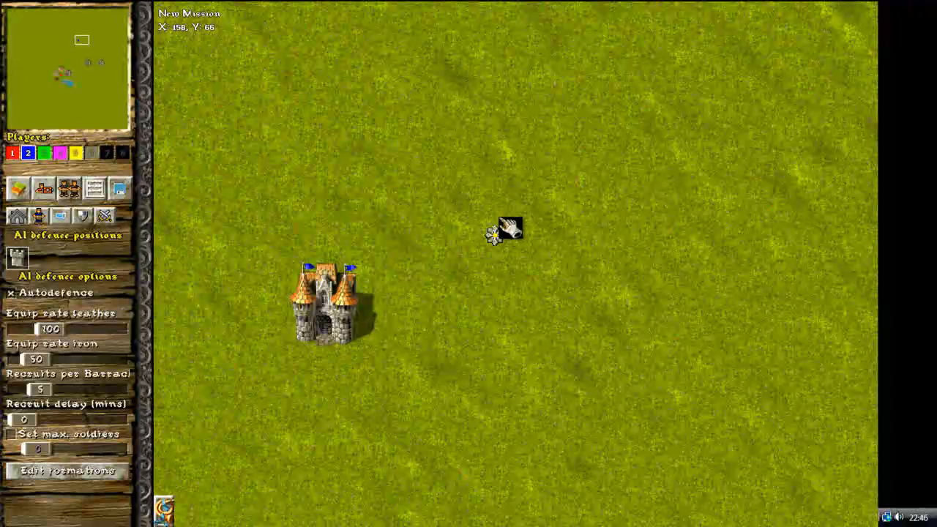
click(501, 127)
click(505, 215)
click(273, 228)
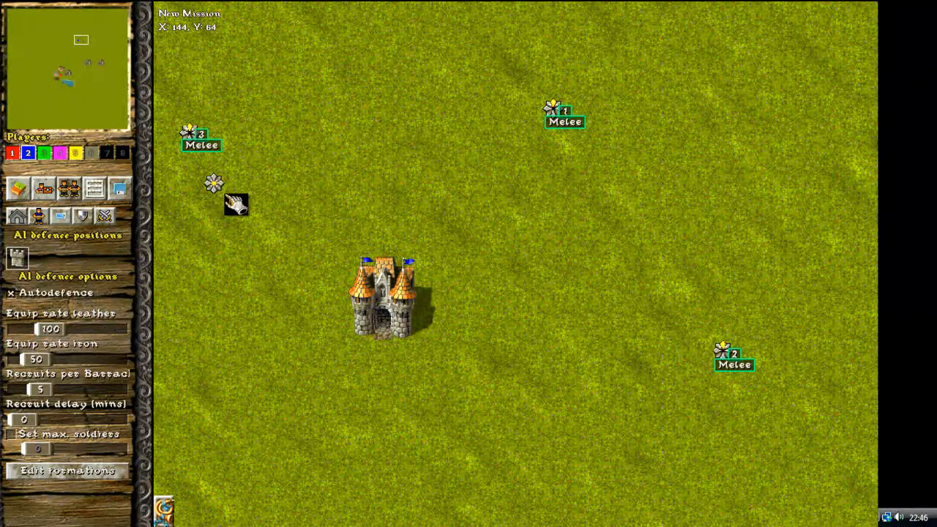
- Set the troop type of the AI defence position northwest of player 2's storehouse to Antihorse
click(185, 136)
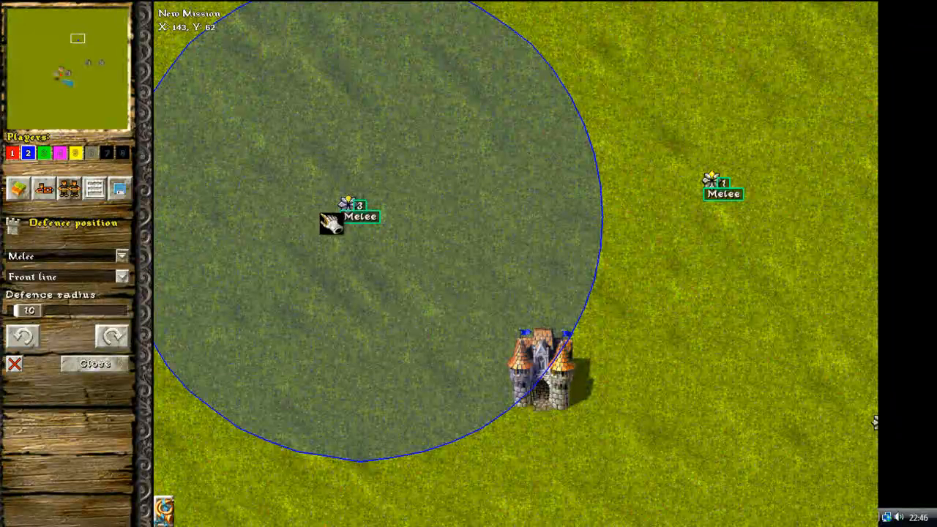
click(126, 257)
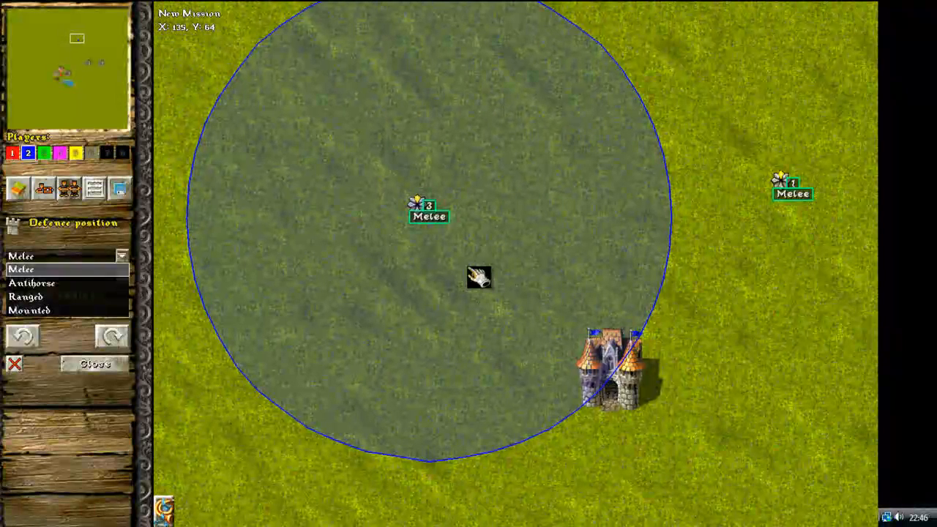
click(56, 284)
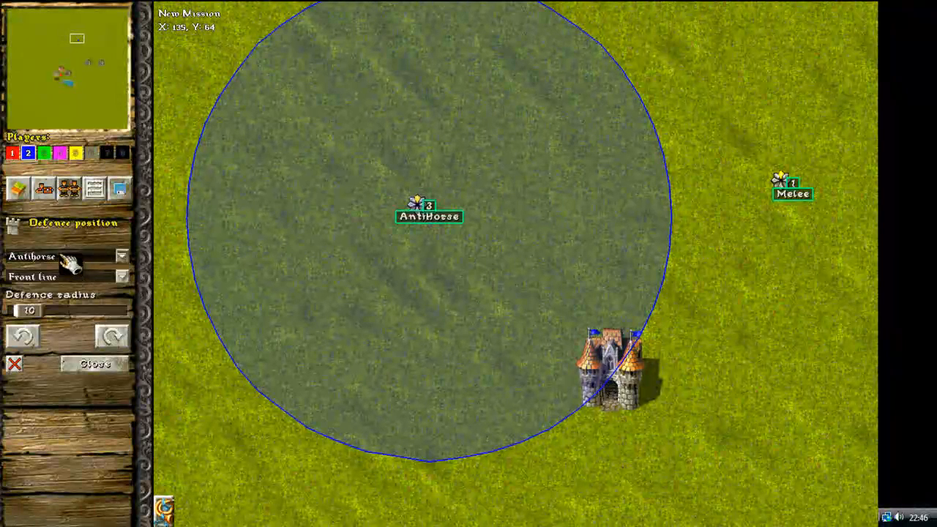
click(65, 258)
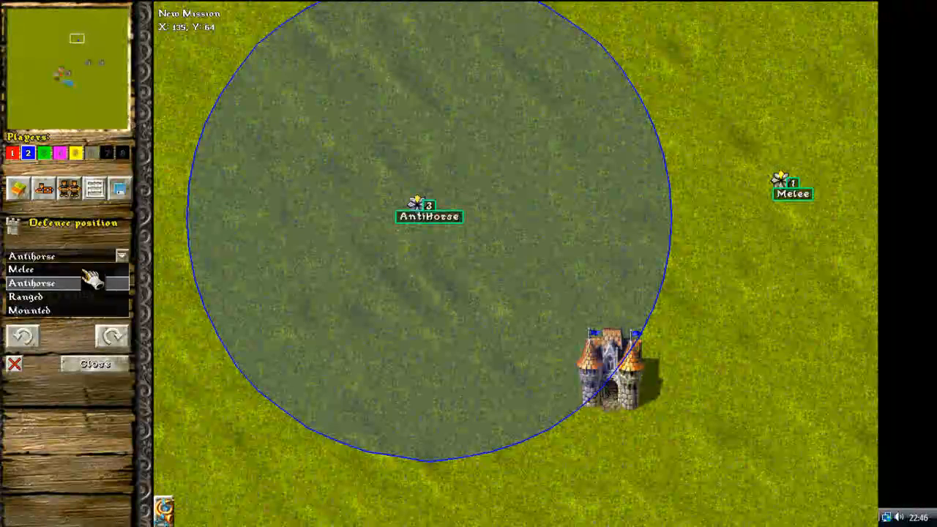
click(83, 254)
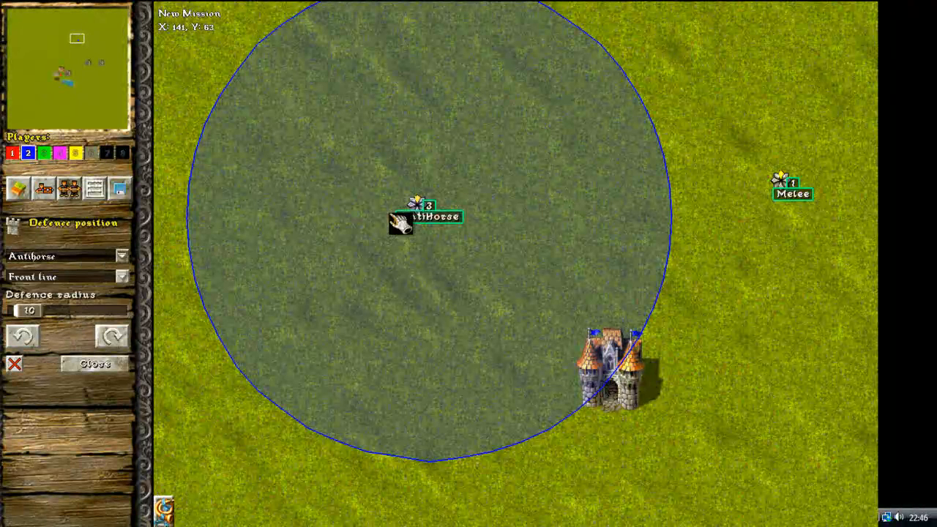
- Try the Back line setting on the Antihorse defence position and return it to Front line
click(77, 280)
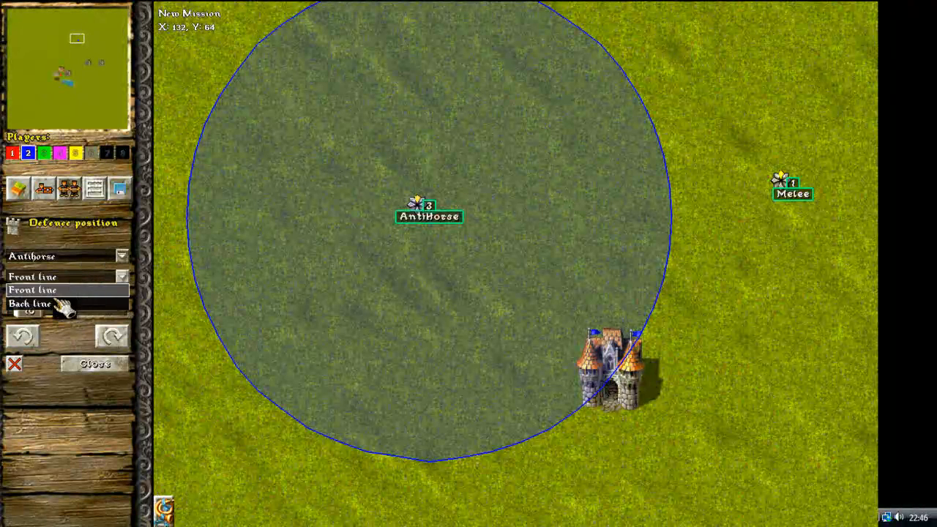
click(63, 303)
click(66, 281)
click(67, 291)
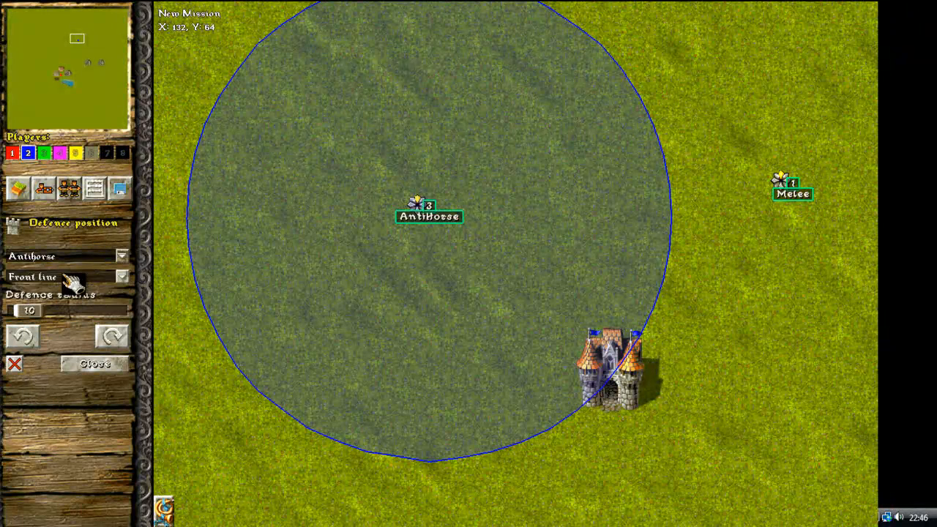
click(74, 280)
click(64, 304)
click(73, 279)
click(70, 290)
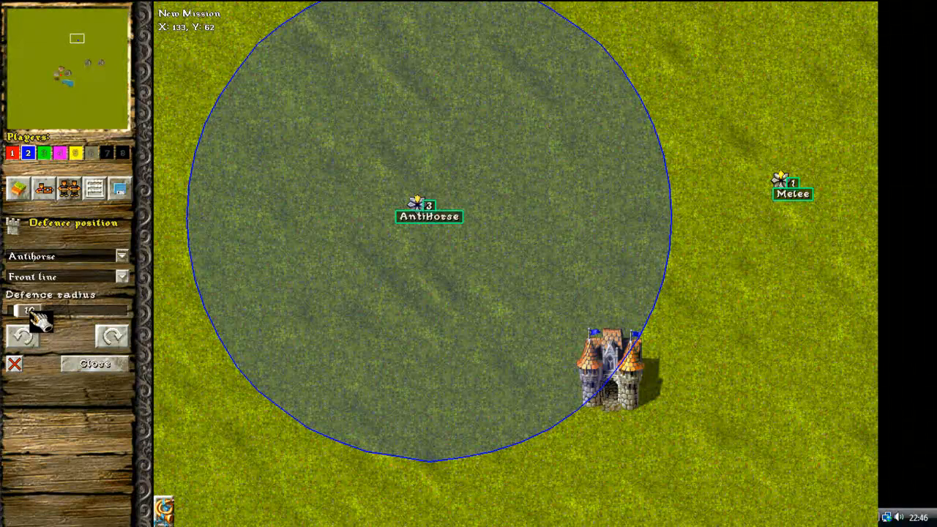
mouse_move(878, 156)
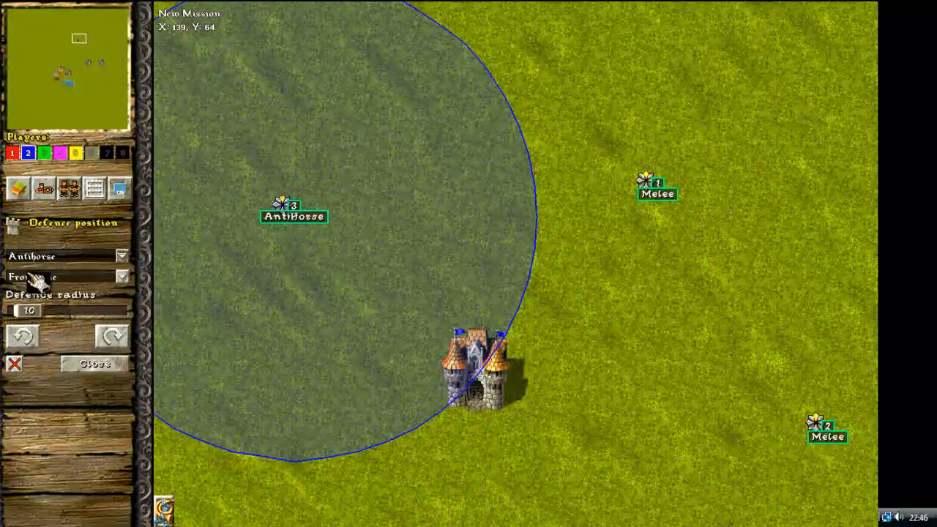
- Raise the Antihorse position's defence radius to 73, inspect its coverage on the map, and restore it to 10
mouse_move(18, 311)
mouse_down()
mouse_move(60, 312)
mouse_move(17, 310)
mouse_move(31, 312)
mouse_up()
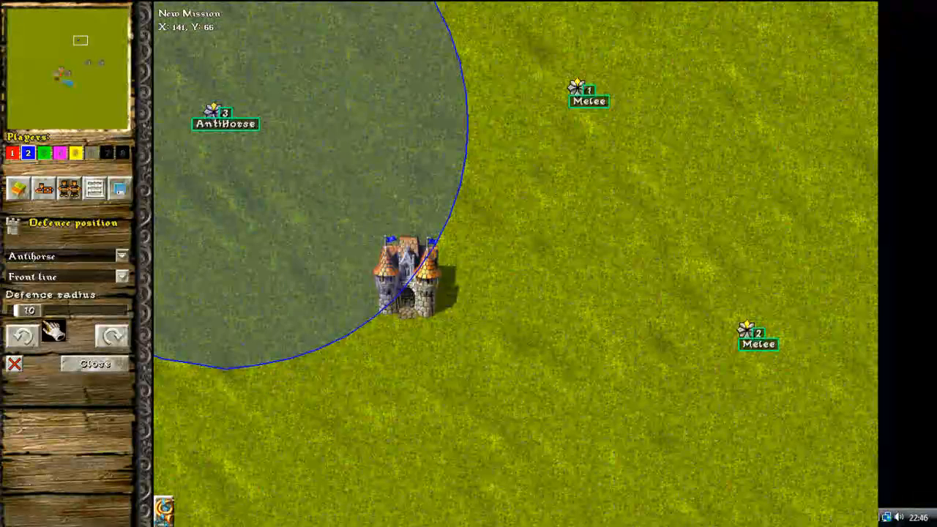
drag(32, 315, 83, 318)
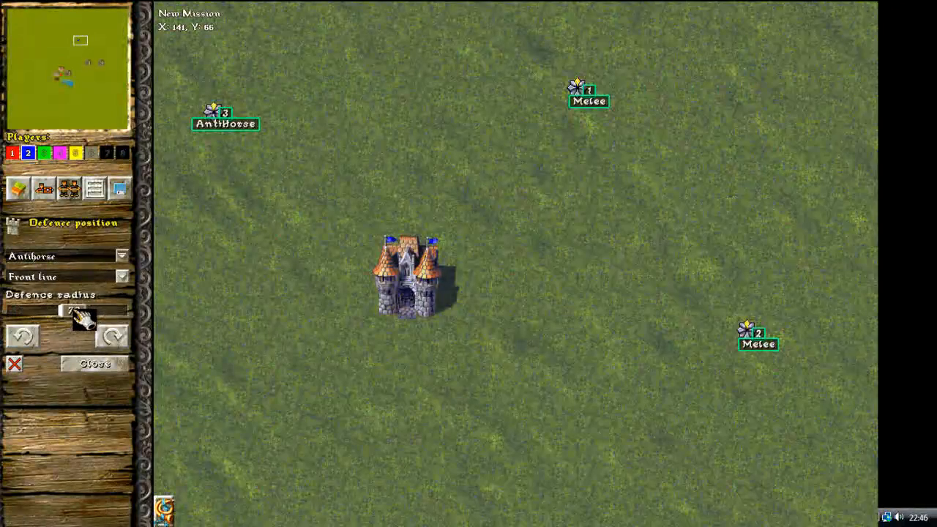
scroll(379, 198, down, 3)
scroll(358, 298, down, 3)
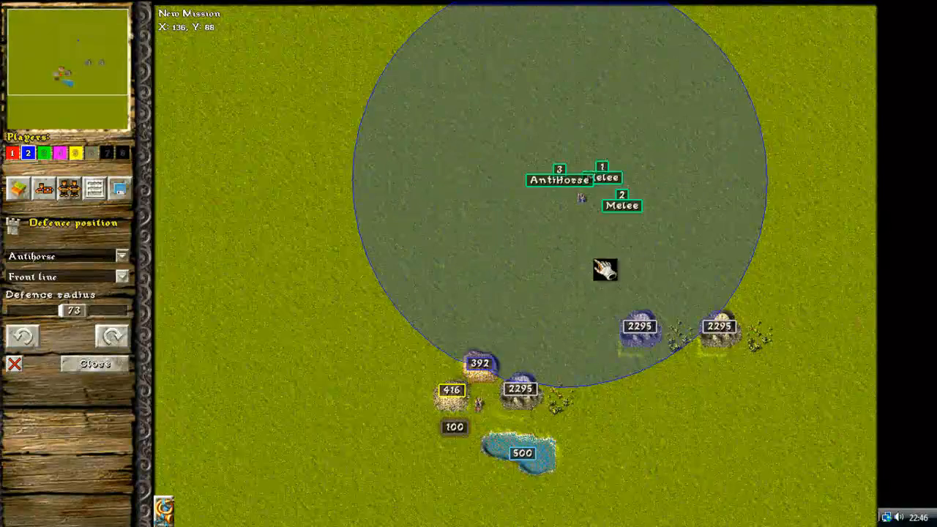
scroll(621, 212, up, 3)
scroll(560, 181, up, 2)
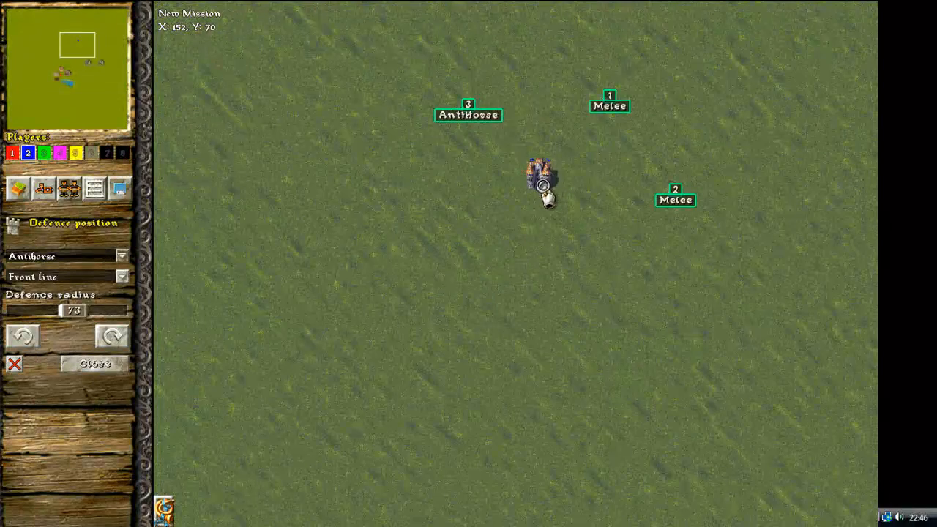
scroll(516, 198, down, 3)
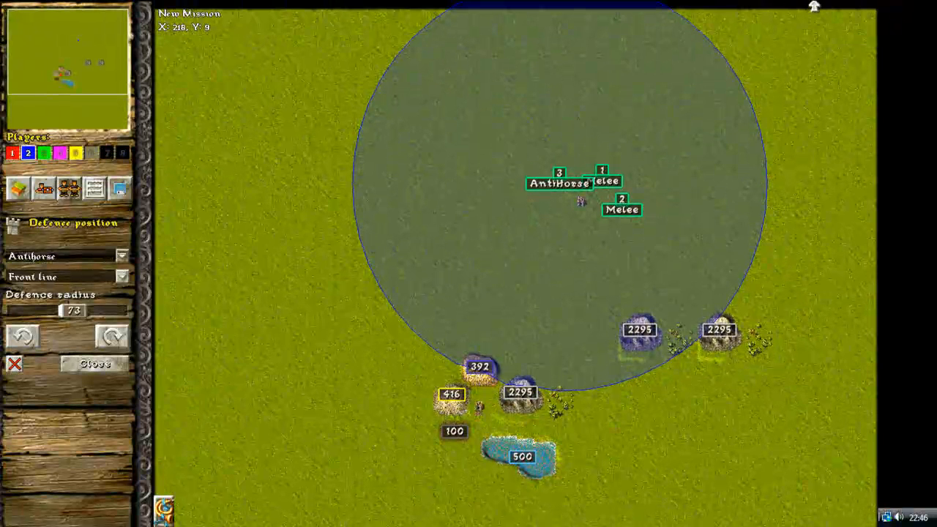
drag(71, 312, 30, 313)
scroll(597, 232, up, 6)
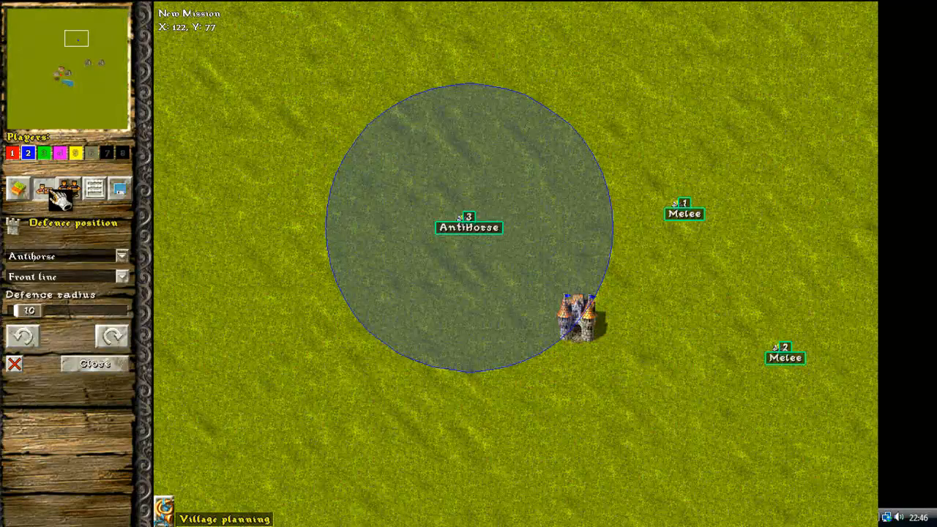
- In player 2's AI defence options, try 7 recruits per barracks and a soldier limit, then restore 5 recruits and no limit
click(48, 189)
click(83, 215)
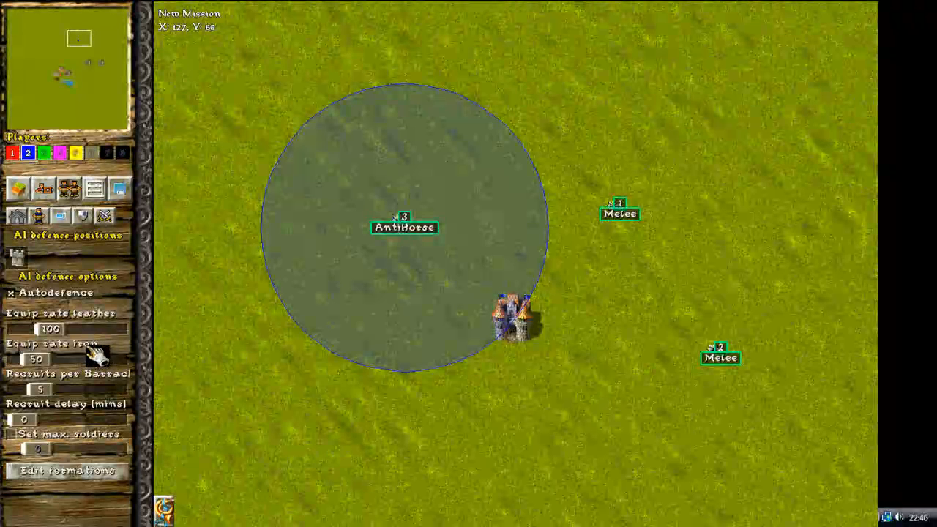
drag(64, 328, 97, 318)
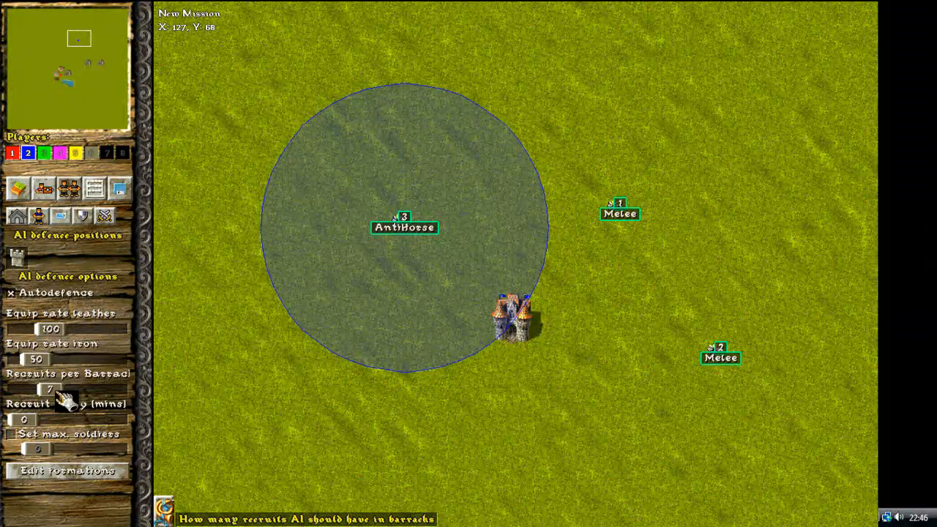
drag(69, 399, 57, 401)
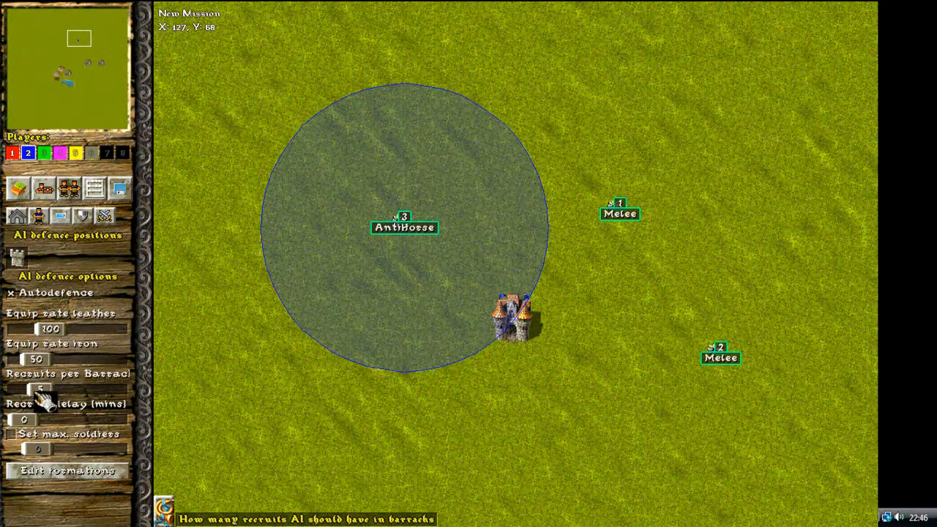
drag(44, 425, 10, 426)
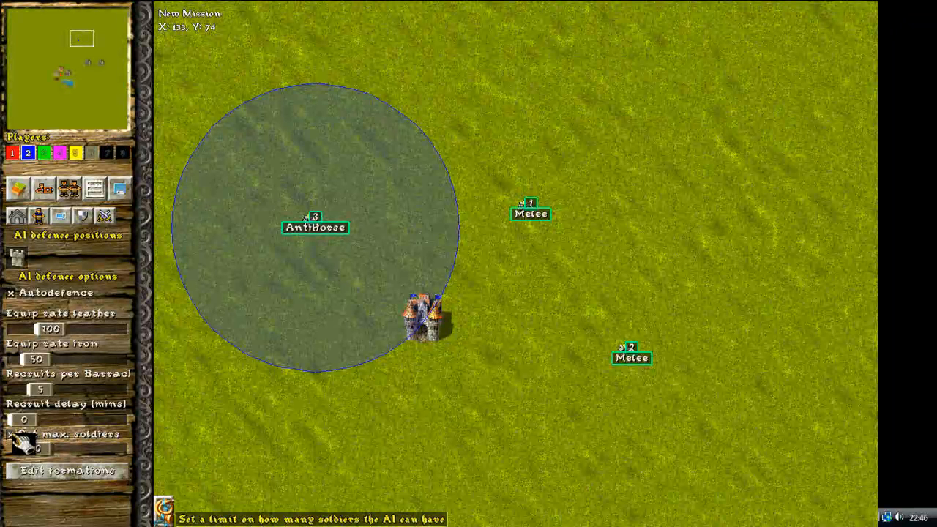
mouse_move(27, 444)
mouse_down()
mouse_move(146, 459)
mouse_move(24, 450)
mouse_up()
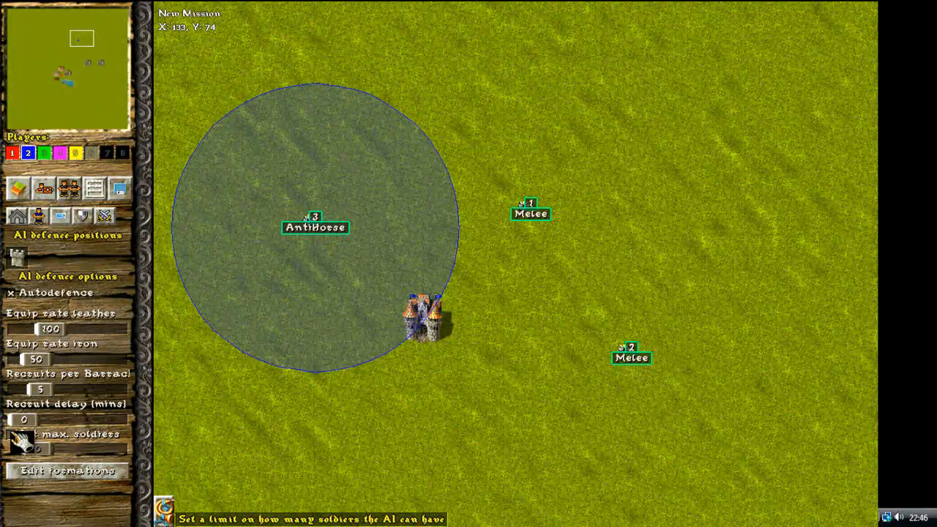
- Examine the count and column settings of player 2's troop formations
click(91, 471)
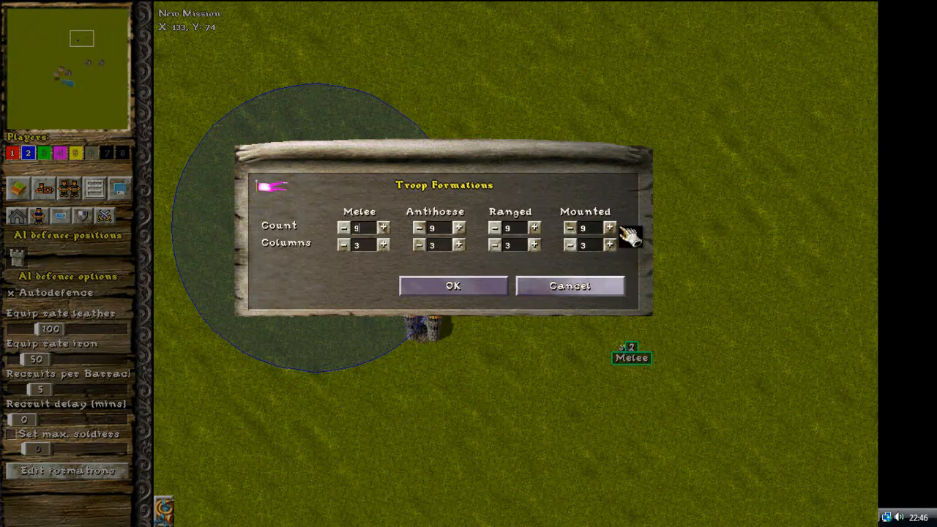
click(590, 285)
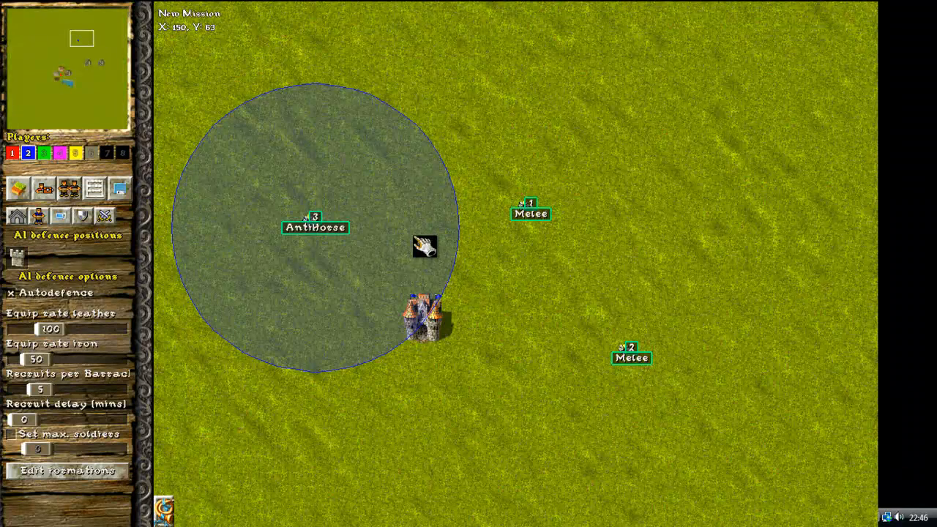
- Add a trial AI attack for player 2, examine its attack settings and delete it, doing so twice
click(106, 217)
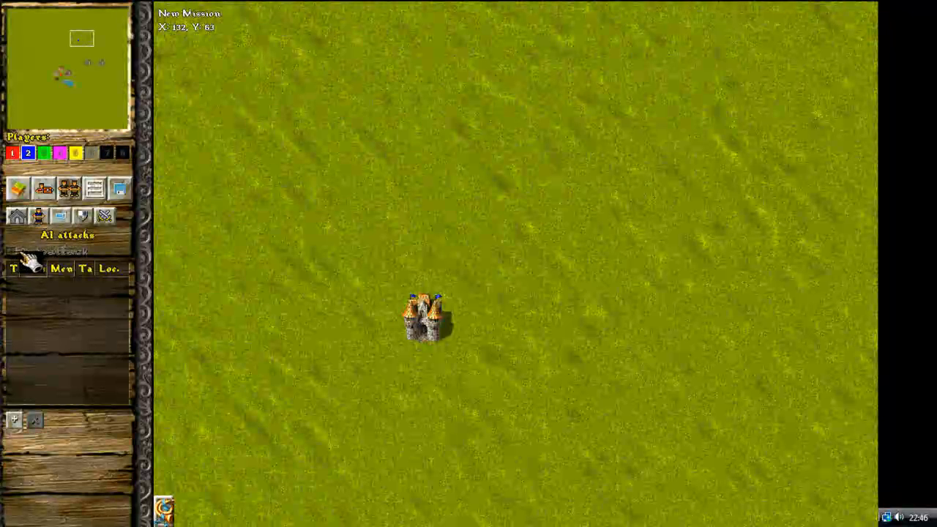
click(18, 420)
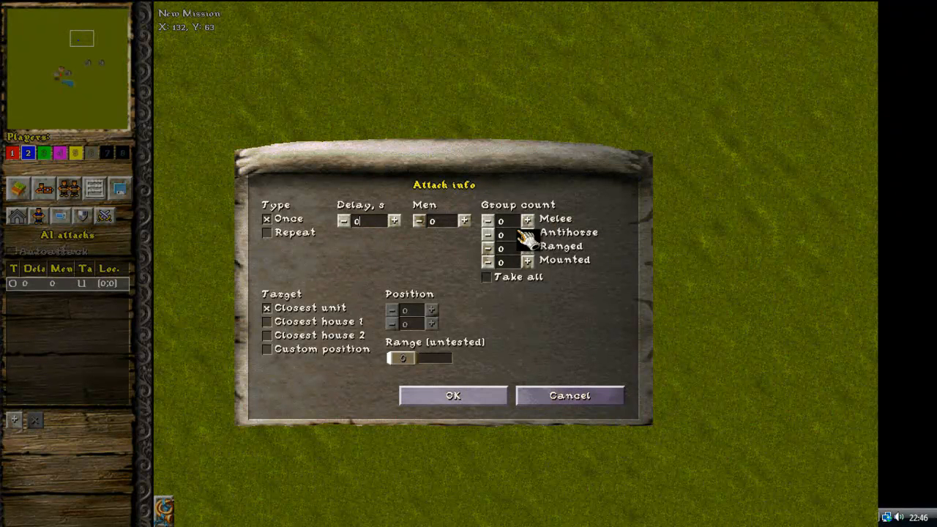
click(580, 396)
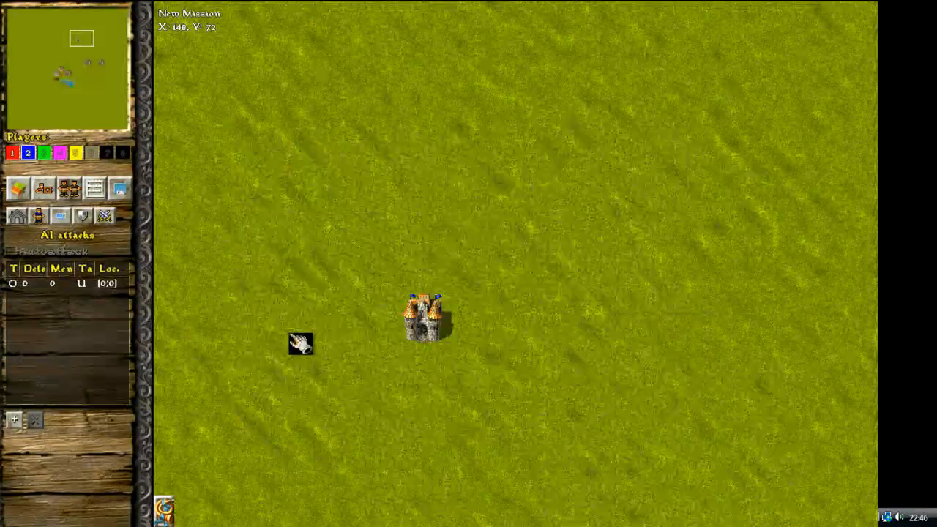
click(51, 285)
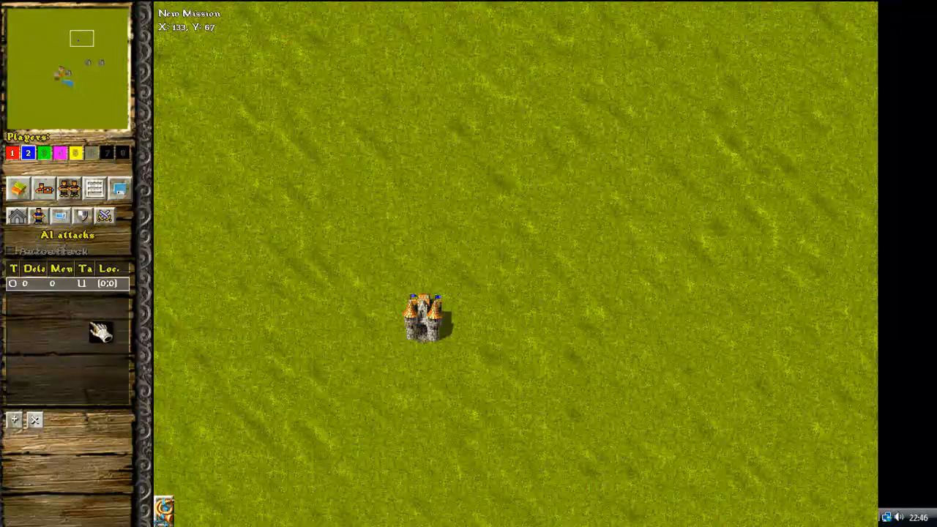
click(34, 421)
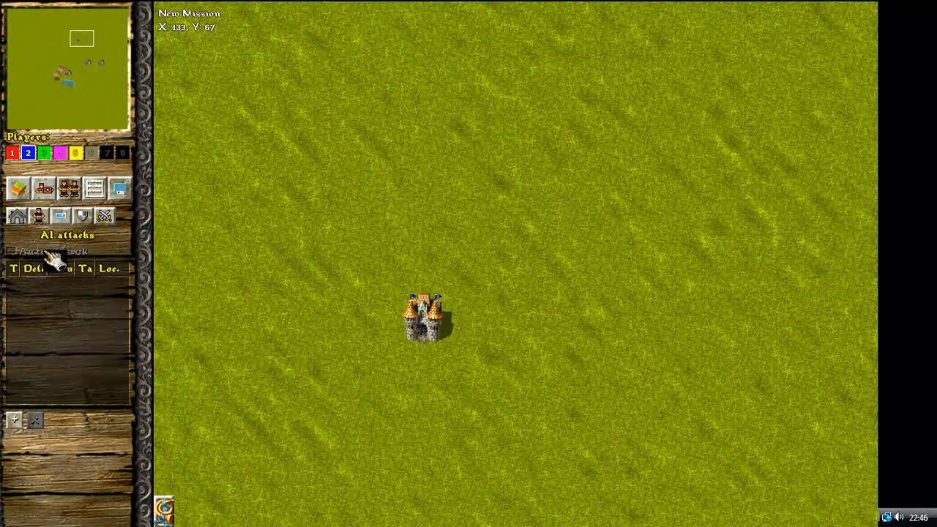
click(13, 420)
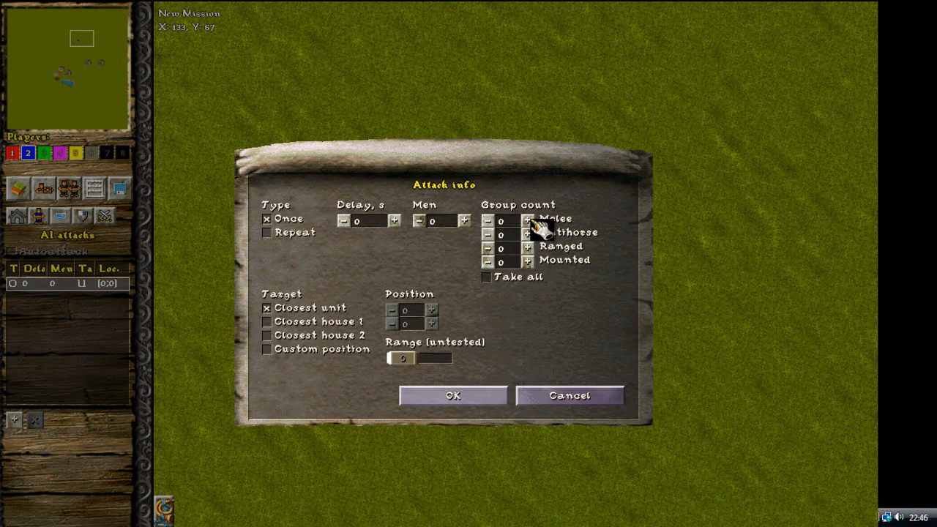
click(575, 397)
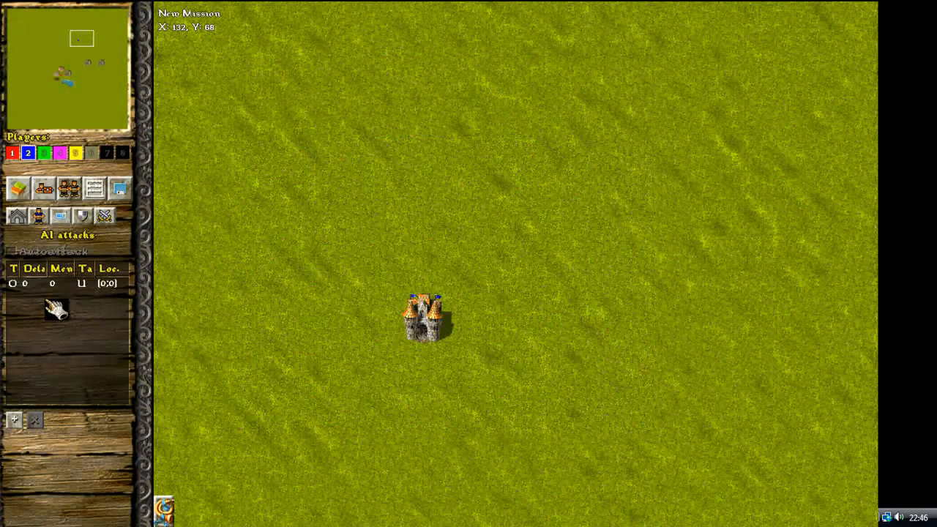
click(35, 421)
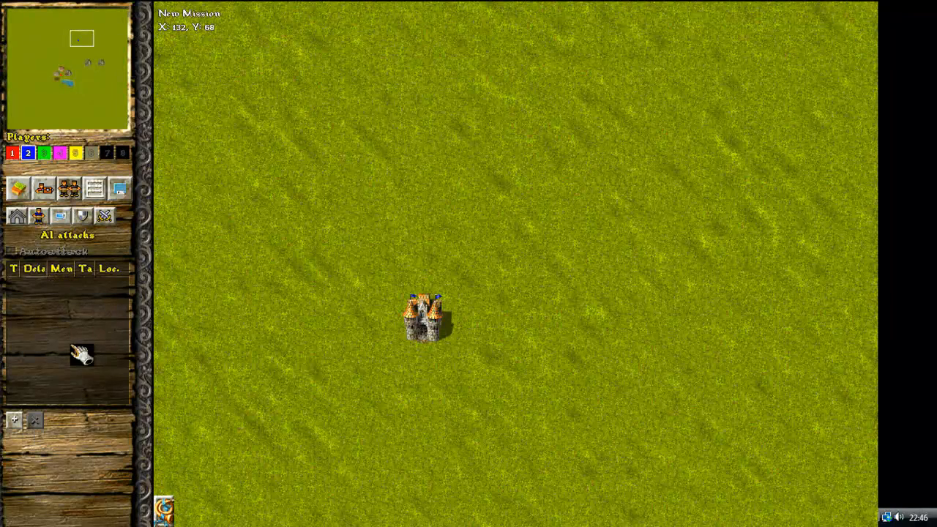
- View player 1's base on the map and return to player 2's storehouse
scroll(462, 290, up, 5)
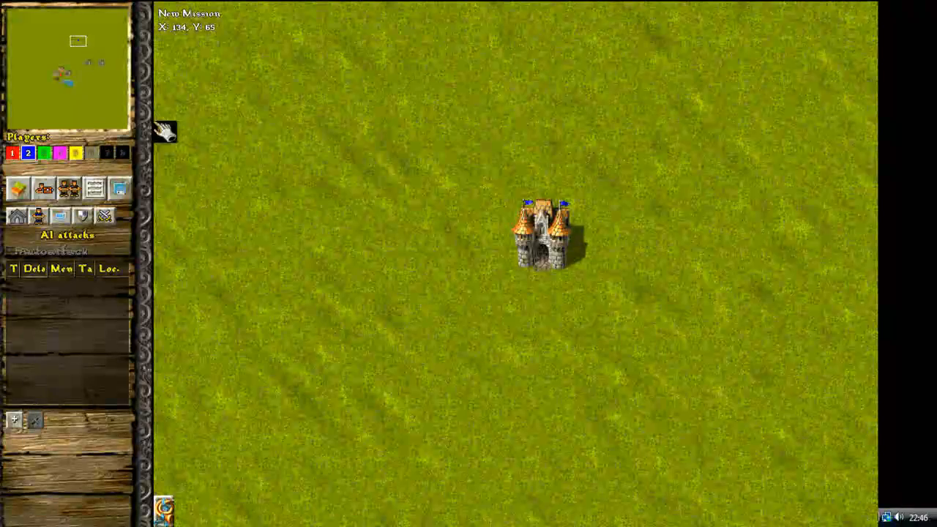
click(69, 76)
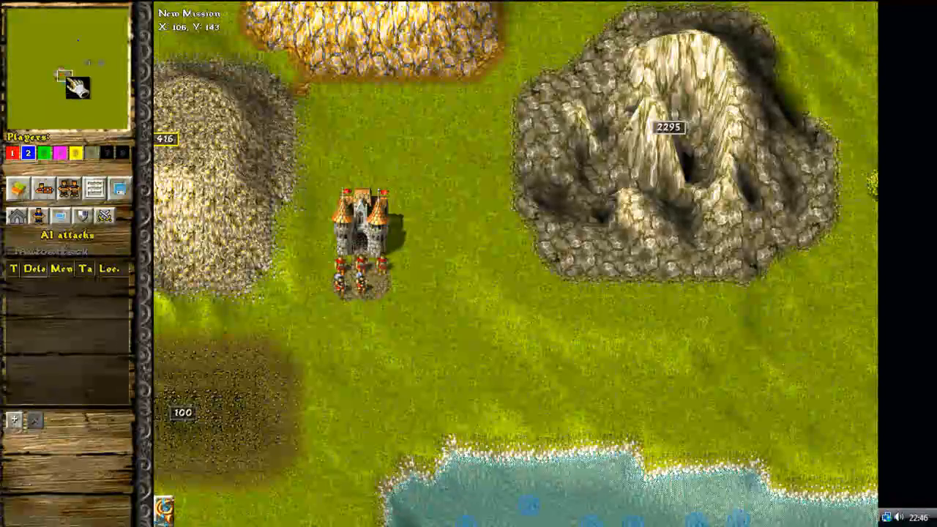
click(81, 44)
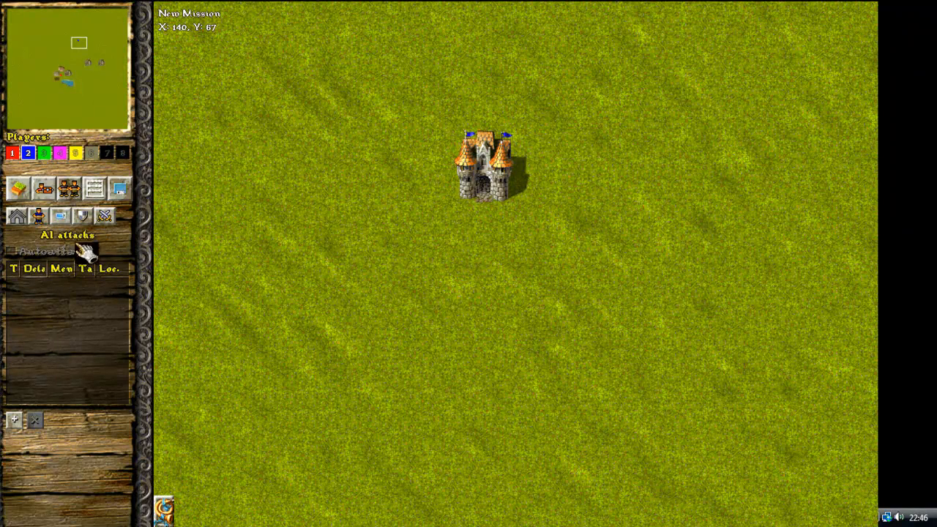
key(Left)
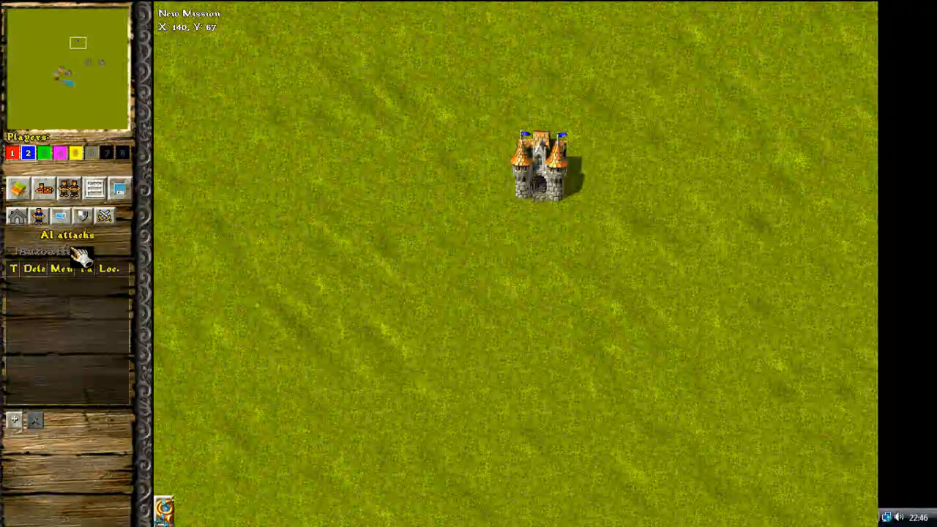
- Glance through the scripting, town and terrain tools and quit the map editor without saving the mission
click(108, 191)
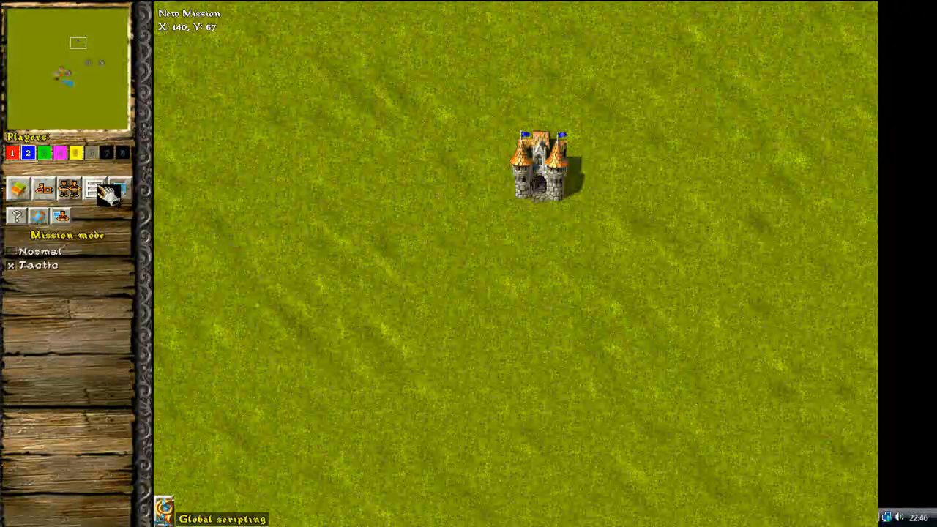
click(46, 194)
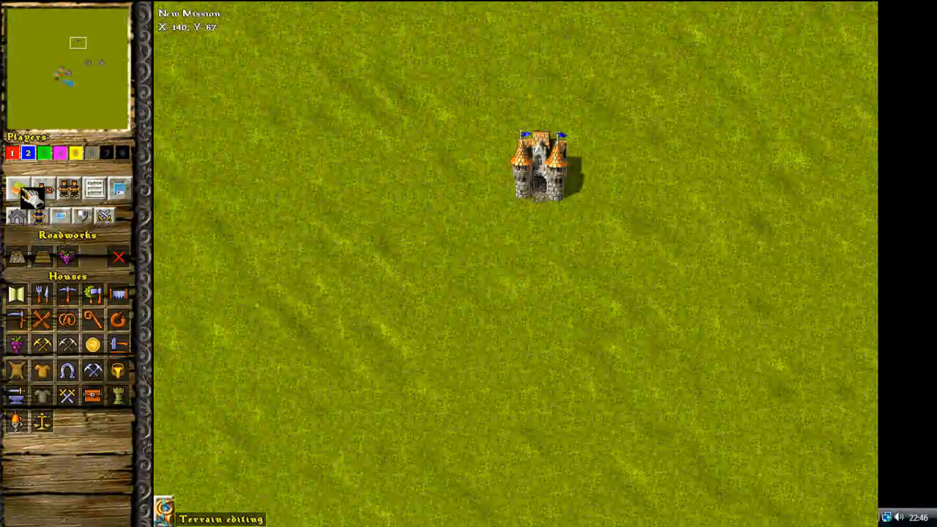
click(28, 192)
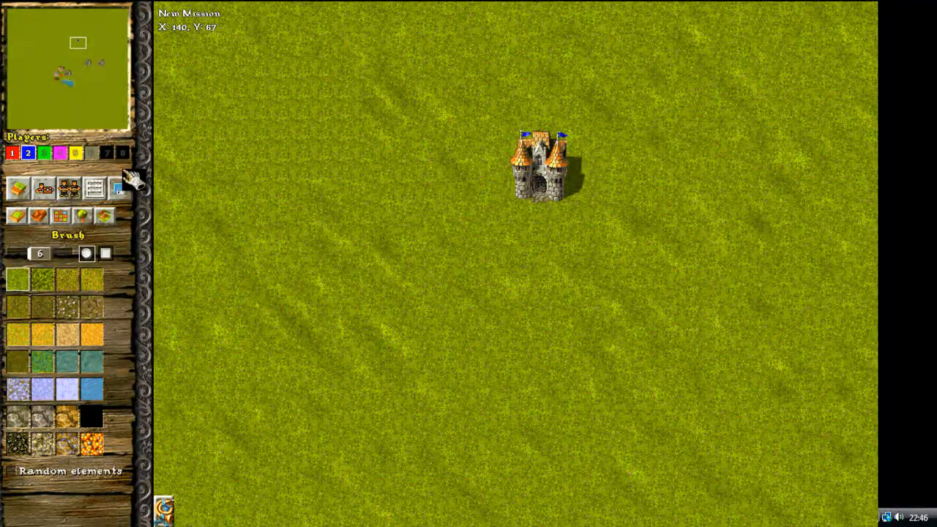
click(121, 195)
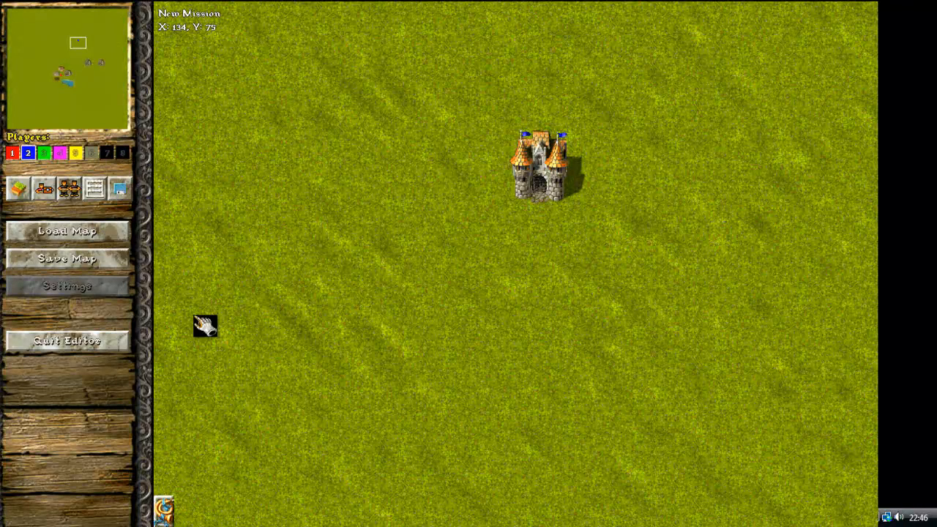
click(106, 343)
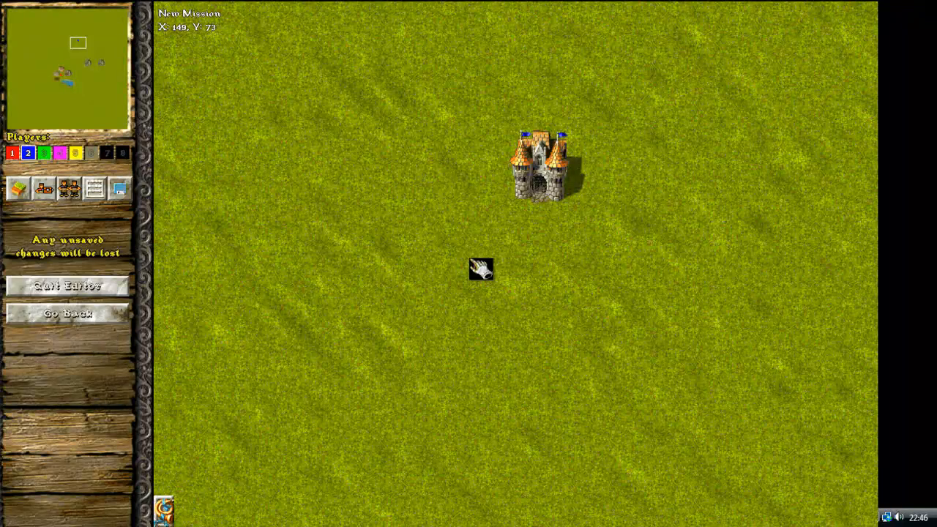
click(117, 289)
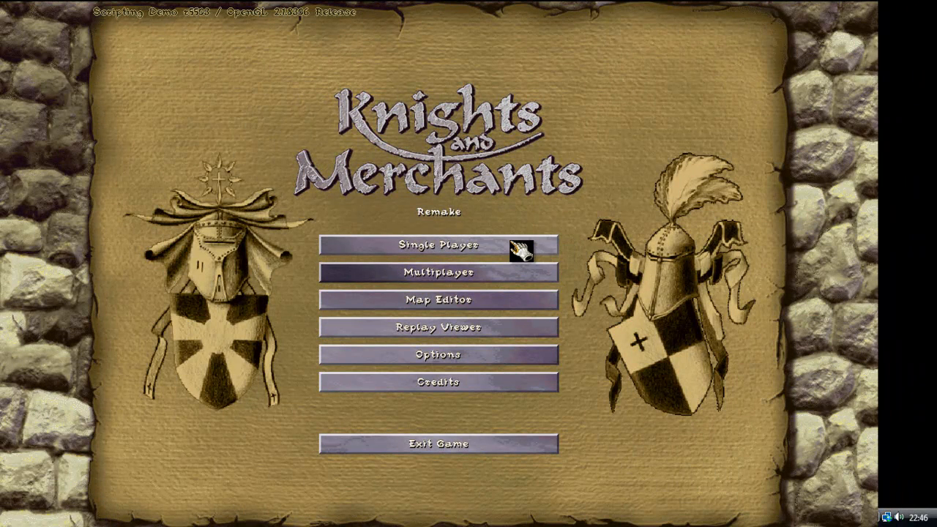
- Open multiplayer and look through the server list, including server states, player counts and pings
click(515, 270)
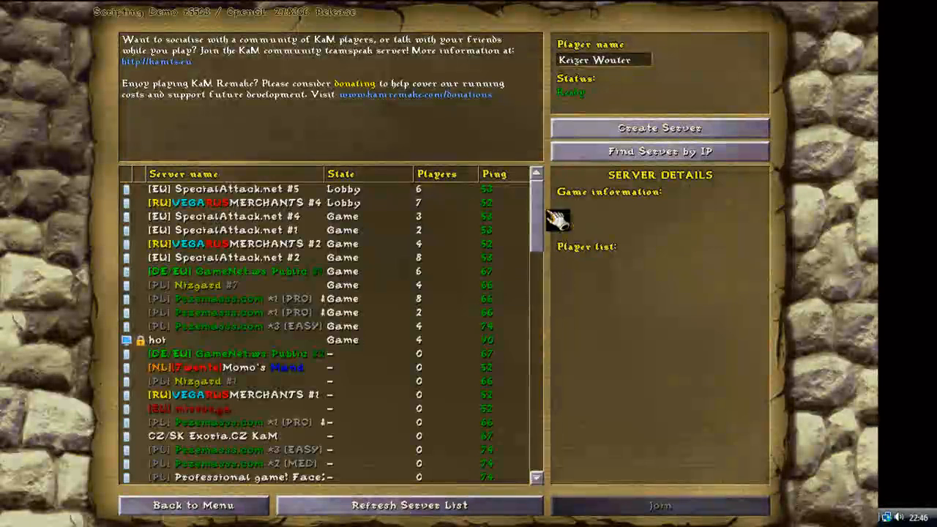
scroll(449, 268, down, 3)
scroll(398, 293, up, 3)
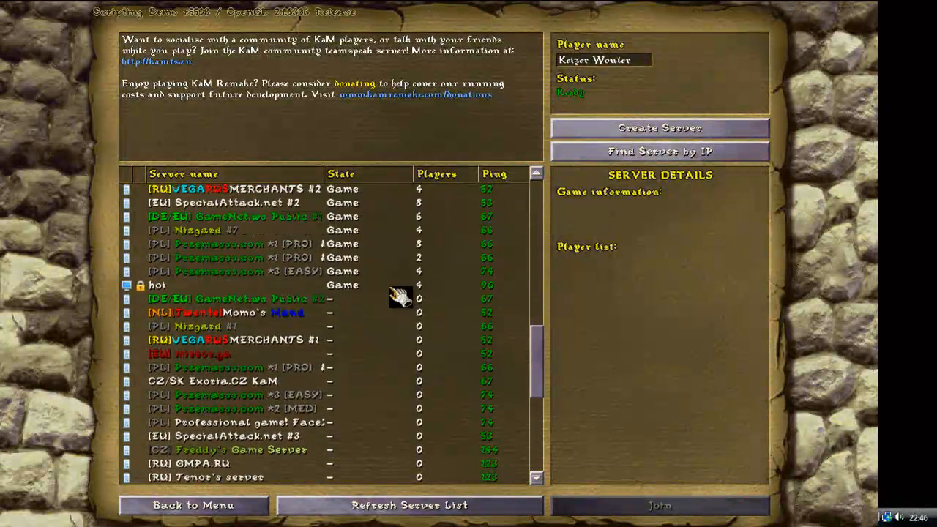
scroll(368, 314, up, 1)
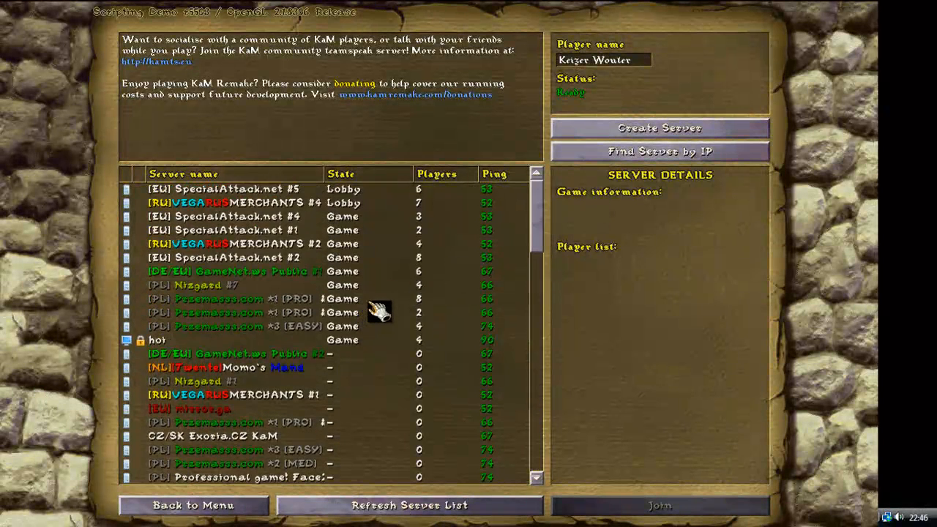
scroll(333, 335, down, 5)
scroll(333, 335, up, 5)
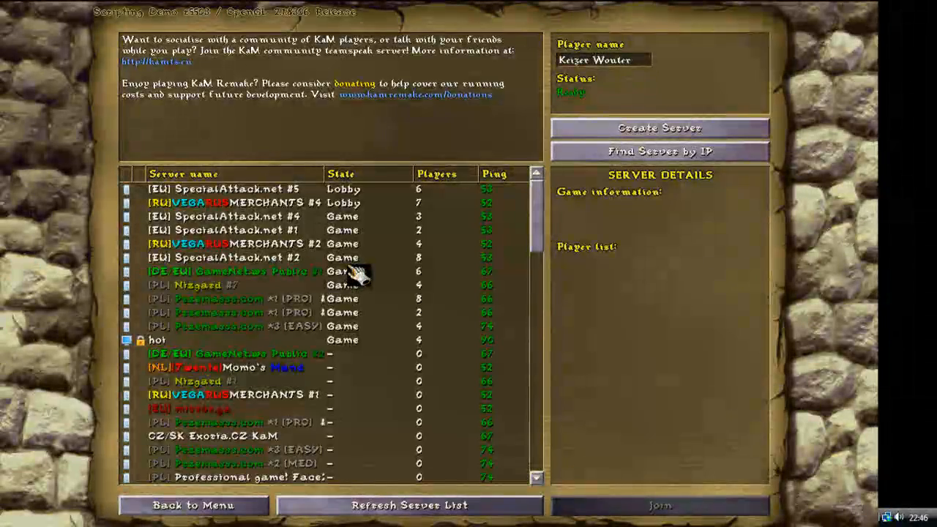
scroll(355, 275, down, 1)
scroll(333, 274, up, 1)
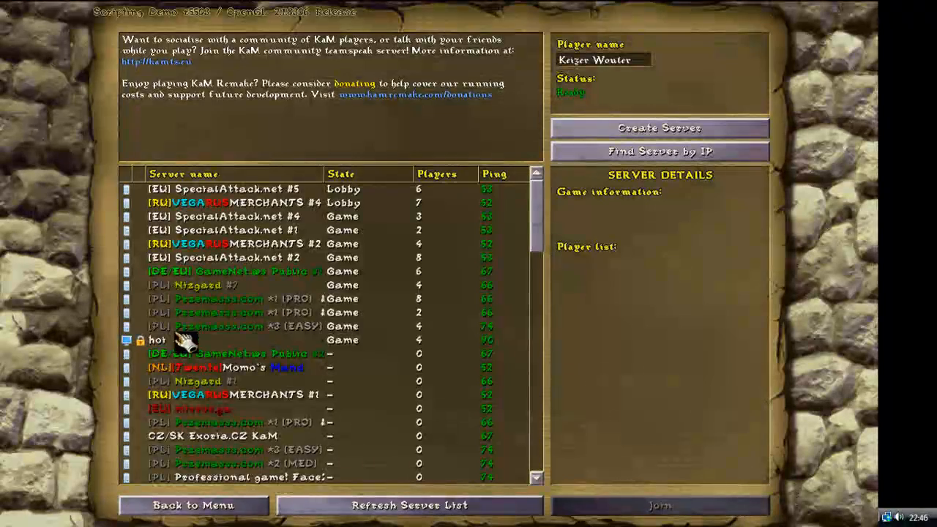
scroll(207, 368, down, 1)
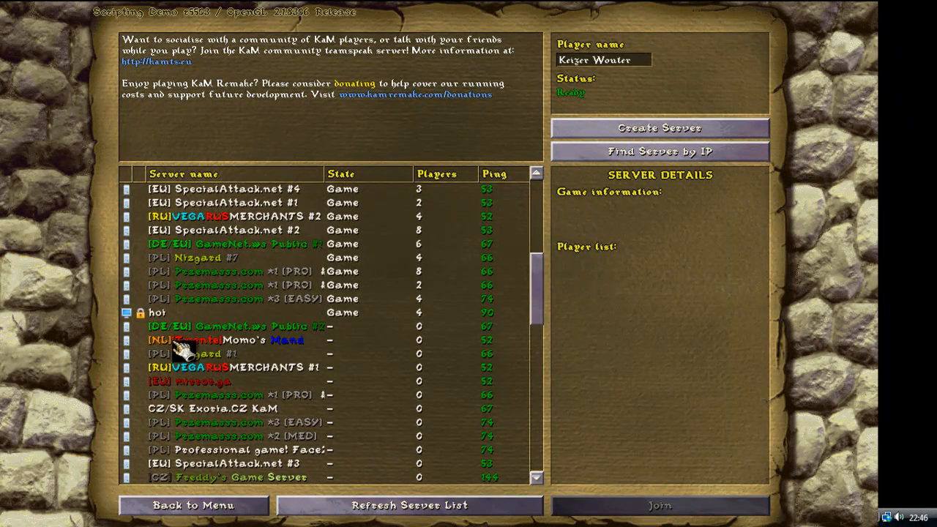
scroll(202, 376, down, 4)
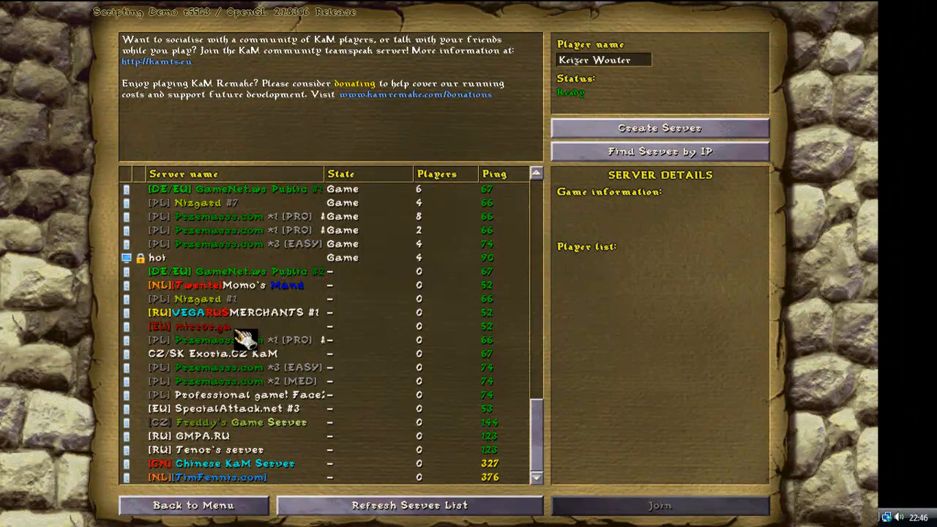
scroll(356, 235, up, 6)
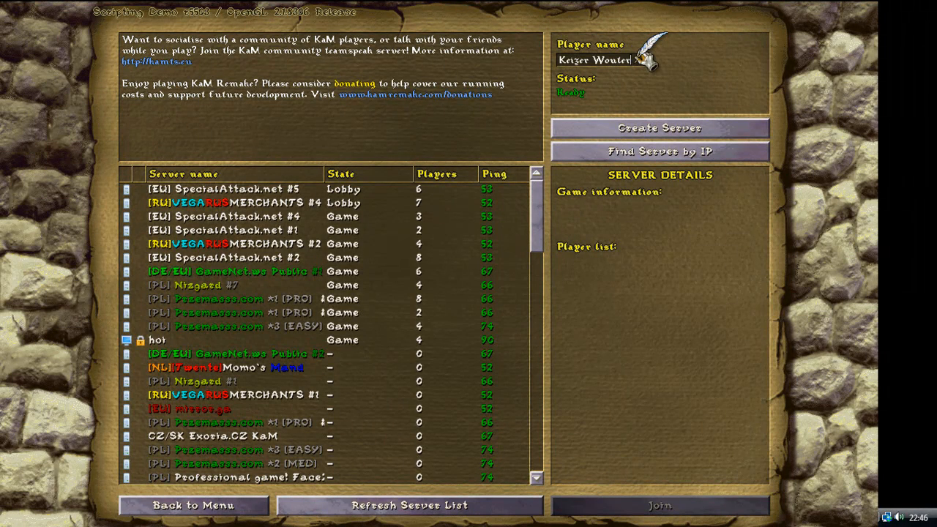
- Create an Internet server with the name LAN on port 56789, and quit its lobby
click(638, 132)
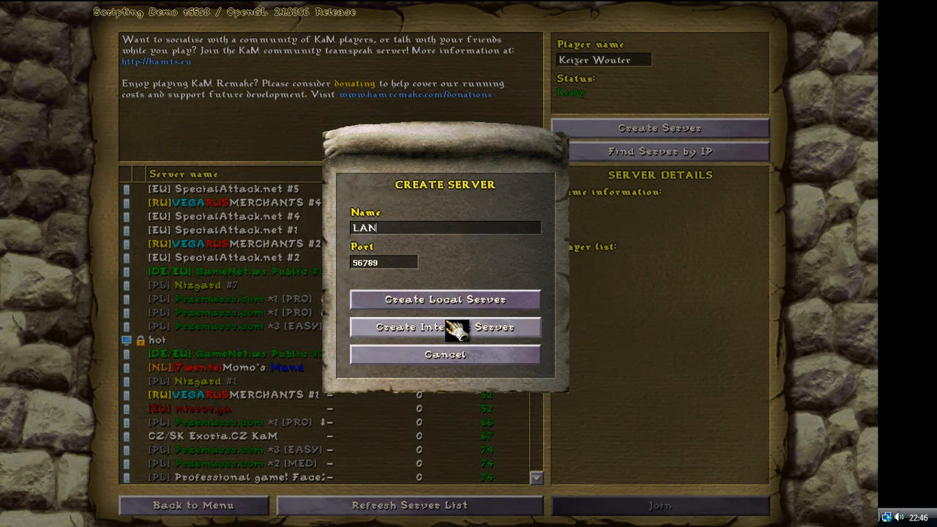
click(456, 331)
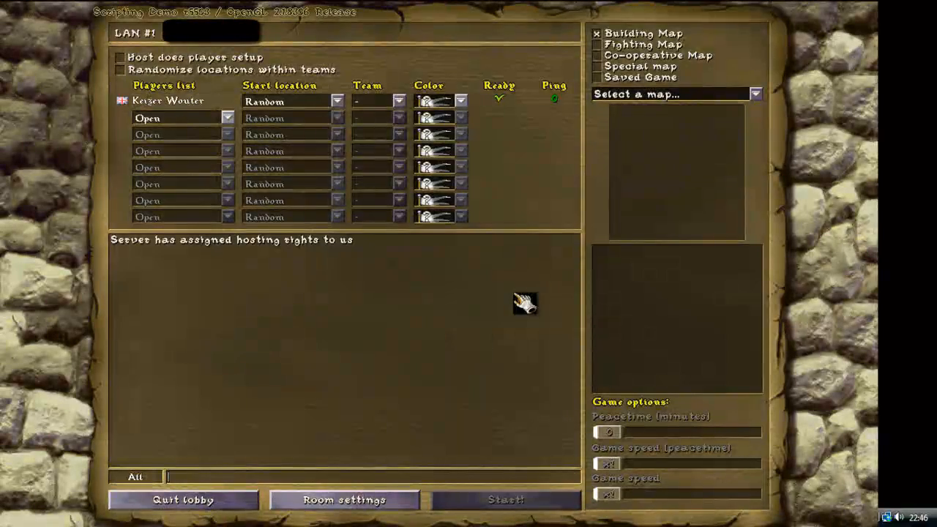
click(247, 504)
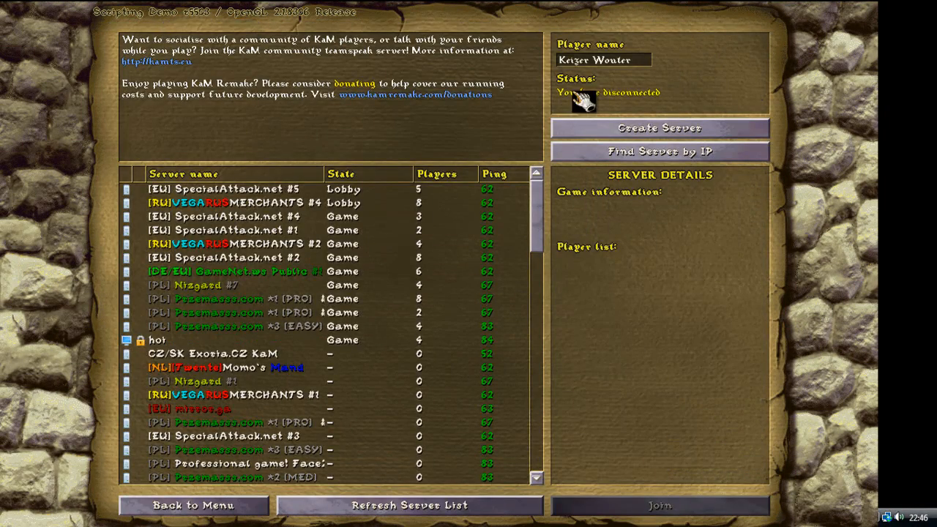
- Create a local server, quit its lobby and return to the main menu
click(671, 128)
click(463, 302)
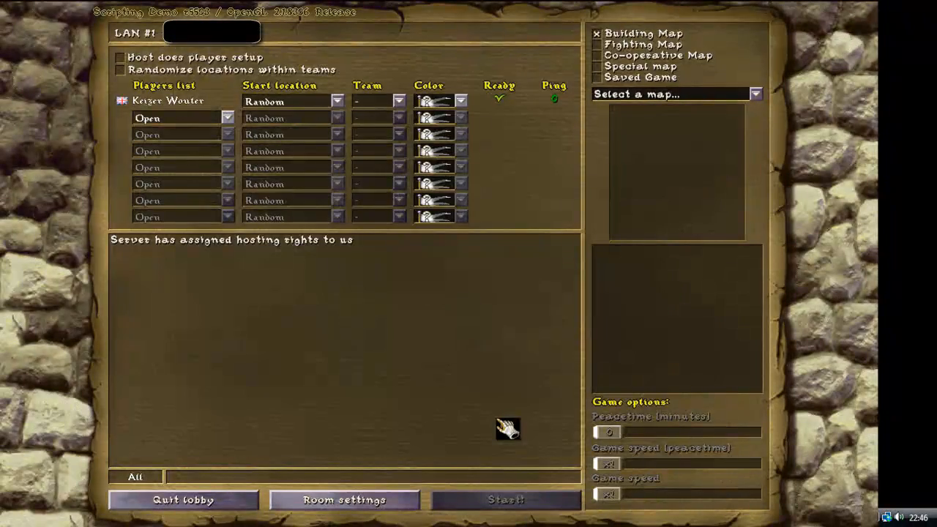
click(249, 503)
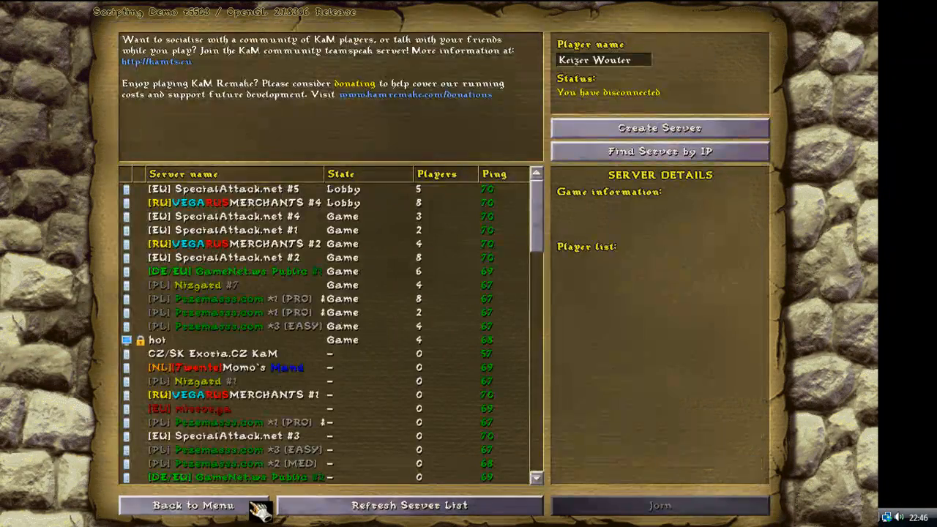
click(263, 504)
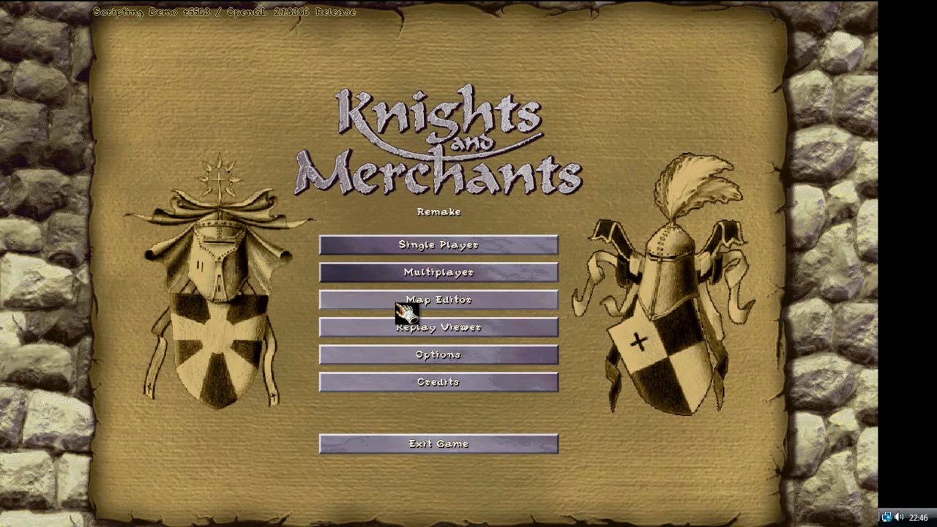
- Start the single-player Grasslands test map listed directly above The River
click(448, 245)
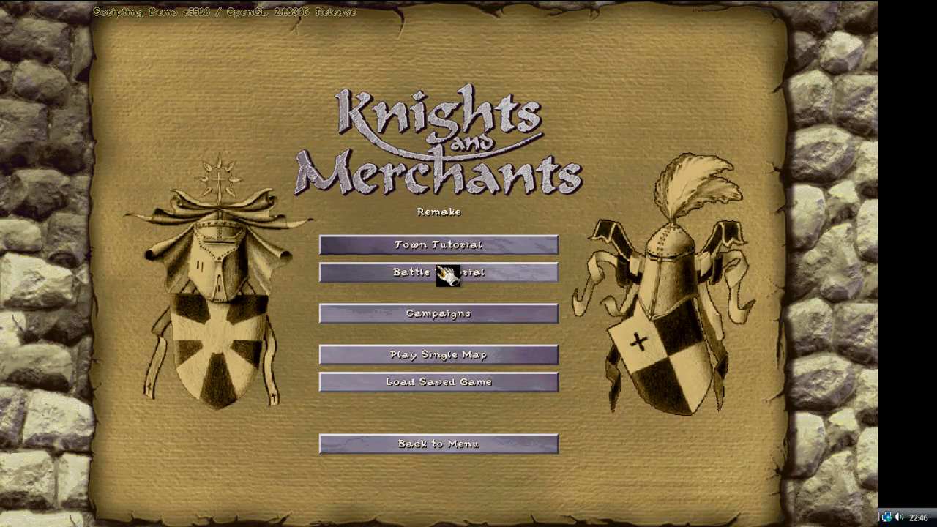
click(399, 356)
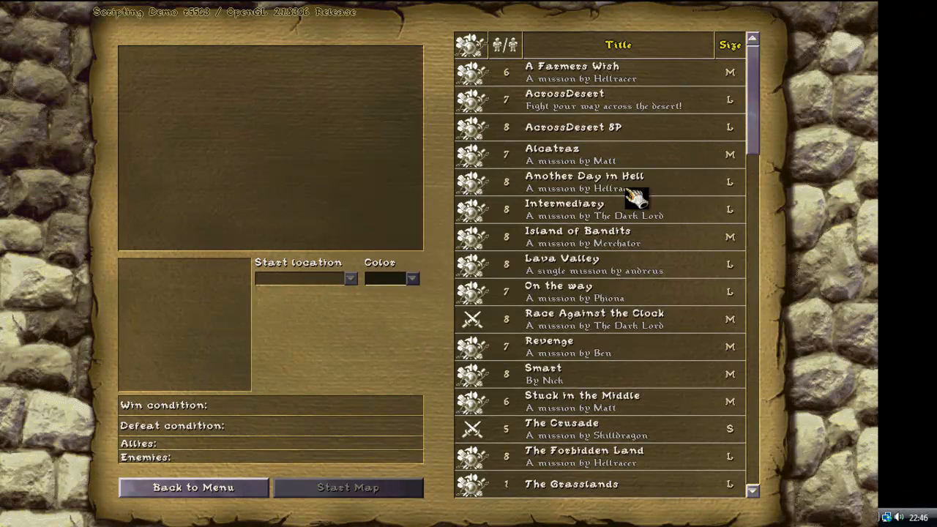
click(637, 296)
scroll(628, 310, down, 5)
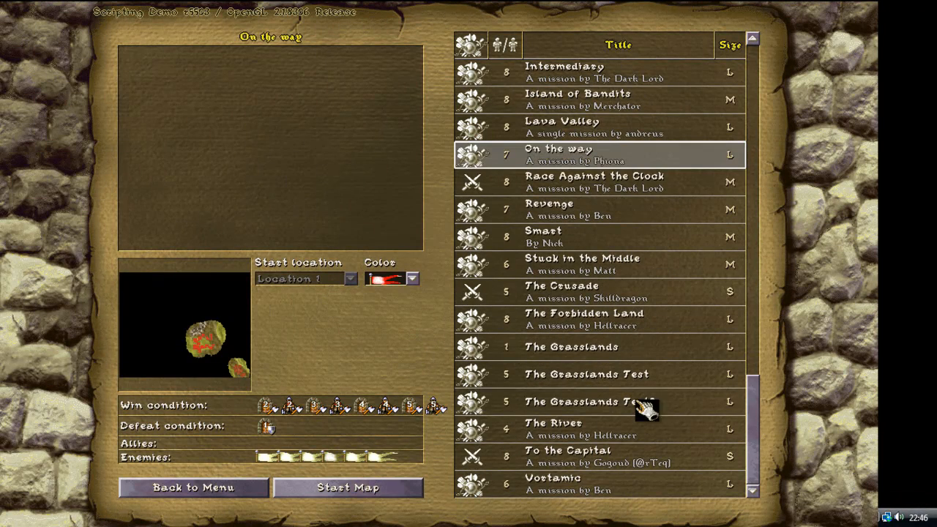
click(628, 402)
click(345, 490)
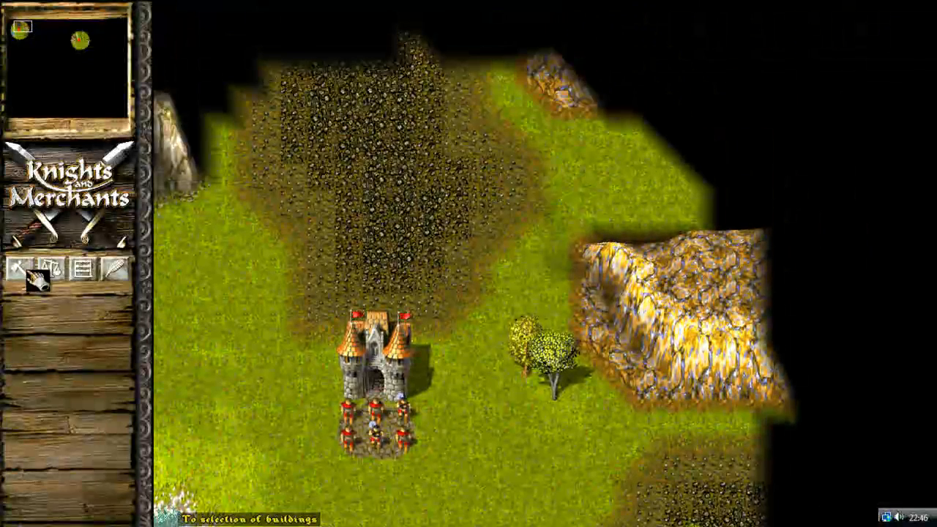
- Place a schoolhouse south of the storehouse and connect its entrance to the storehouse with a road
click(18, 268)
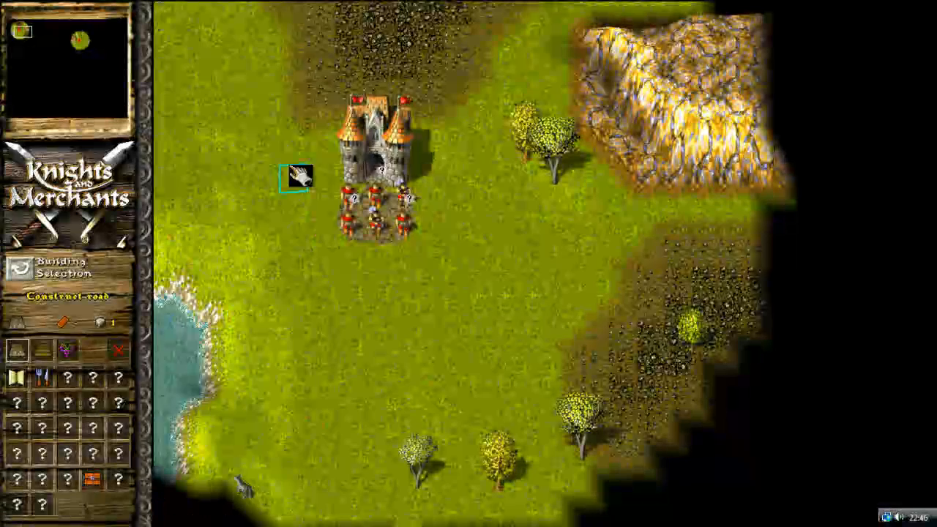
click(16, 378)
click(335, 351)
mouse_move(343, 371)
mouse_down()
mouse_move(387, 373)
mouse_move(392, 269)
mouse_up()
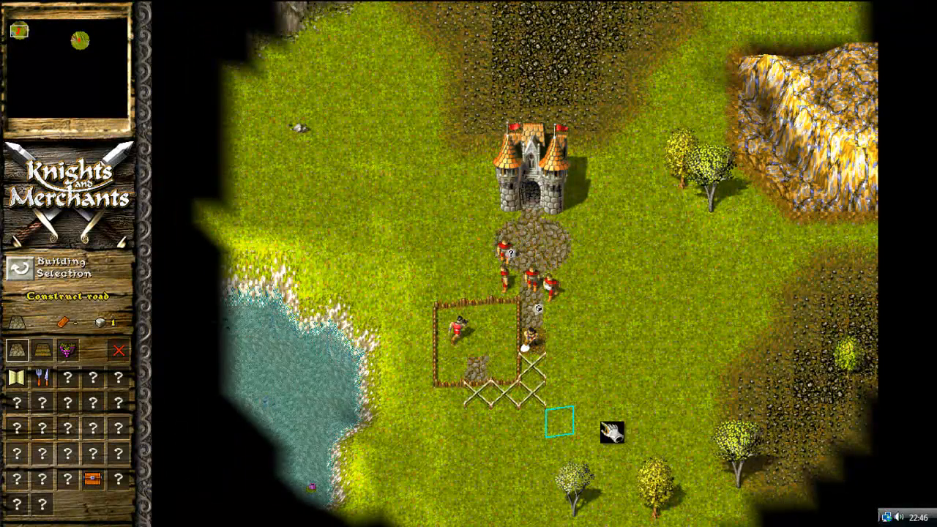
right_click(681, 343)
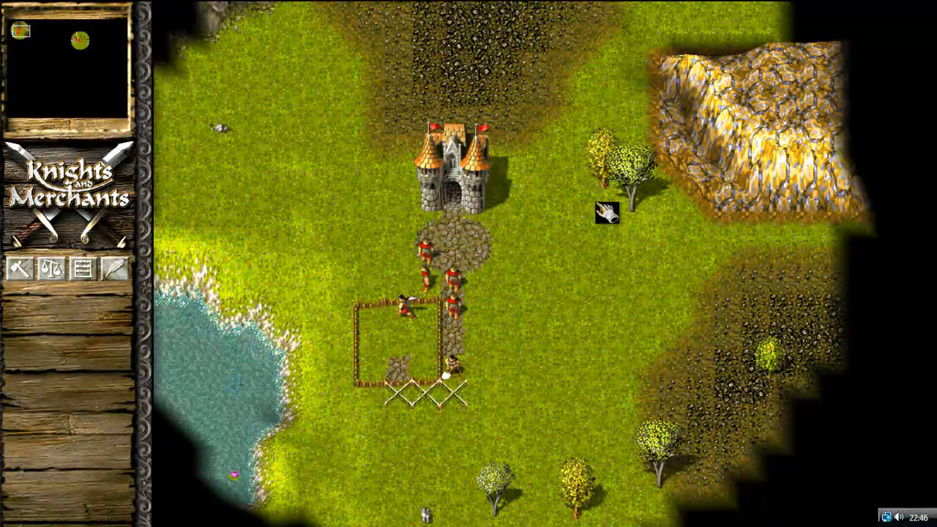
- Speed the game up to x10 while the schoolhouse is under construction
key(F8)
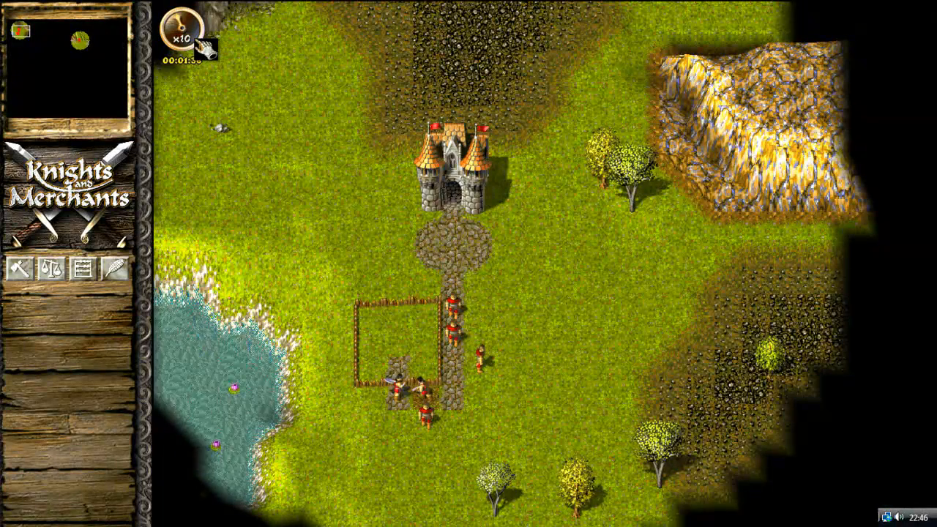
key(F8)
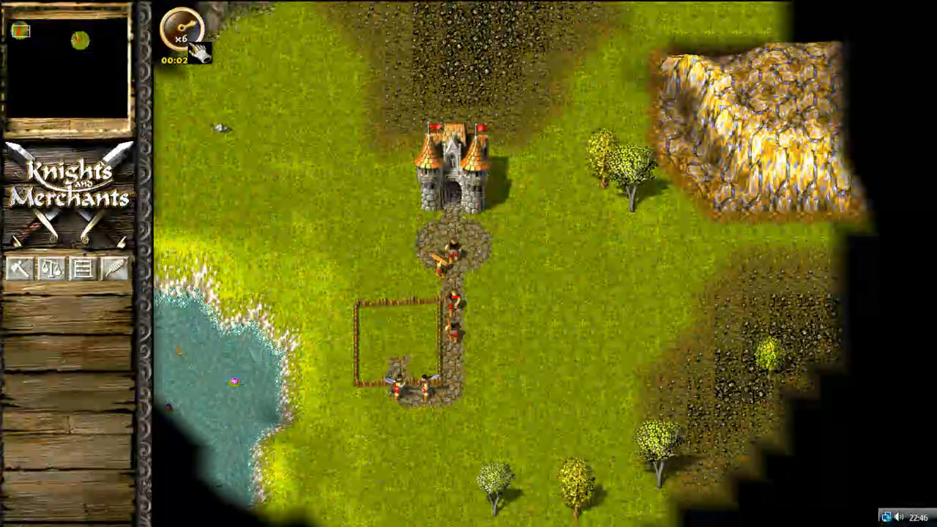
key(F6)
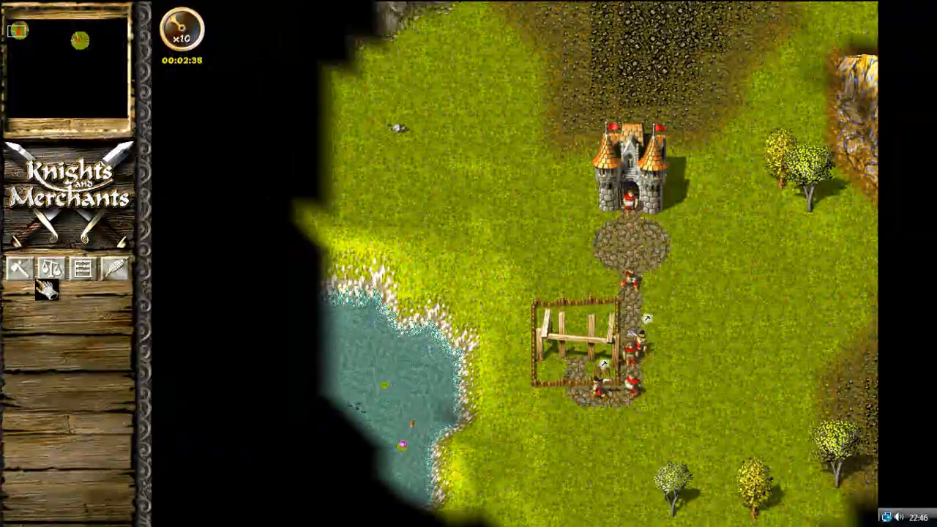
- Place an inn east of the schoolhouse and plan a road joining its entrance to the existing road
click(21, 269)
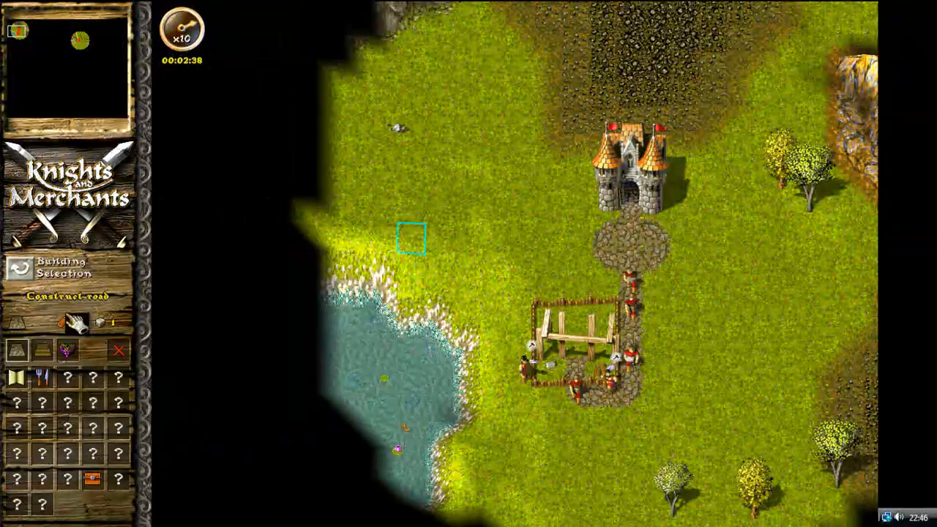
click(41, 377)
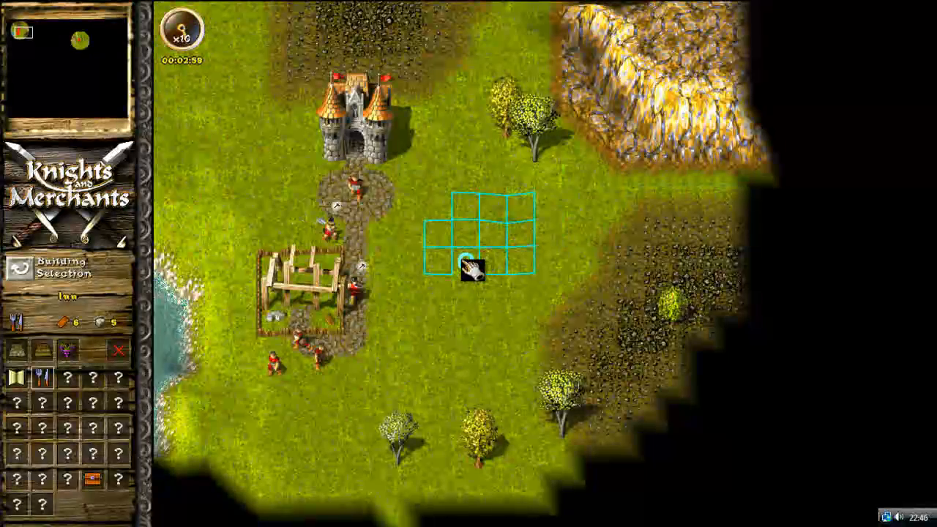
click(467, 271)
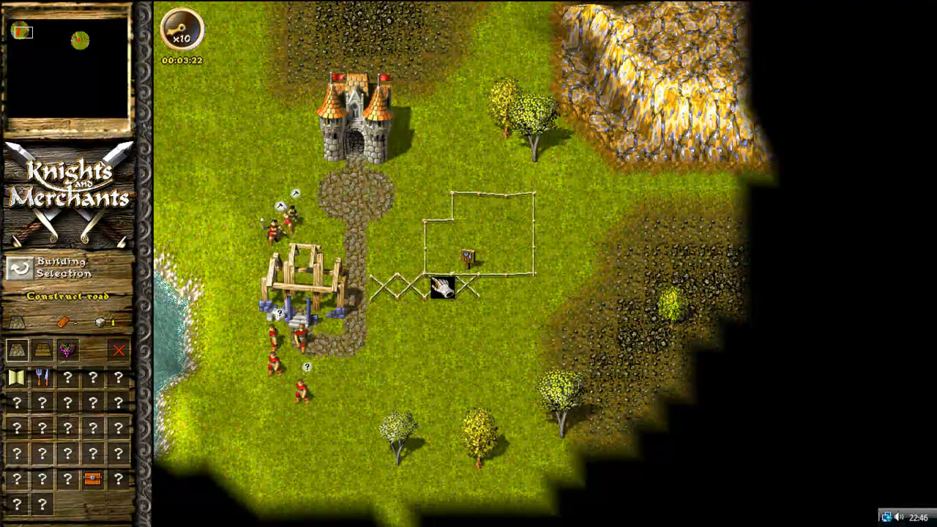
right_click(410, 345)
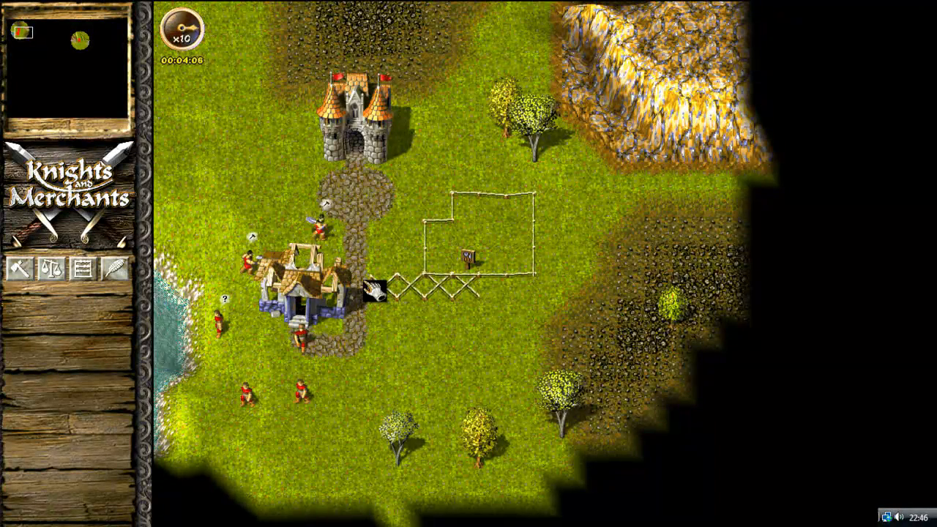
- Queue a laborer for training in the finished schoolhouse
click(293, 274)
click(73, 500)
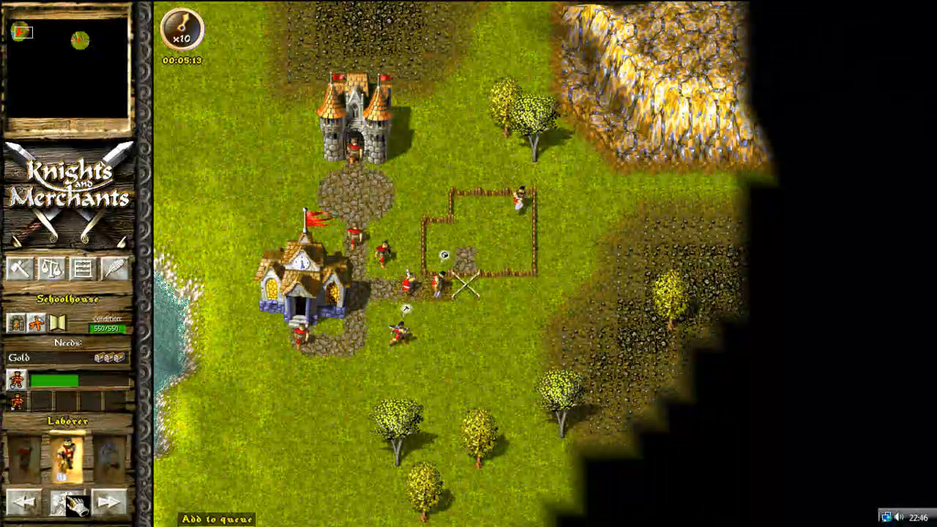
- Queue another laborer in the schoolhouse and review the settlement's statistics
click(73, 500)
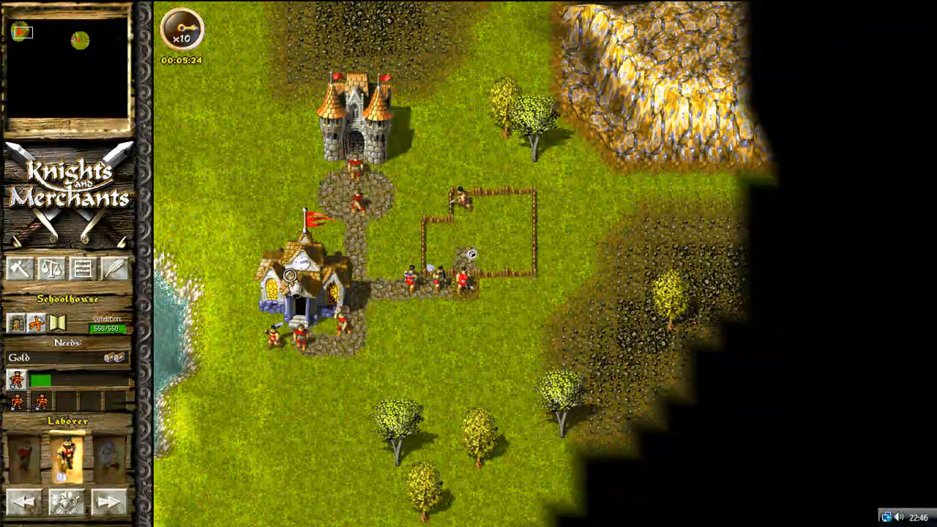
click(87, 268)
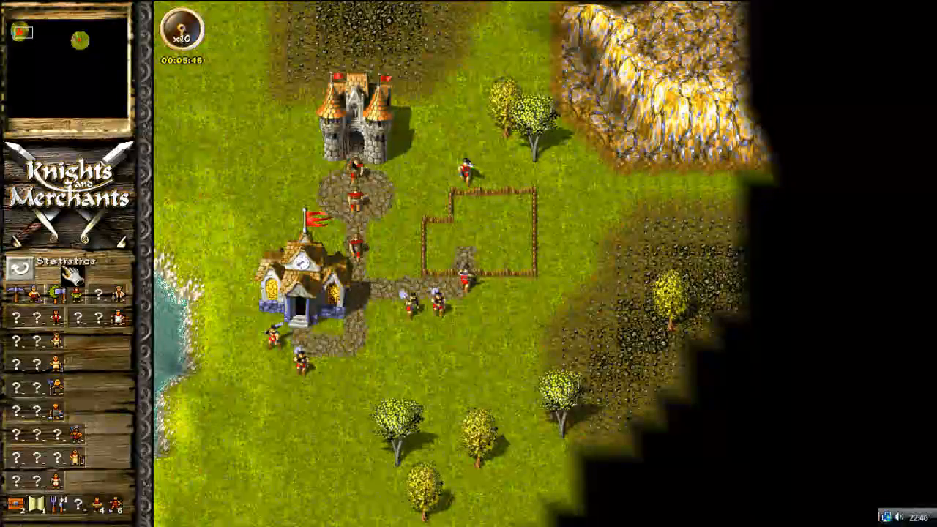
key(Down)
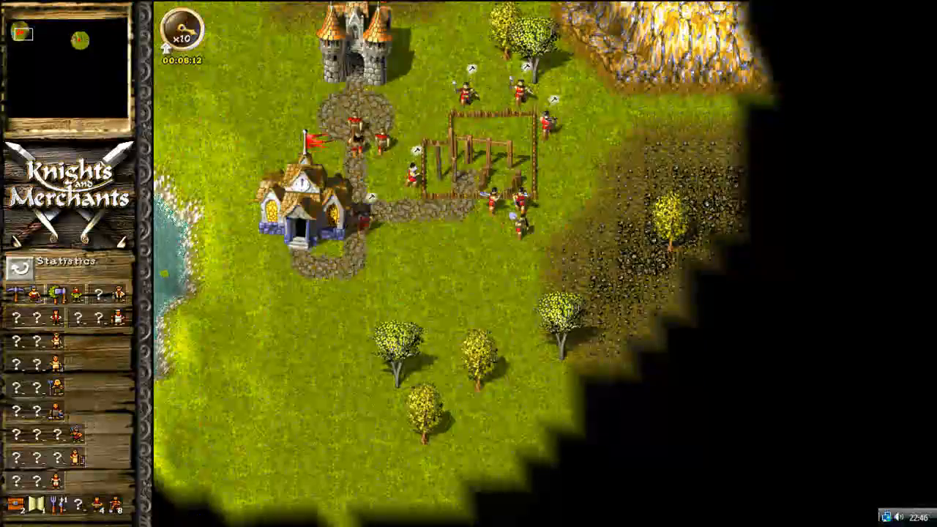
key(Up)
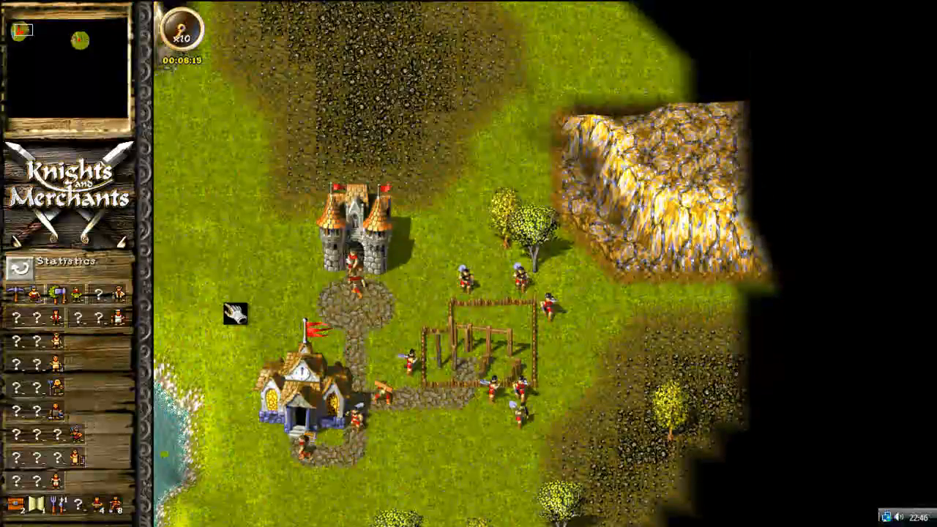
- Switch the schoolhouse's training selection from laborer to serf
click(309, 405)
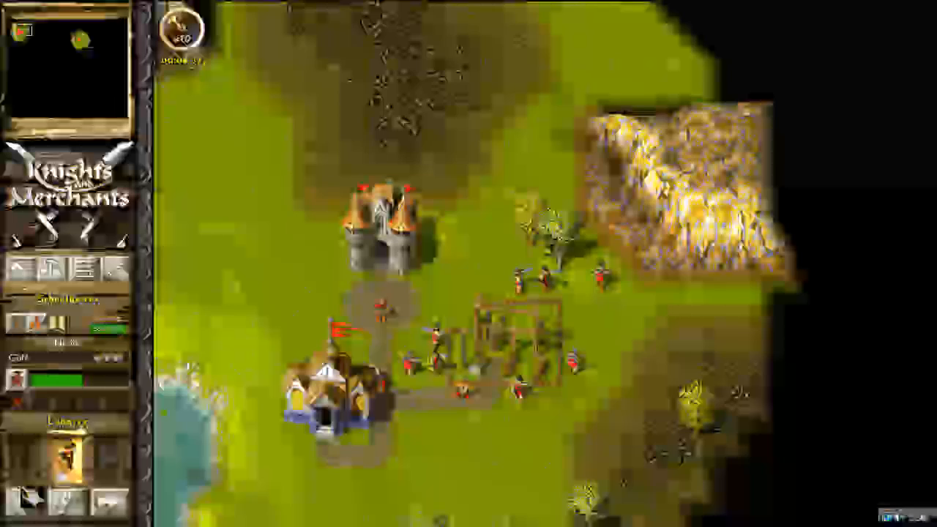
click(23, 502)
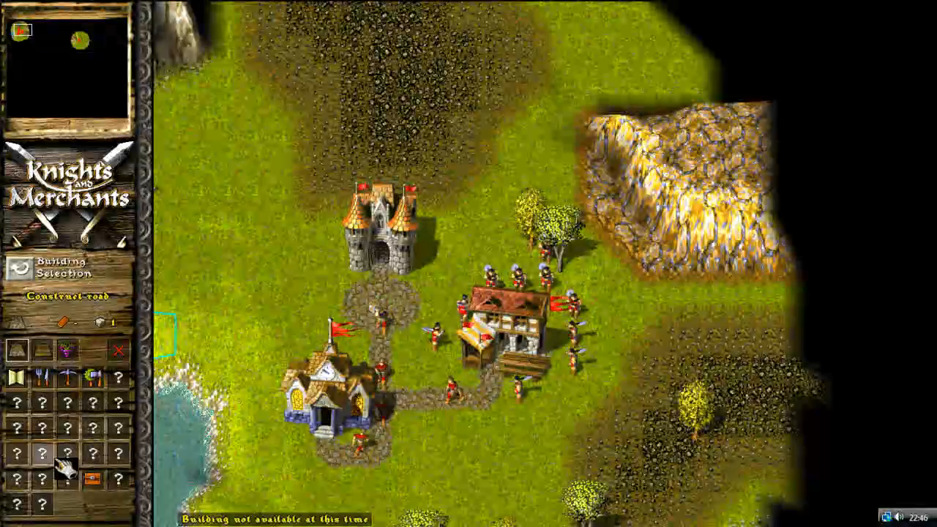
- Place a quarry below the mountain northwest of the storehouse and plan a road from its entrance to the storehouse's road
click(69, 377)
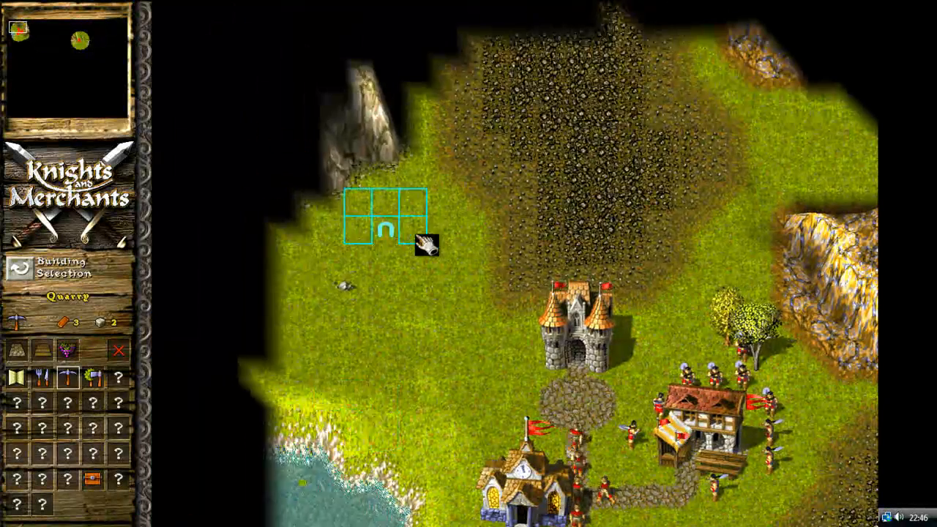
click(373, 268)
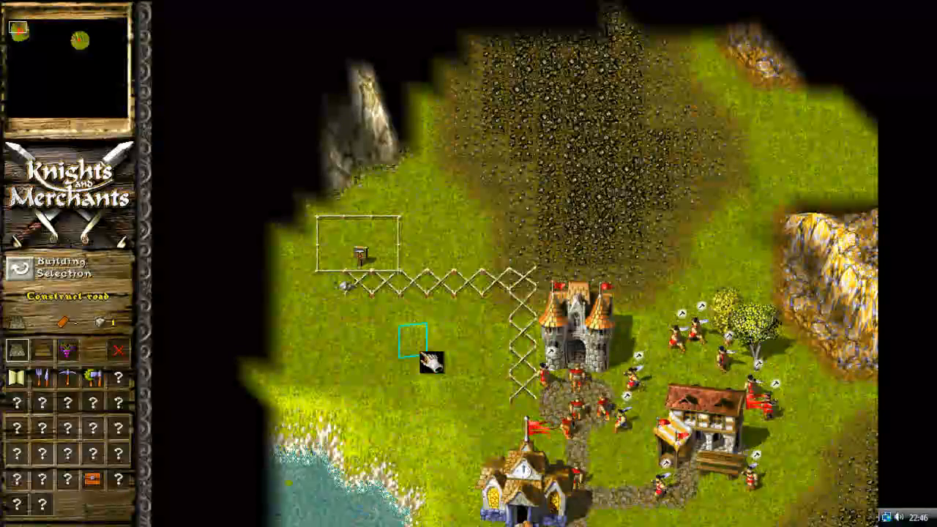
right_click(430, 336)
- Run the game at x10 speed while the laborers start on the quarry and its road, and return to normal speed
key(F8)
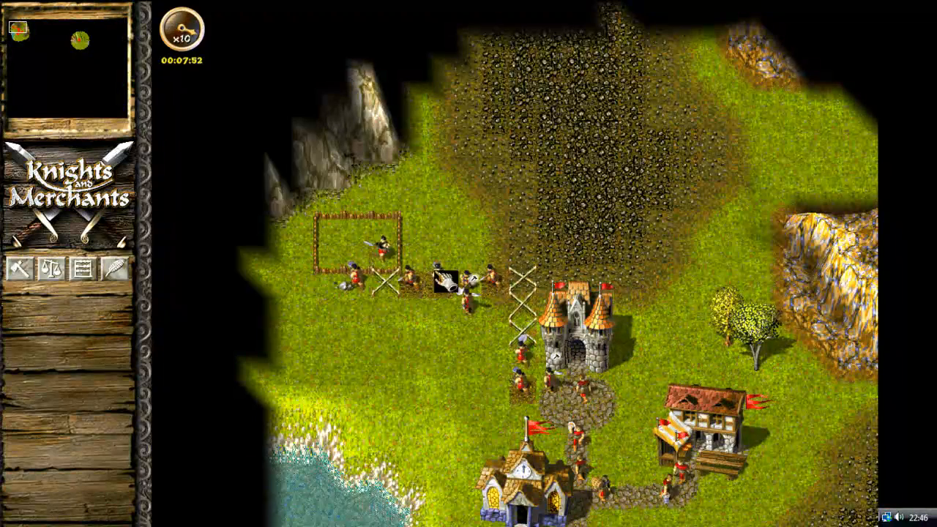
key(F8)
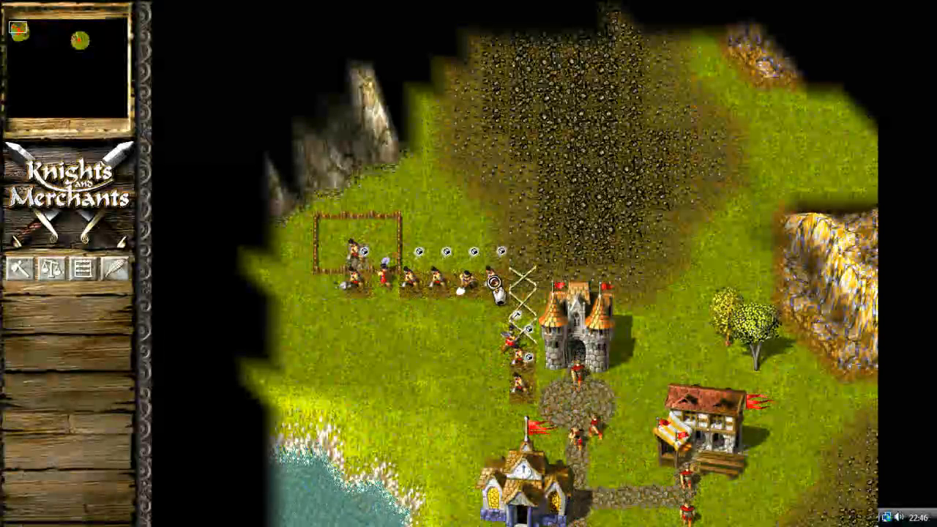
scroll(493, 272, up, 3)
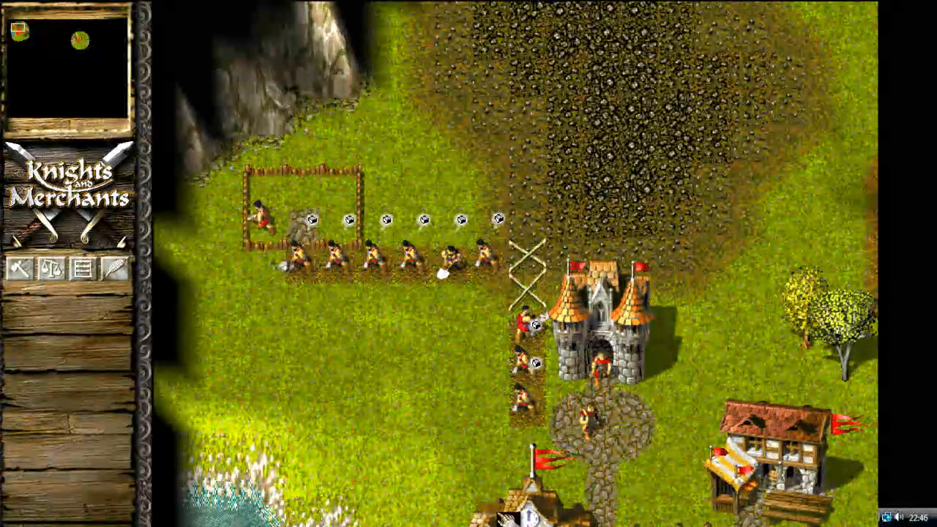
key(Down)
key(Up)
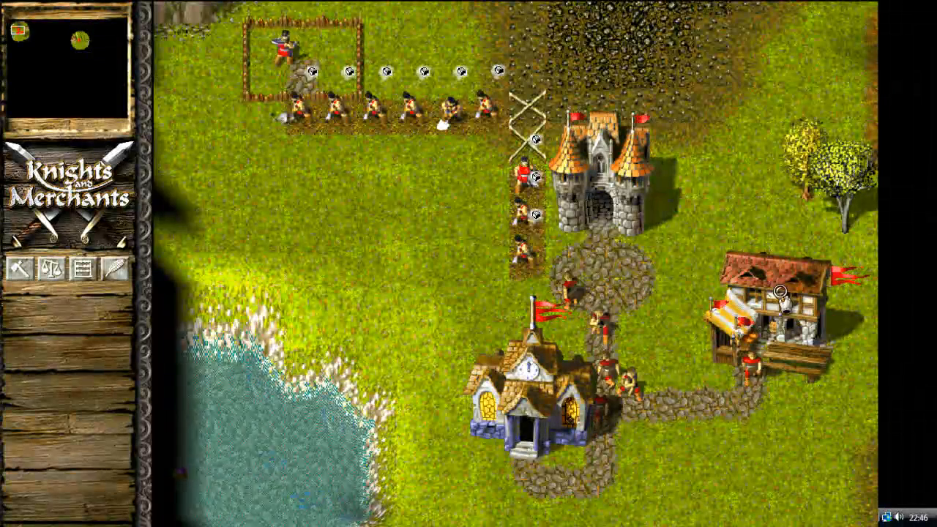
- Check the storehouse's stock and queue more serfs for training in the schoolhouse
click(623, 188)
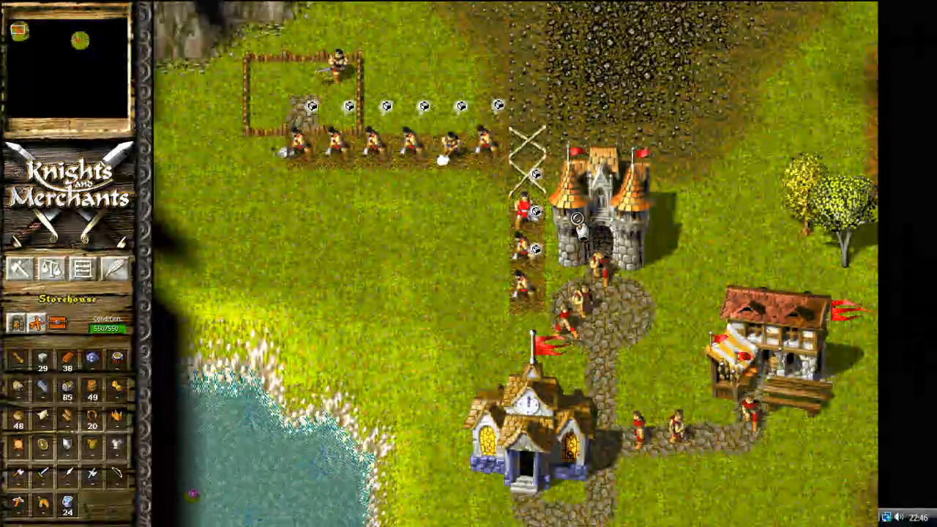
click(520, 437)
click(73, 502)
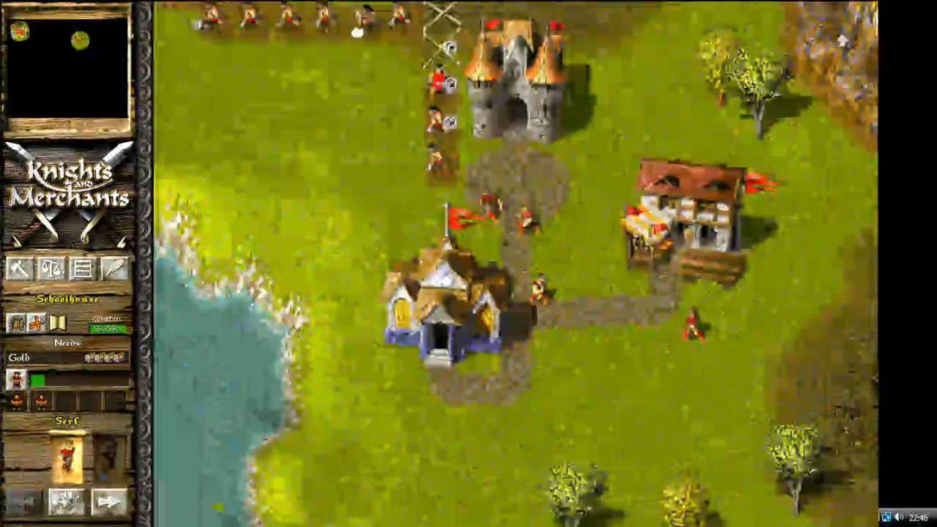
scroll(408, 319, down, 3)
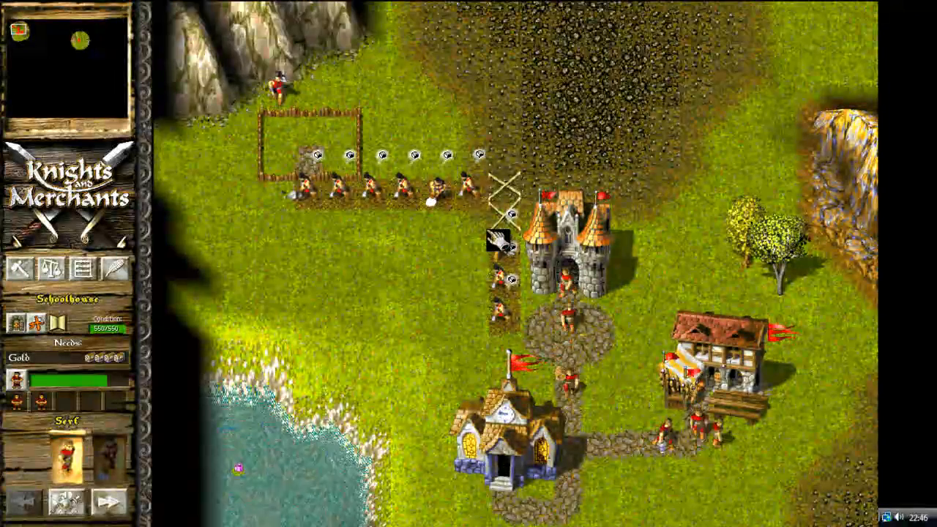
click(560, 221)
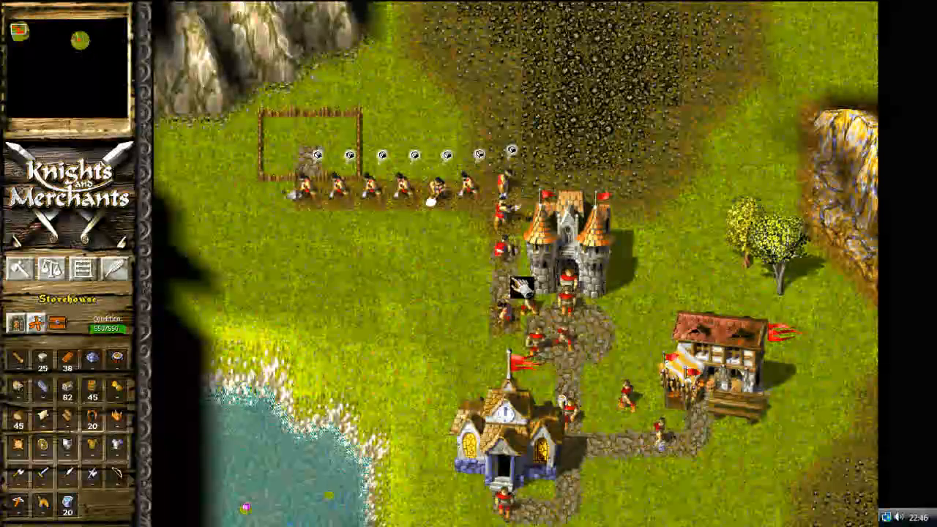
- Place a woodcutter's among the trees southeast of the schoolhouse and plan a road from its entrance north to the storehouse's road
click(16, 276)
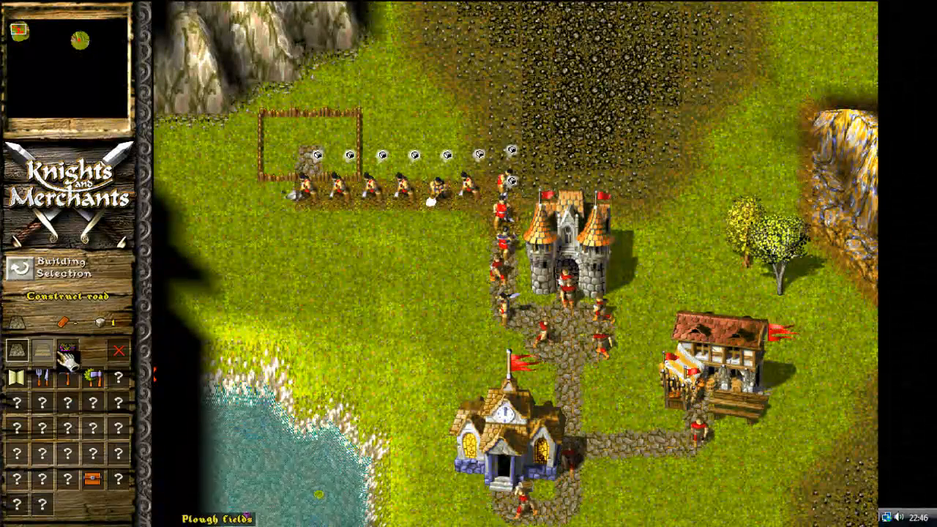
click(90, 377)
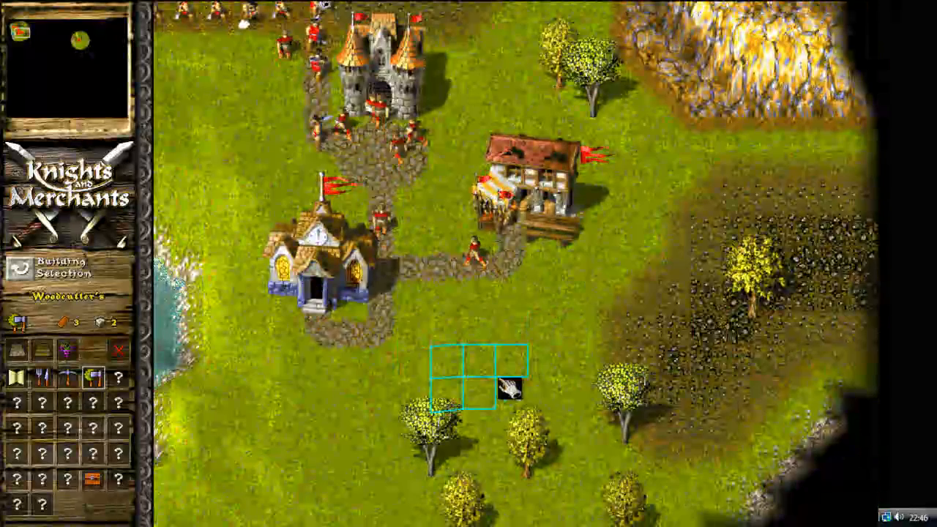
click(474, 408)
mouse_move(458, 429)
mouse_down()
mouse_move(421, 425)
mouse_move(414, 209)
mouse_up()
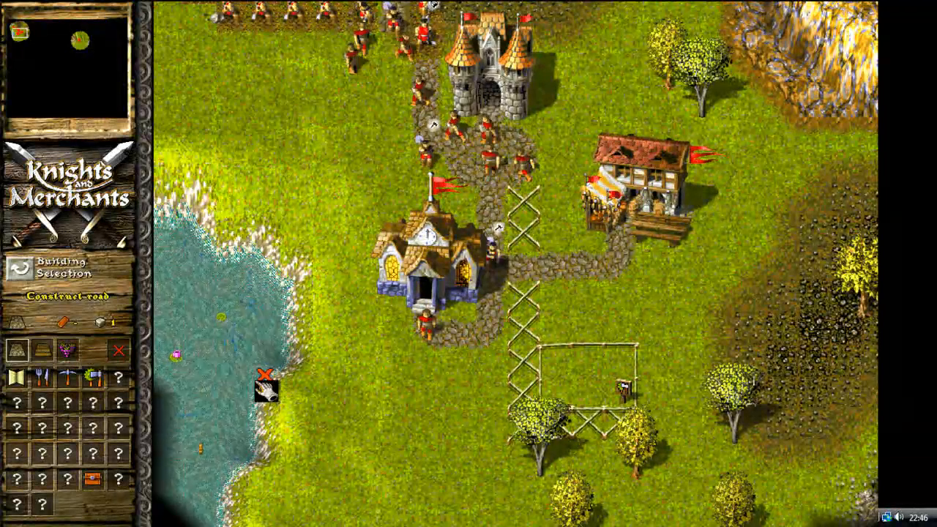
right_click(339, 287)
- Speed the game up to x10 and queue a woodcutter for training in the schoolhouse
key(F8)
click(518, 347)
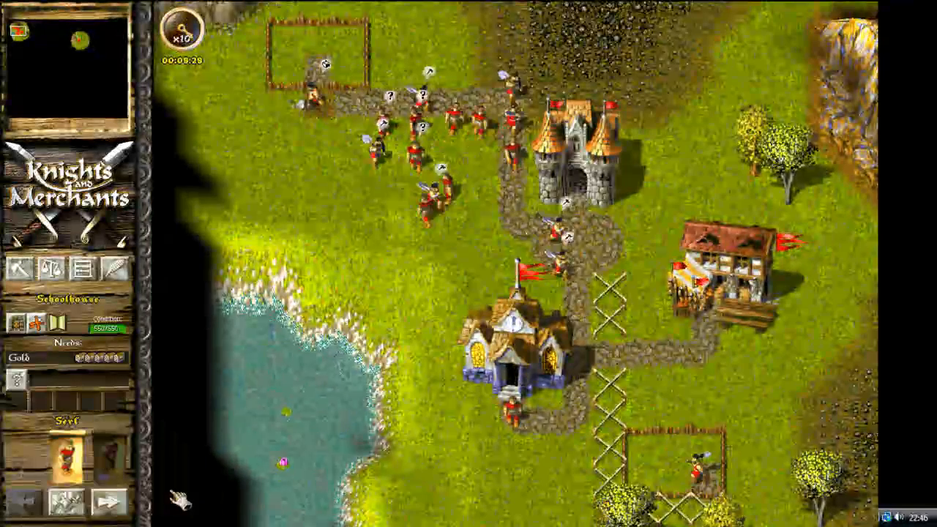
click(111, 503)
click(111, 503)
click(112, 503)
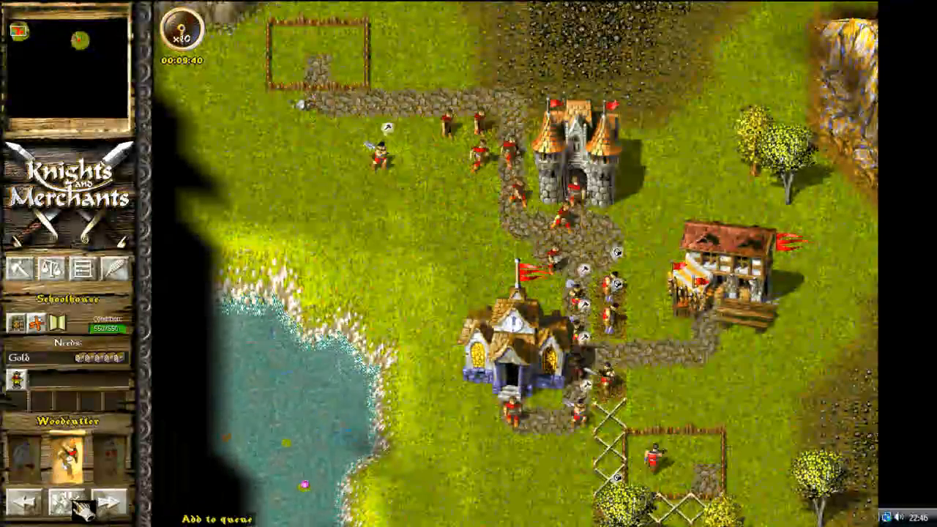
click(79, 503)
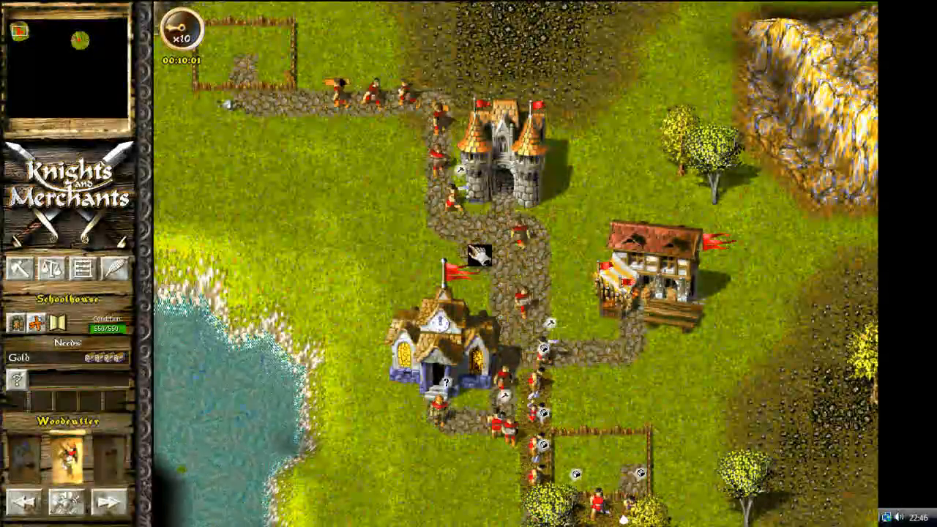
- Inspect the newly trained woodcutter and queue a stonemason for training in the schoolhouse
click(36, 504)
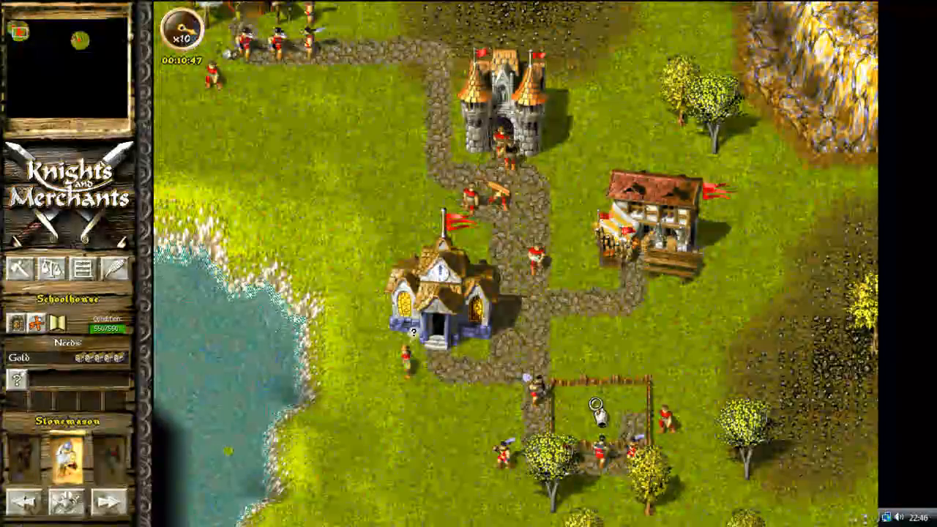
click(408, 361)
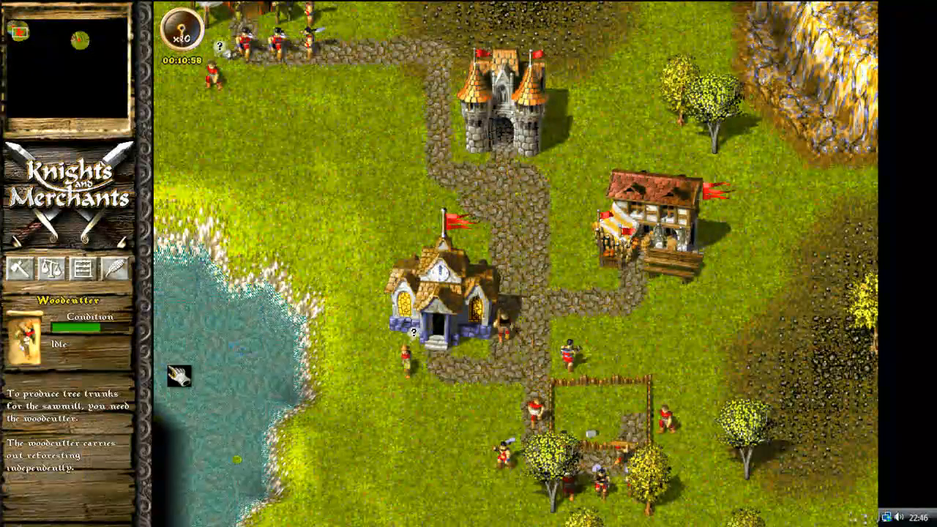
click(415, 315)
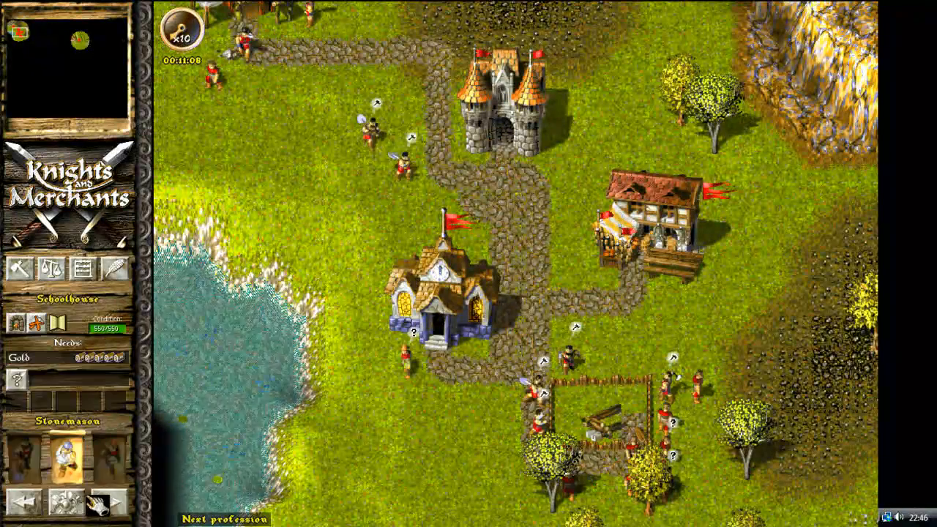
click(407, 359)
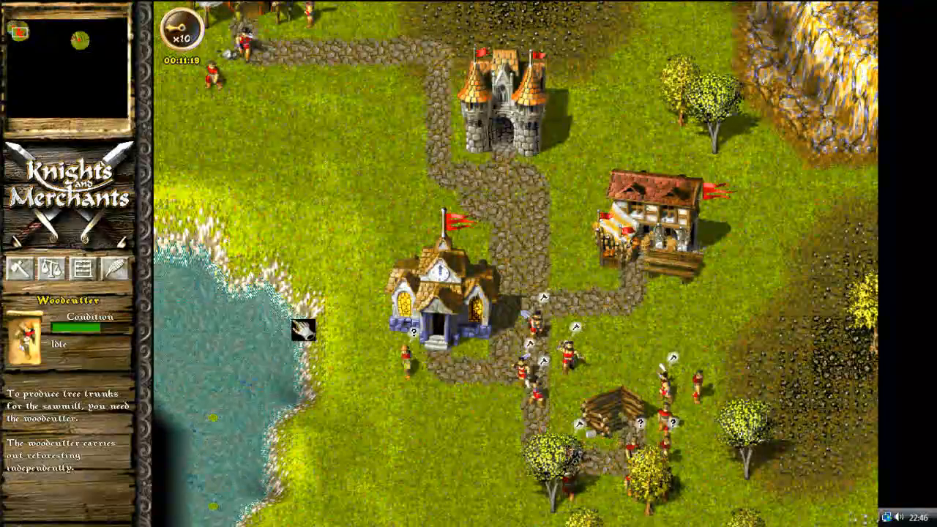
click(449, 300)
click(66, 502)
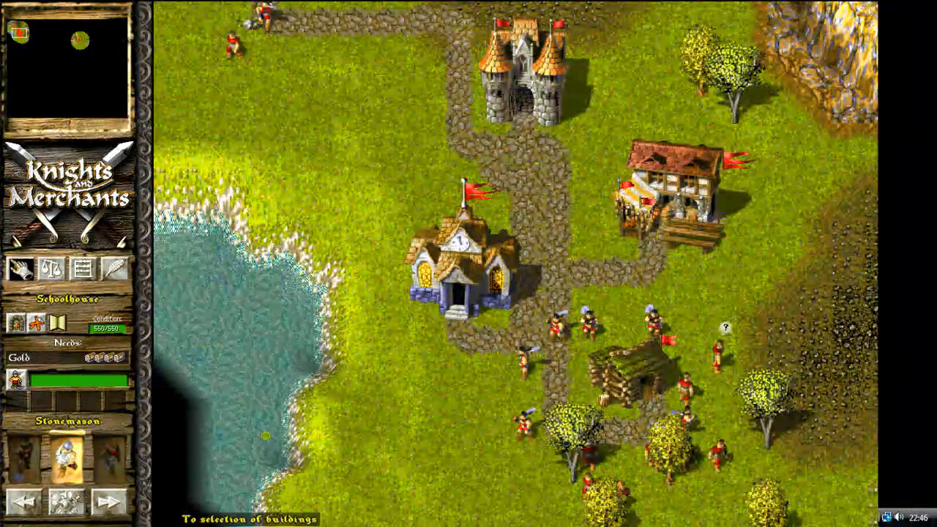
- Place a second quarry west of the first one and plan a road from its entrance east to the existing road
click(19, 268)
click(71, 379)
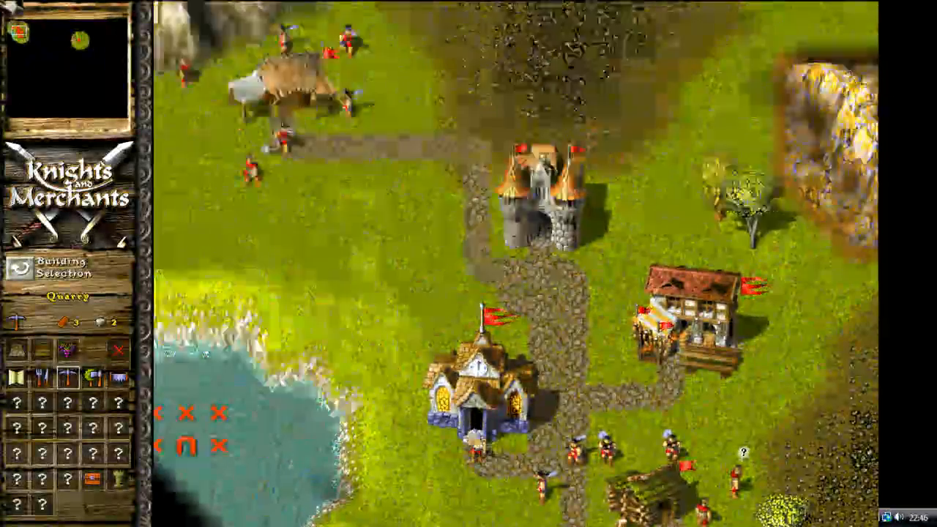
click(346, 296)
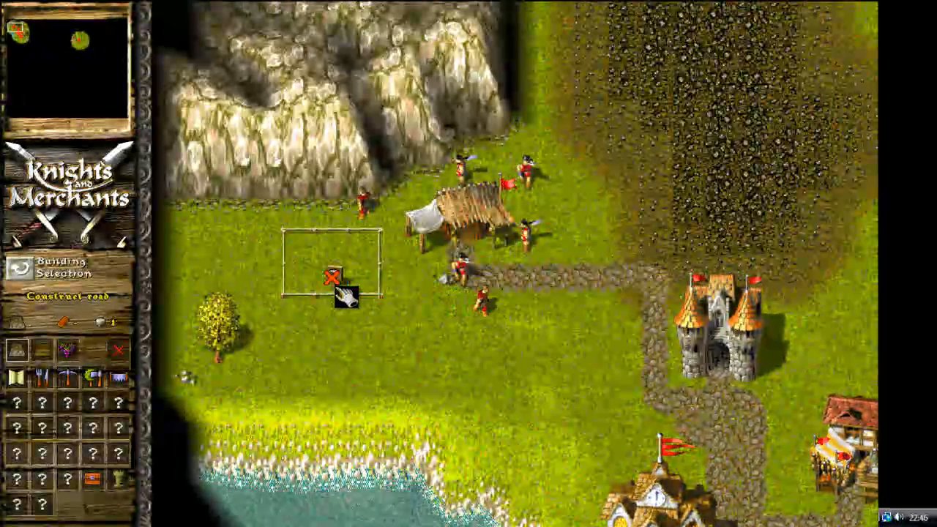
drag(440, 309, 470, 308)
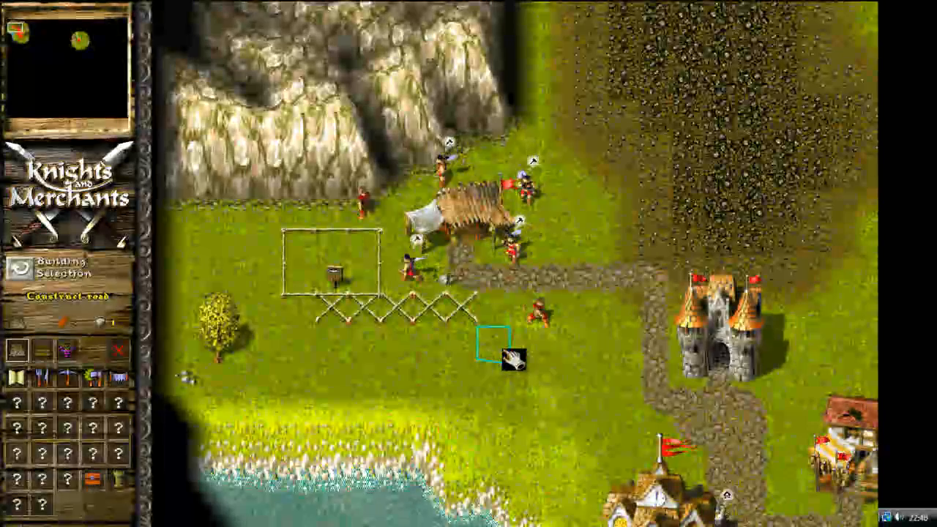
right_click(506, 351)
- Examine the storehouse's stock, the finished quarry's deliveries and the woodcutter's settings
click(842, 454)
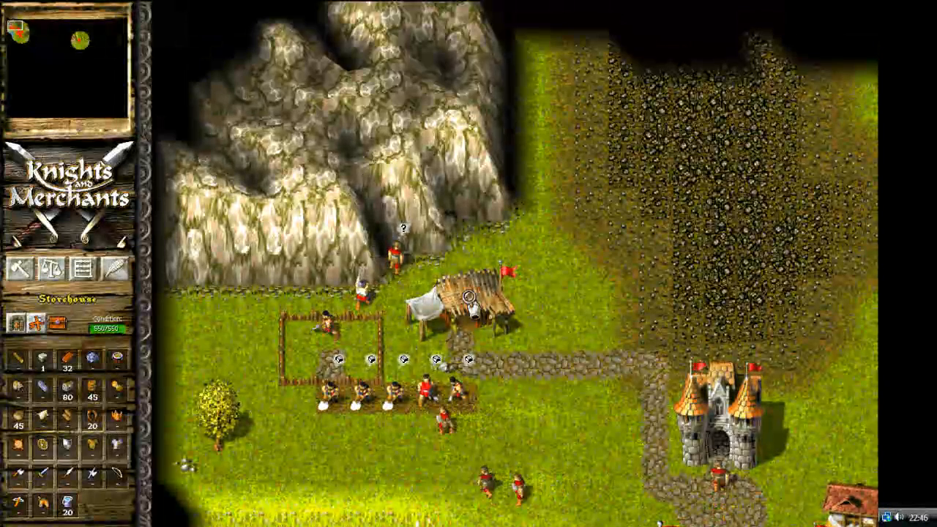
click(364, 284)
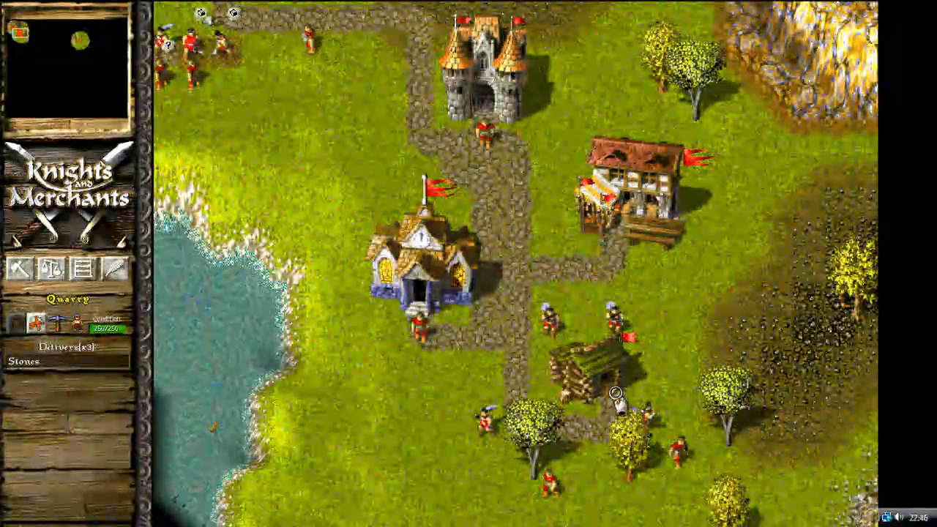
click(595, 374)
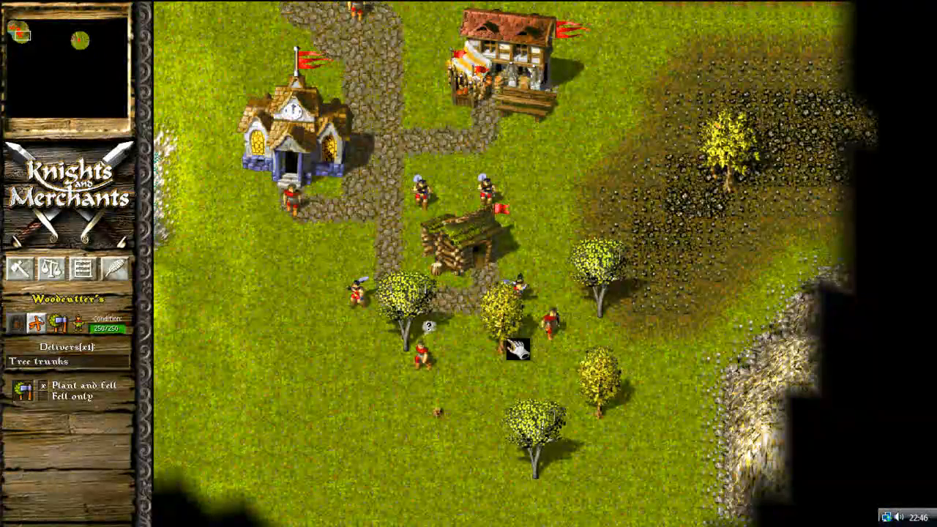
key(Up)
key(Right)
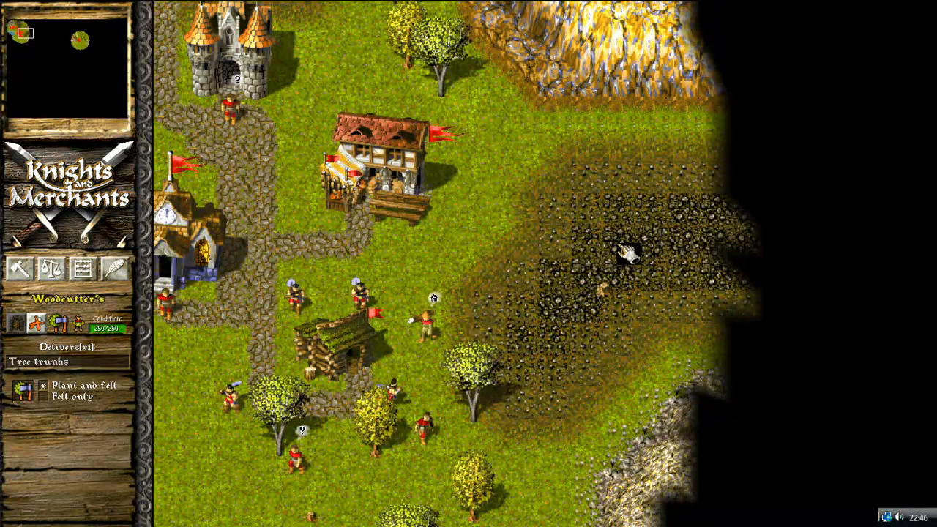
mouse_move(1, 352)
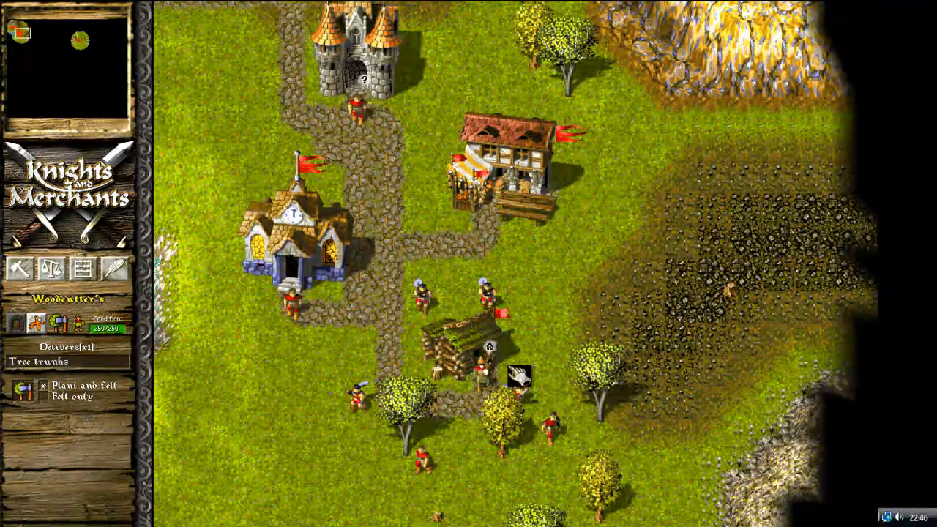
- Place a sawmill site just south of the schoolhouse, beside the main road, and leave building mode
click(20, 269)
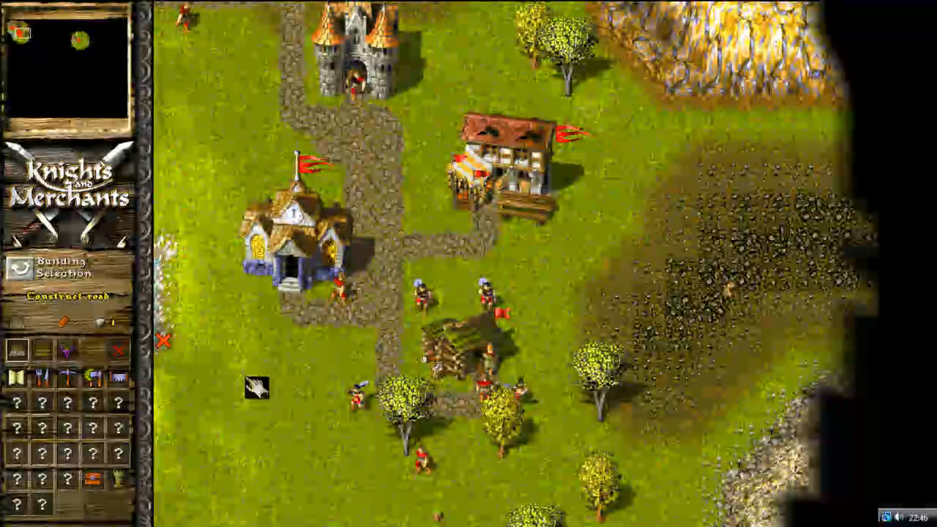
click(119, 377)
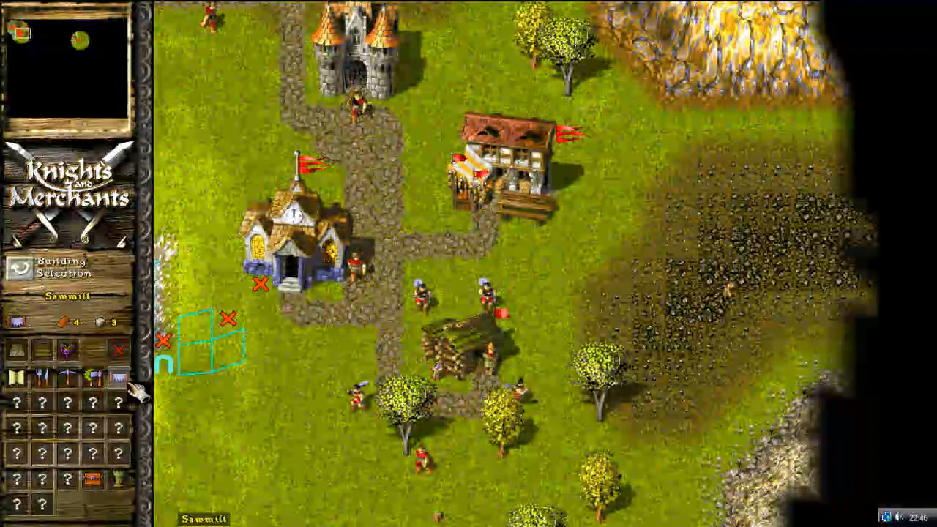
click(293, 385)
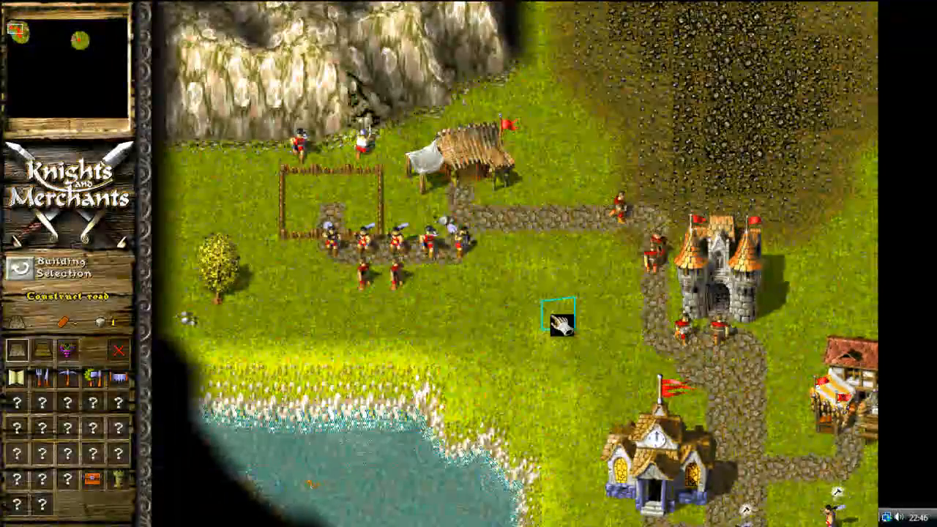
right_click(561, 329)
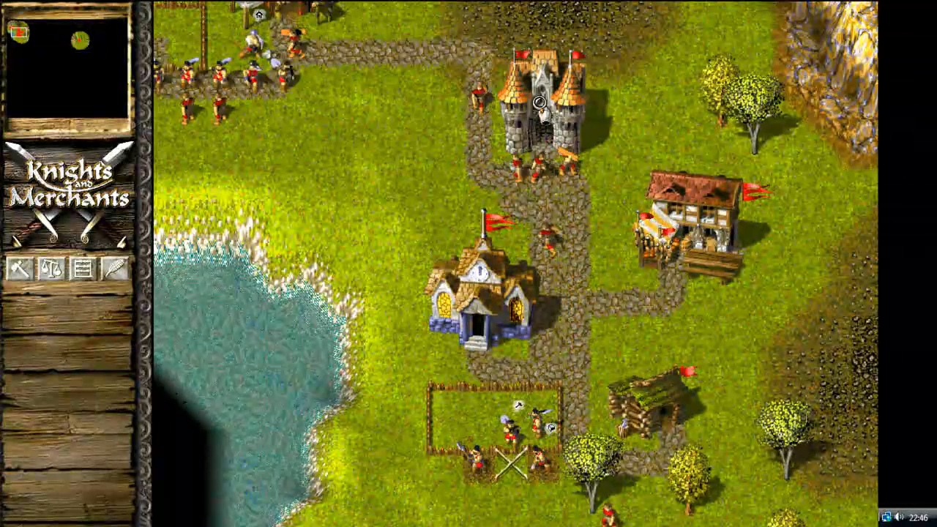
- Check the storehouse's stock and queue a carpenter for training in the schoolhouse
click(532, 107)
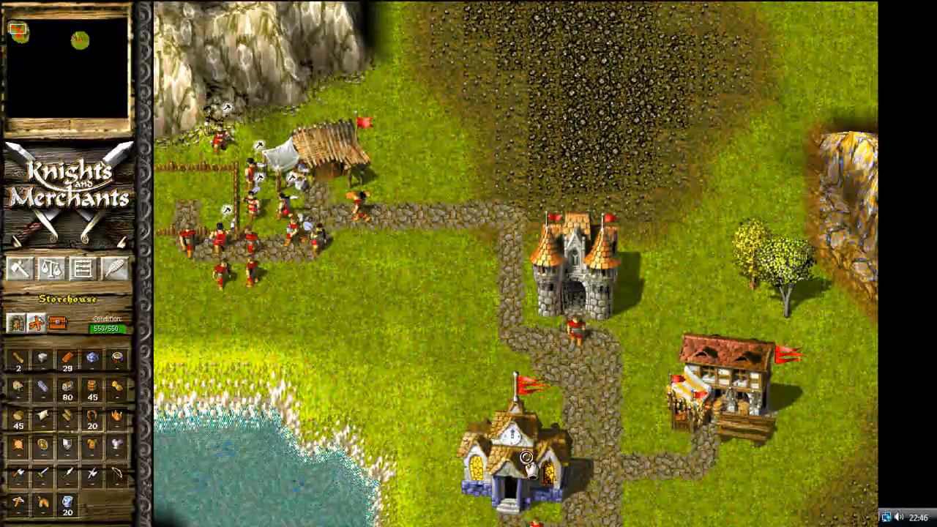
click(516, 406)
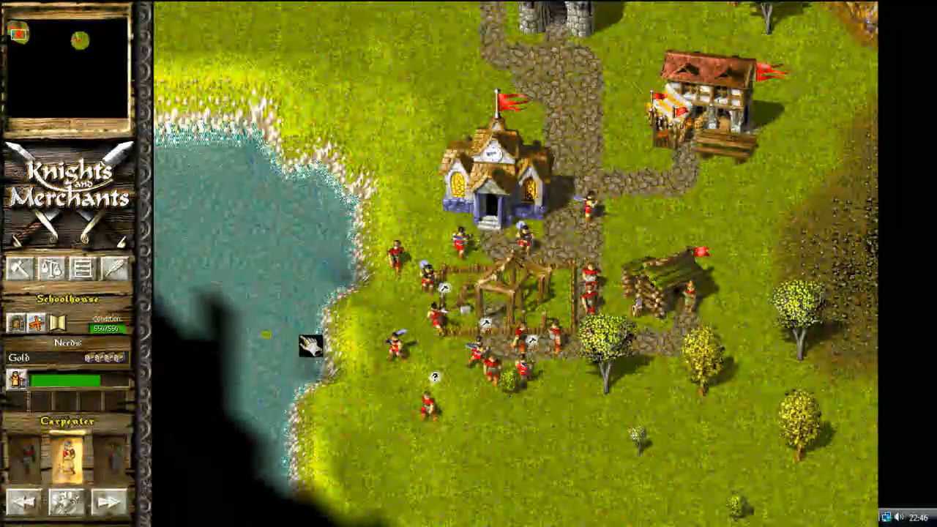
- Run the game at x10 speed until the sawmill is built, and return it to normal speed
click(18, 268)
key(F8)
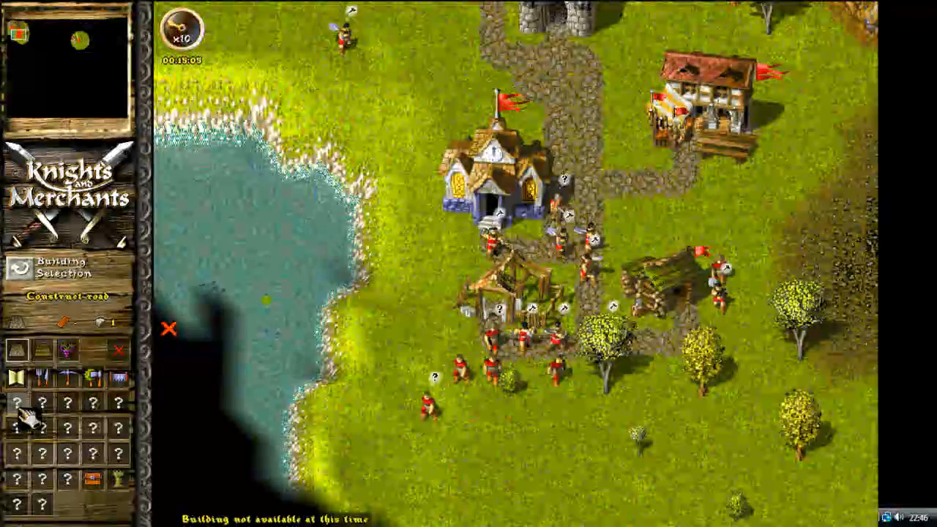
key(F8)
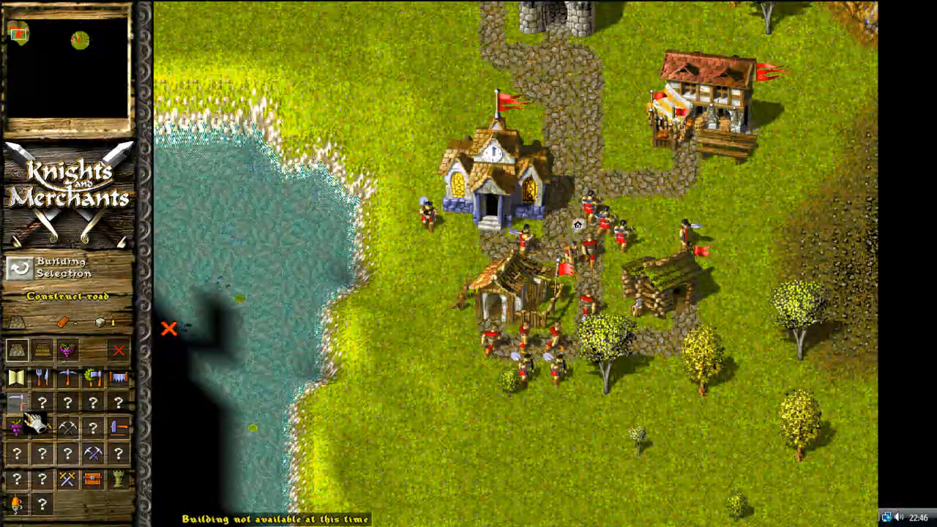
- Place two farms south of the sawmill, one below the other, and plan a road linking the upper one to the existing road
click(23, 407)
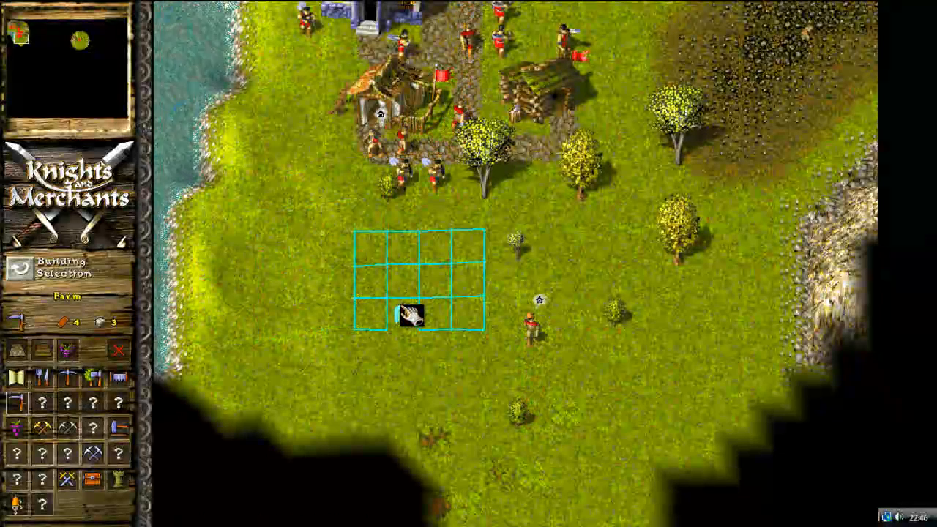
click(376, 311)
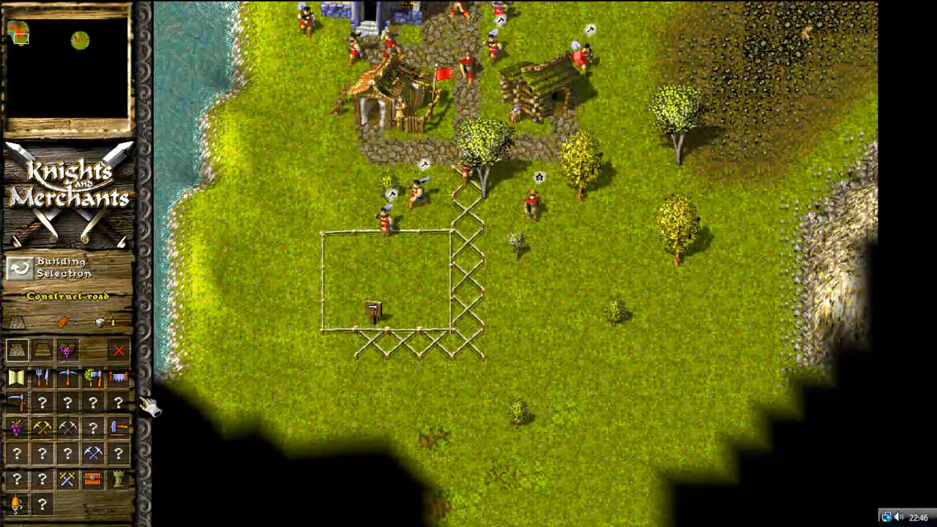
click(40, 423)
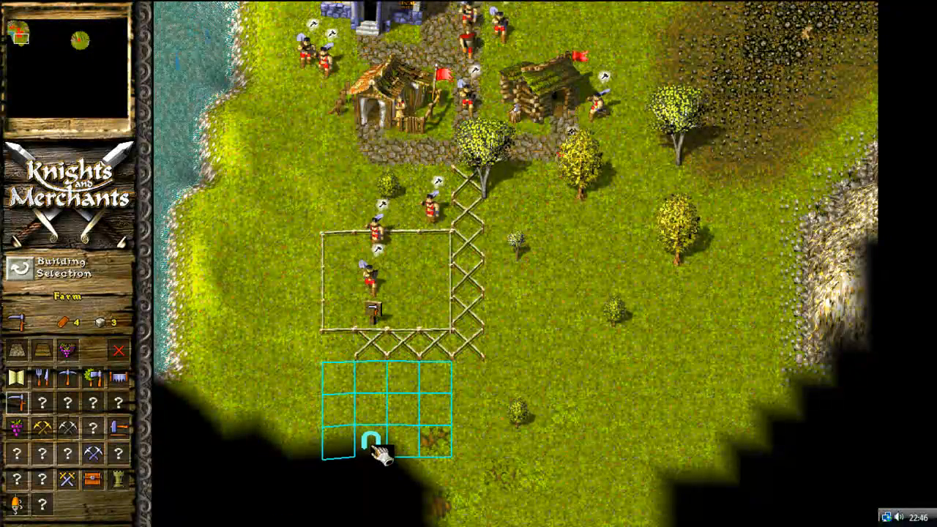
click(375, 443)
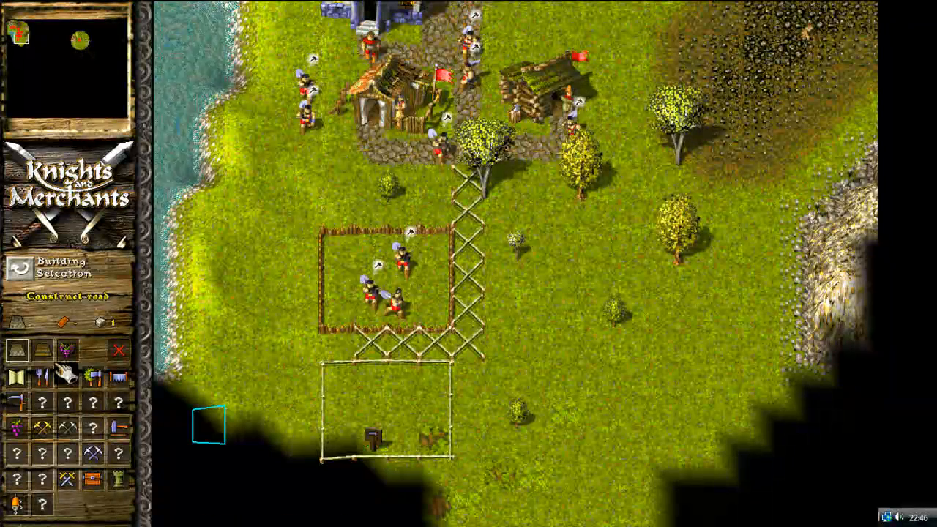
- Lay out a block of plough fields along the west side of both farms, reaching to the lake shore
click(44, 350)
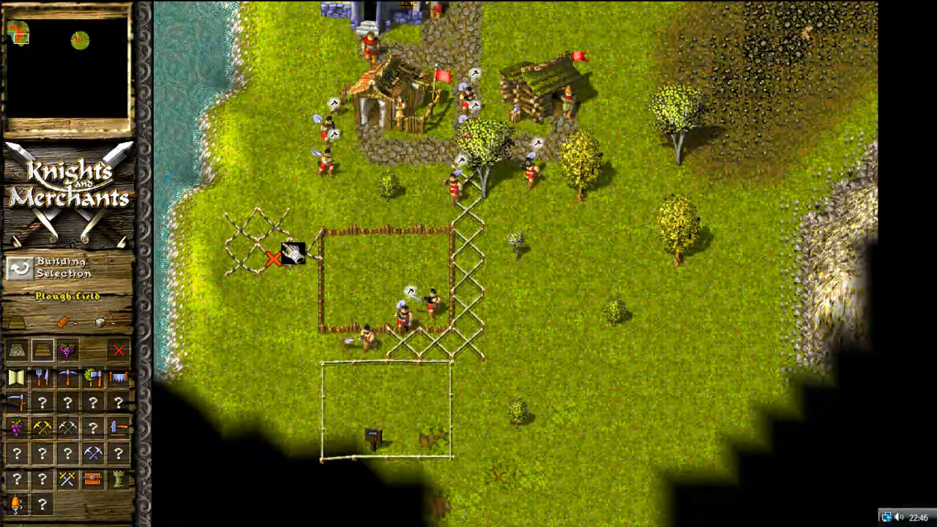
click(231, 238)
click(219, 261)
click(221, 285)
click(297, 278)
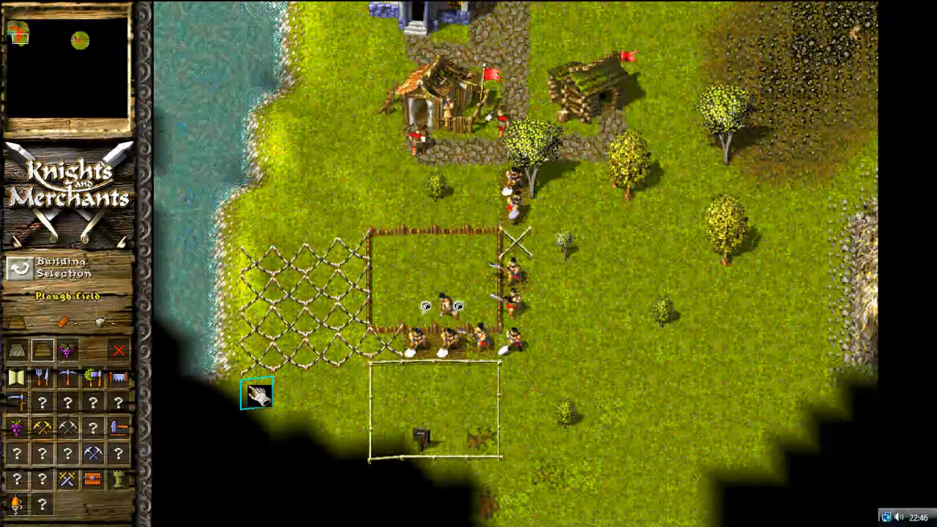
click(288, 387)
click(322, 384)
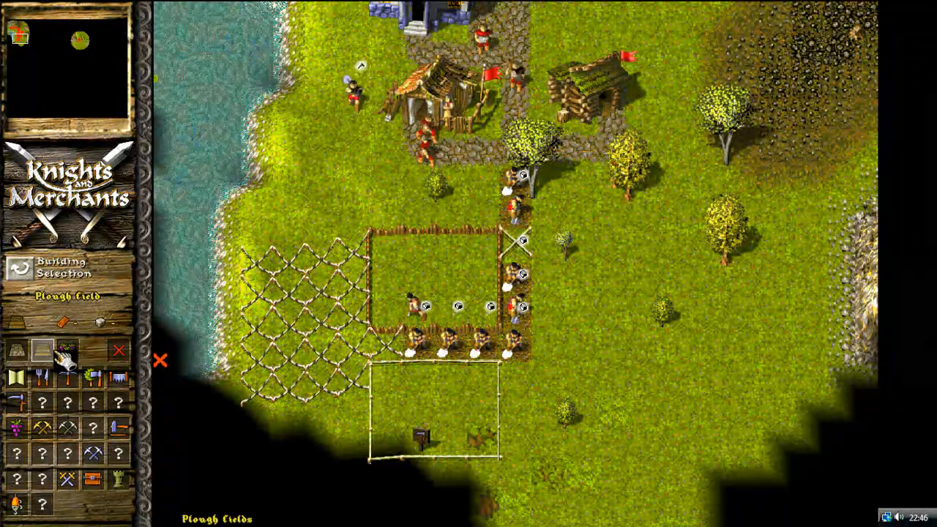
drag(265, 426, 358, 412)
drag(359, 448, 304, 449)
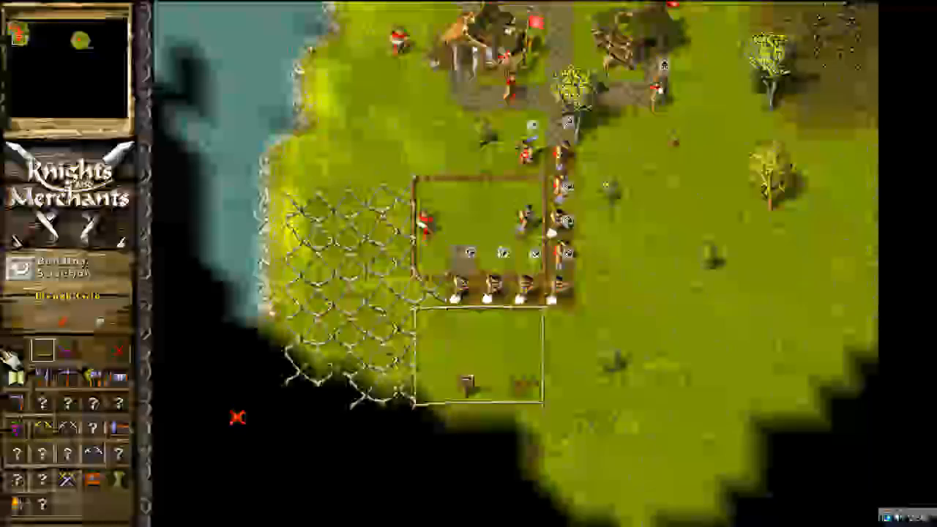
- Plan a road from the lower farm's entrance around its east side to the upper road, and extend the plough fields along the southwest edge
click(16, 350)
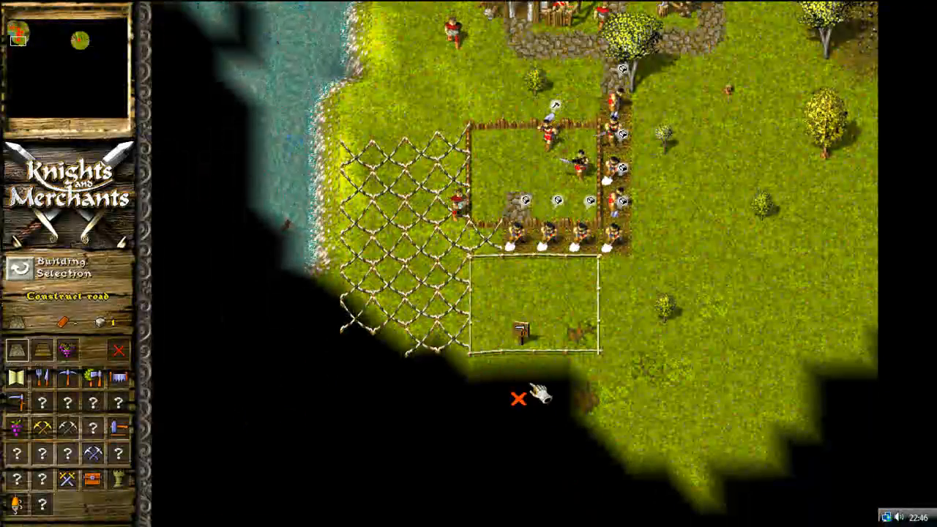
mouse_move(518, 385)
mouse_down()
mouse_move(600, 366)
mouse_move(613, 300)
mouse_up()
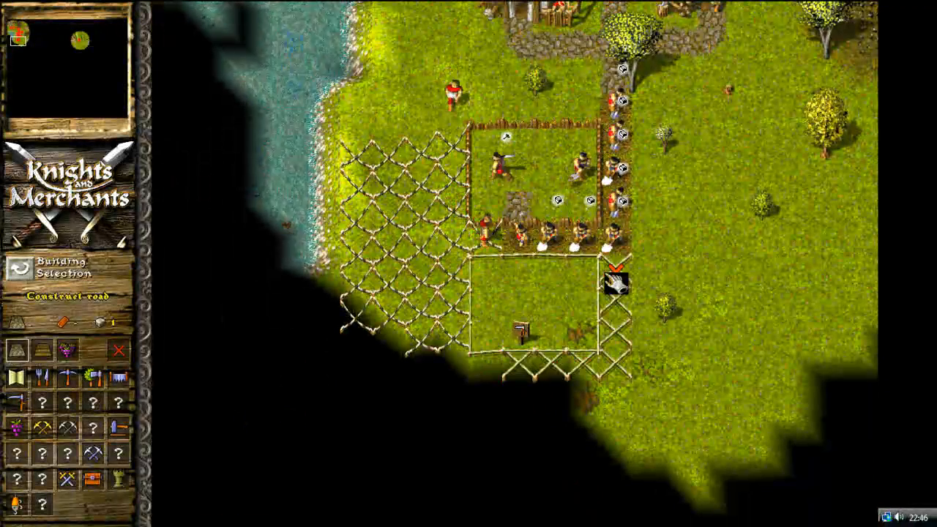
click(42, 350)
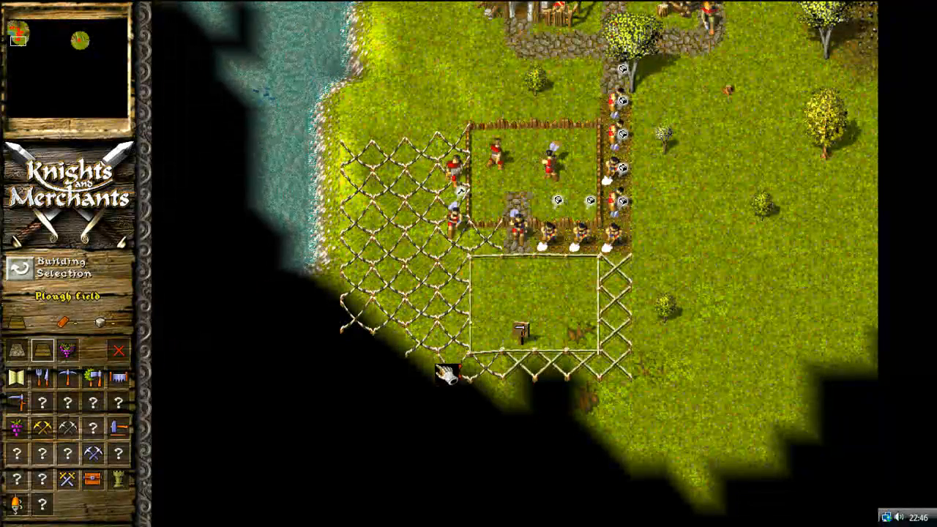
click(370, 373)
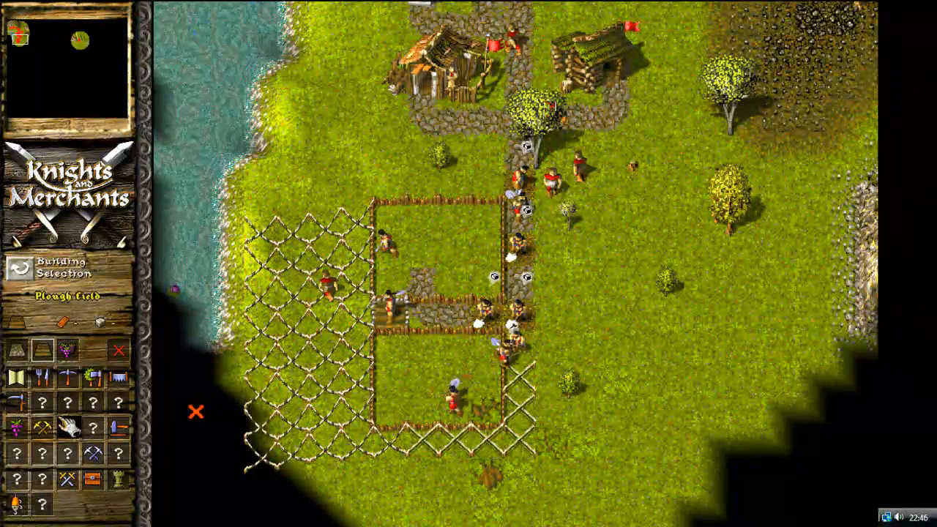
- Place a vineyard west of the storehouse, connect it to the road, and lay out wine fields on its west and south sides
click(18, 430)
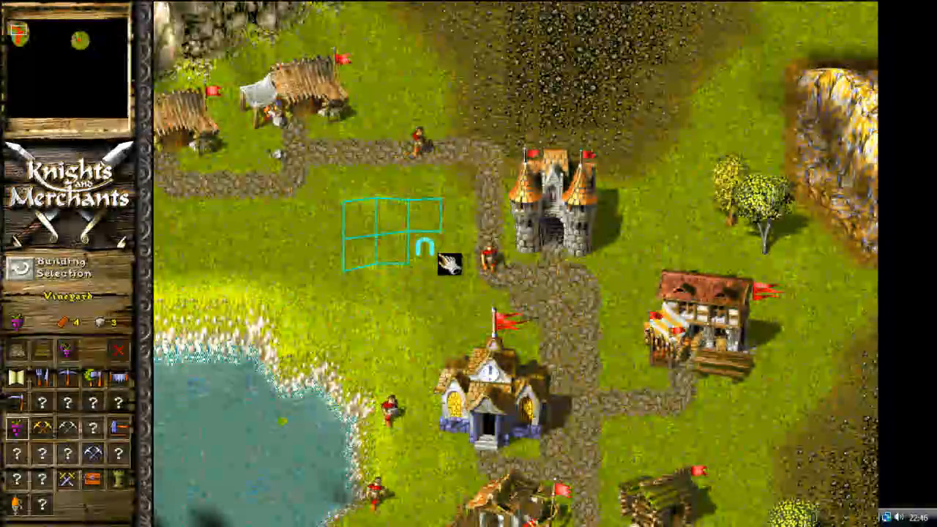
click(447, 264)
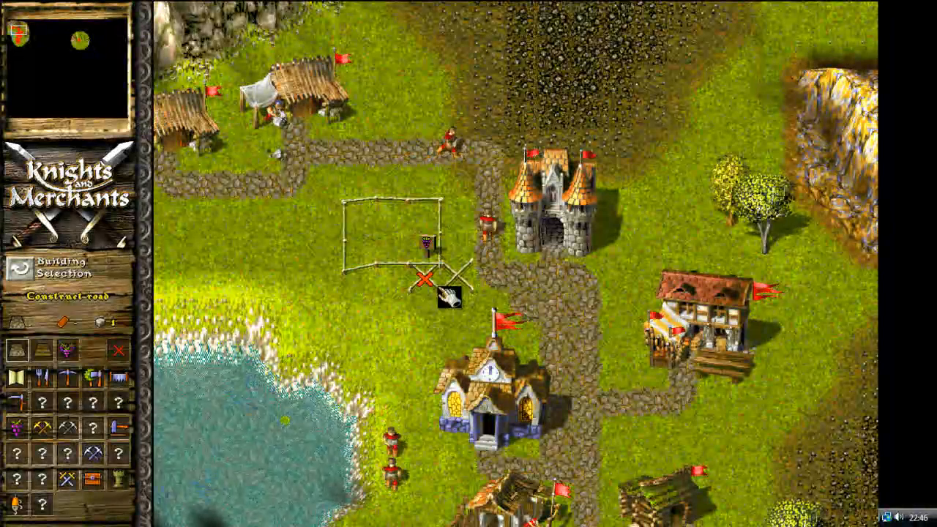
click(67, 351)
mouse_move(393, 308)
mouse_down()
mouse_move(356, 291)
mouse_move(351, 264)
mouse_move(310, 229)
mouse_move(300, 286)
mouse_move(274, 222)
mouse_move(274, 293)
mouse_up()
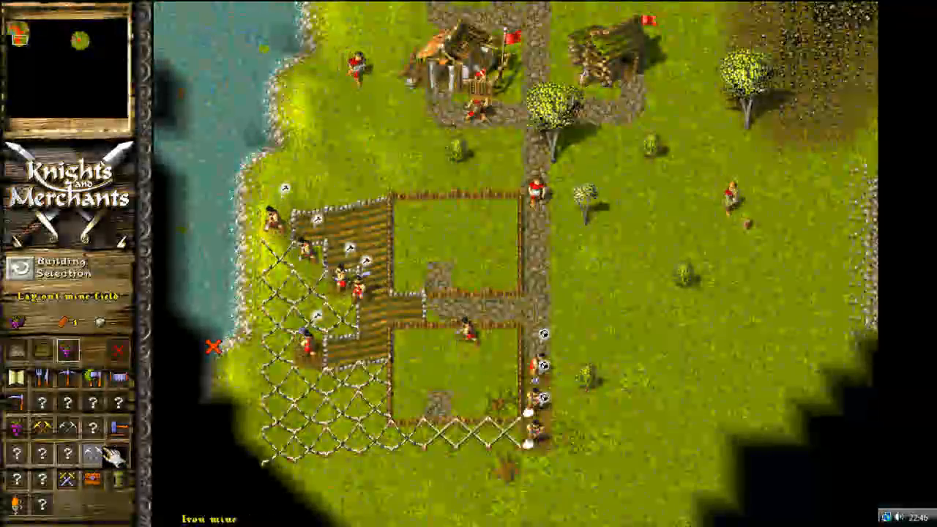
- Place a fisherman's hut on the lake shore northwest of the upper farm and plan a road east to the main road
mouse_move(395, 3)
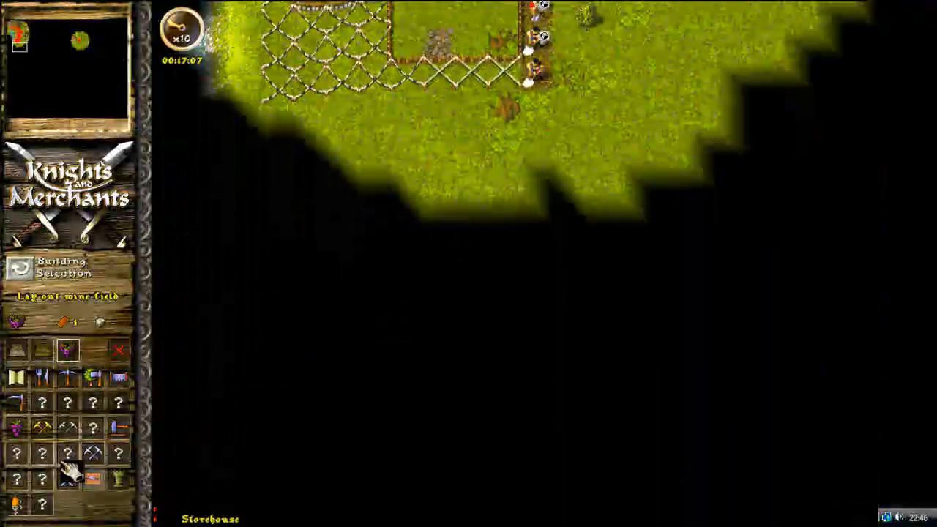
click(16, 505)
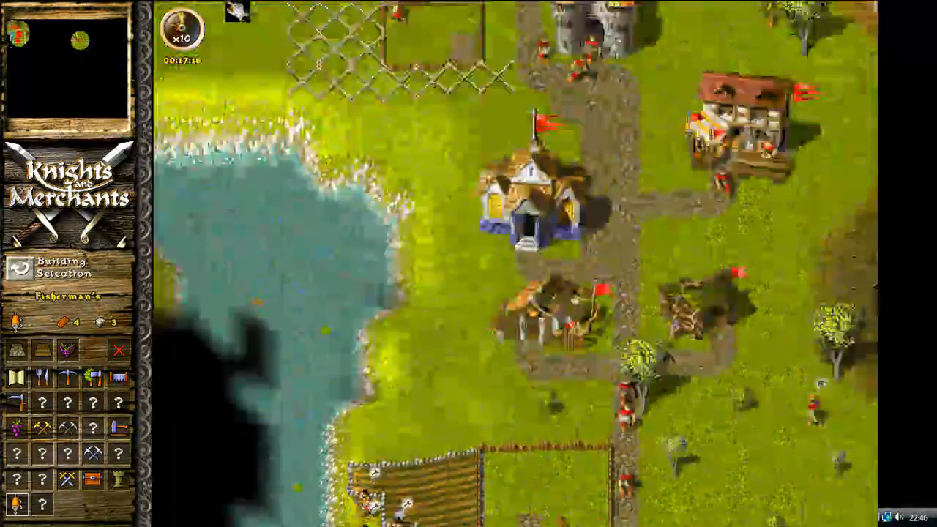
mouse_move(439, 526)
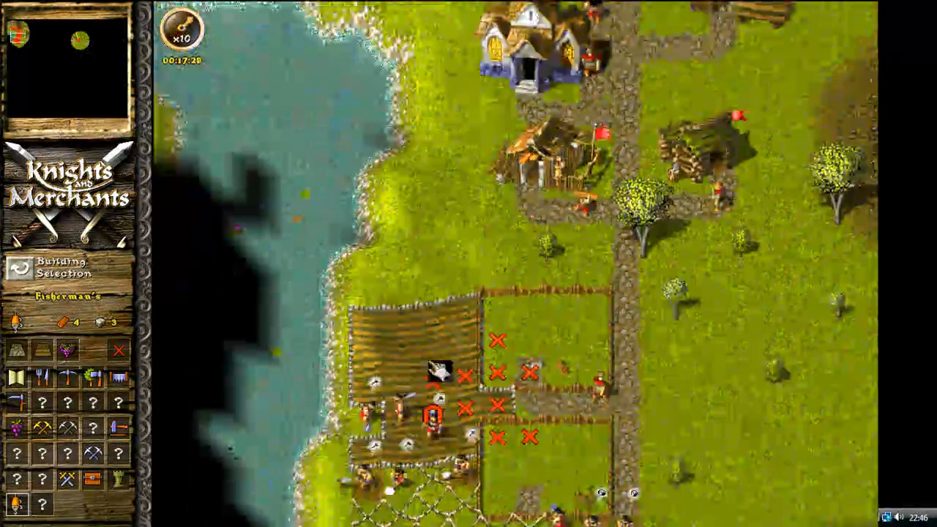
click(409, 261)
drag(401, 276, 610, 271)
right_click(694, 279)
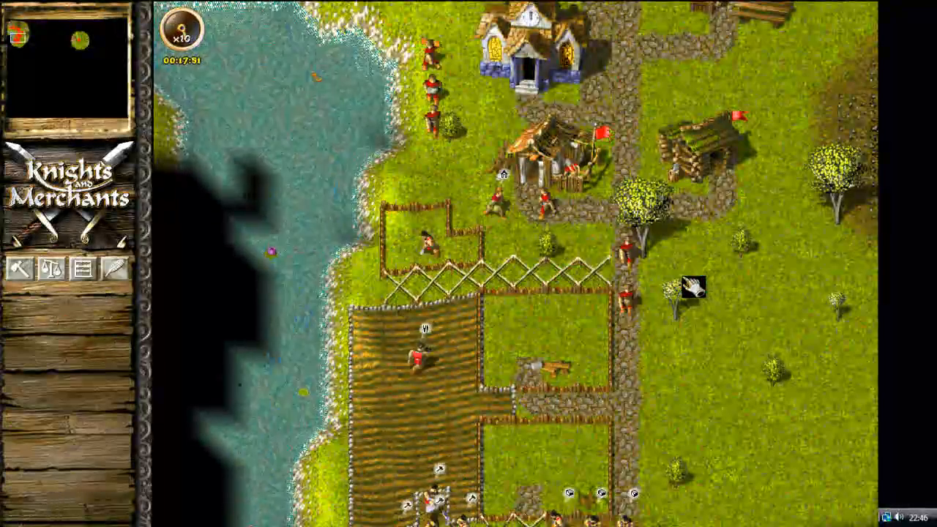
- Survey the settlement from a wider view to follow progress on the vineyard, farms and fisherman's hut
scroll(637, 267, down, 3)
key(Up)
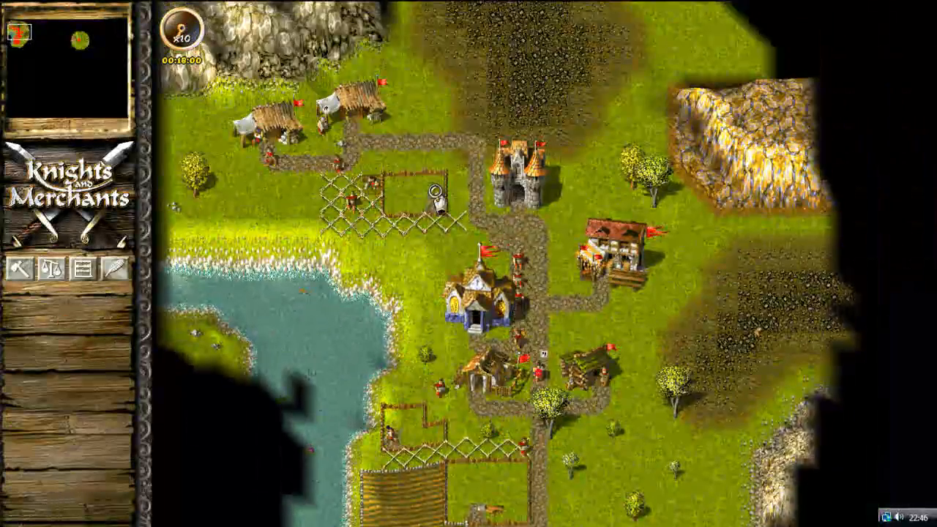
key(Down)
key(Up)
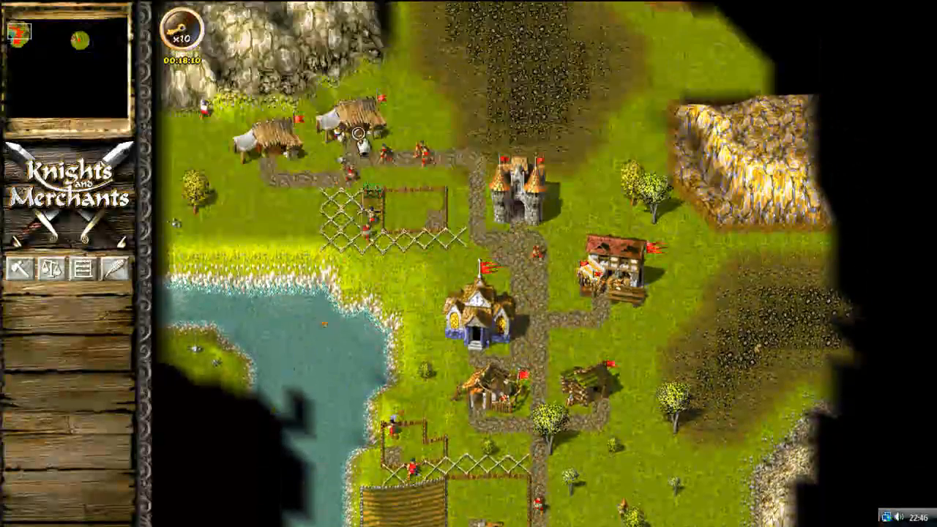
key(Down)
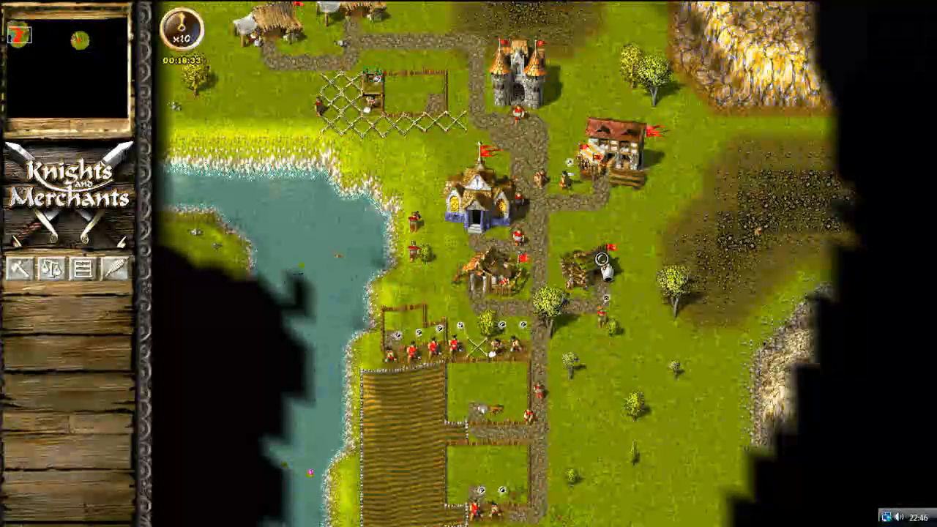
scroll(490, 331, up, 1)
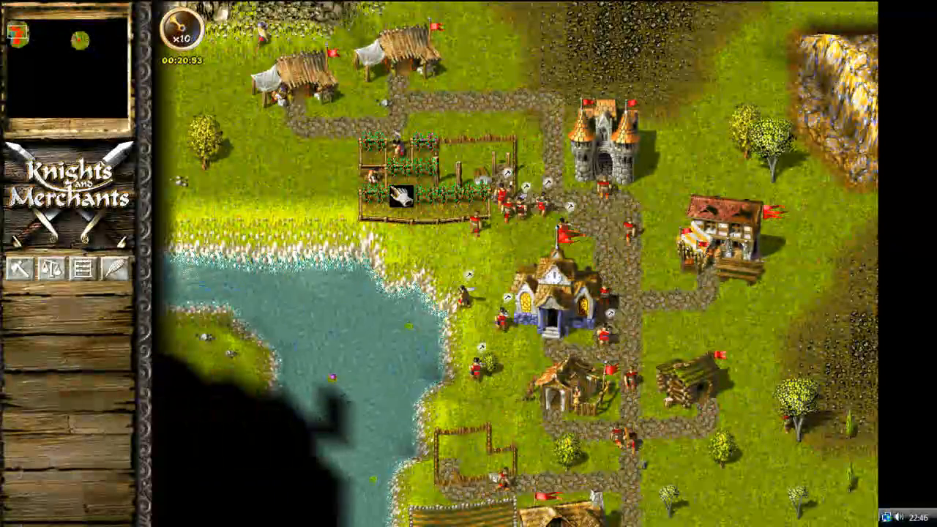
click(19, 268)
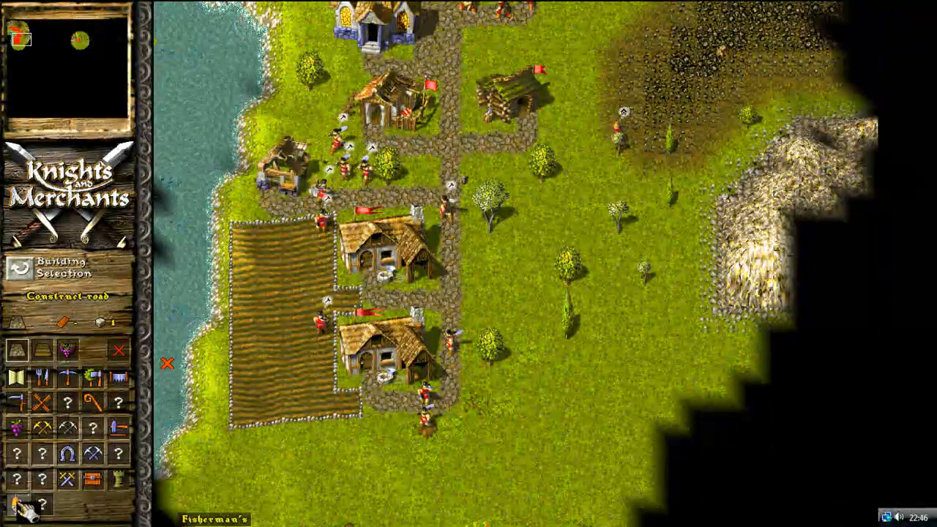
click(95, 403)
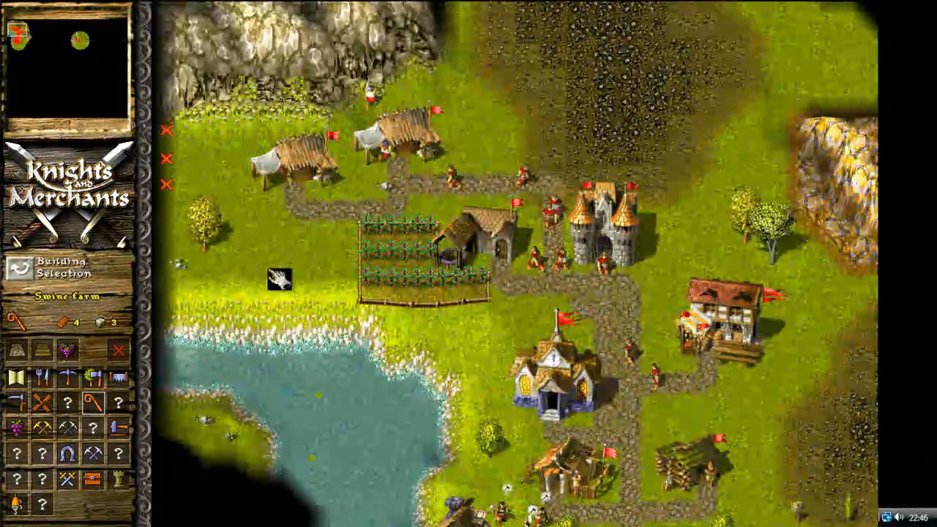
right_click(427, 263)
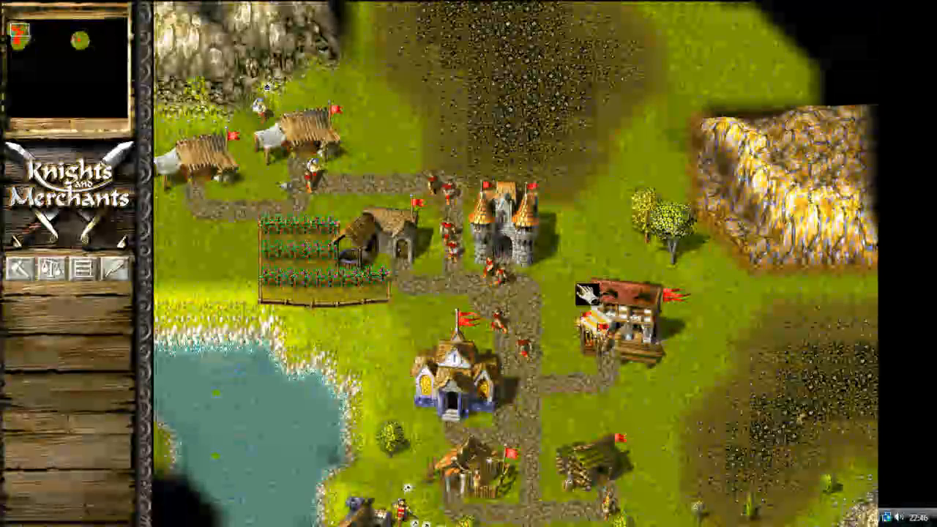
key(Down)
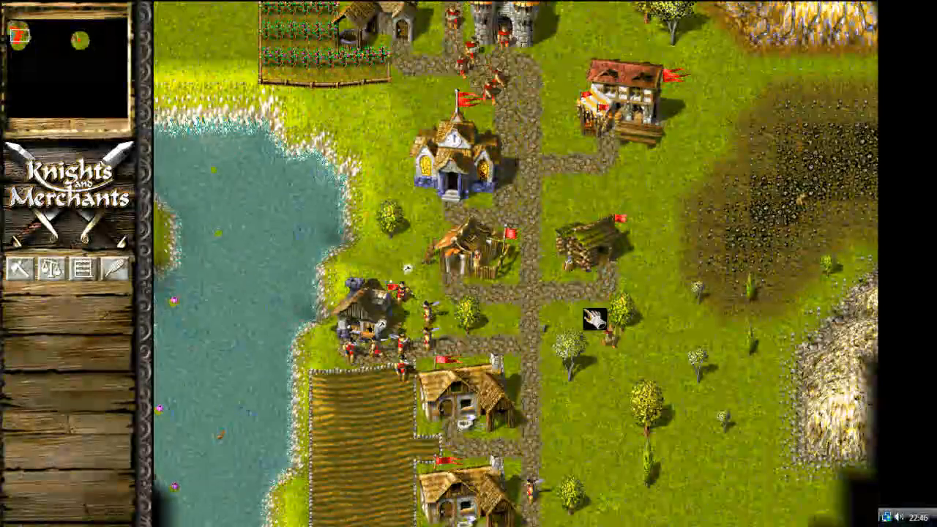
- Inspect the northern part of the settlement and the isolated second storehouse to the east, and return to the main settlement
middle_drag(594, 319, 763, 73)
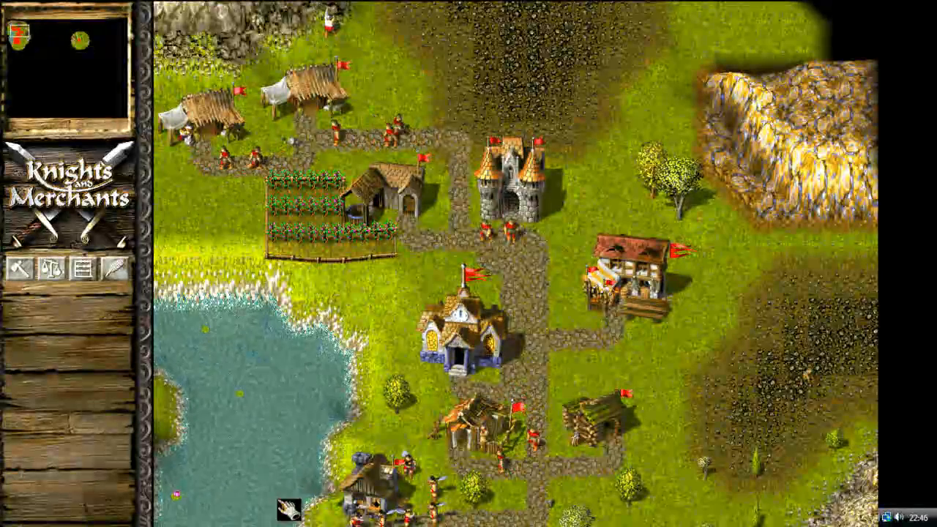
click(83, 45)
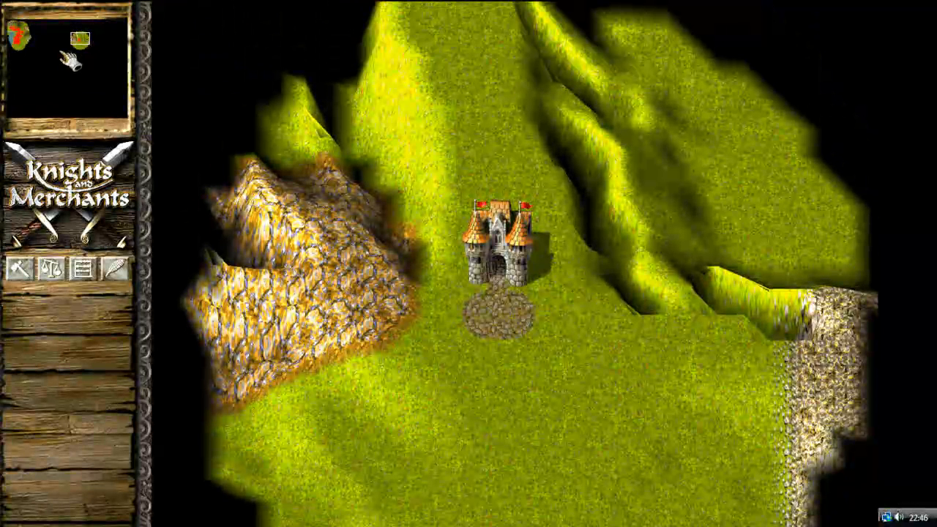
click(21, 41)
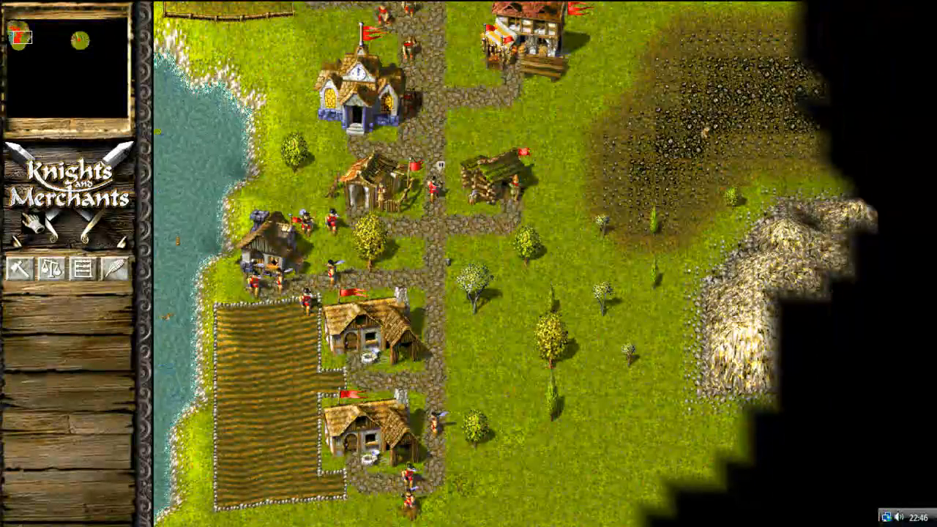
- Quit the current mission and return from its results to the main menu
click(115, 269)
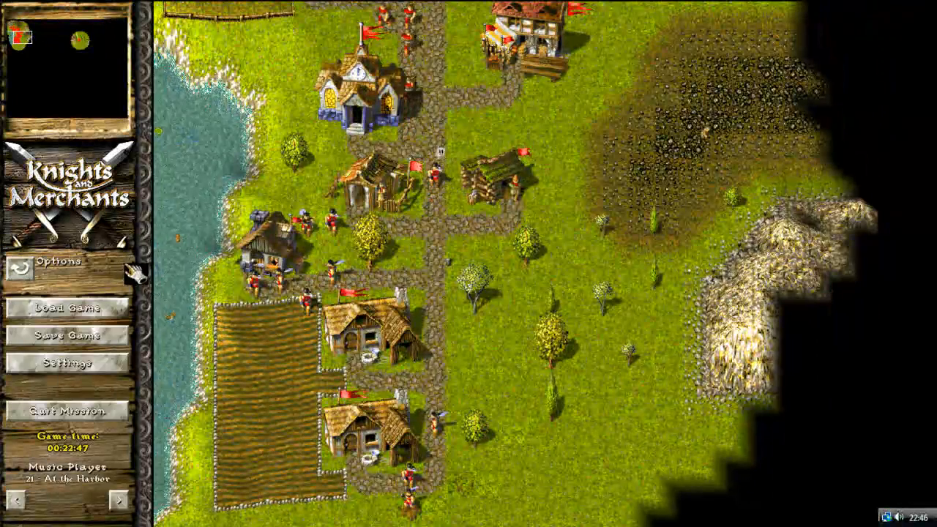
click(102, 413)
click(107, 362)
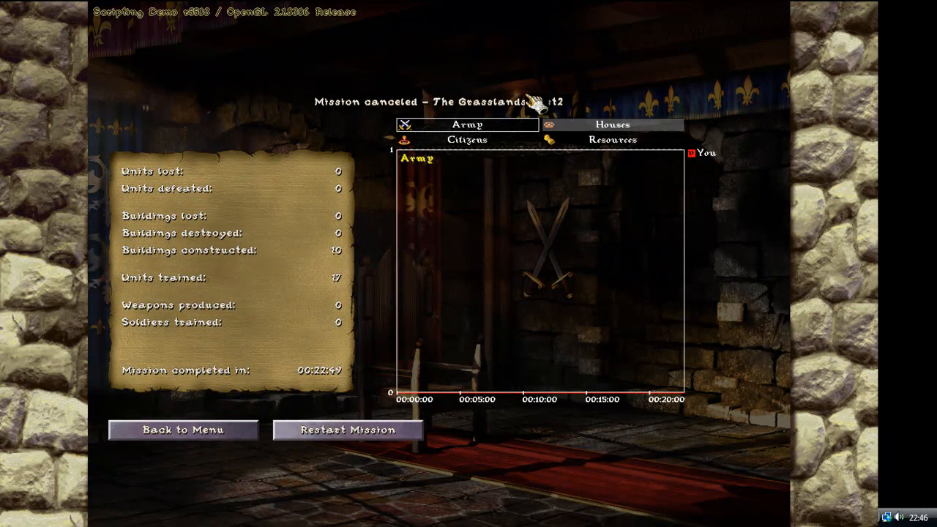
click(249, 433)
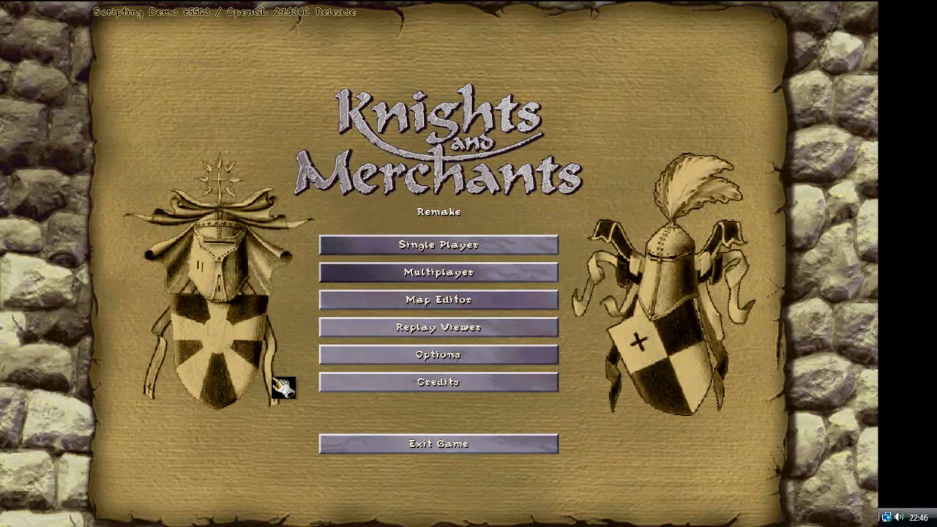